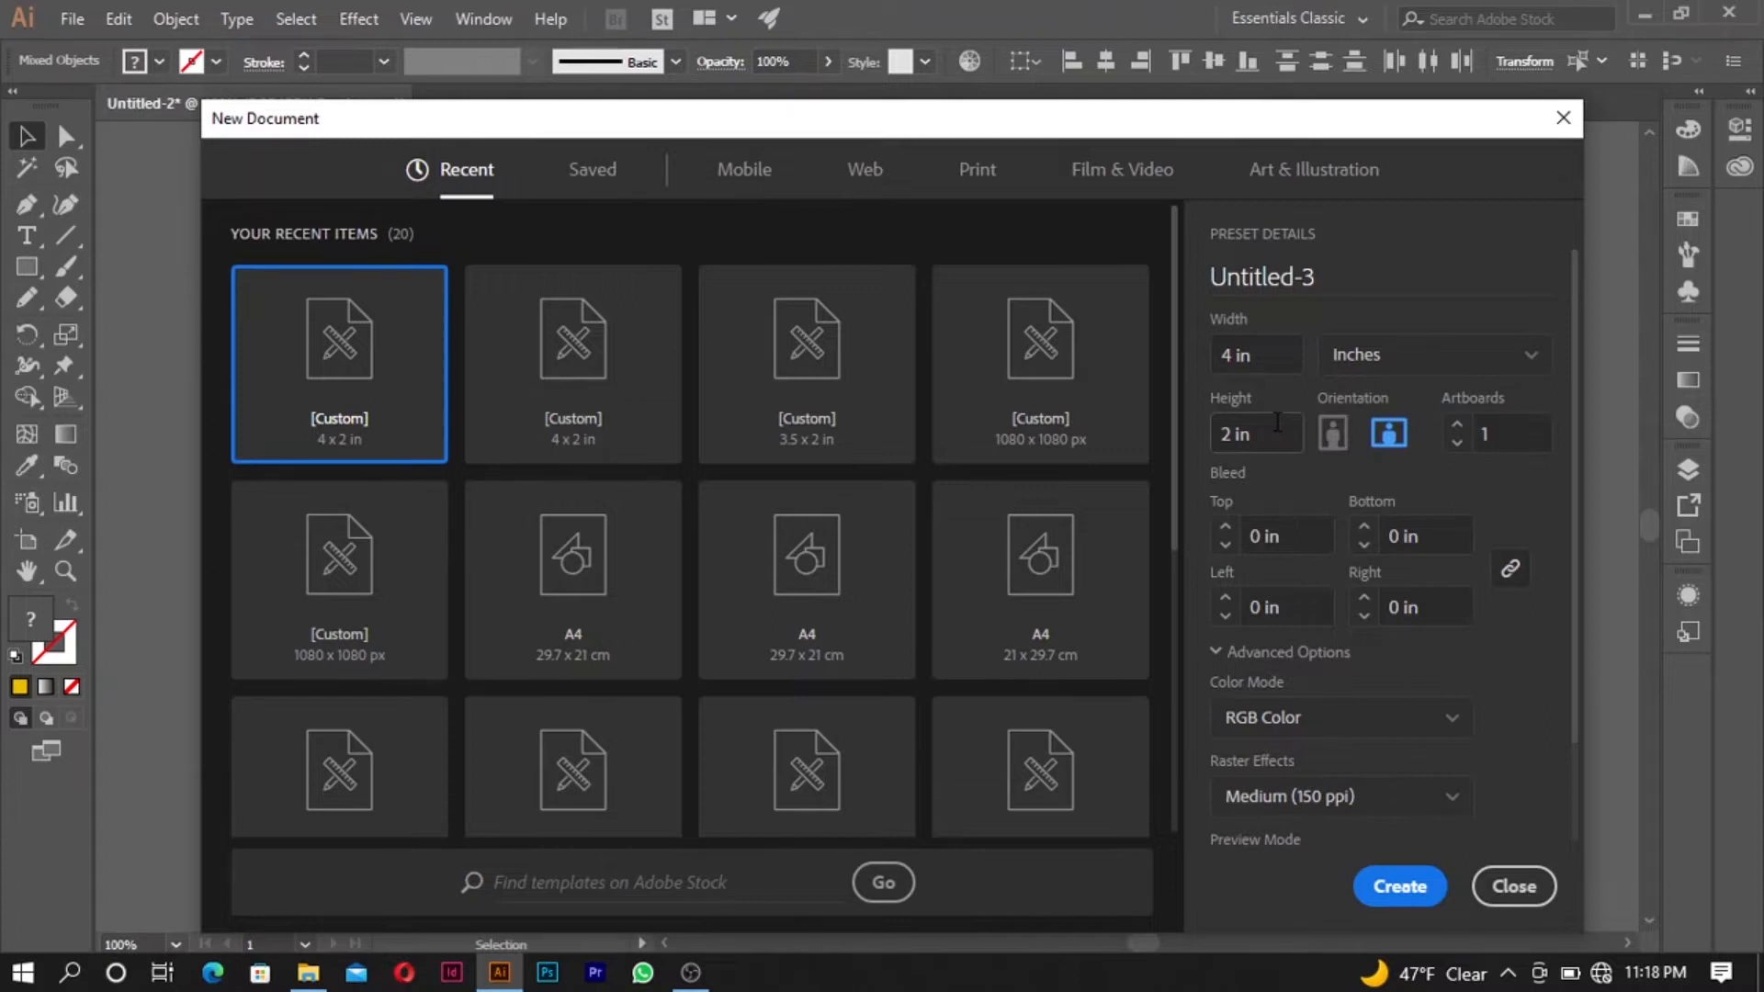
# - Set the new document's size to 4 in wide by 2 in high
pyautogui.click(1273, 355)
pyautogui.click(1273, 355)
pyautogui.click(1269, 437)
pyautogui.click(1268, 349)
# - Try CMYK Color as the new document's color mode and switch back to RGB Color
pyautogui.scroll(-2, 1376, 689)
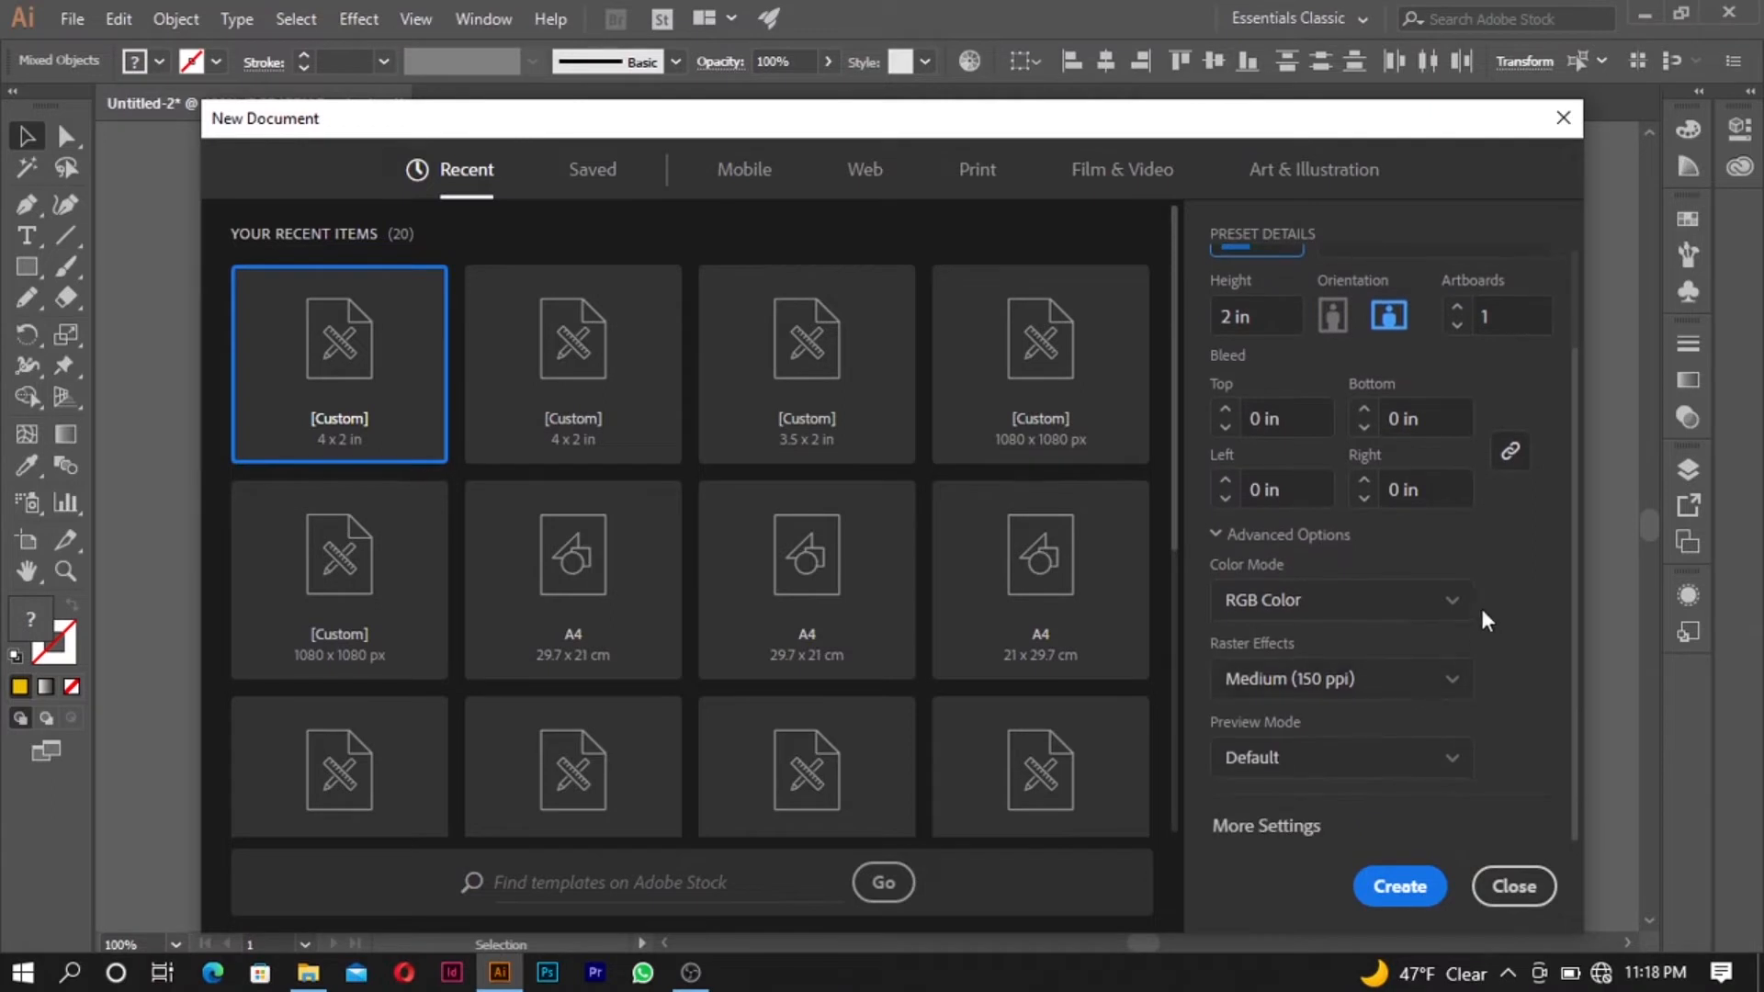
pyautogui.click(1382, 602)
pyautogui.click(1385, 650)
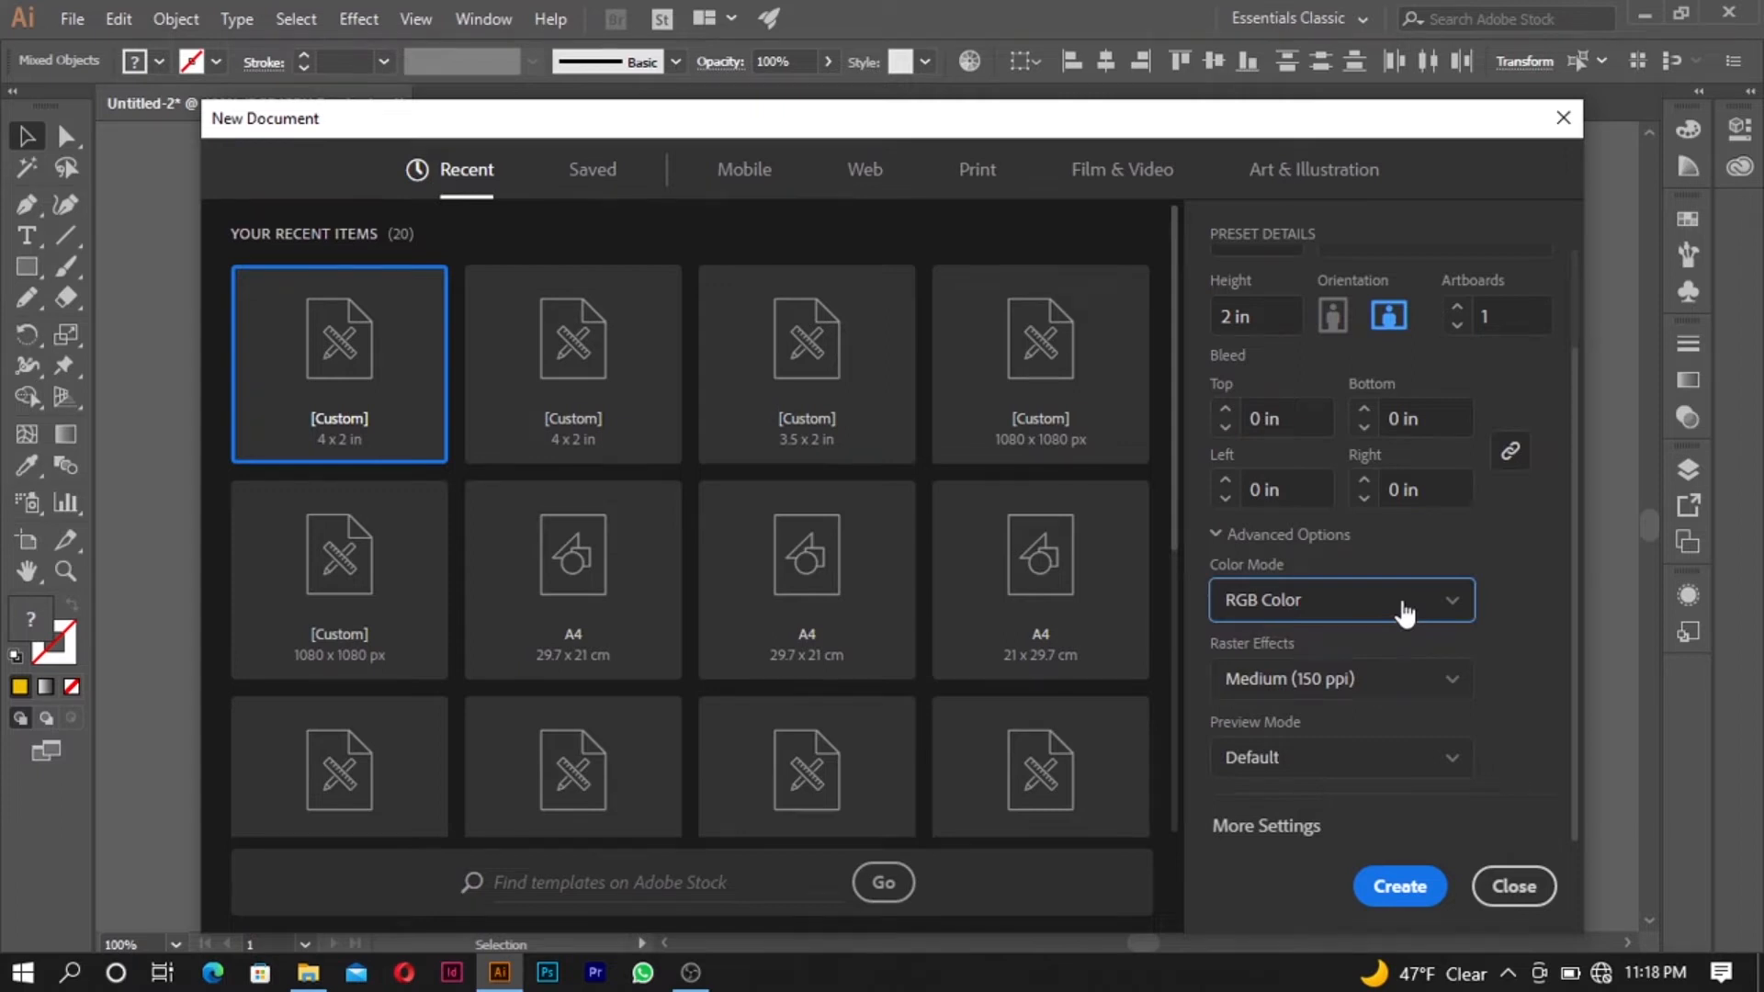
pyautogui.click(1404, 614)
pyautogui.click(1381, 693)
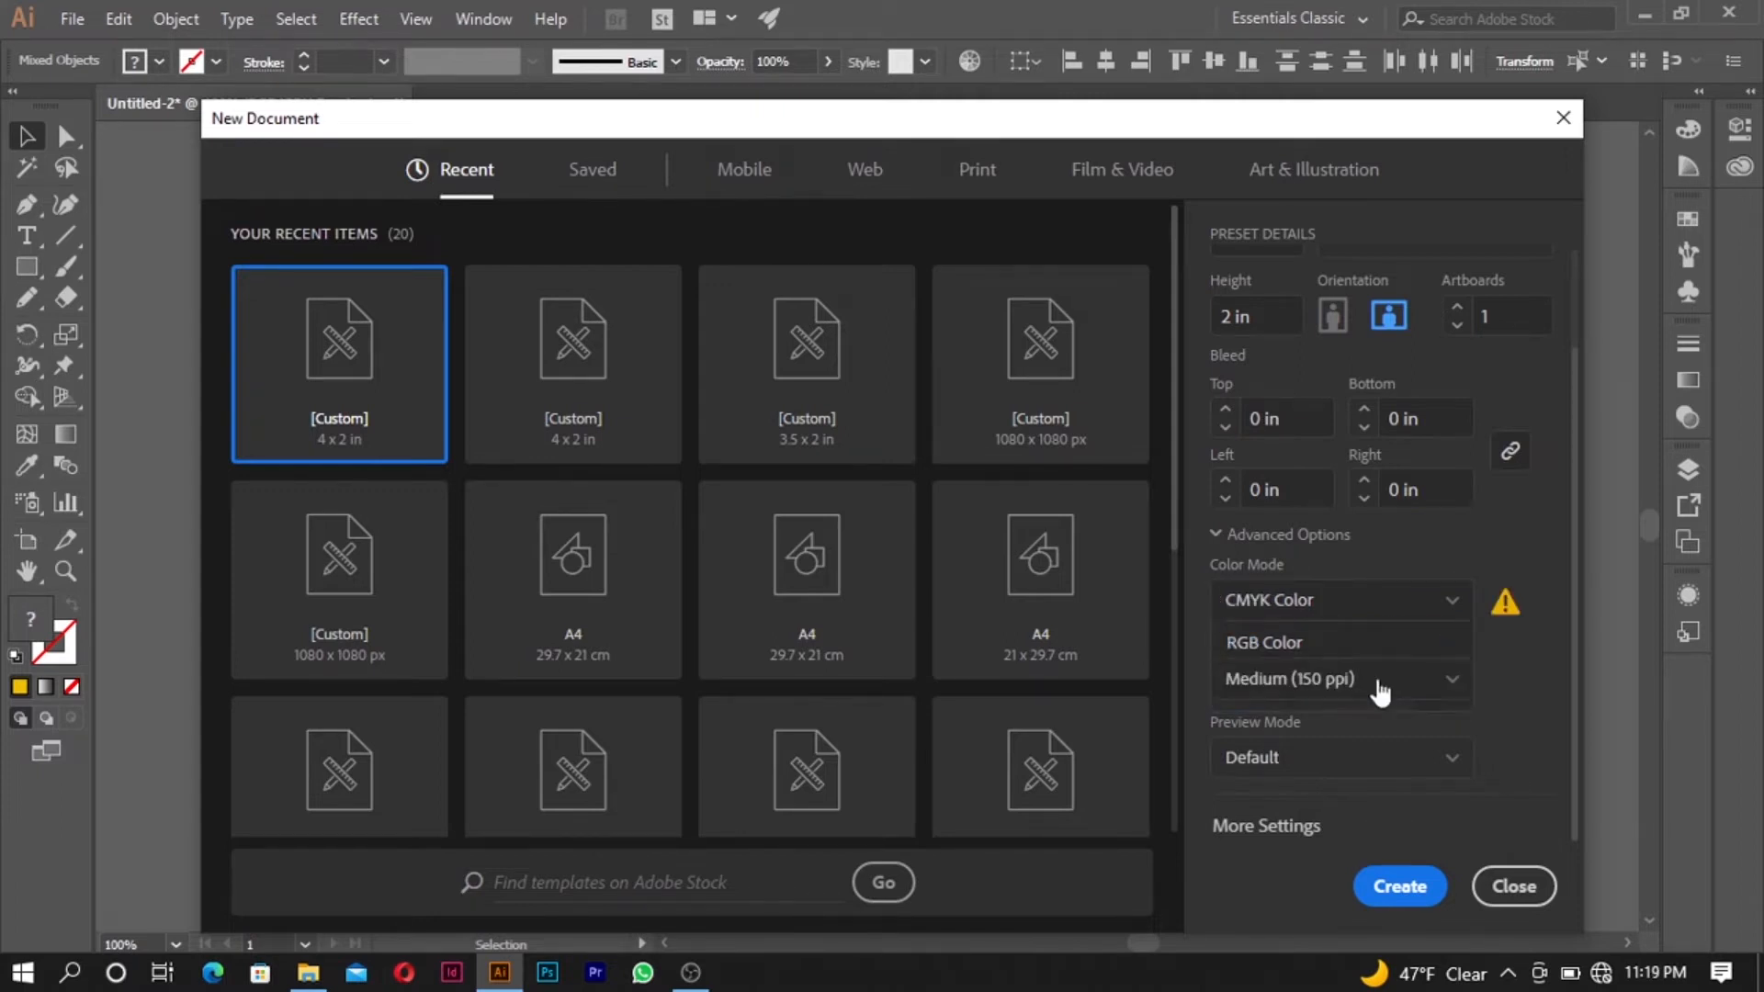
pyautogui.click(1396, 611)
pyautogui.click(1397, 660)
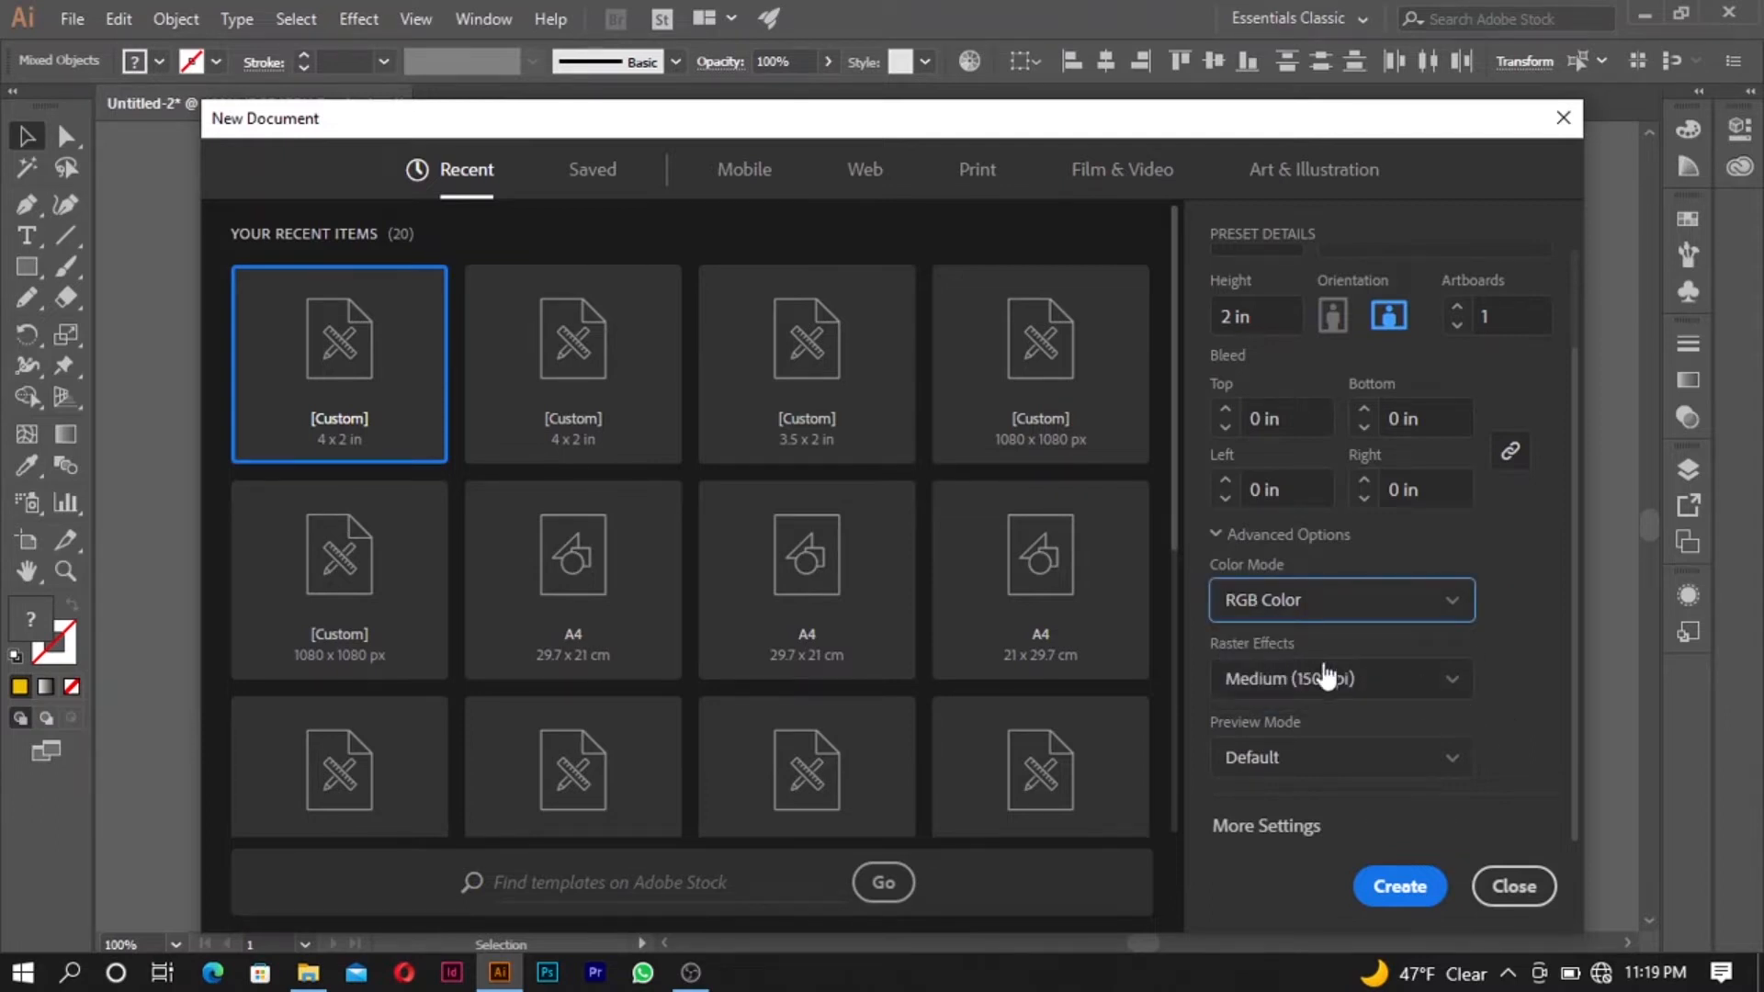
# - Set the raster effects to High (300 ppi) and create the document
pyautogui.click(1433, 694)
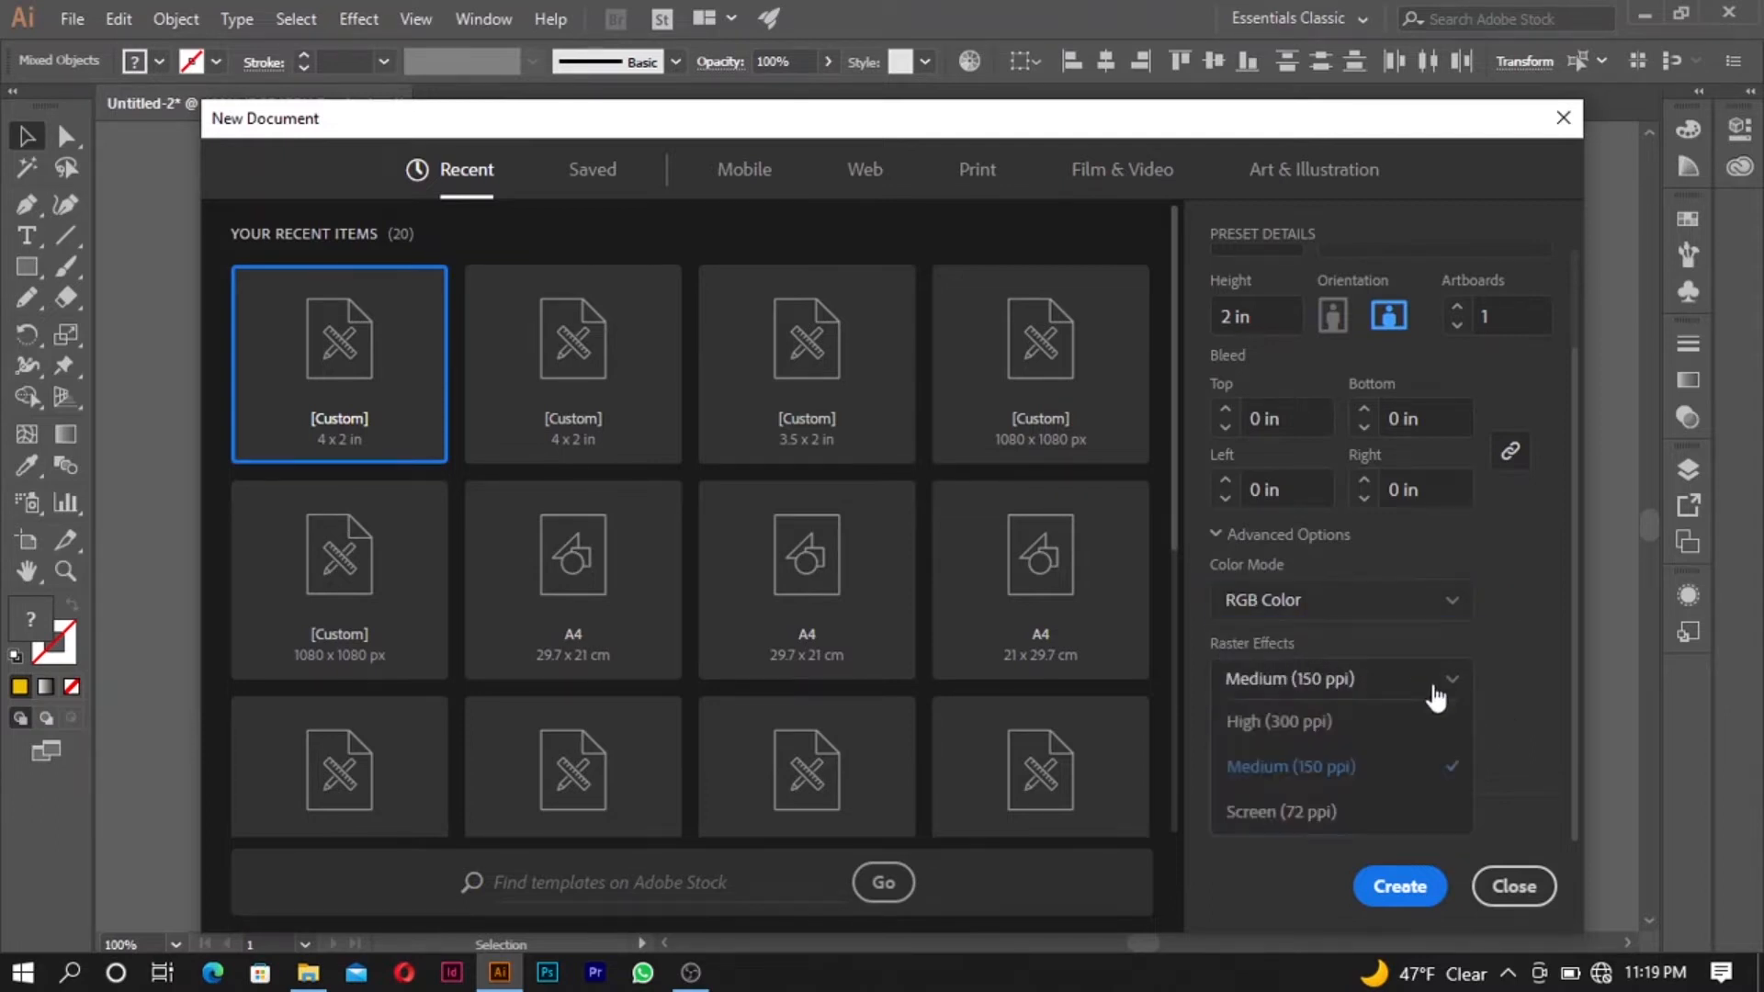
pyautogui.click(1333, 726)
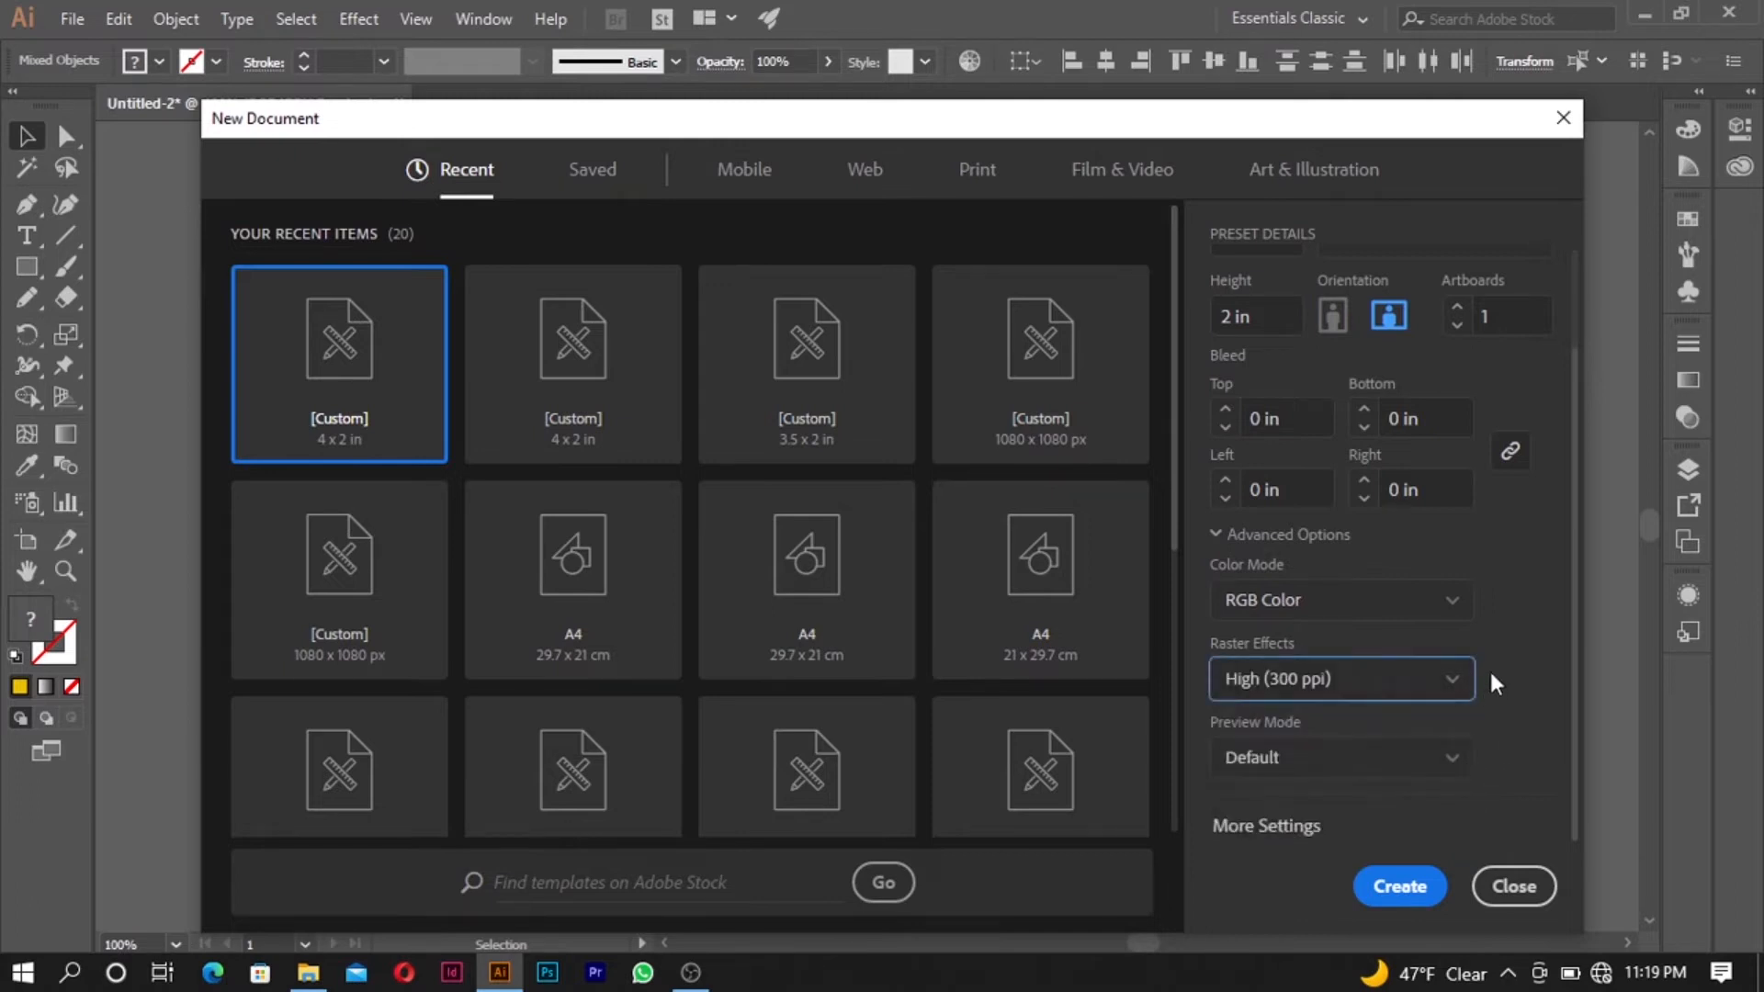
pyautogui.click(1400, 887)
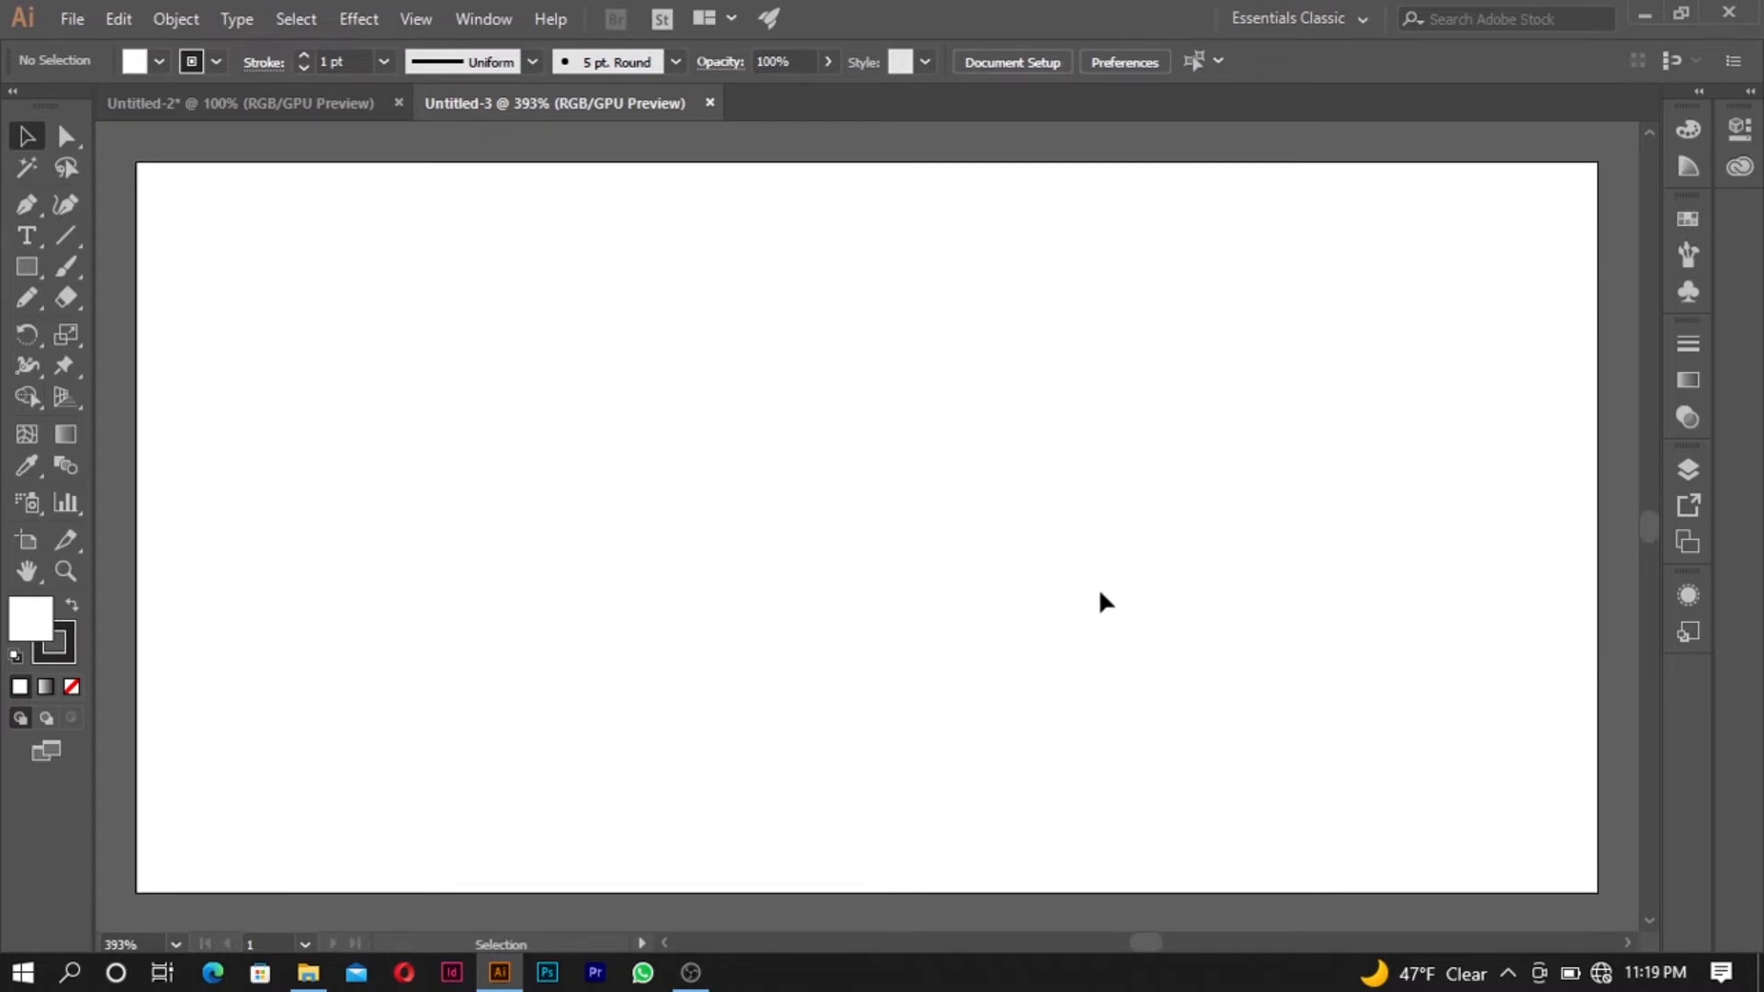
# - Draw a 4 x 2 in rectangle that covers the whole artboard from corner to corner
pyautogui.scroll(-2, 997, 480)
pyautogui.scroll(2, 1002, 488)
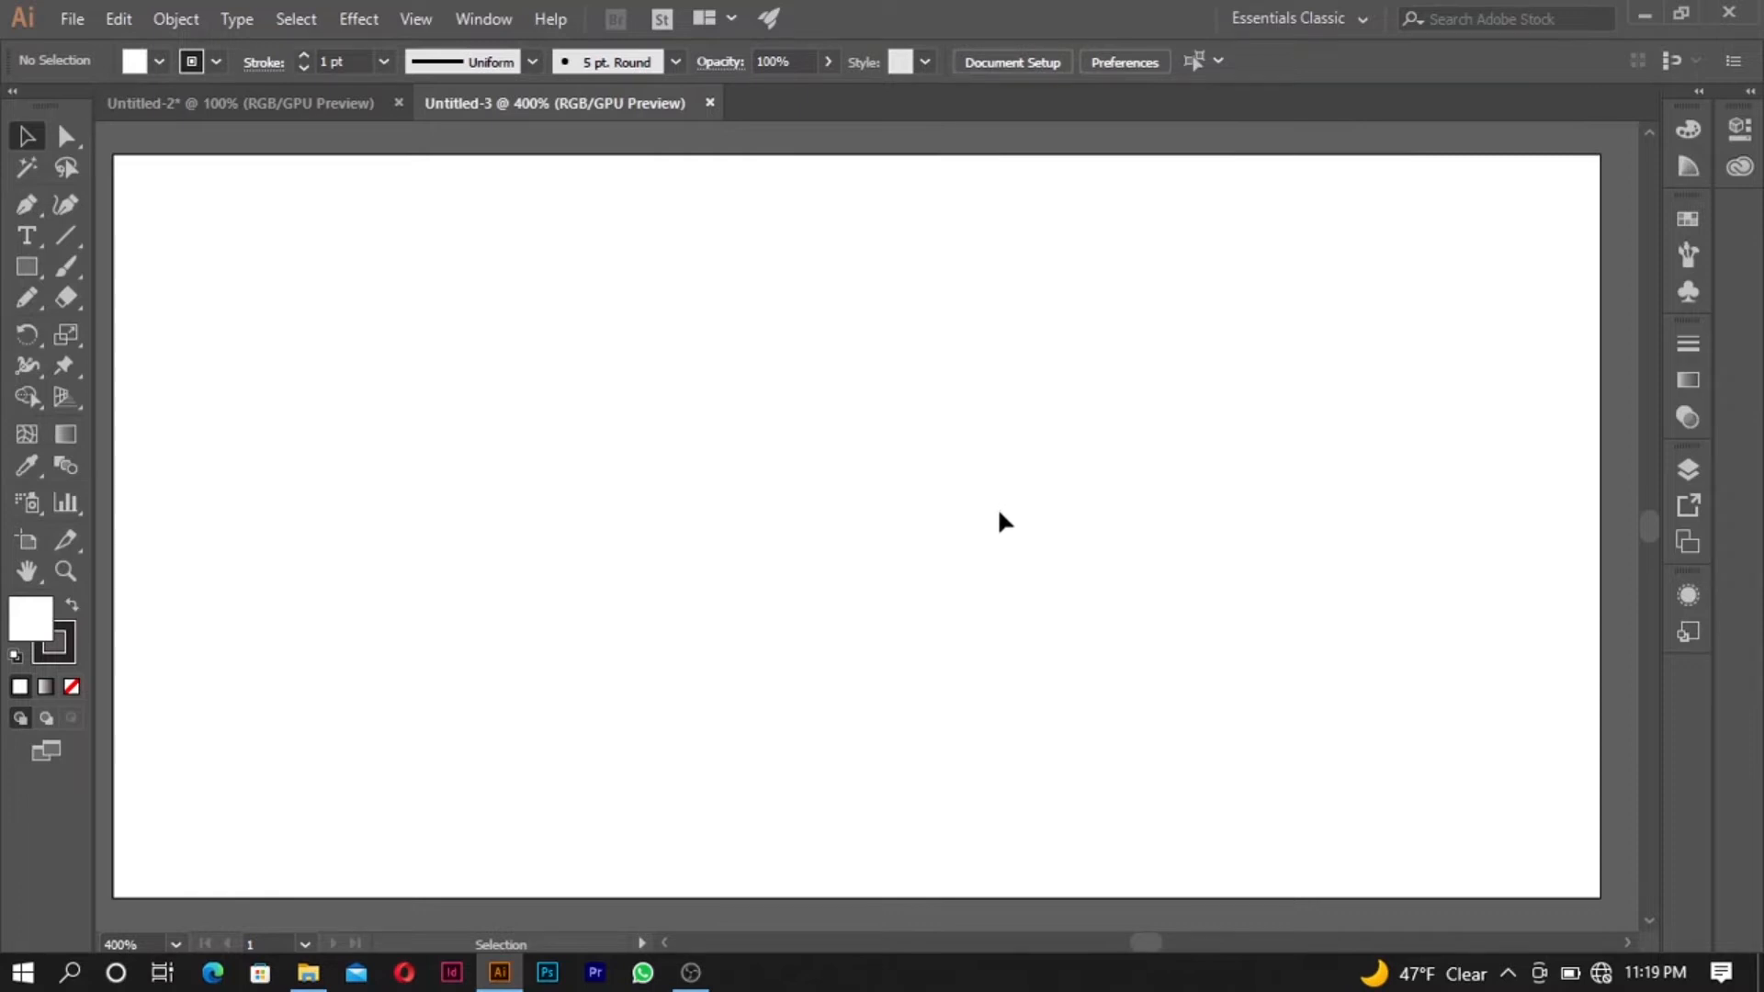
pyautogui.scroll(-3, 996, 513)
pyautogui.scroll(2, 997, 513)
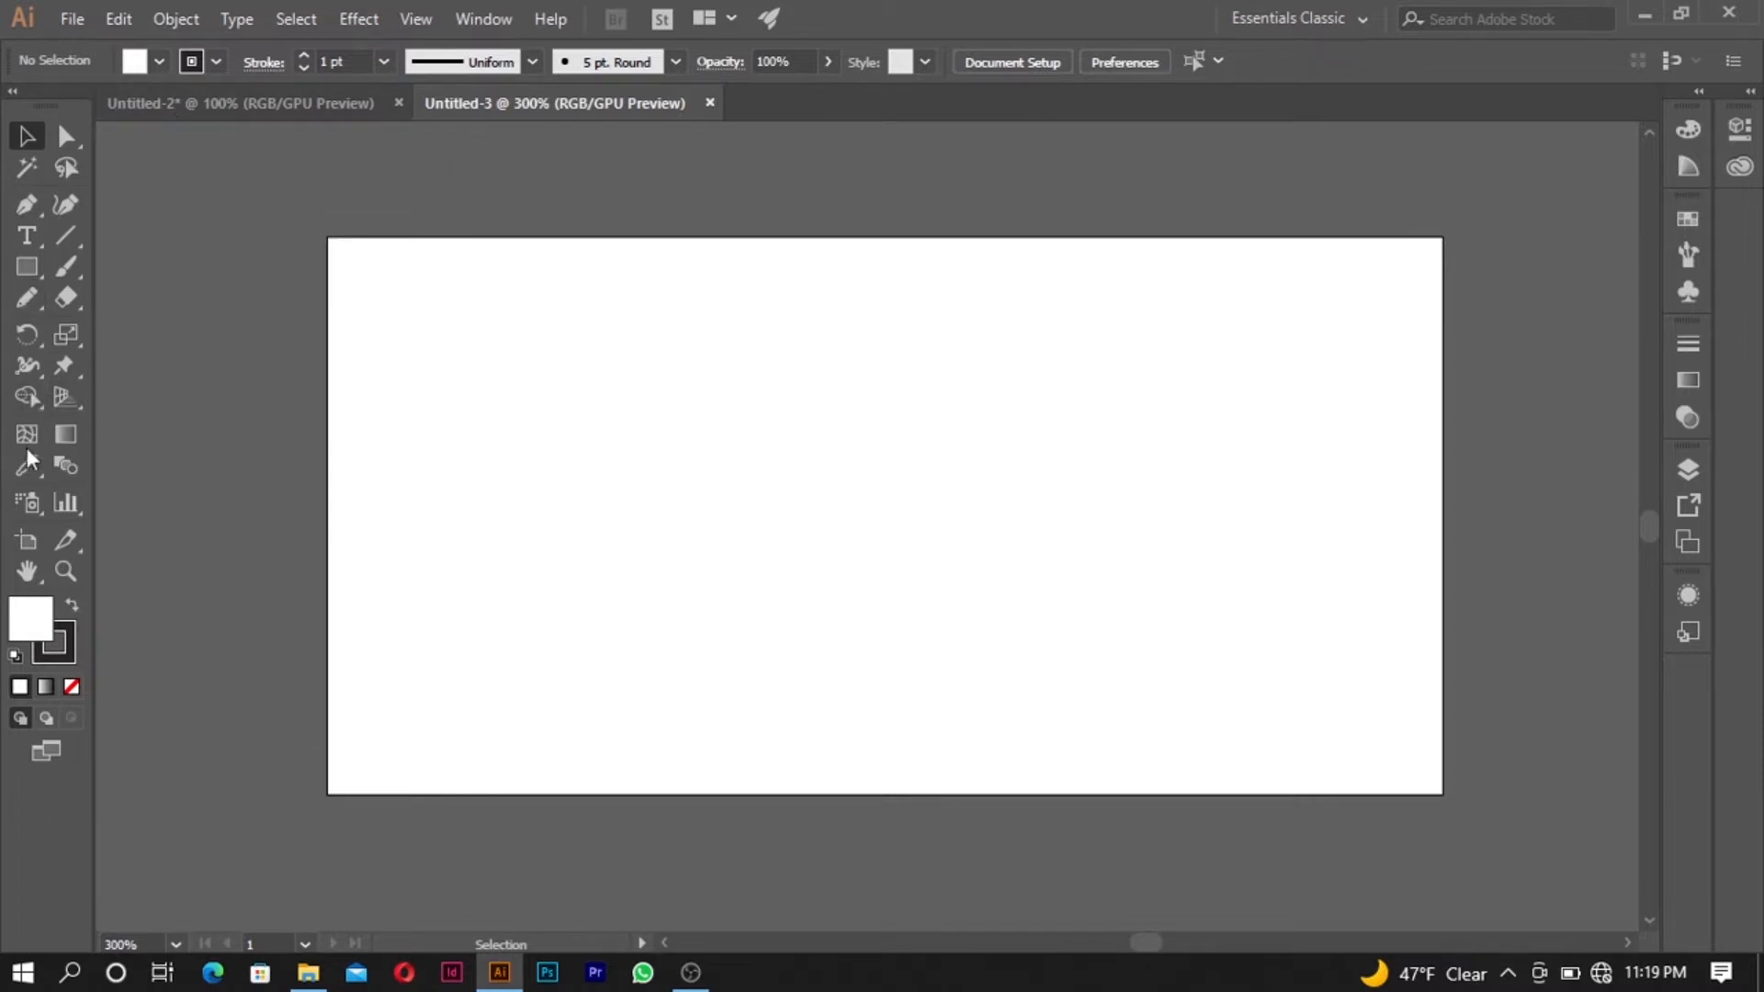
pyautogui.click(30, 270)
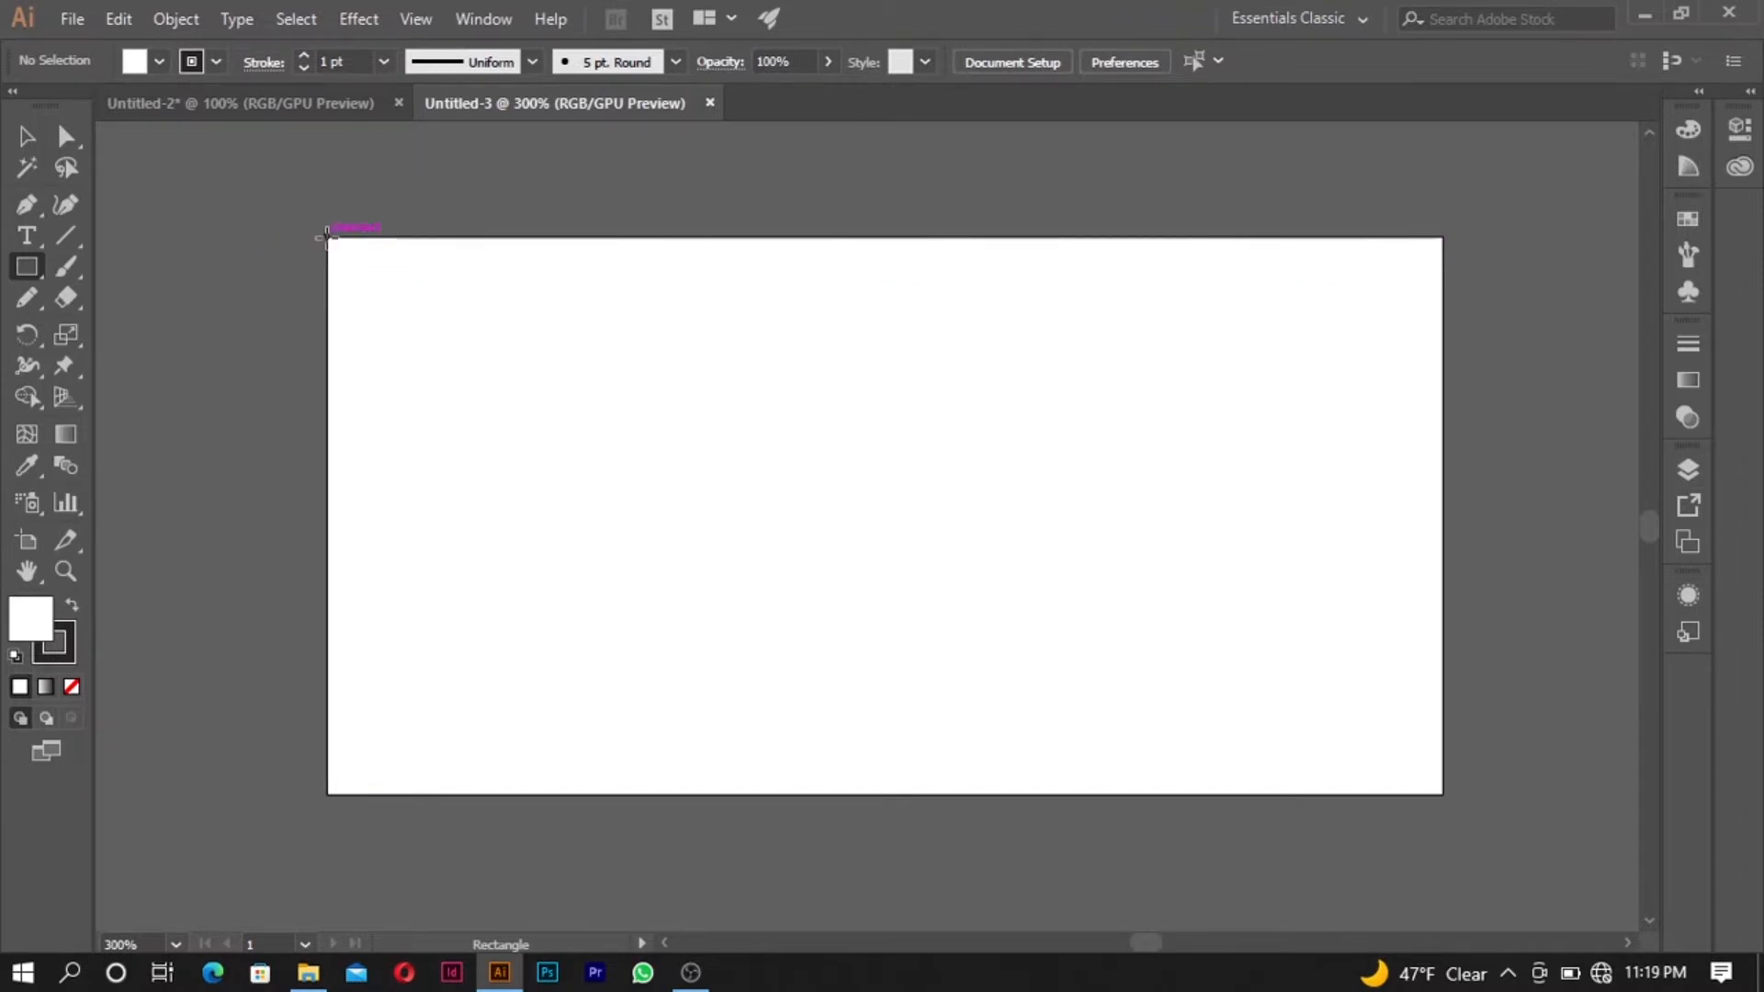
pyautogui.moveTo(328, 237); pyautogui.dragTo(1442, 792)
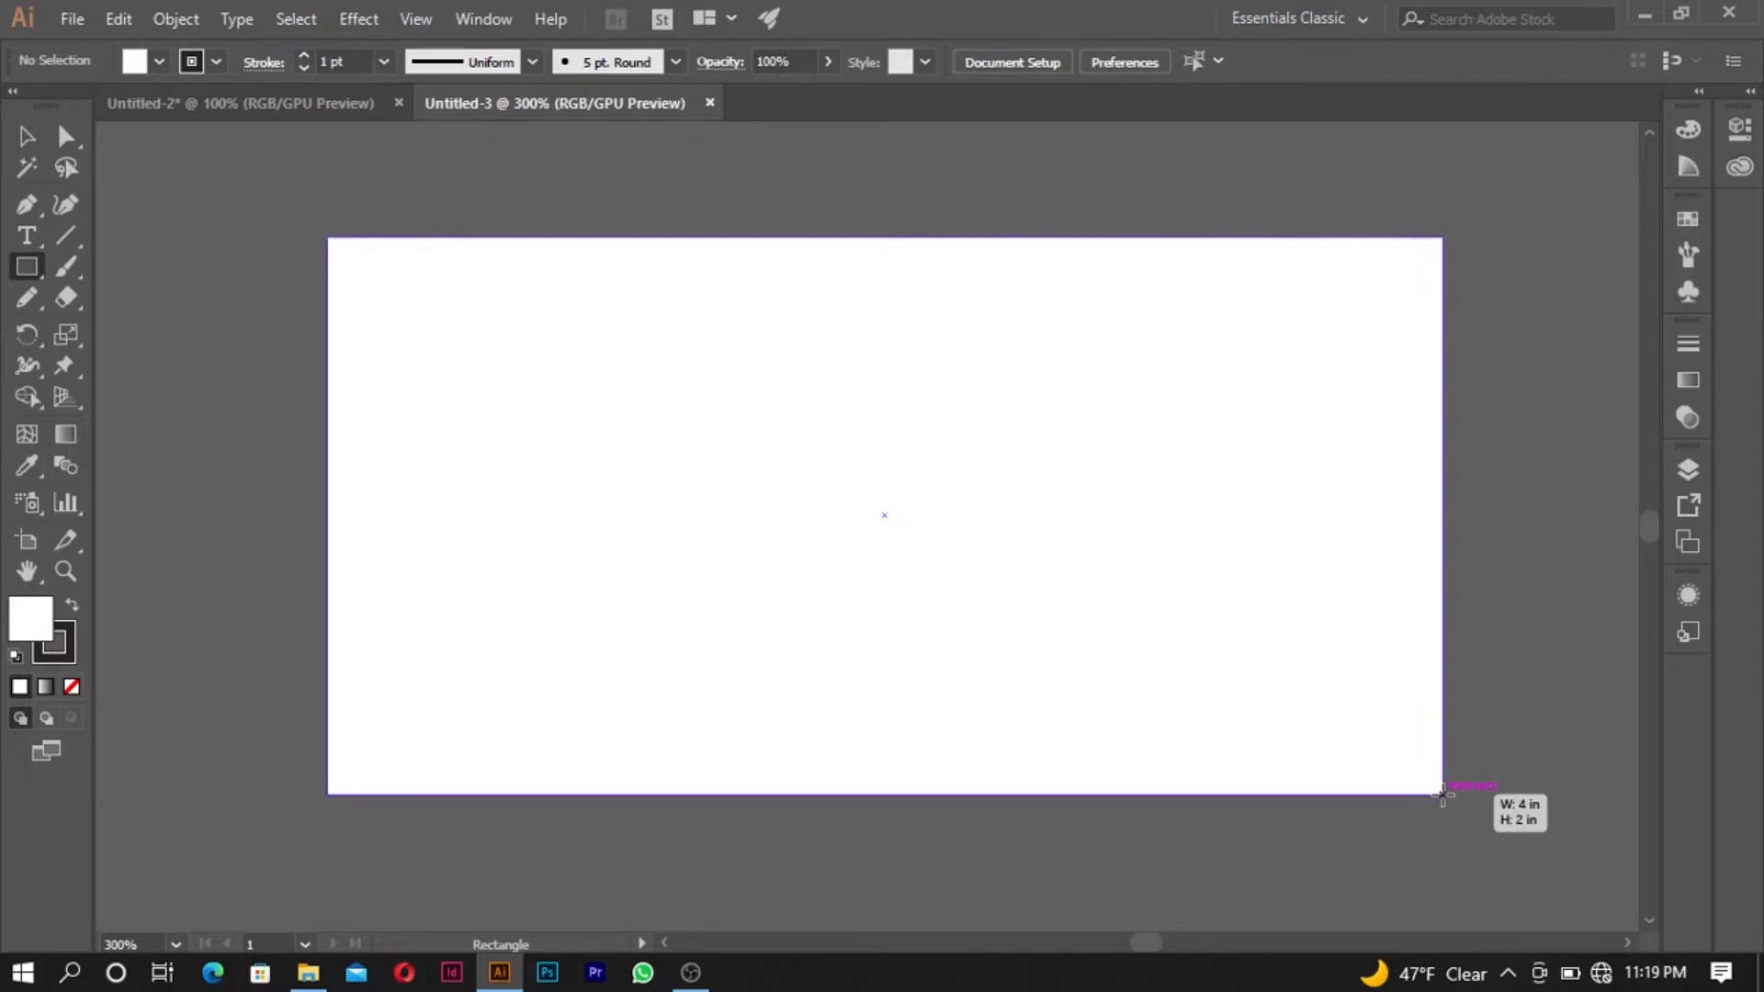
pyautogui.moveTo(1443, 793); pyautogui.dragTo(1443, 793)
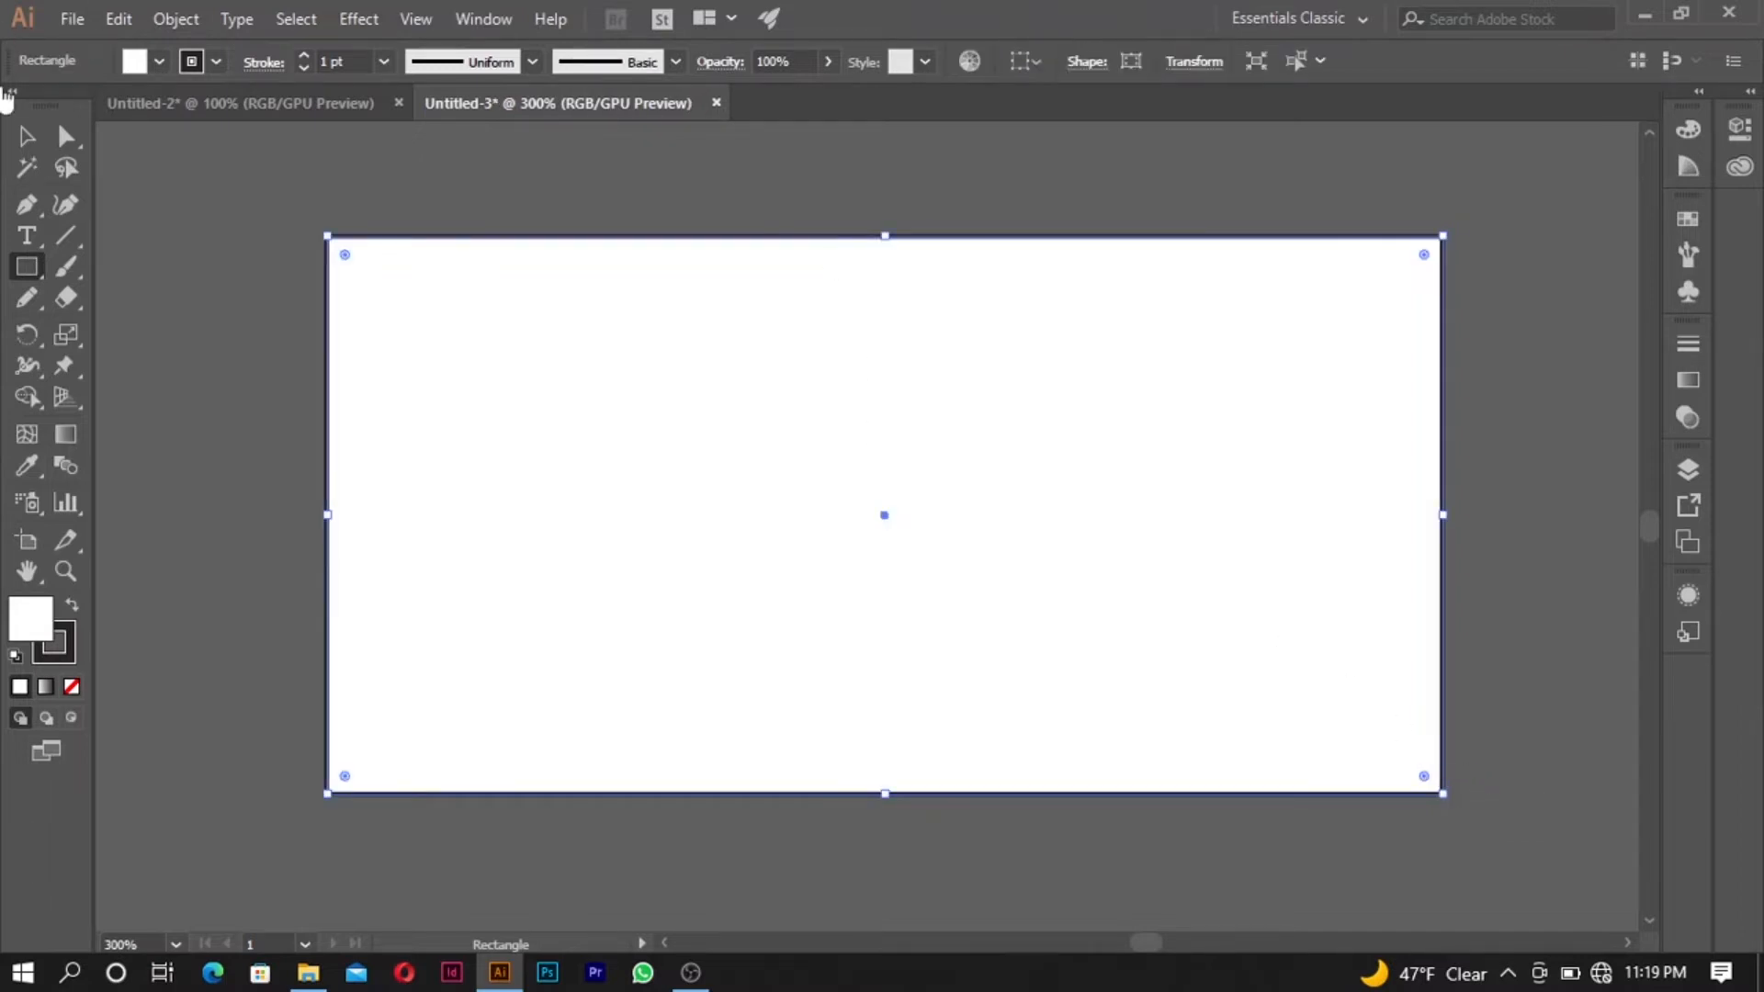
# - Reduce the background rectangle's stroke weight until it has no stroke
pyautogui.click(218, 61)
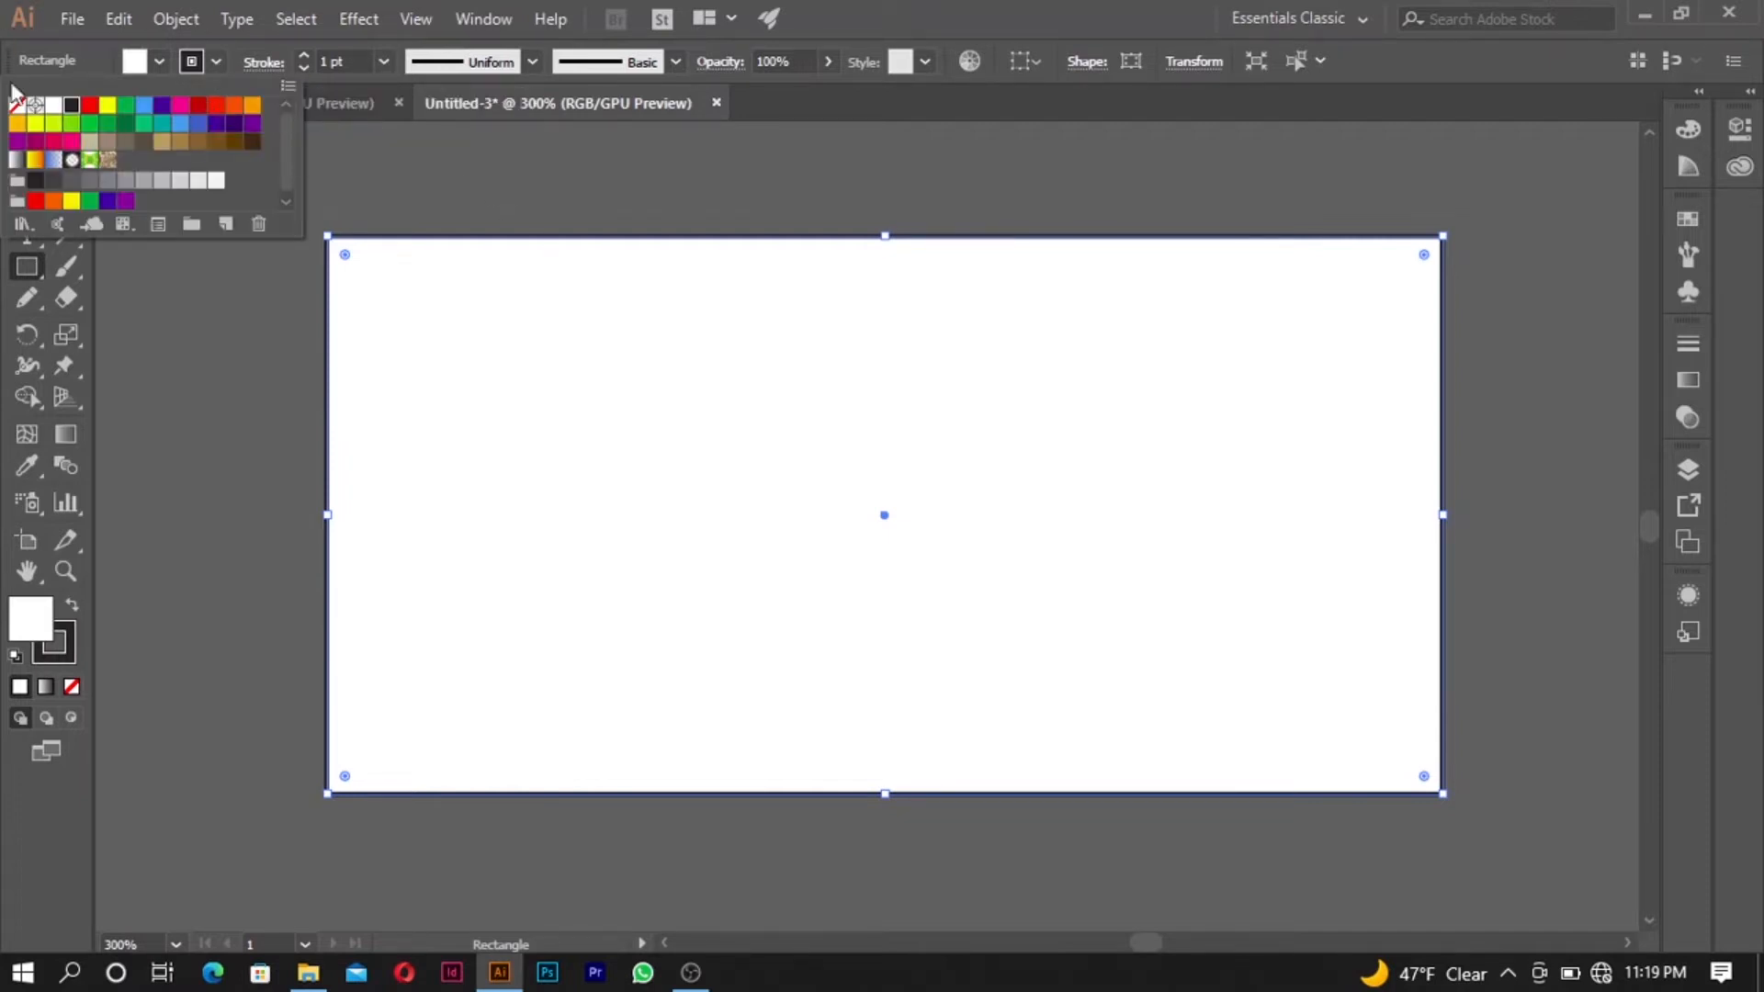
pyautogui.click(893, 17)
pyautogui.click(25, 136)
pyautogui.click(360, 153)
pyautogui.scroll(4, 289, 226)
pyautogui.scroll(-5, 450, 280)
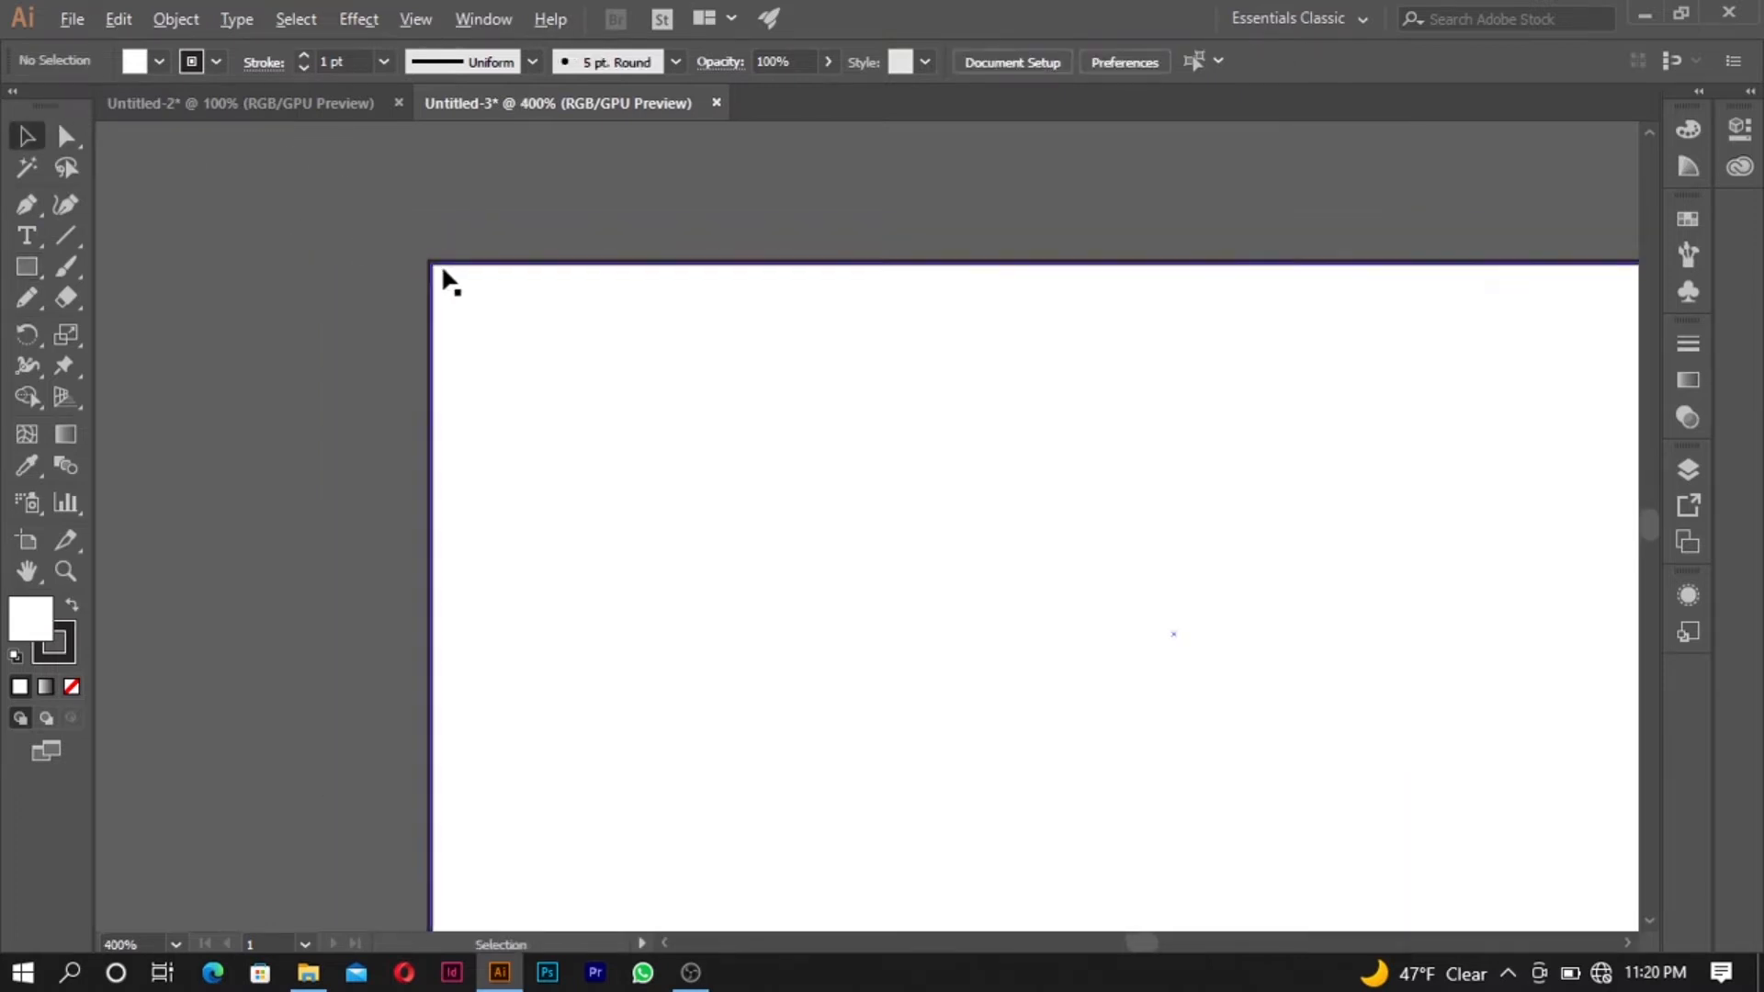
pyautogui.click(658, 268)
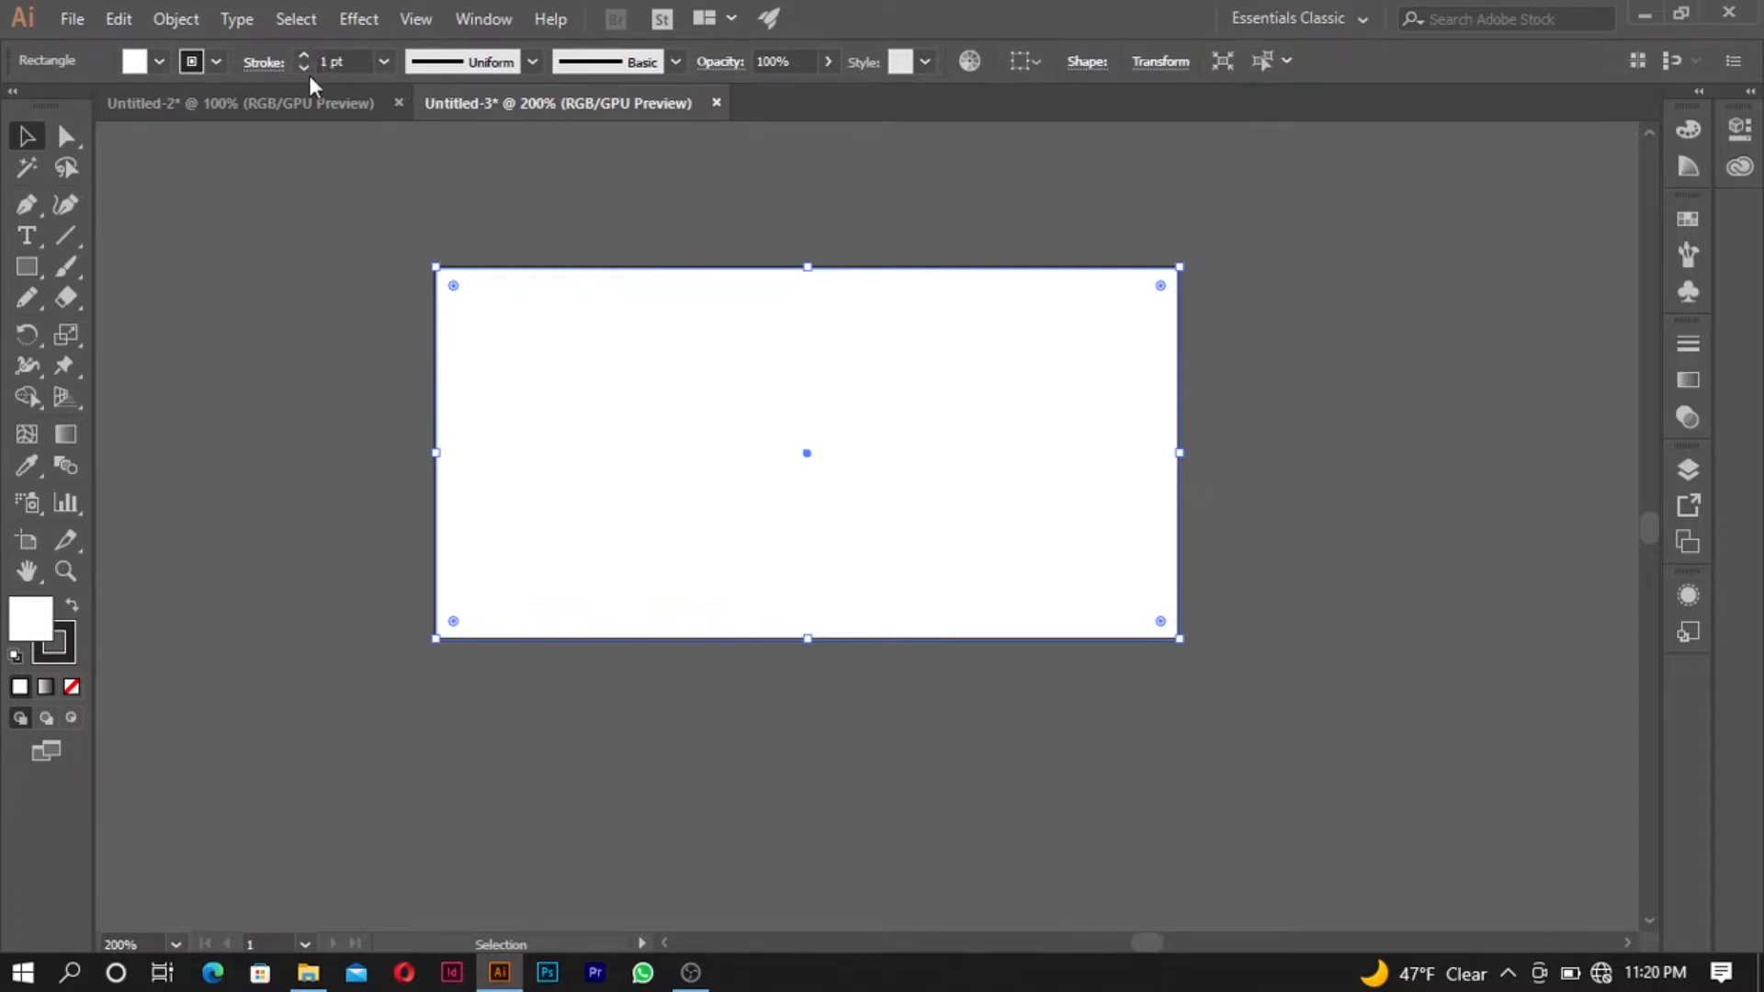
pyautogui.click(303, 69)
pyautogui.click(302, 69)
pyautogui.click(302, 69)
pyautogui.click(302, 69)
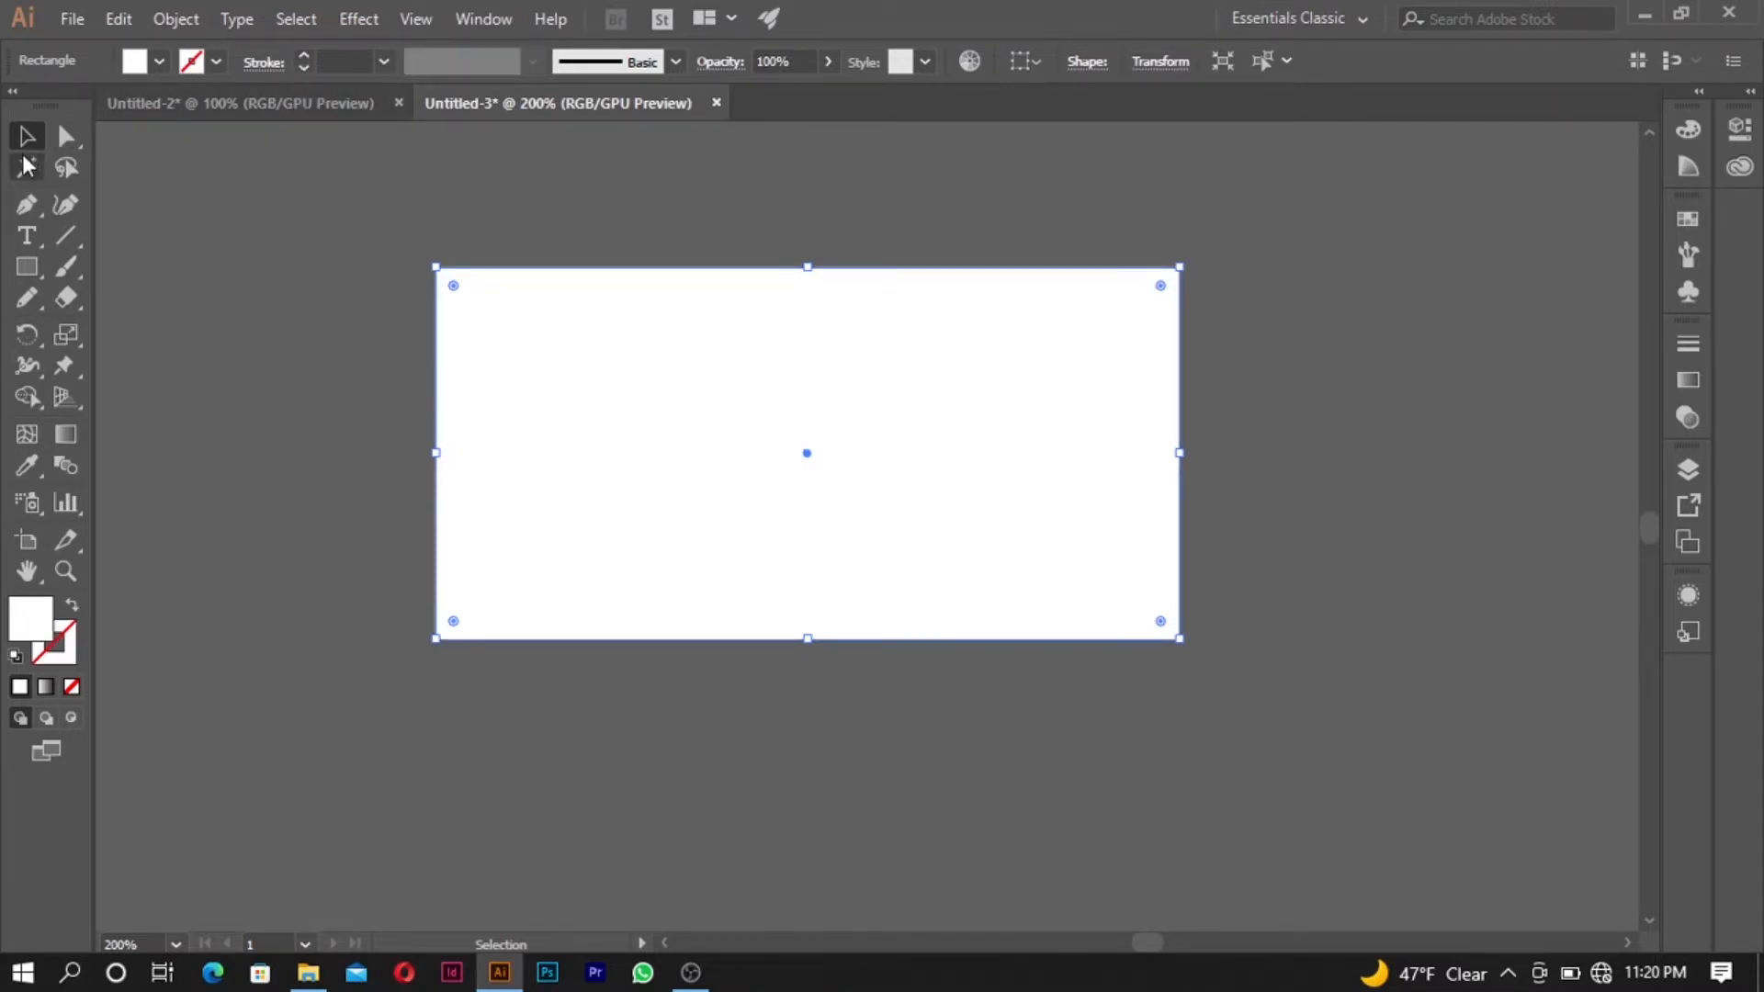
pyautogui.click(522, 193)
# - Fill the background rectangle with a pale yellow, FFE8A9
pyautogui.click(506, 299)
pyautogui.doubleClick(37, 629)
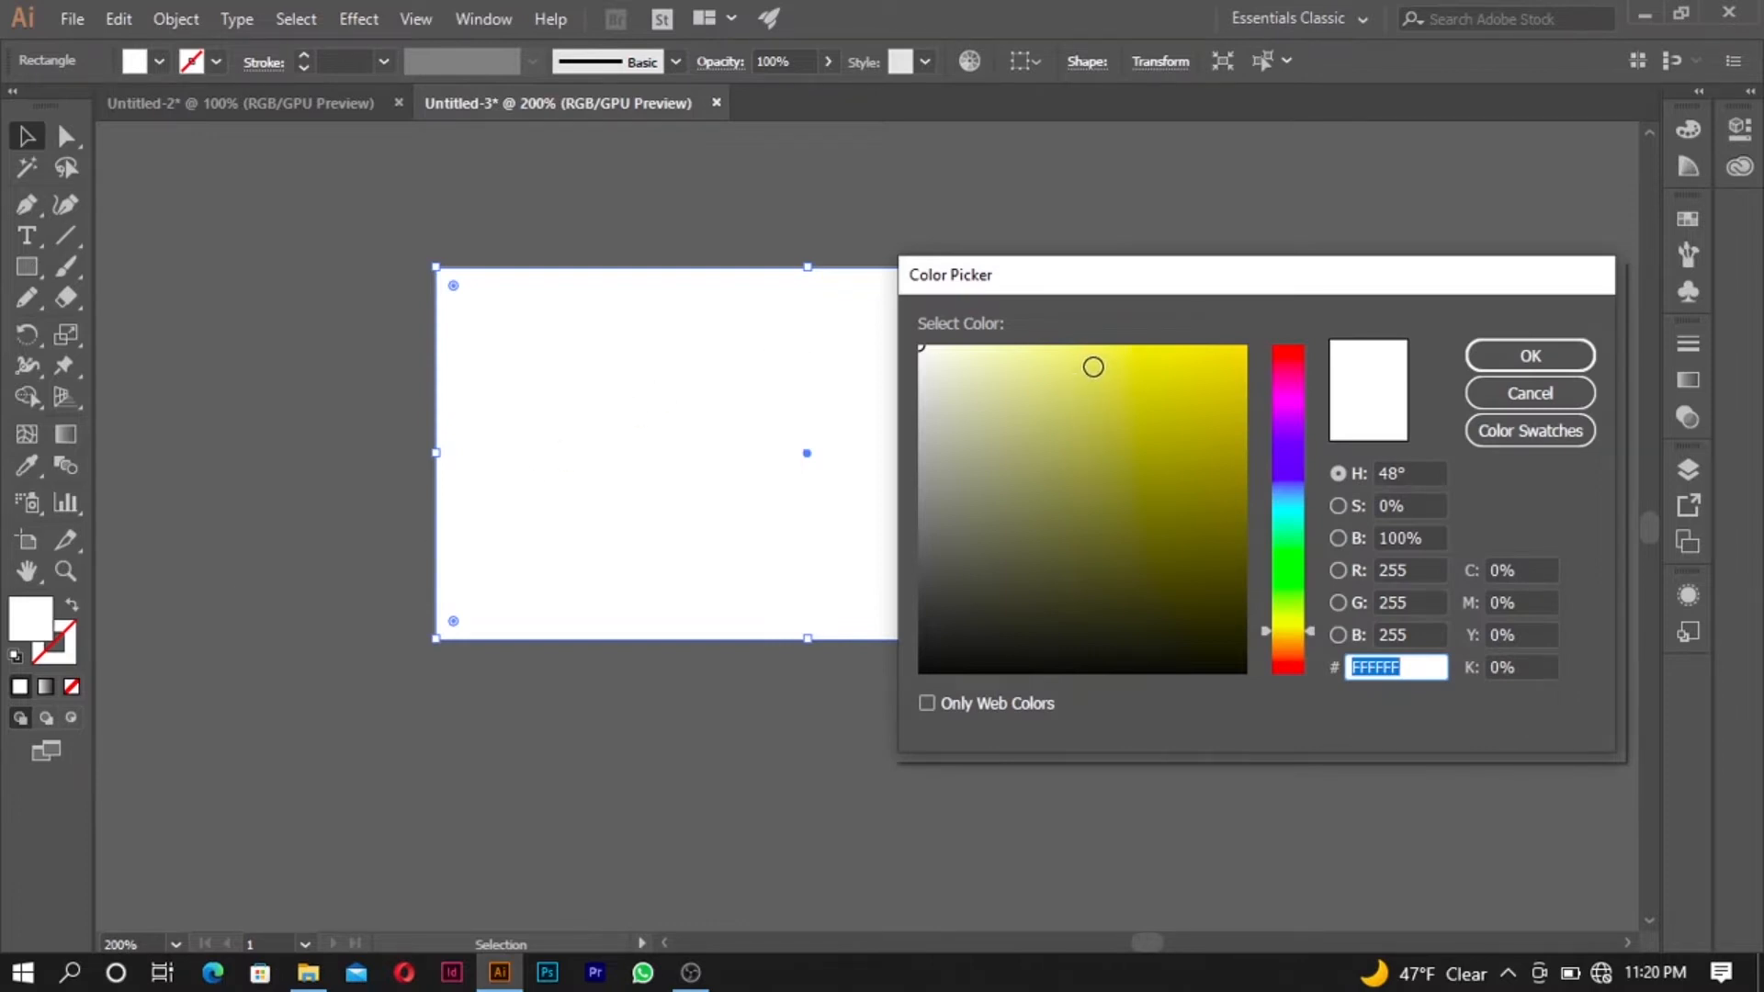
pyautogui.click(1304, 632)
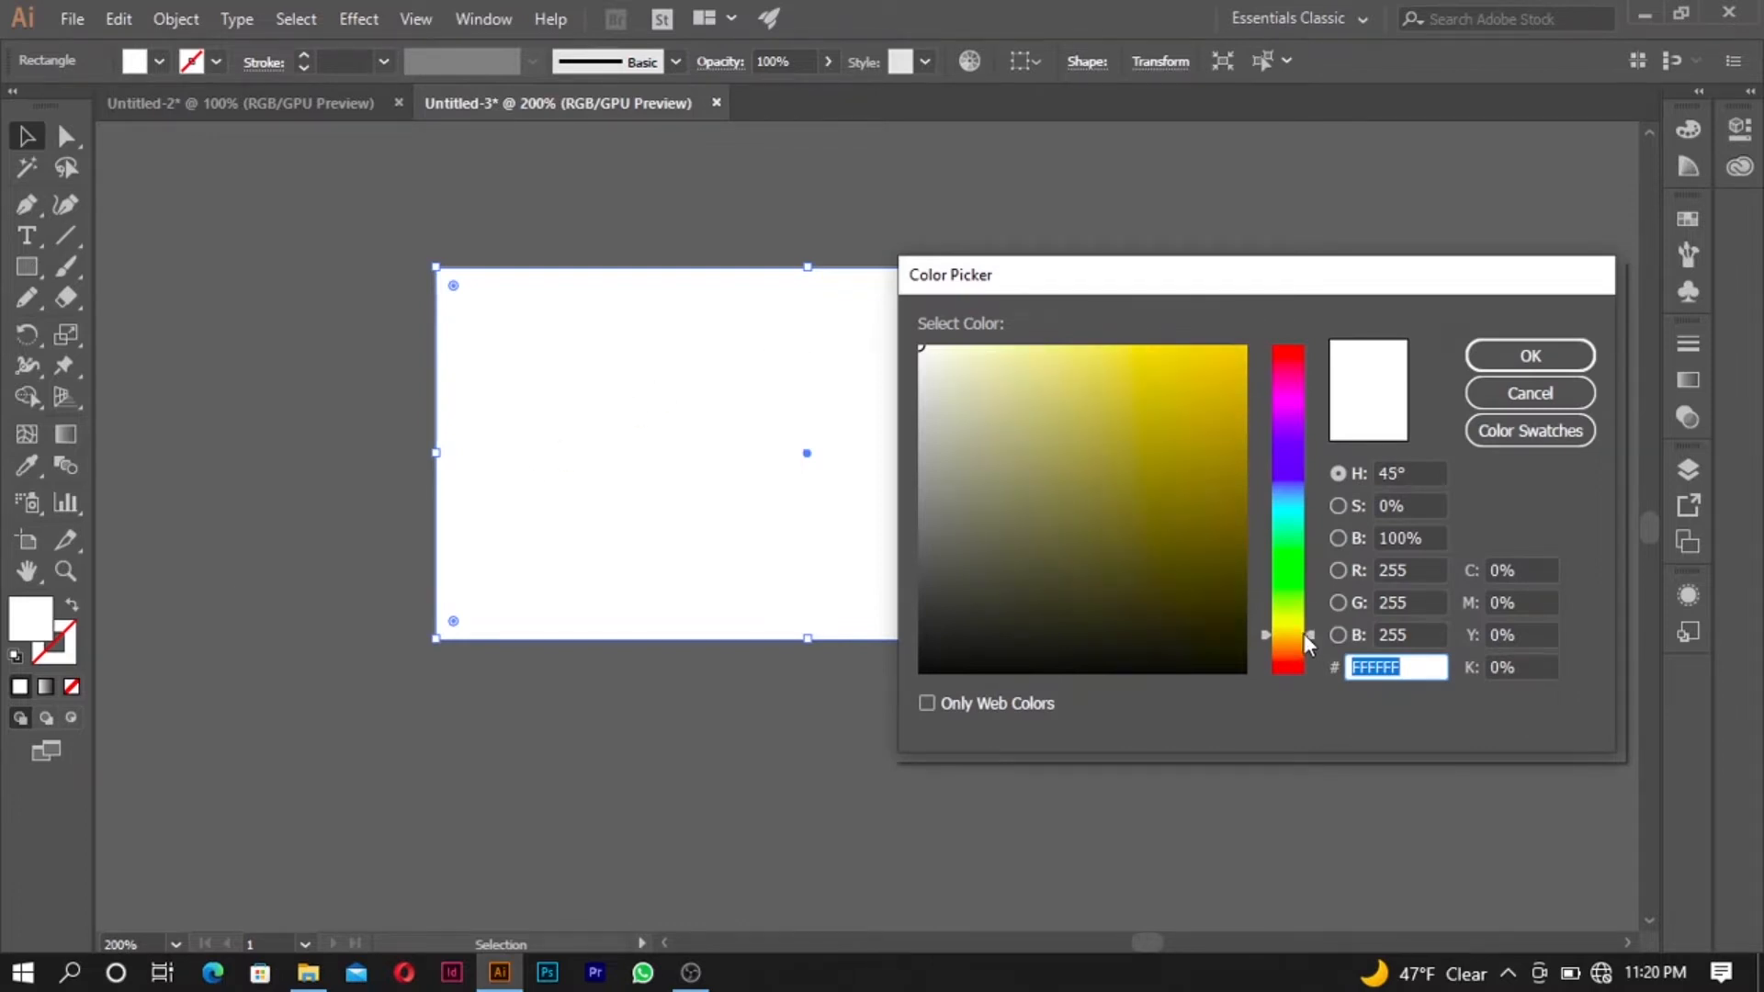
pyautogui.moveTo(1237, 374)
pyautogui.mouseDown()
pyautogui.moveTo(1244, 343)
pyautogui.moveTo(1029, 334)
pyautogui.mouseUp()
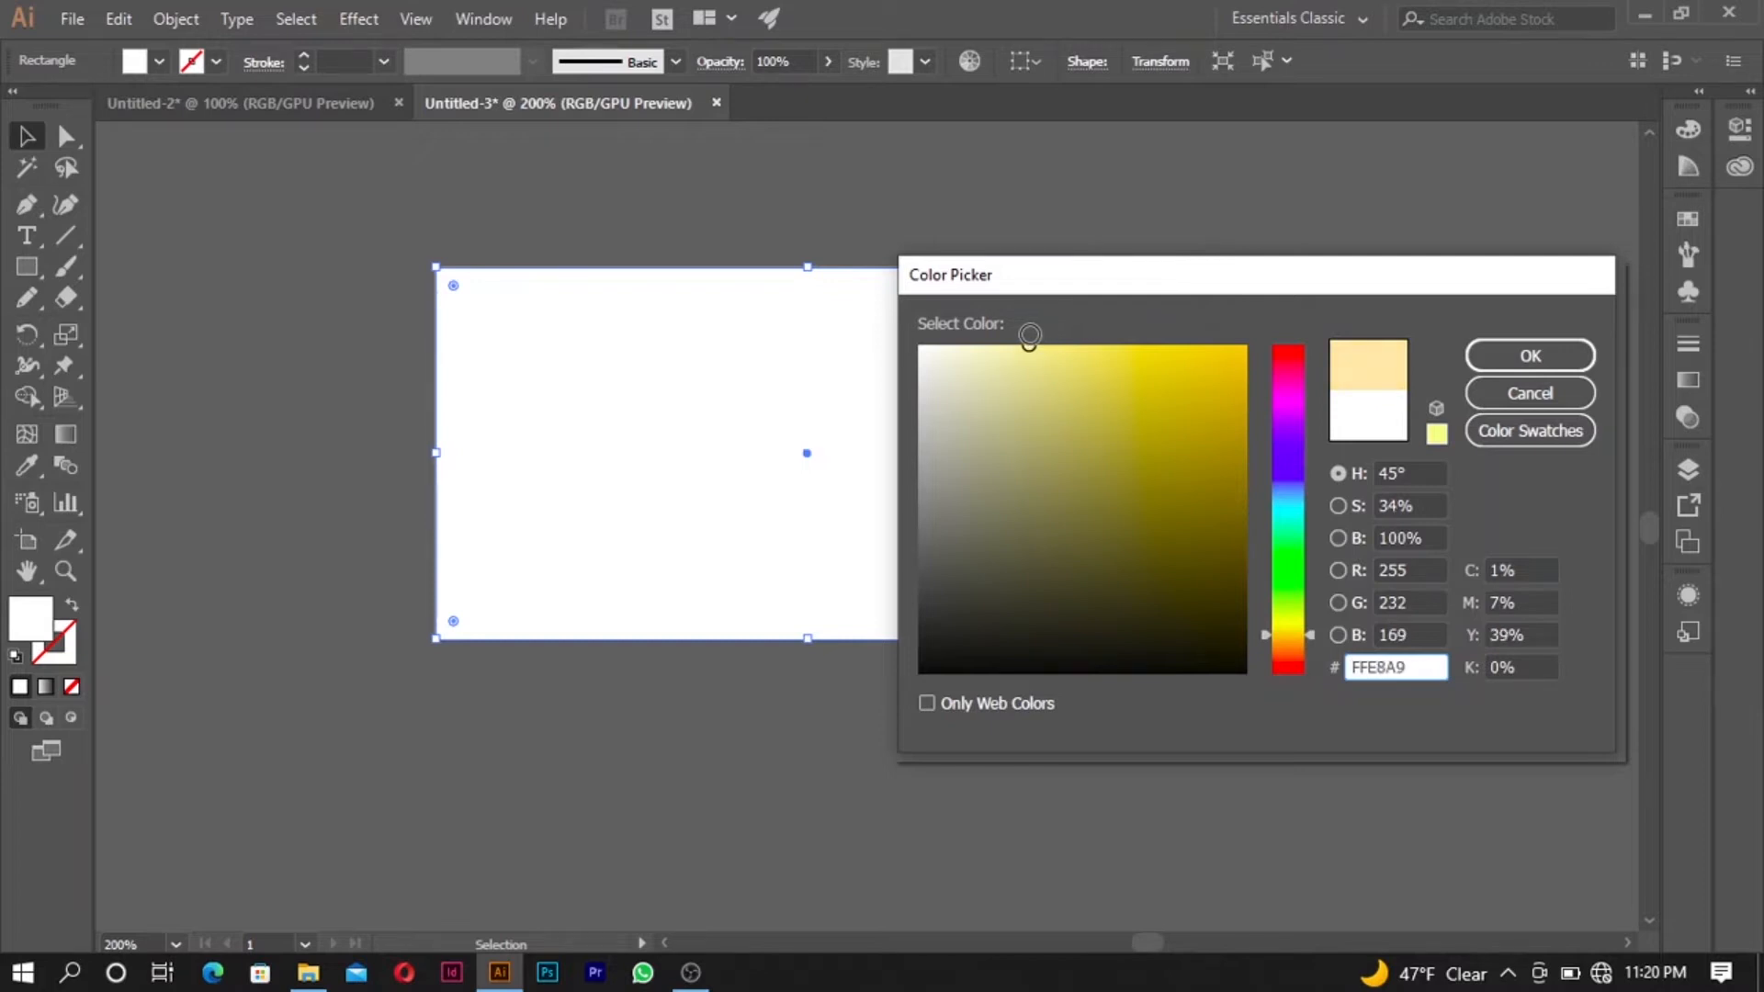
pyautogui.click(1494, 362)
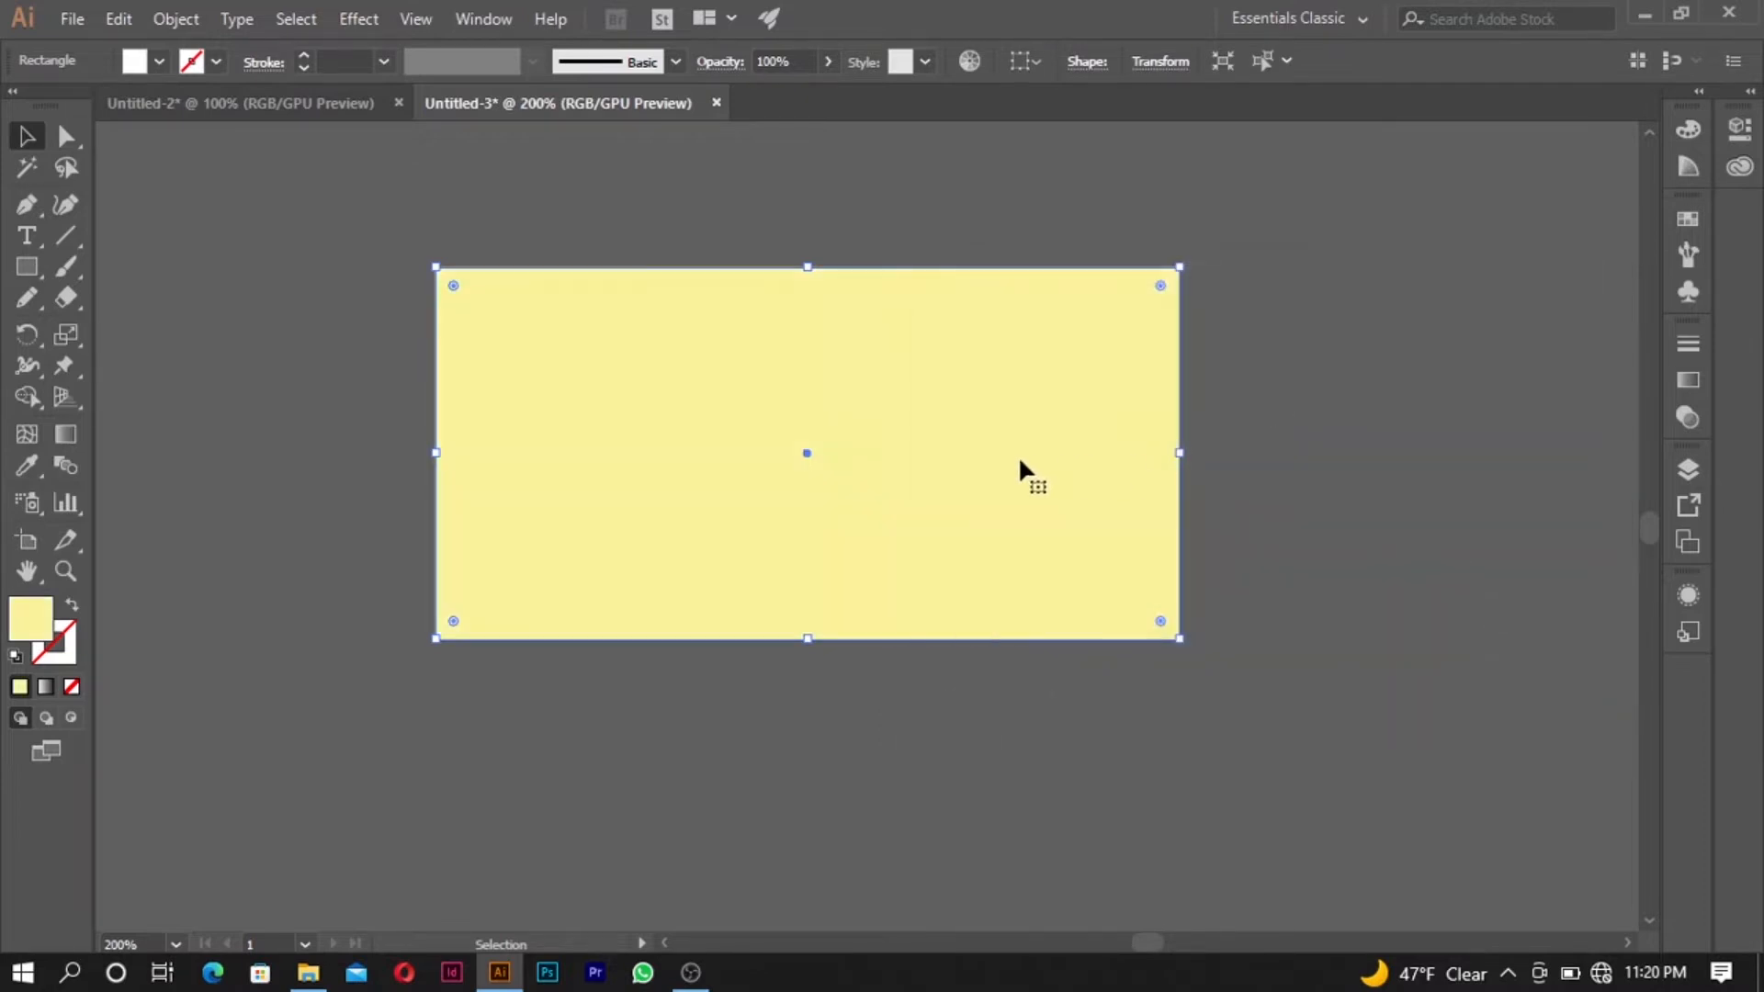
pyautogui.click(1242, 347)
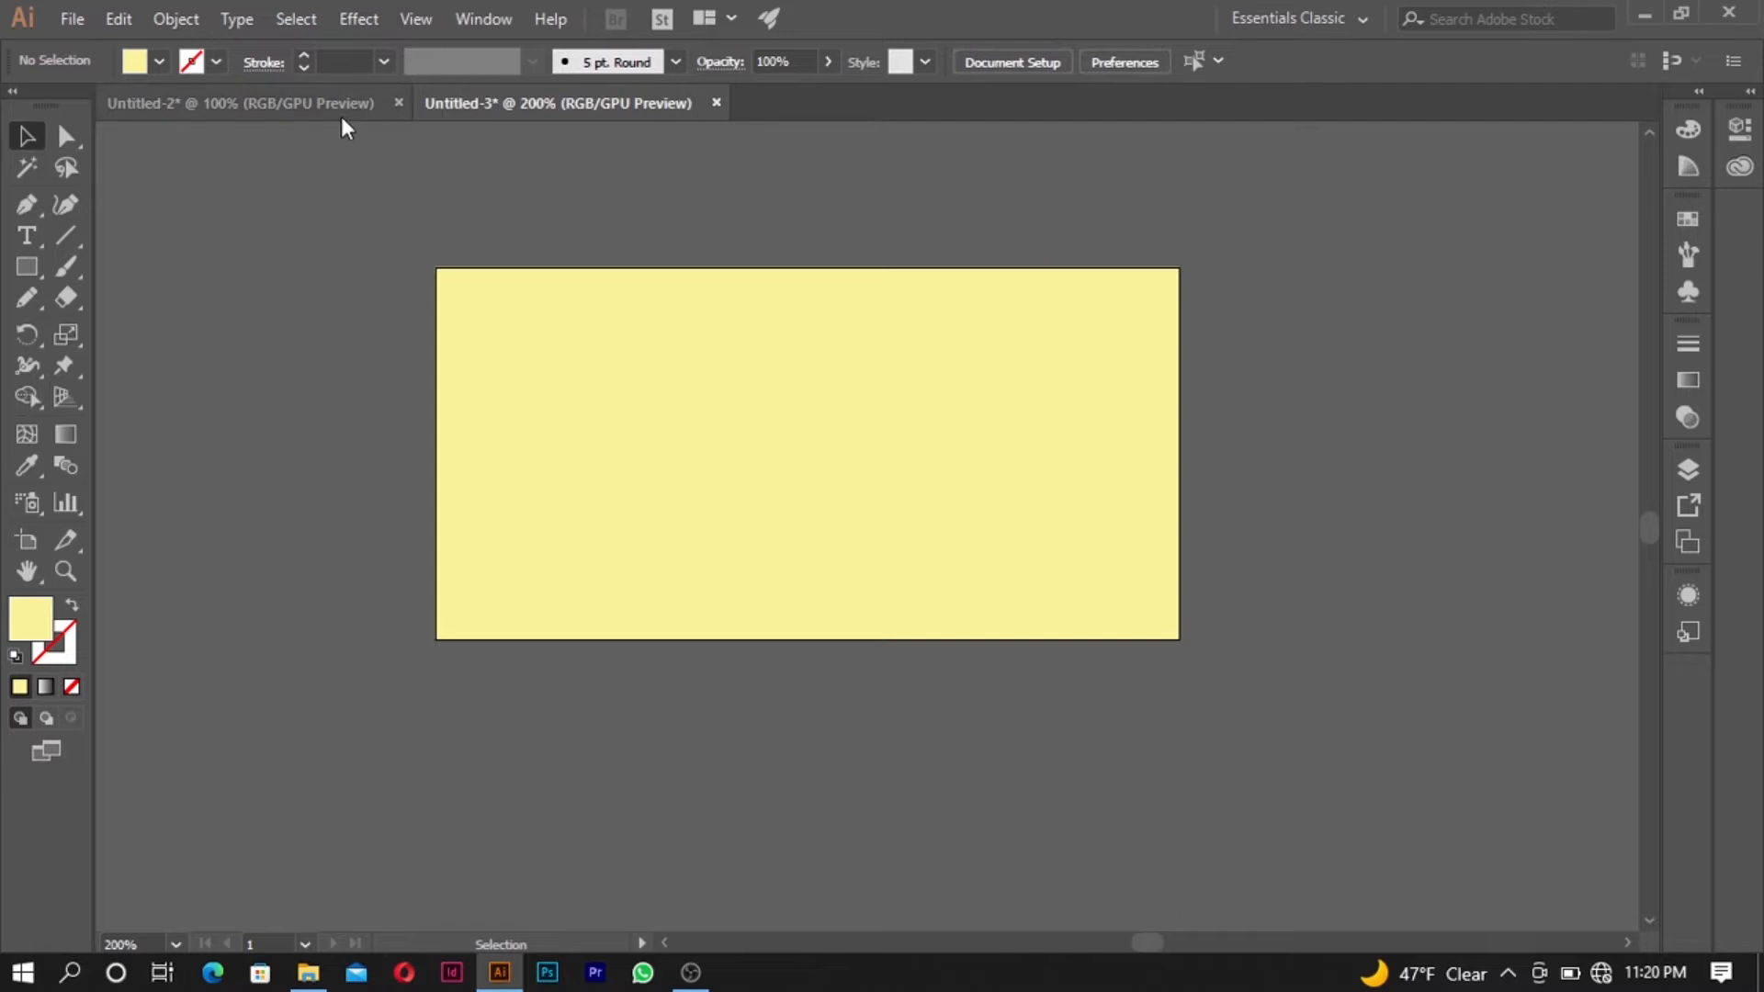
pyautogui.click(327, 978)
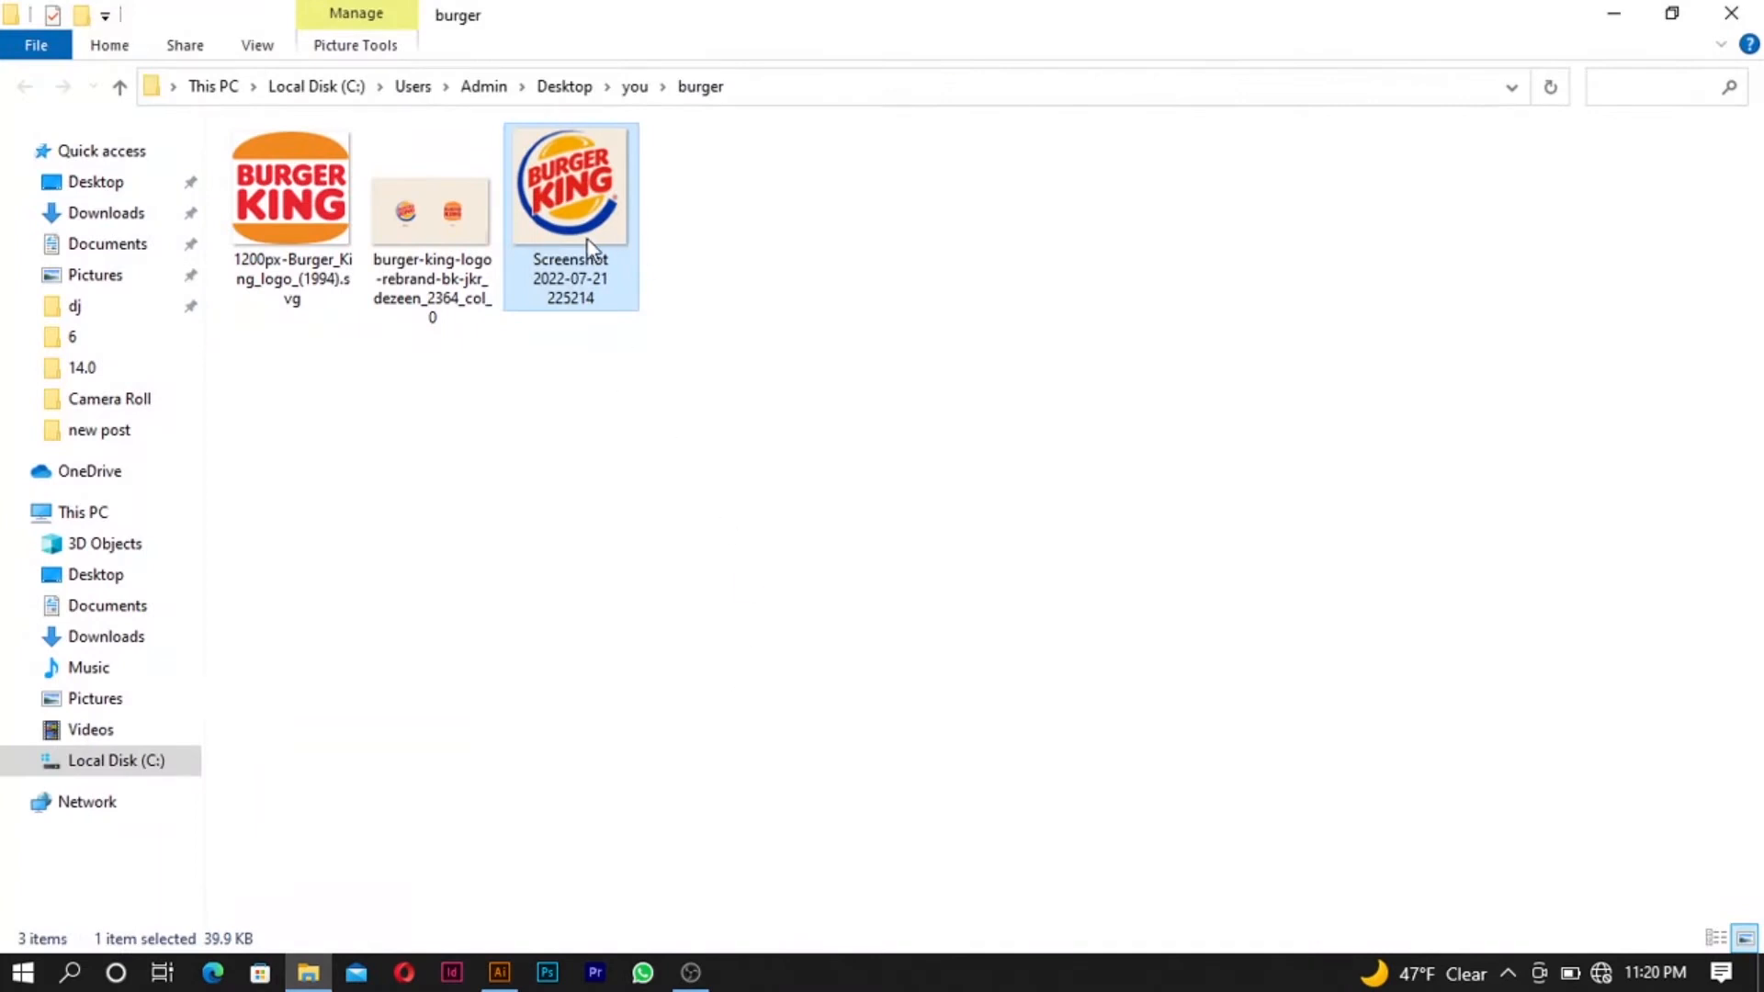
pyautogui.moveTo(603, 229); pyautogui.dragTo(616, 531)
pyautogui.scroll(-3, 782, 454)
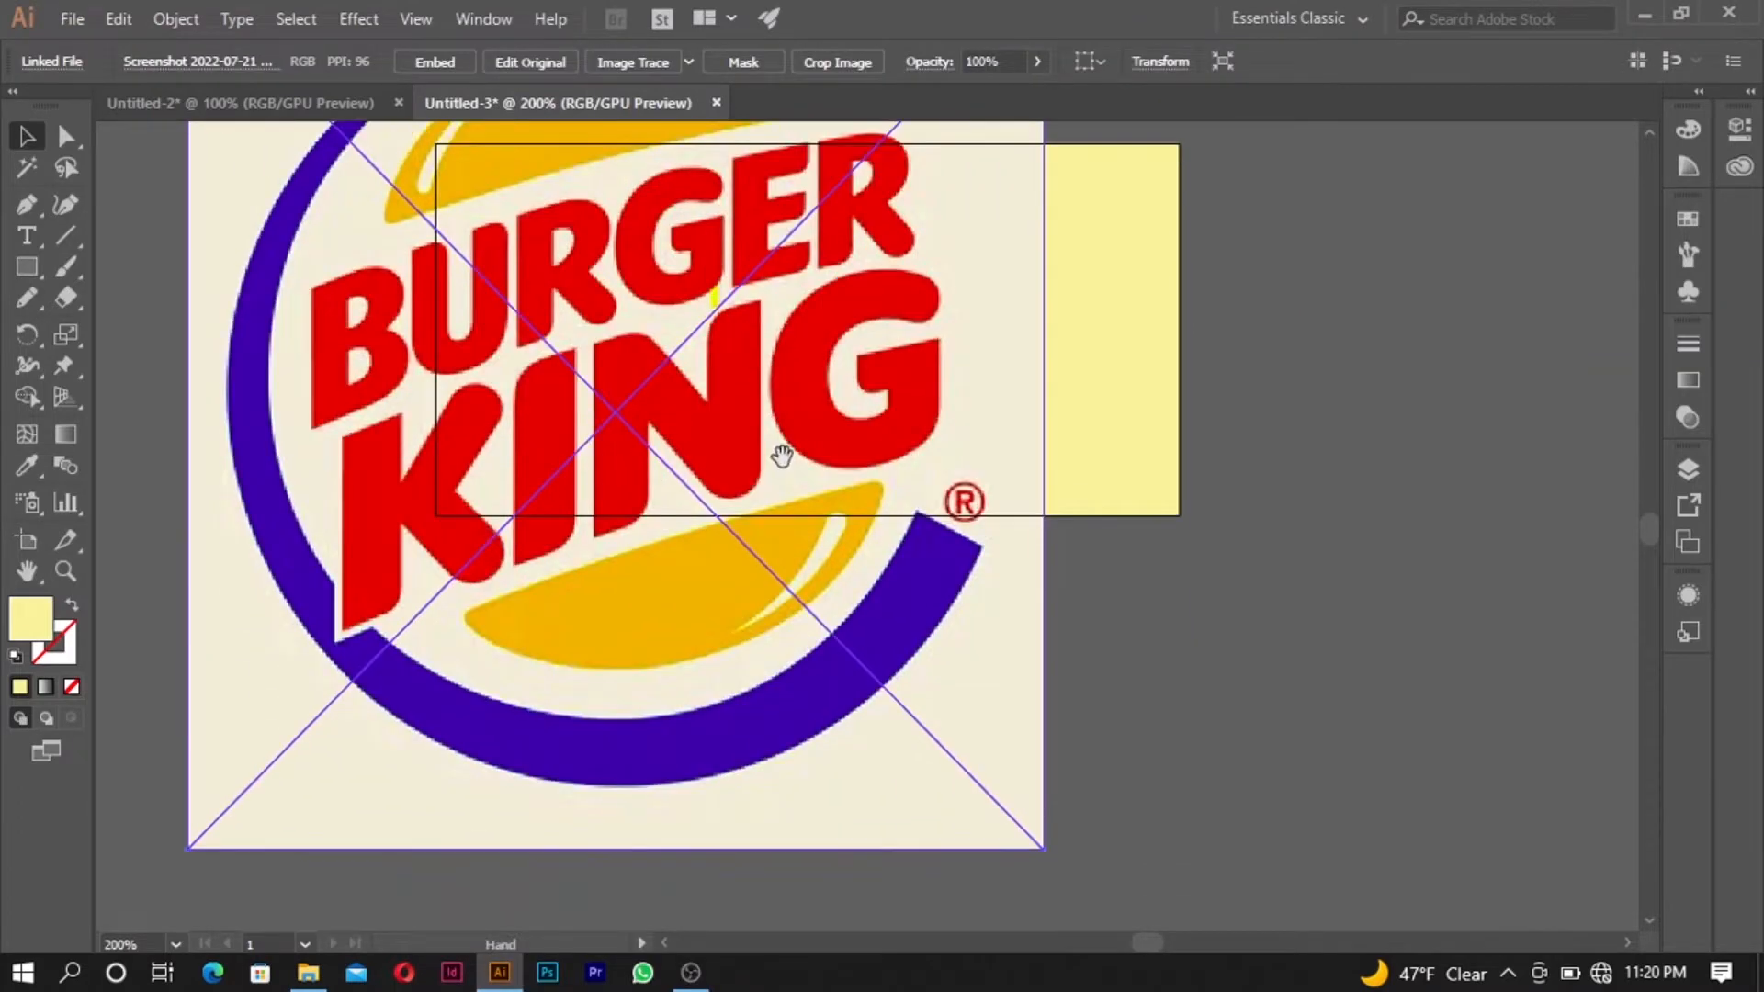
# - Scale the placed Burger King logo down to fit inside the artboard and position it in the left half
pyautogui.scroll(-3, 781, 456)
pyautogui.scroll(4, 827, 384)
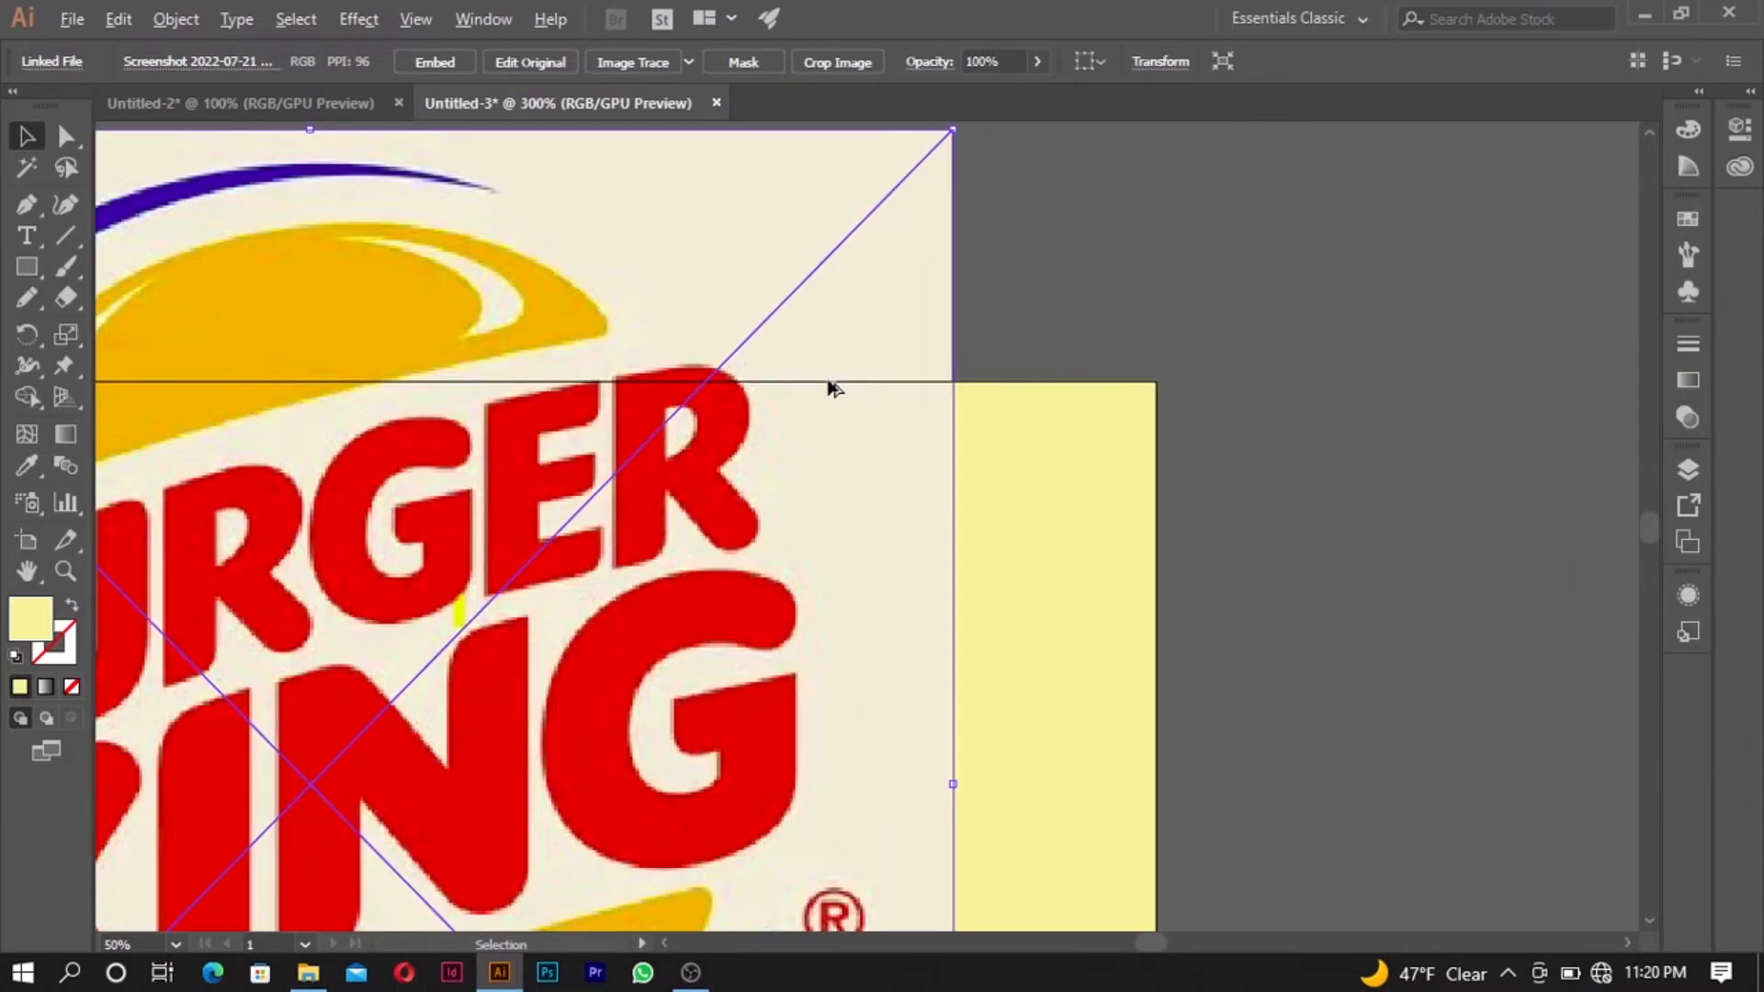
pyautogui.scroll(-2, 831, 386)
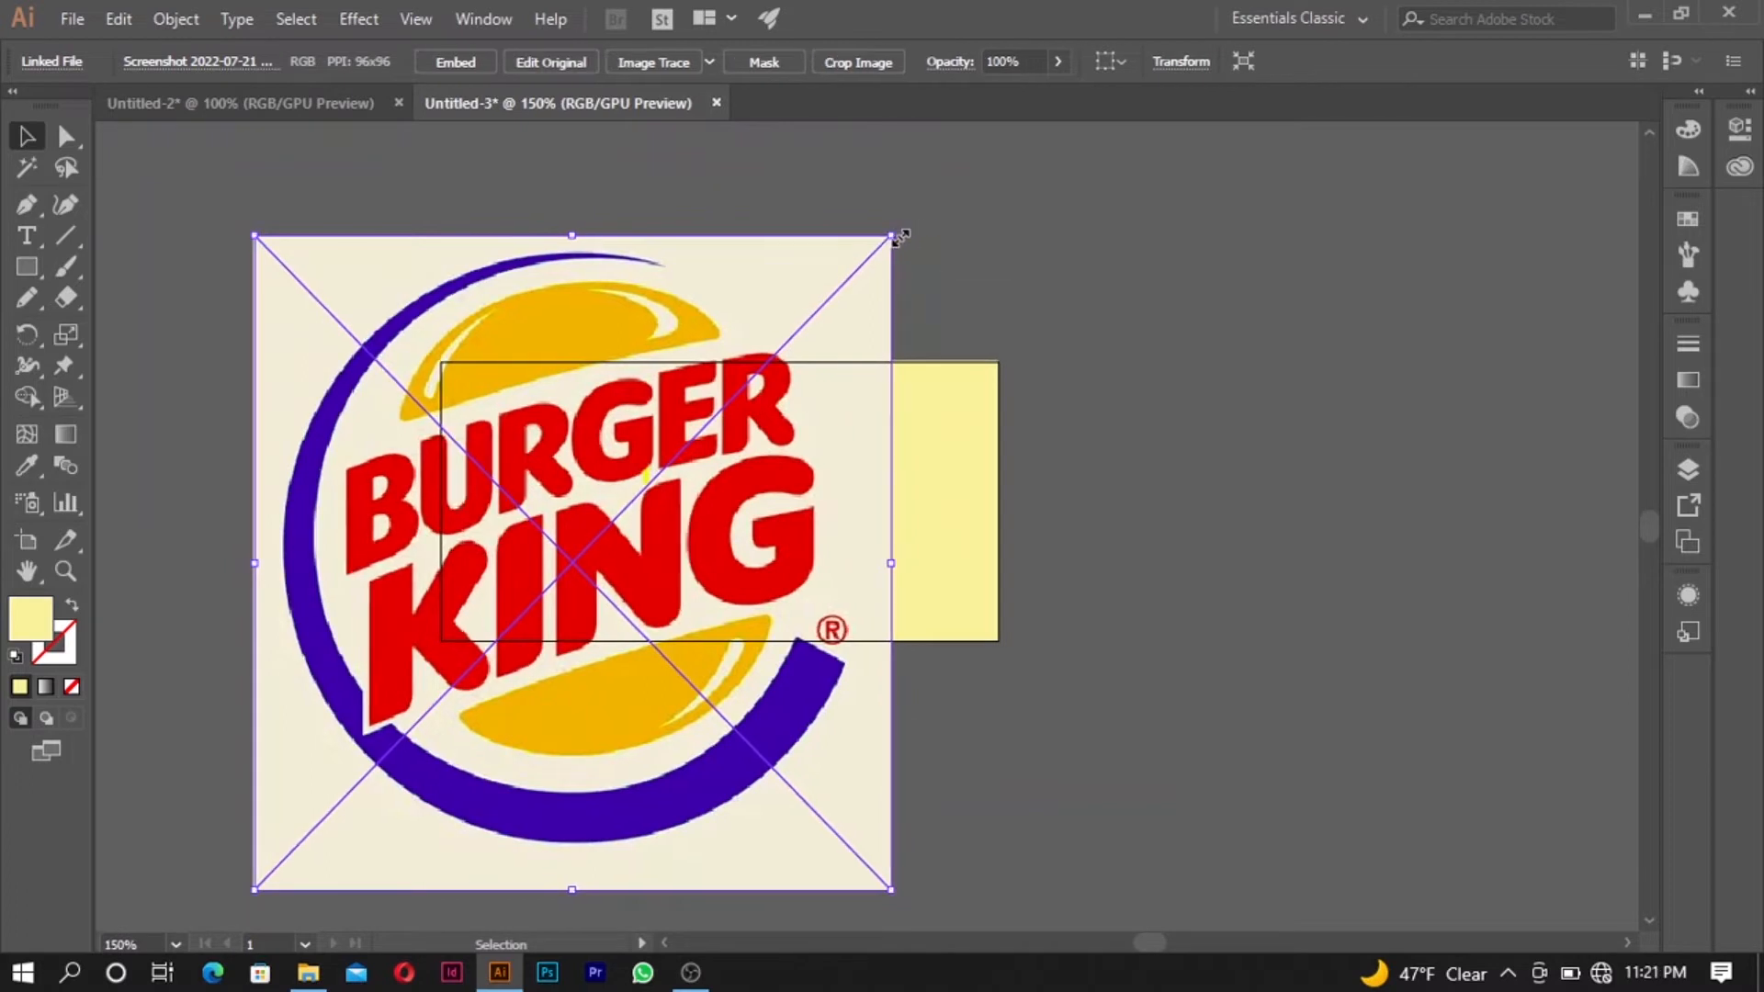
pyautogui.moveTo(898, 238); pyautogui.dragTo(727, 490)
pyautogui.scroll(4, 580, 520)
pyautogui.scroll(-4, 590, 540)
pyautogui.scroll(3, 595, 550)
pyautogui.scroll(-2, 599, 557)
pyautogui.scroll(1, 602, 565)
pyautogui.moveTo(613, 614); pyautogui.dragTo(634, 505)
pyautogui.moveTo(636, 496); pyautogui.dragTo(636, 495)
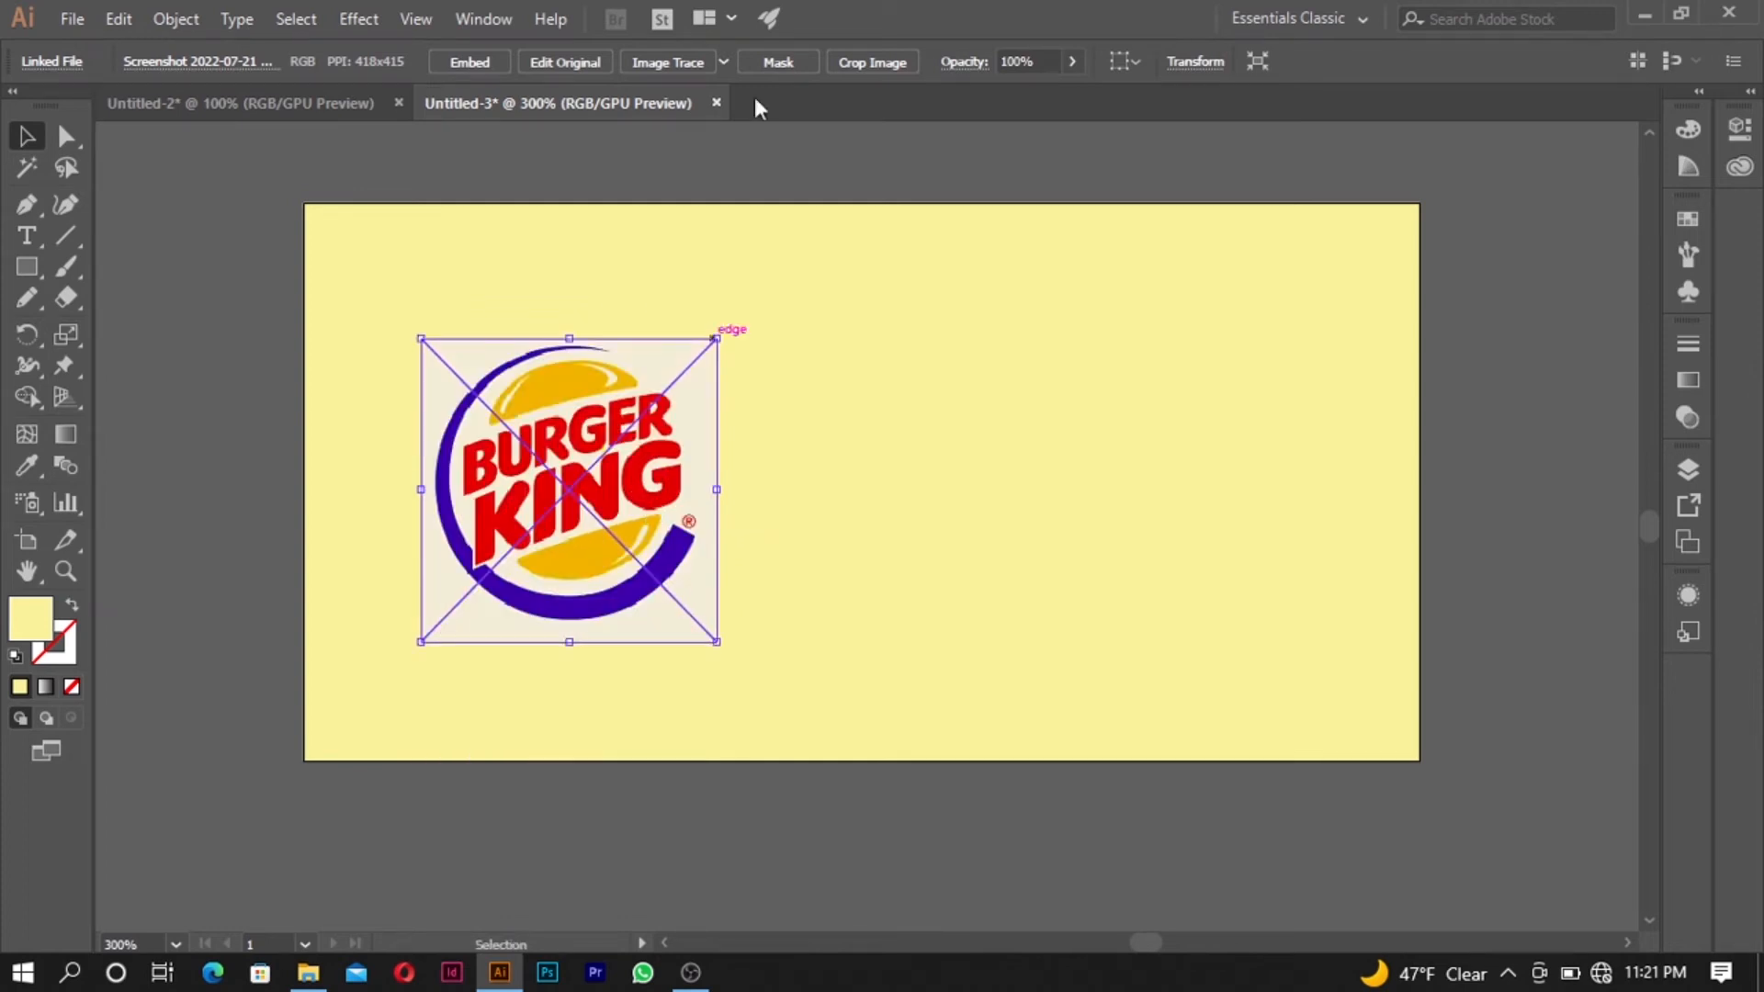
pyautogui.click(754, 143)
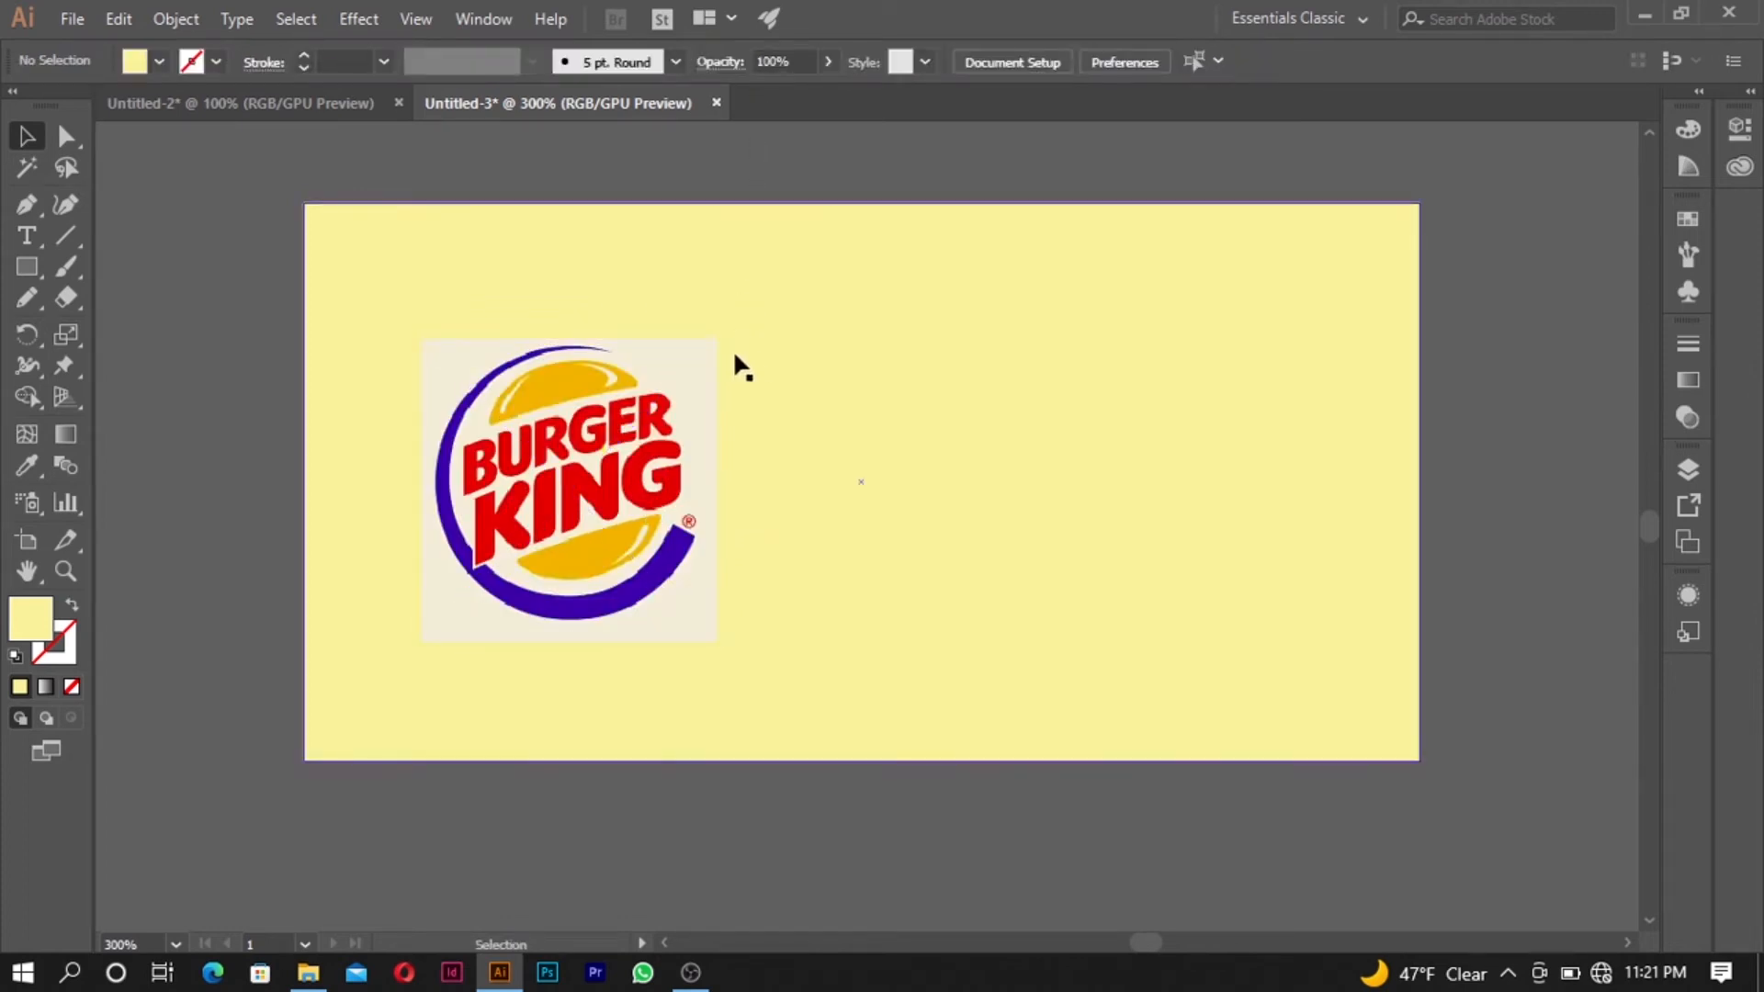
# - Add the letter B as area text to the right of the logo and shrink its text frame around the letter
pyautogui.scroll(-2, 771, 401)
pyautogui.scroll(2, 887, 405)
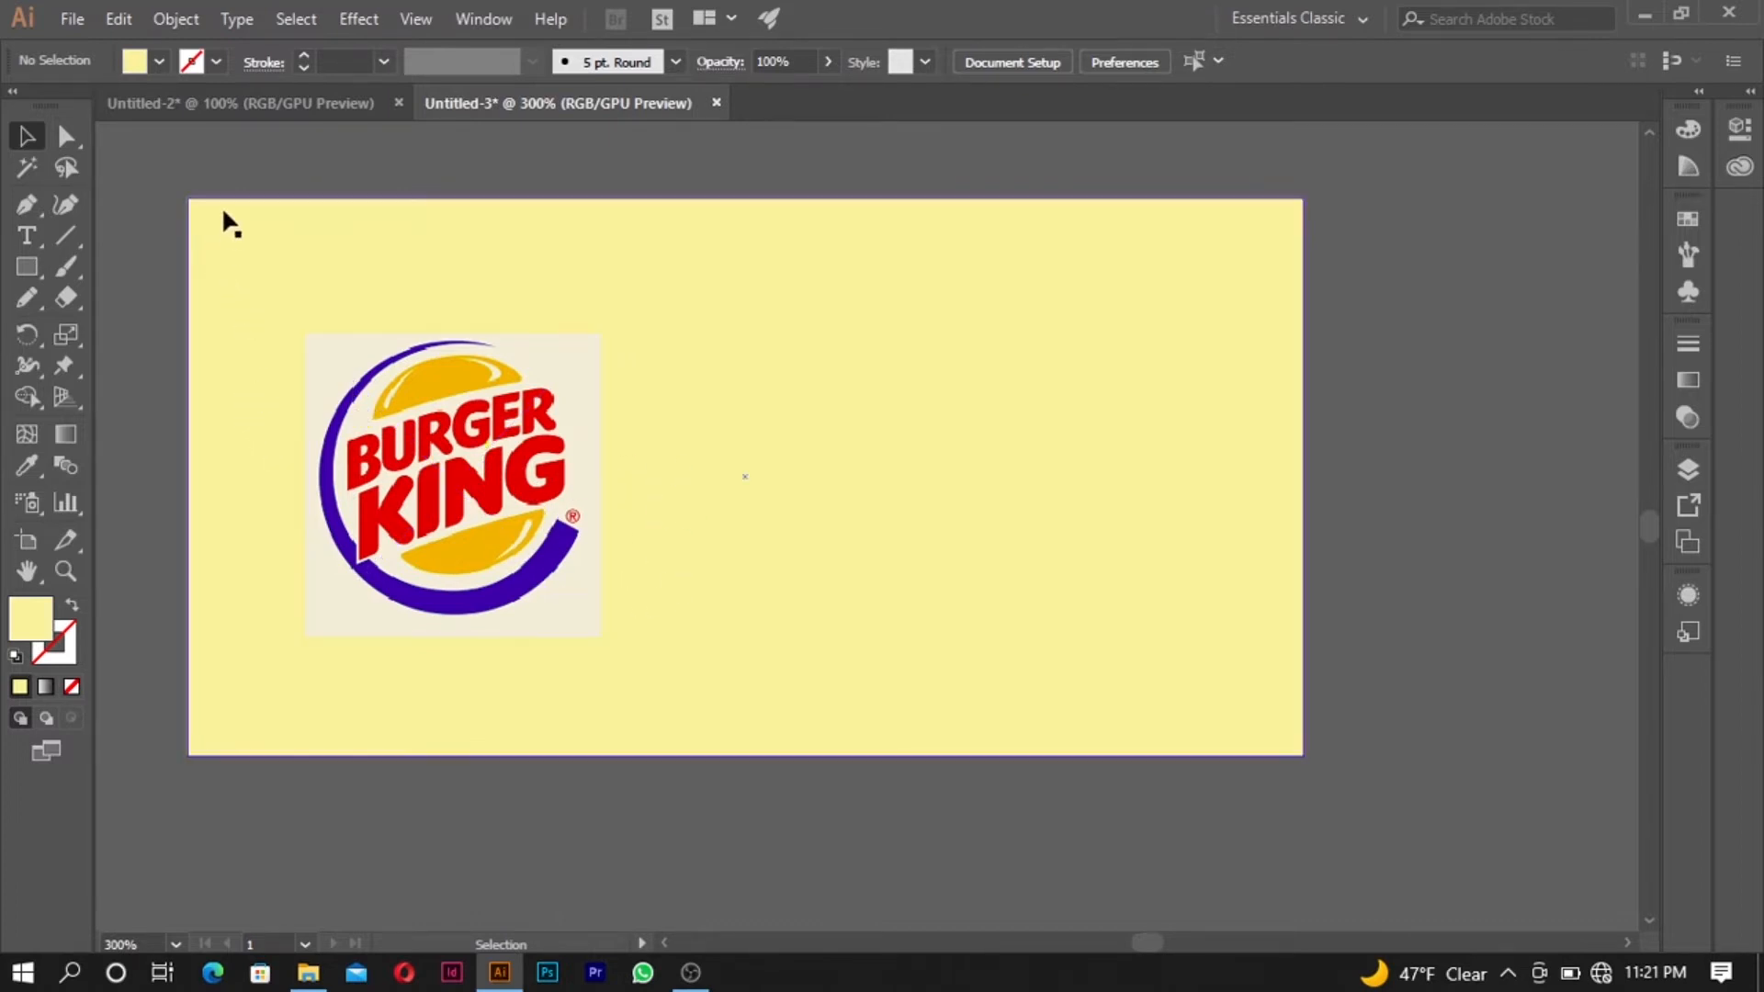
pyautogui.click(26, 237)
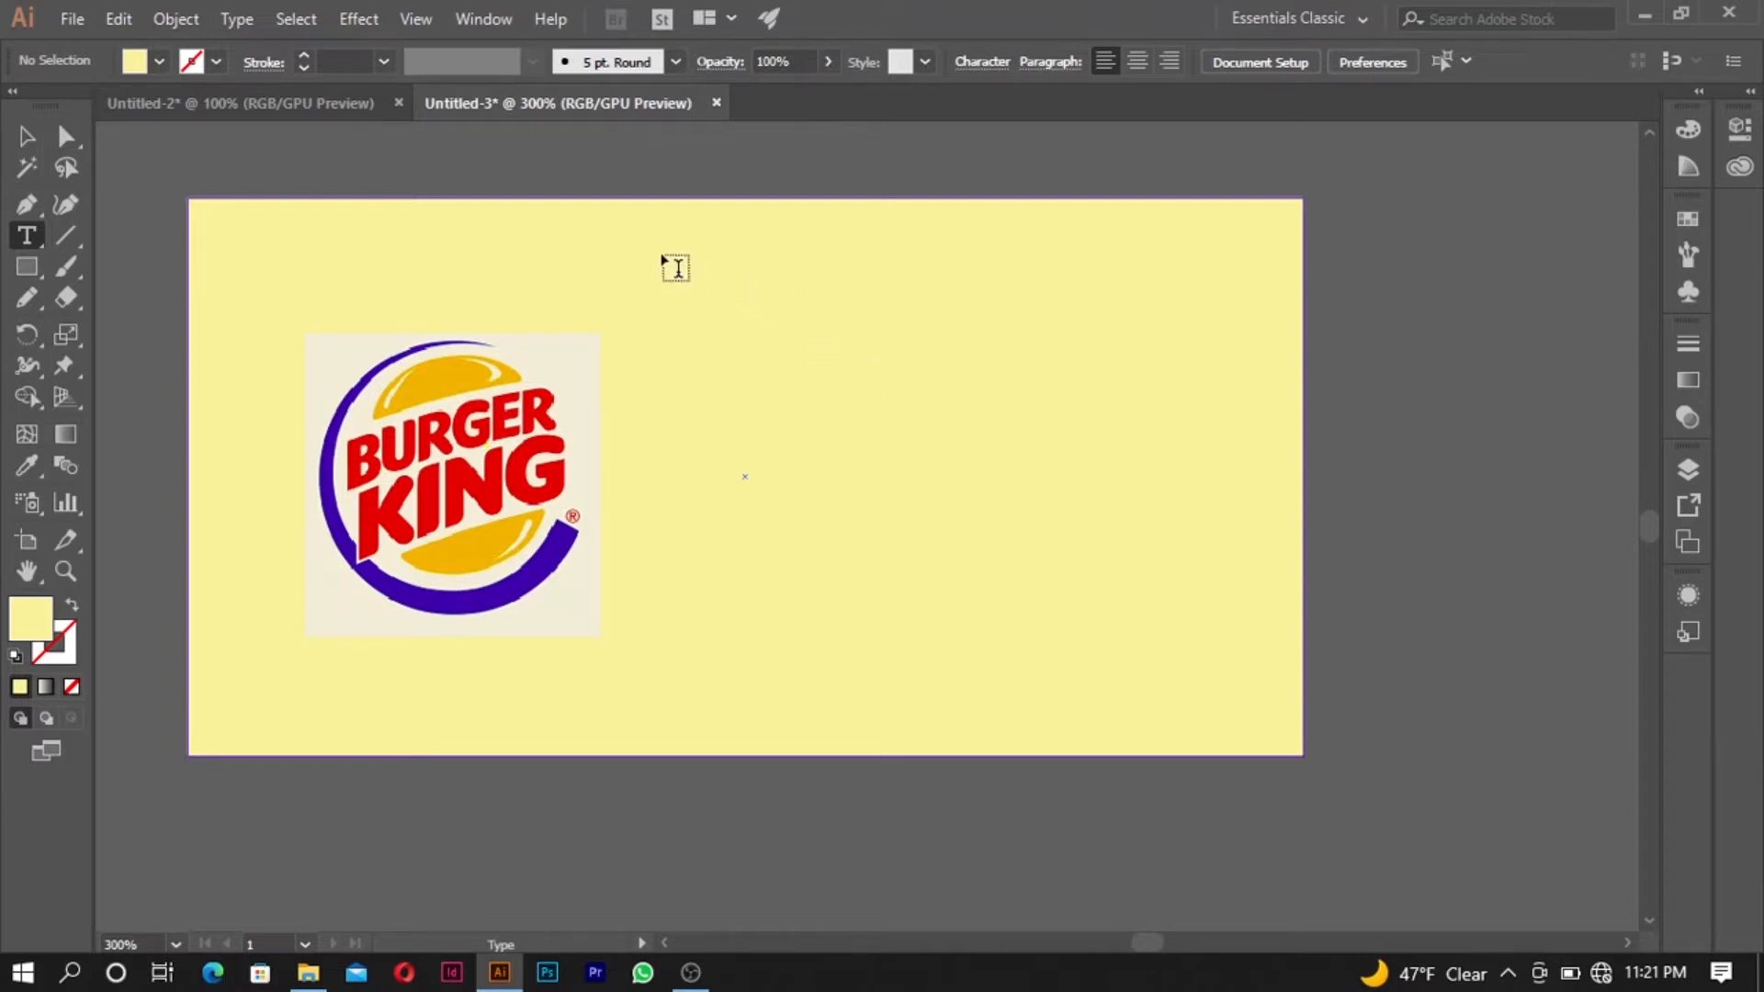
pyautogui.moveTo(685, 248); pyautogui.dragTo(1338, 768)
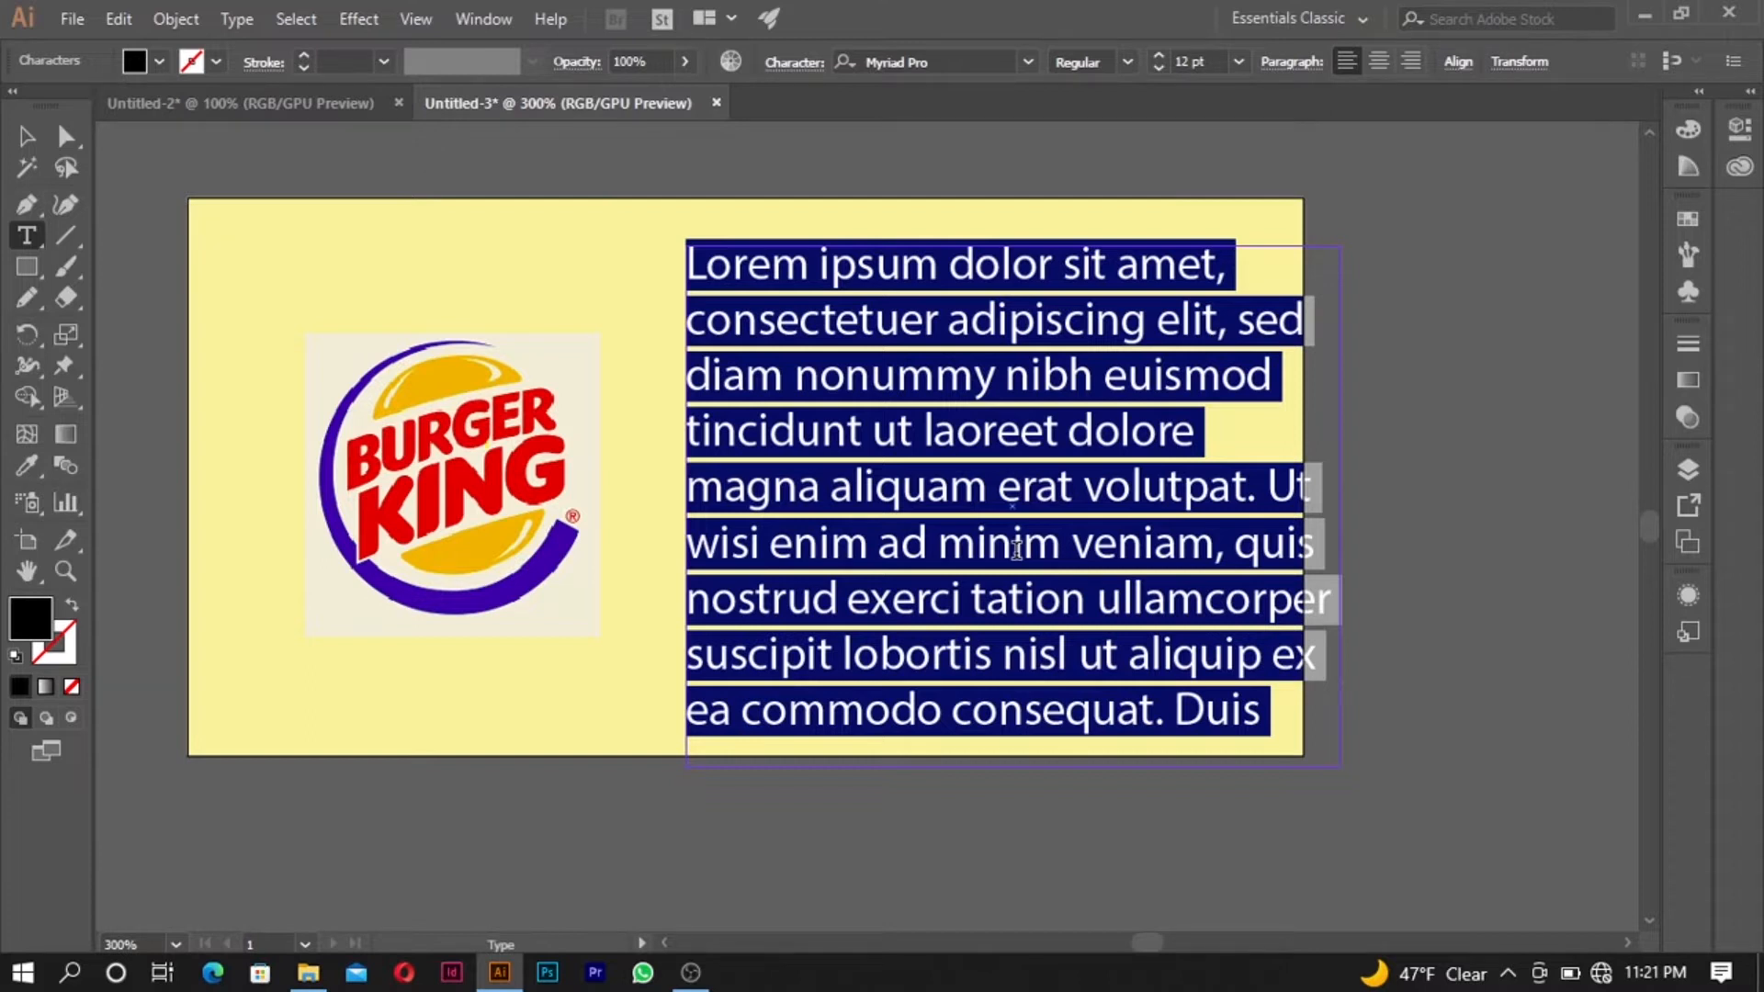
pyautogui.write('B')
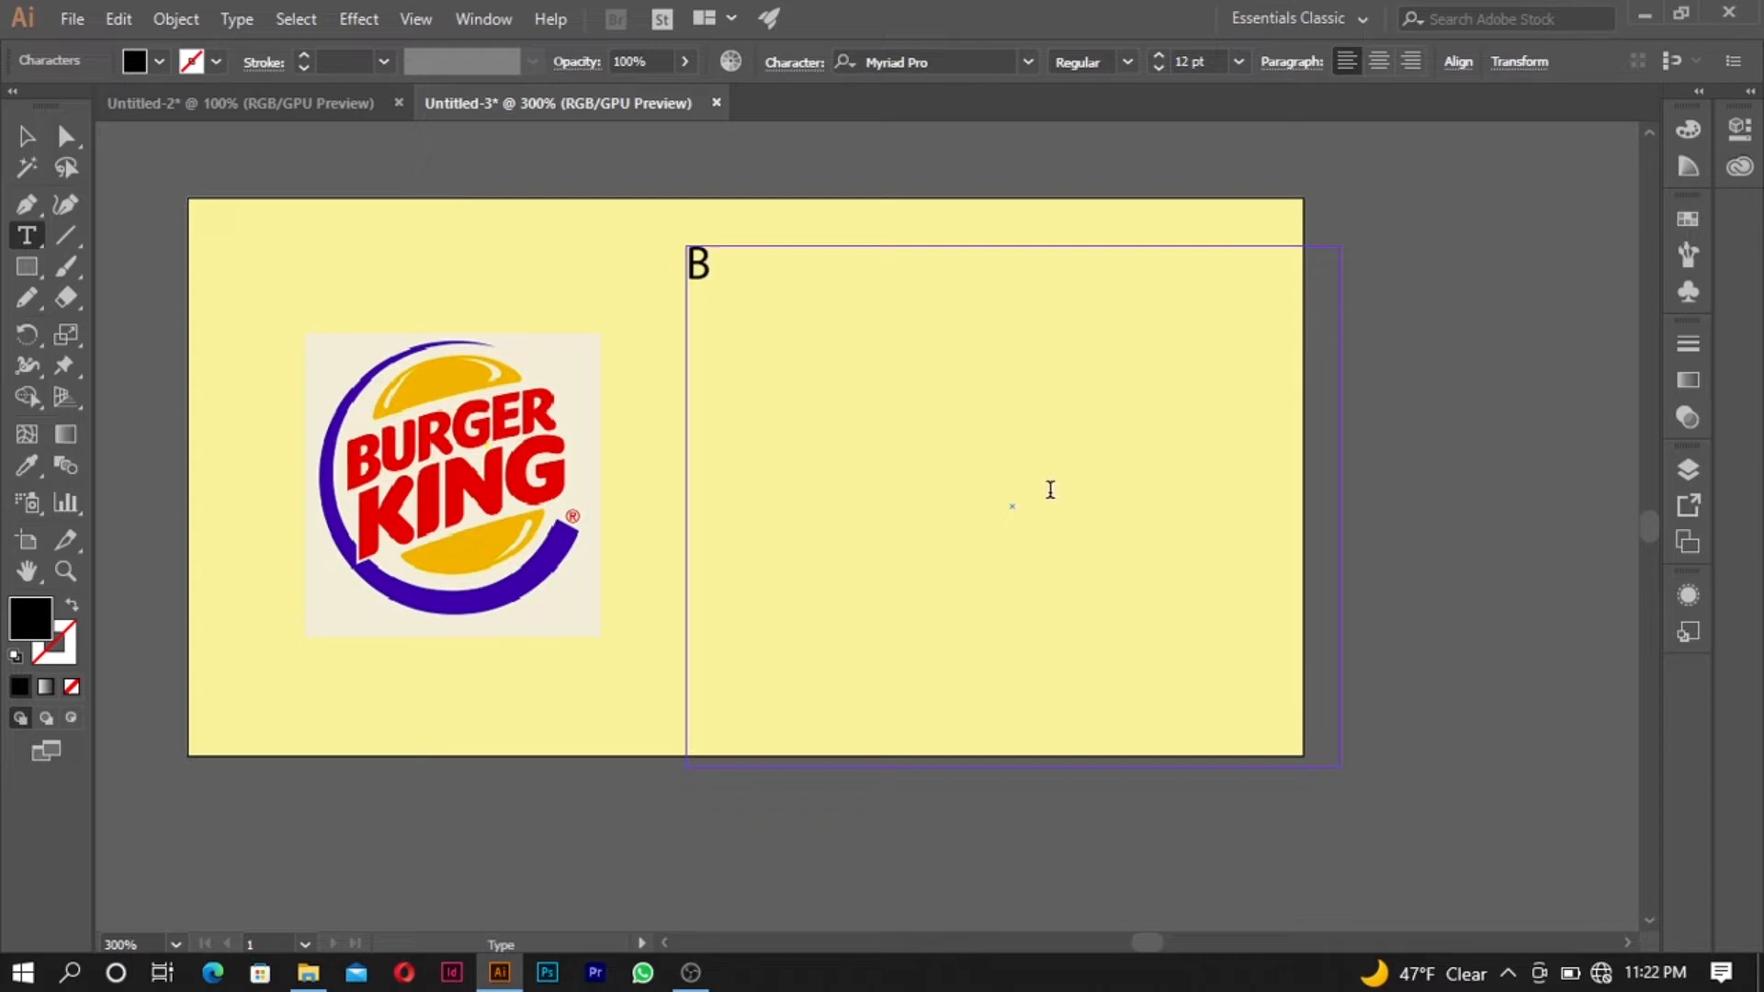
pyautogui.click(27, 136)
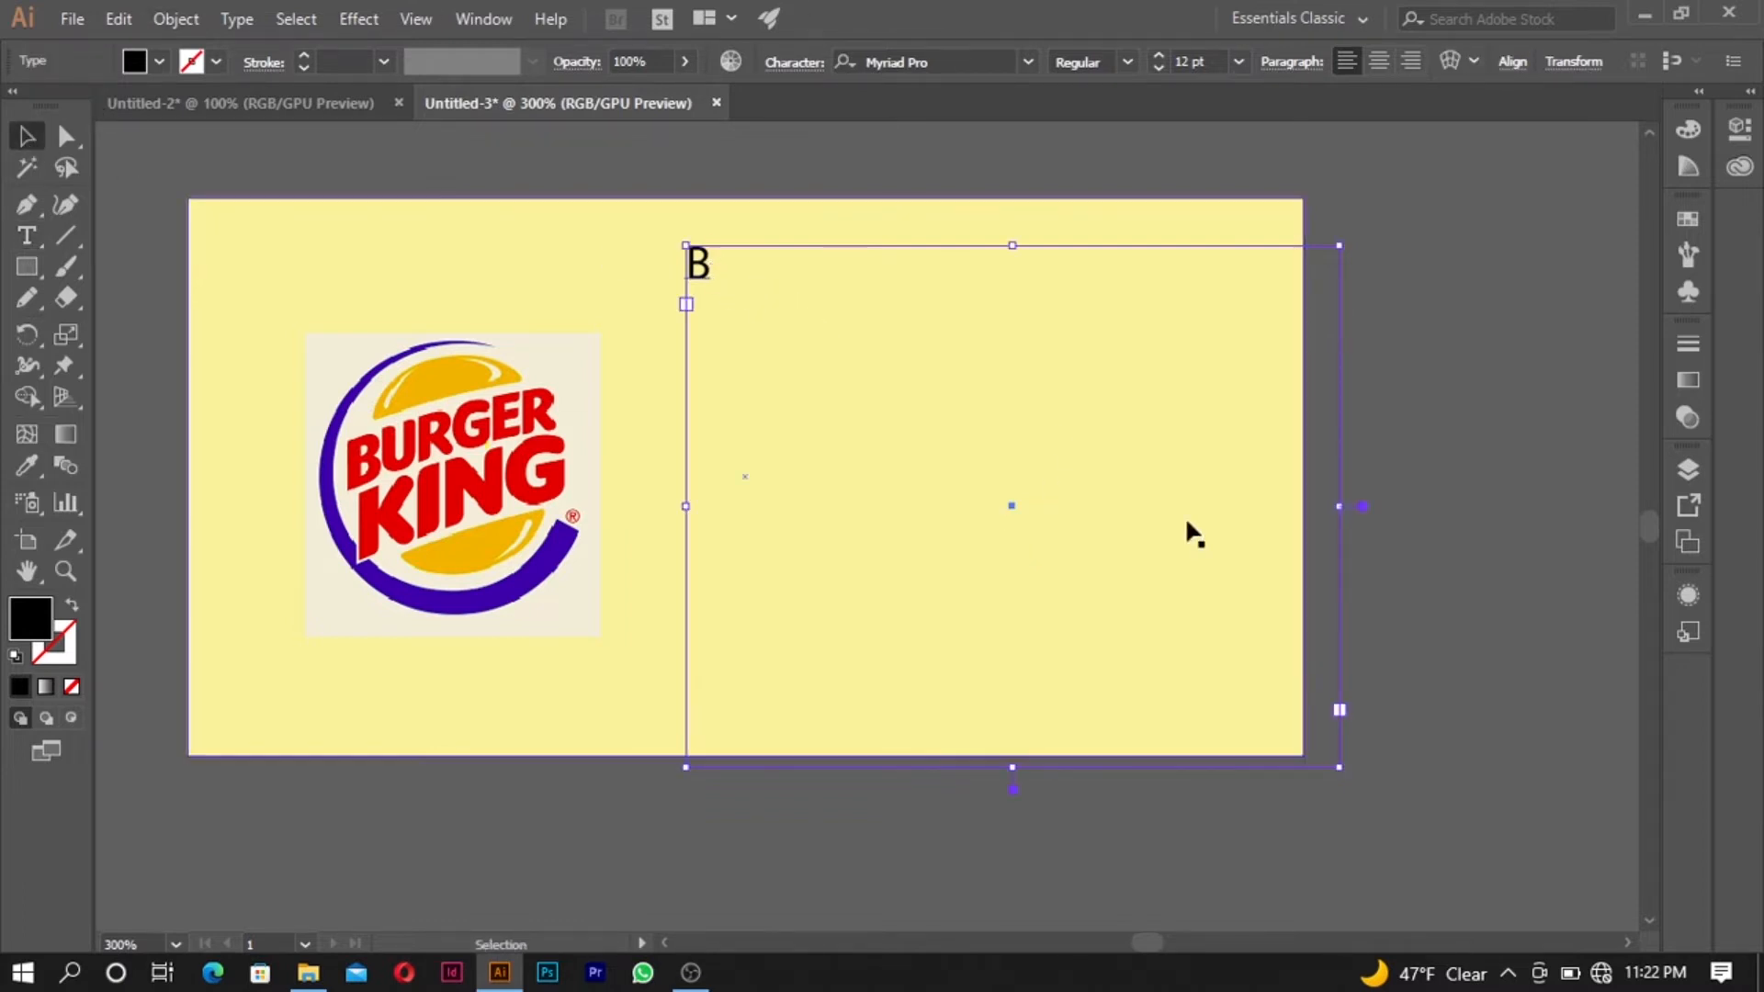
pyautogui.moveTo(1344, 770); pyautogui.dragTo(719, 295)
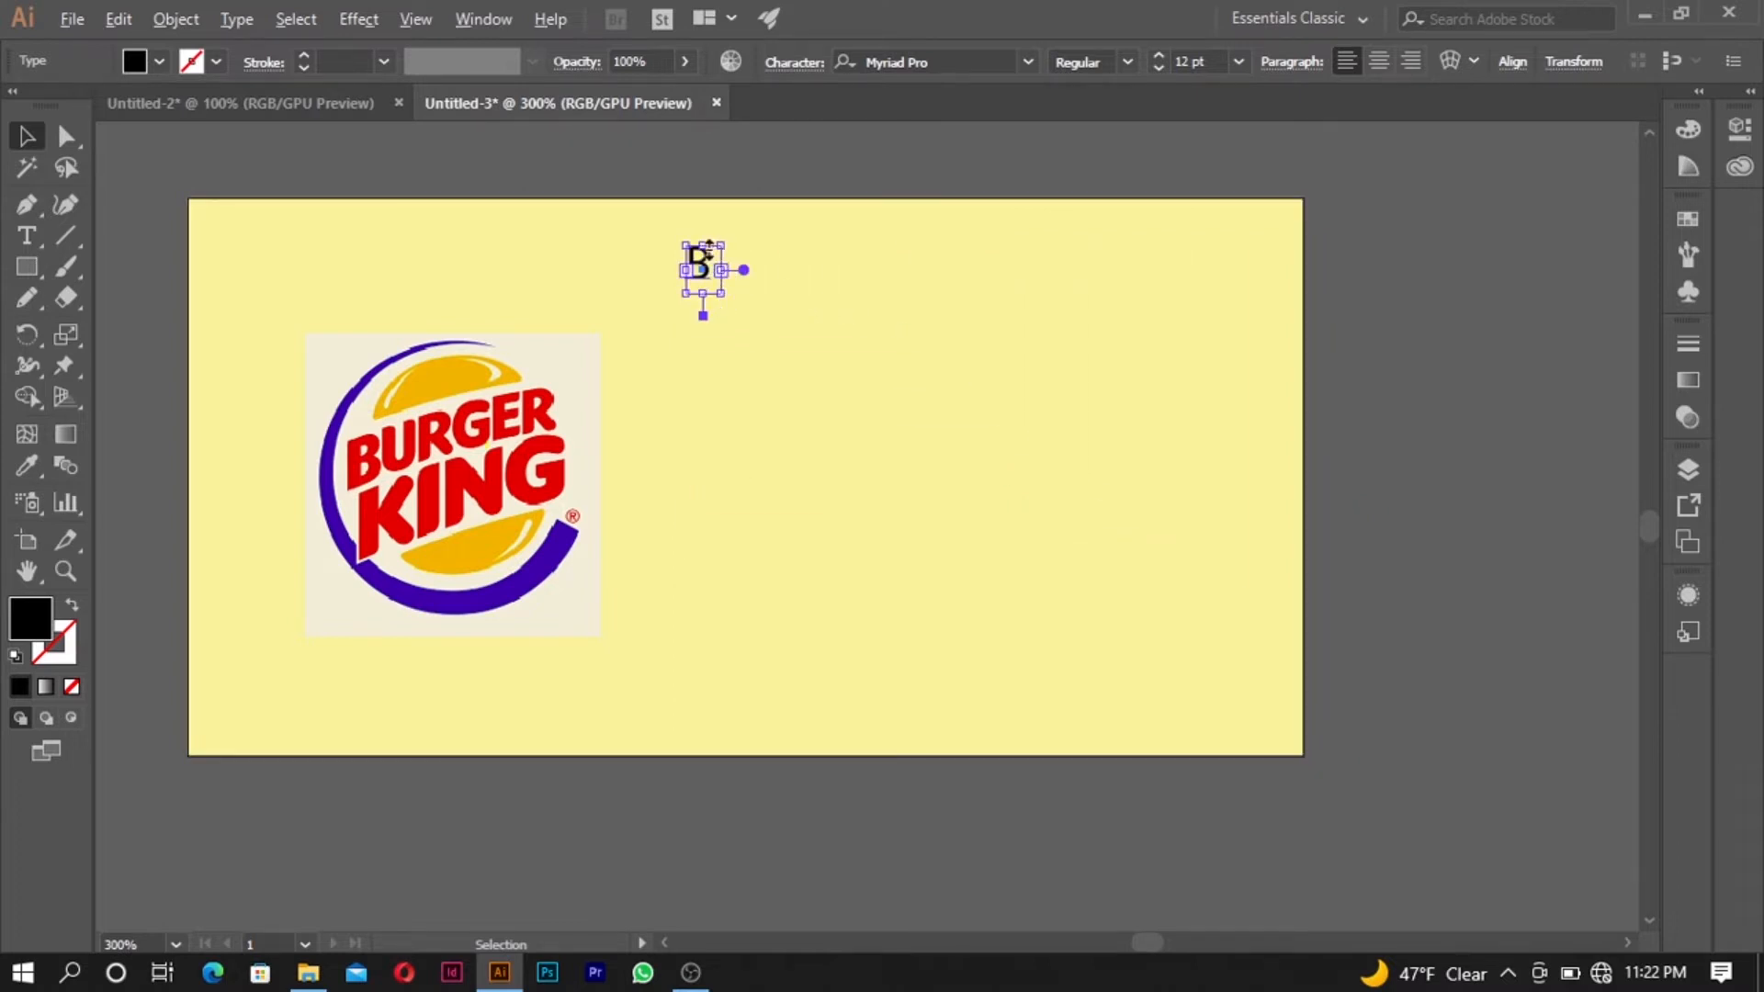
# - Duplicate the B text diagonally below and to the right of the original and enlarge the copy's text frame
pyautogui.moveTo(702, 266); pyautogui.dragTo(791, 324)
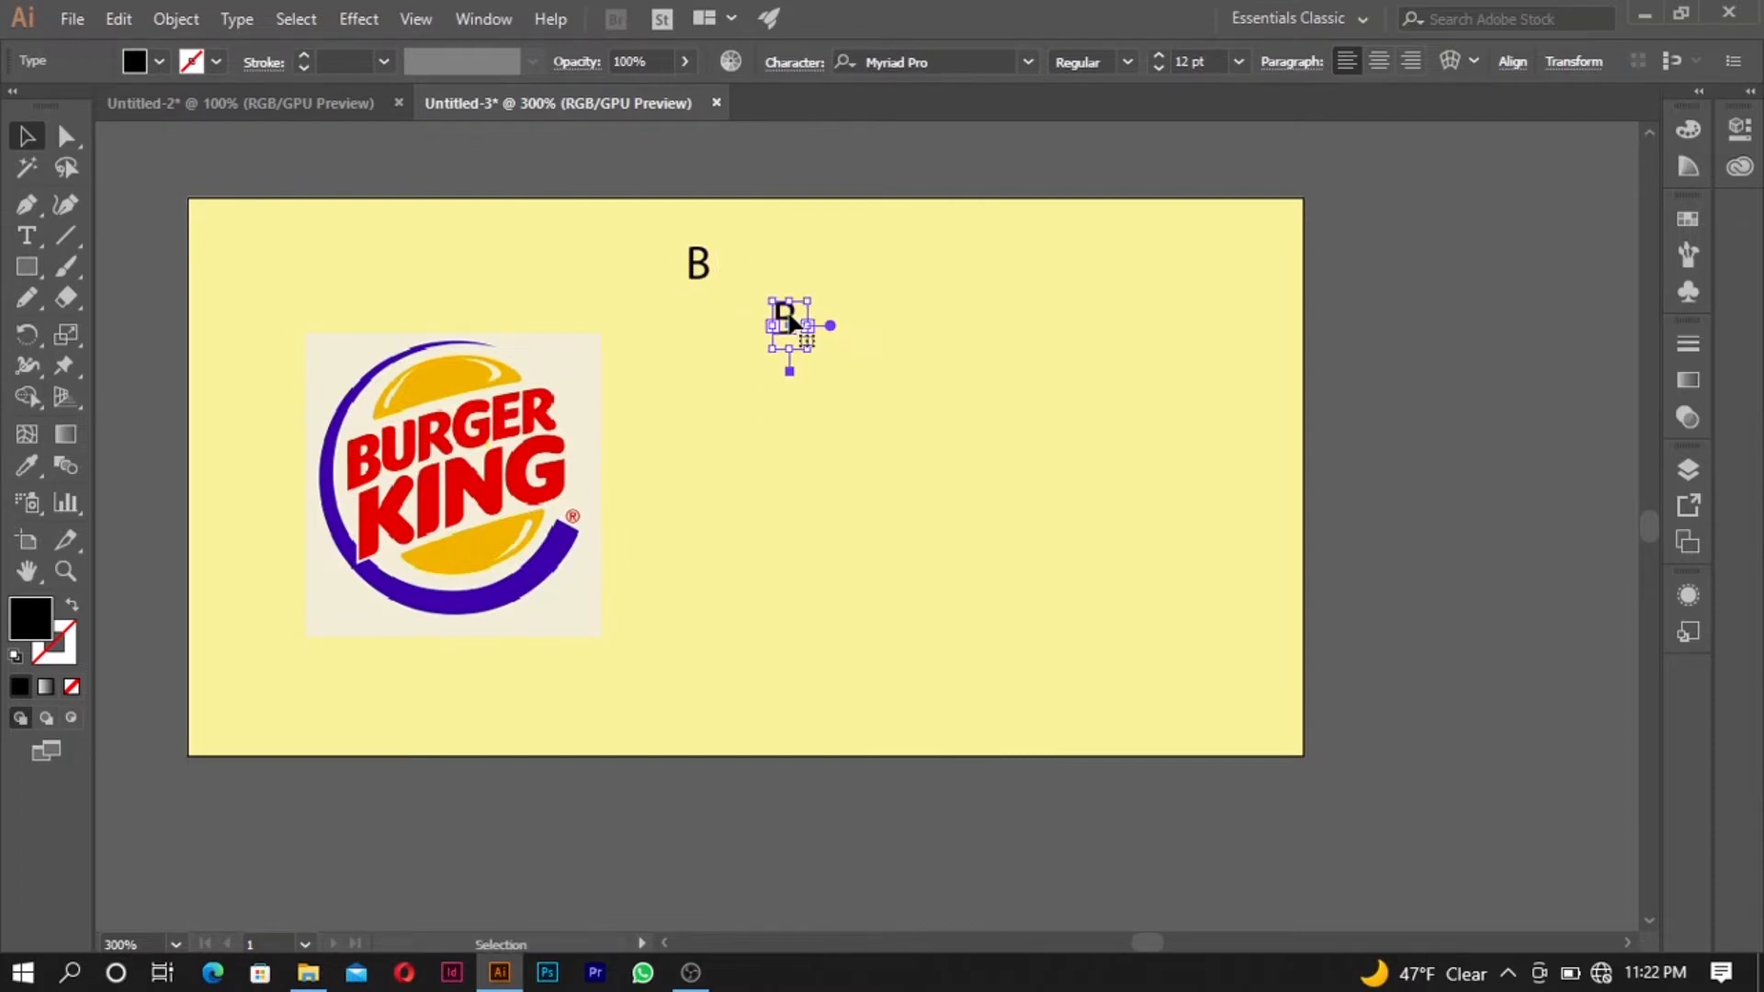
pyautogui.moveTo(811, 350); pyautogui.dragTo(1005, 476)
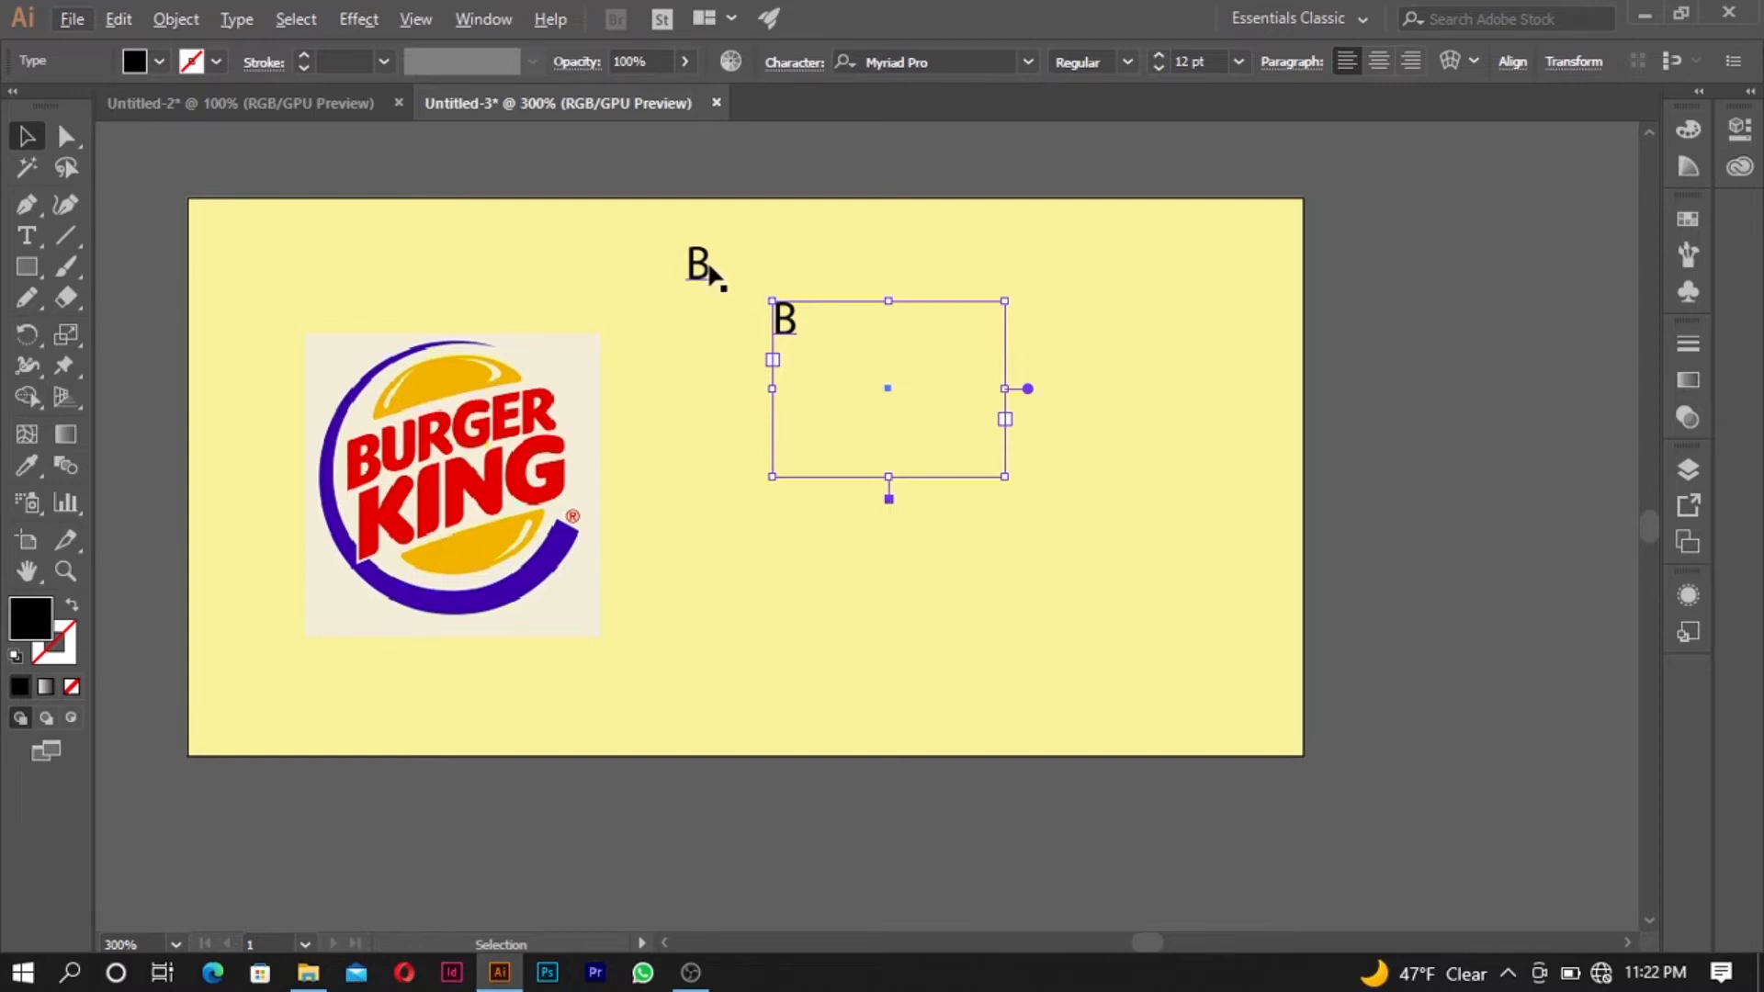
pyautogui.click(514, 411)
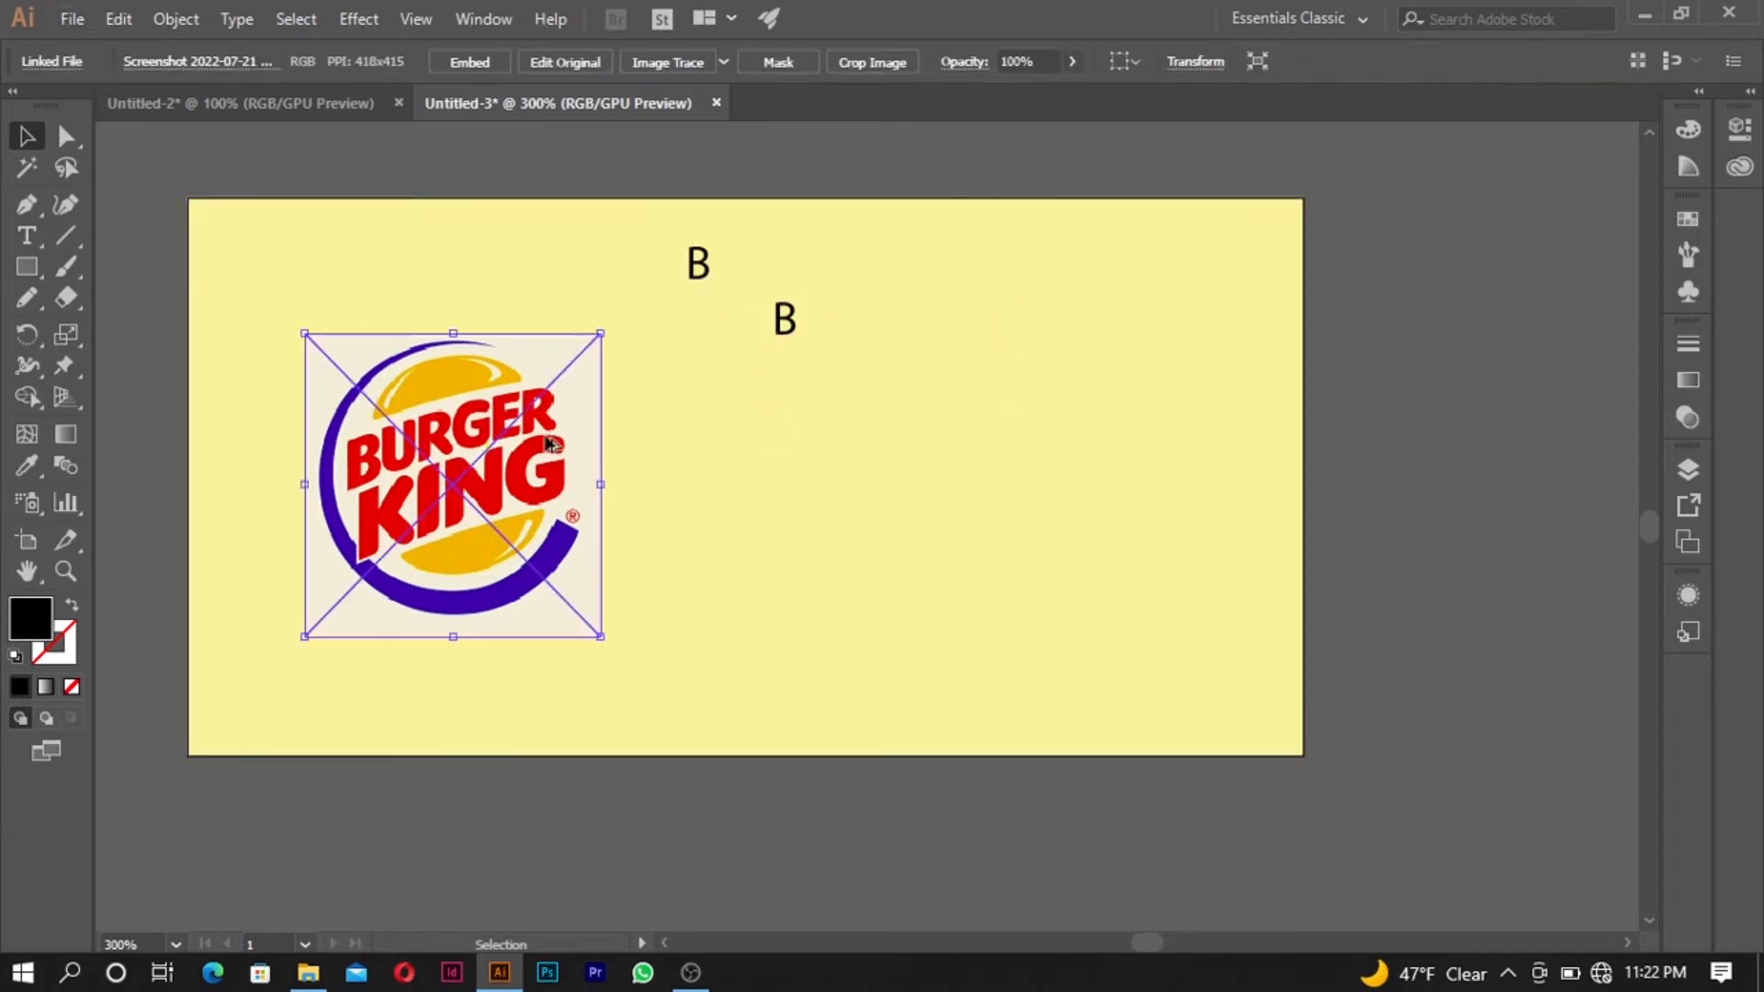
pyautogui.keyDown('alt'); pyautogui.moveTo(508, 418); pyautogui.dragTo(767, 650); pyautogui.keyUp('alt')
pyautogui.hotkey('ctrl', 'z')
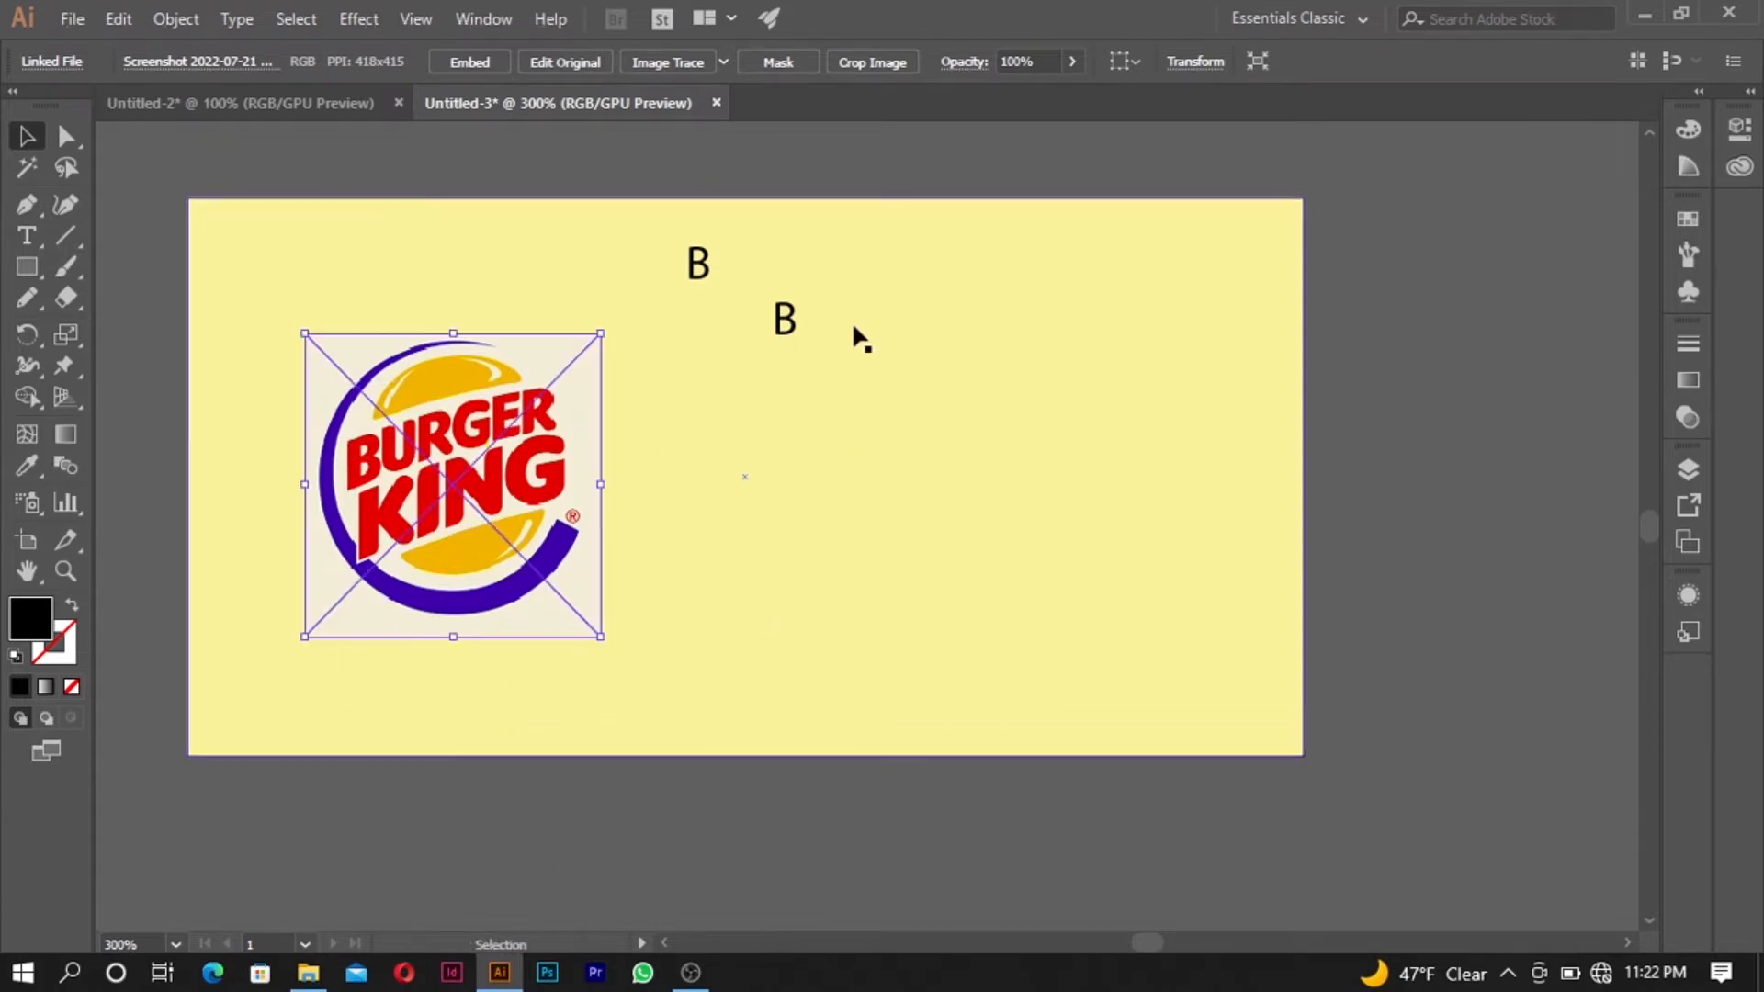
# - Replace the letter in the lower copied text frame with K
pyautogui.doubleClick(783, 331)
pyautogui.moveTo(812, 318); pyautogui.dragTo(763, 333)
pyautogui.write('K')
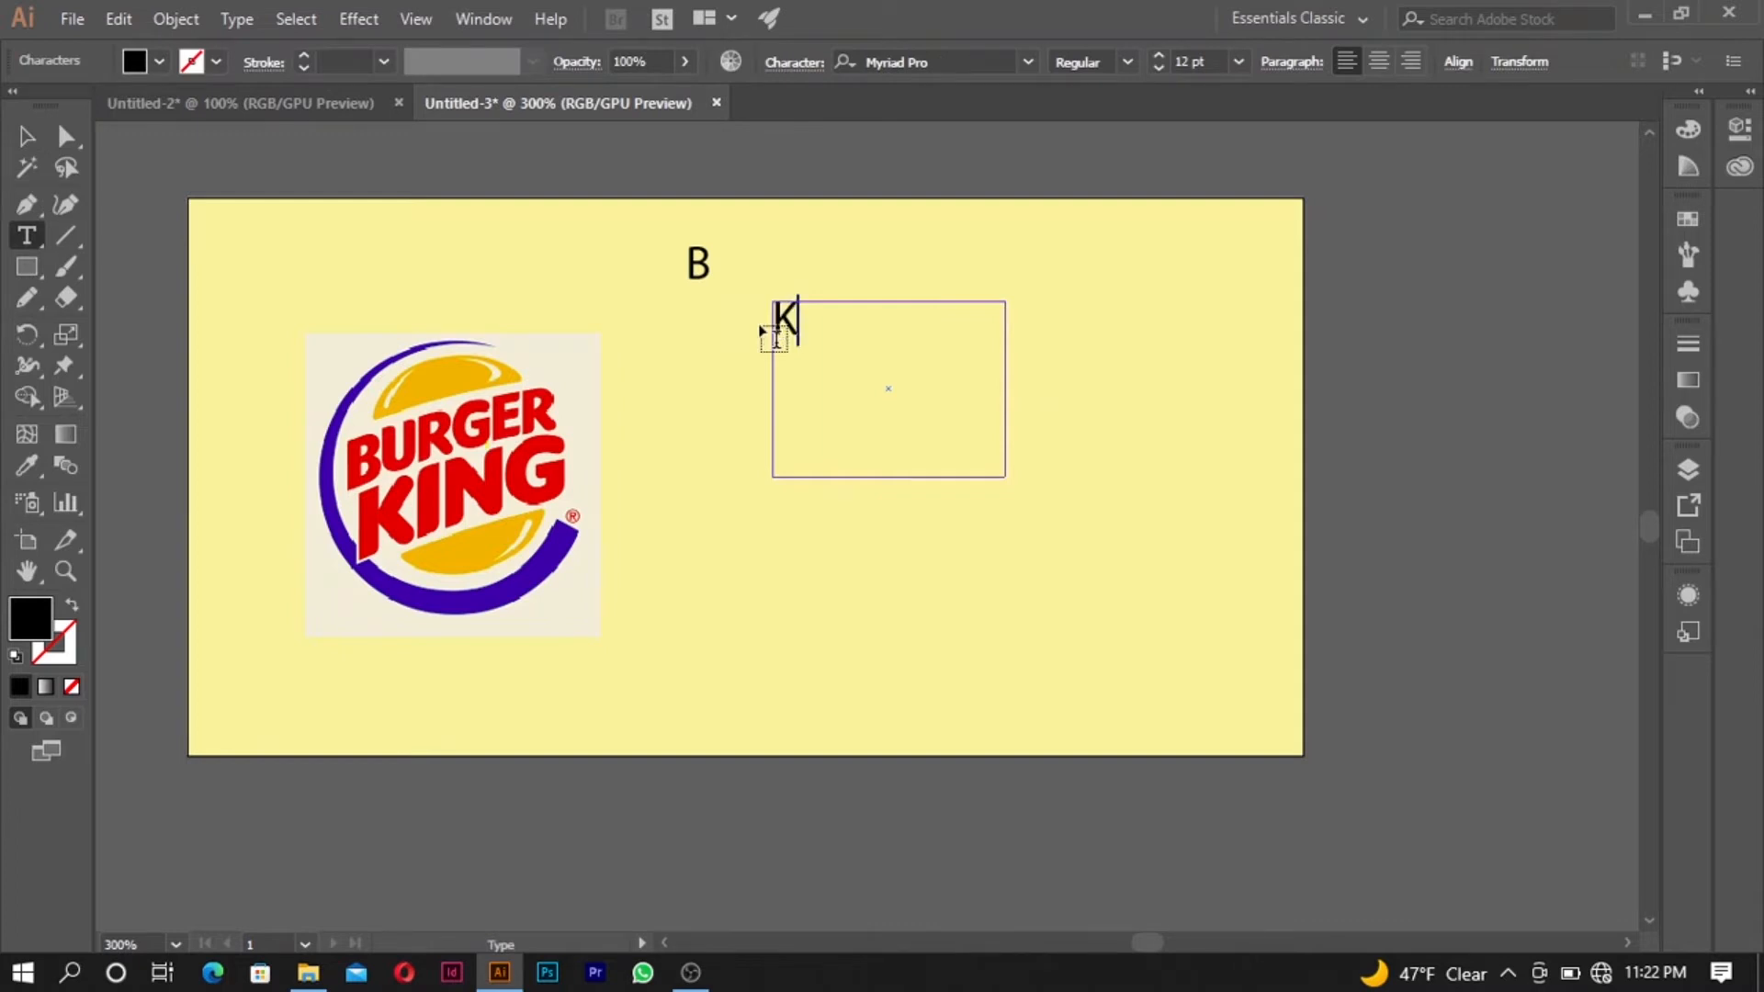
pyautogui.click(29, 138)
# - Set the font of the letter B to Aileron
pyautogui.click(699, 267)
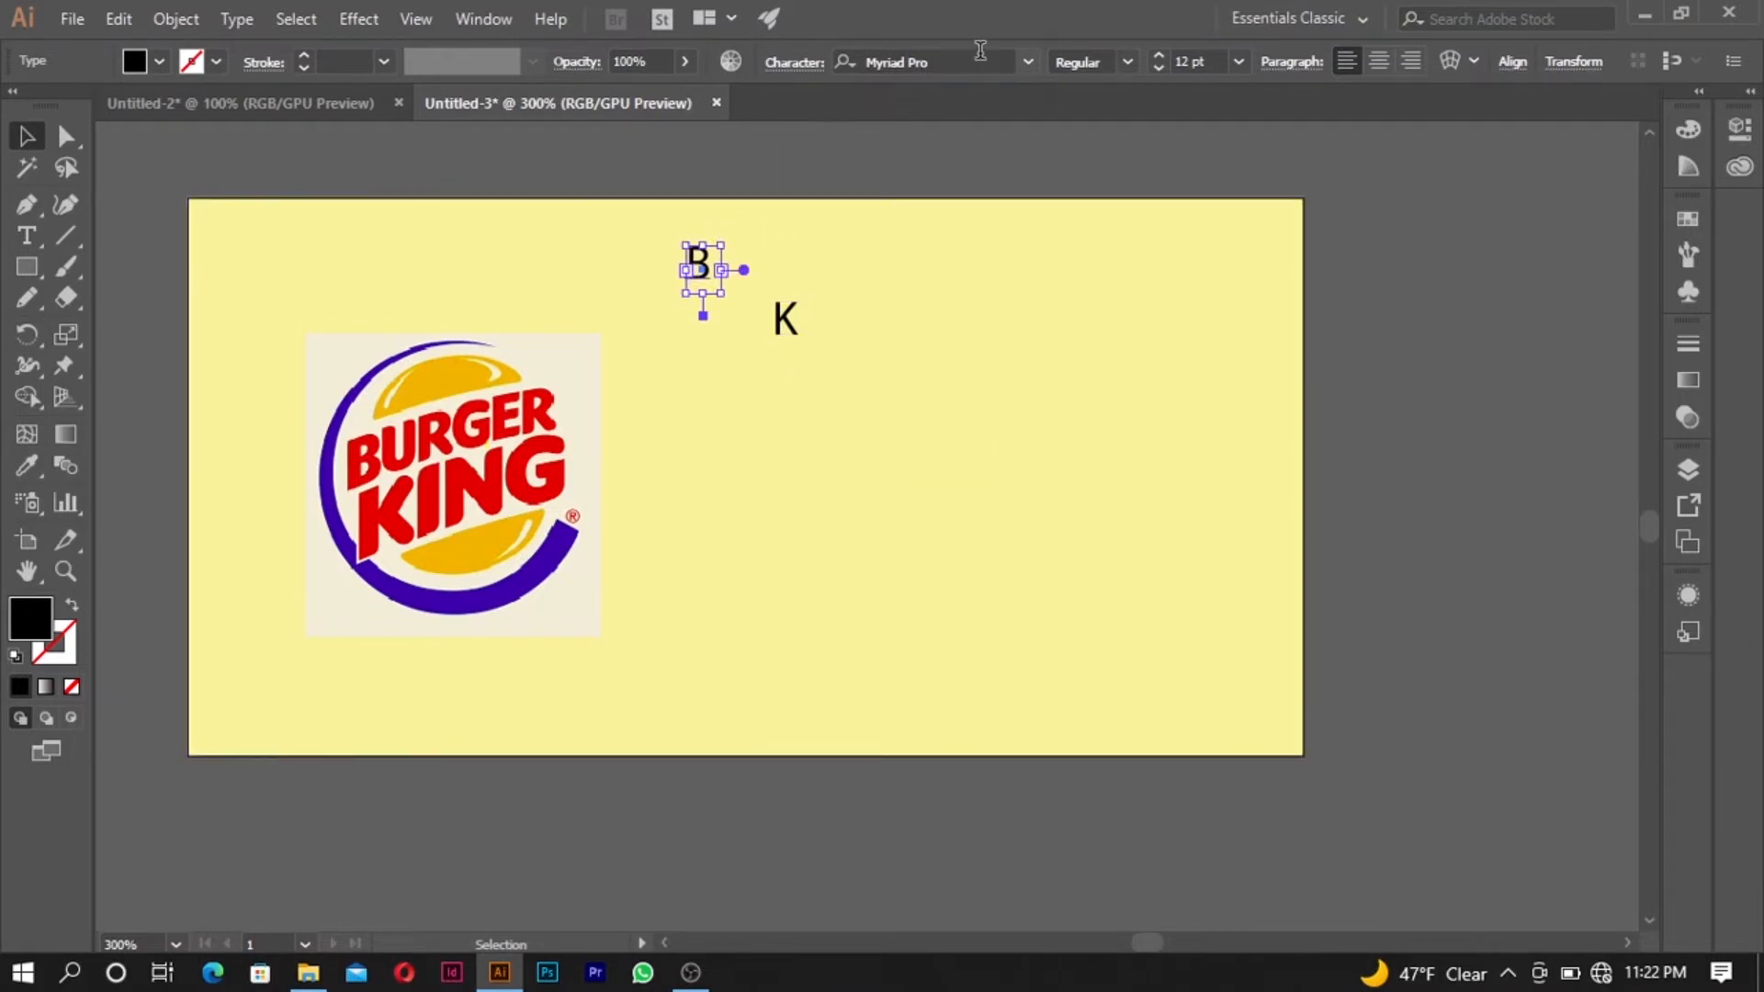
pyautogui.click(1030, 62)
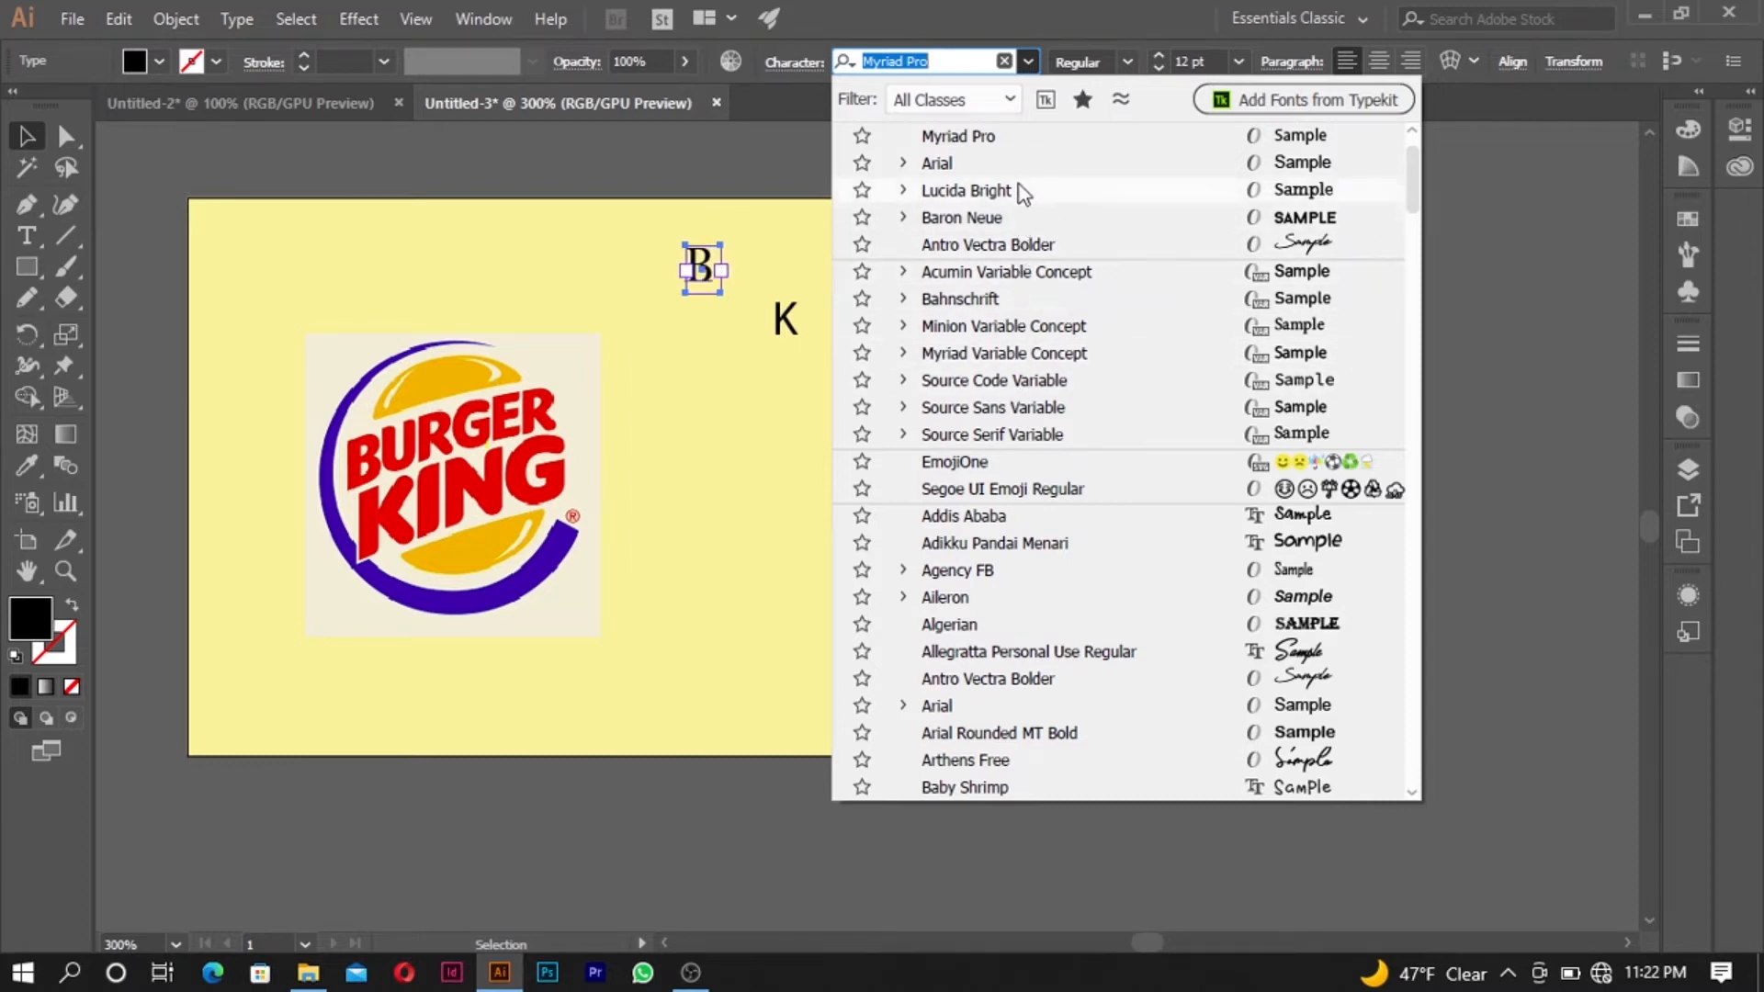
pyautogui.click(968, 602)
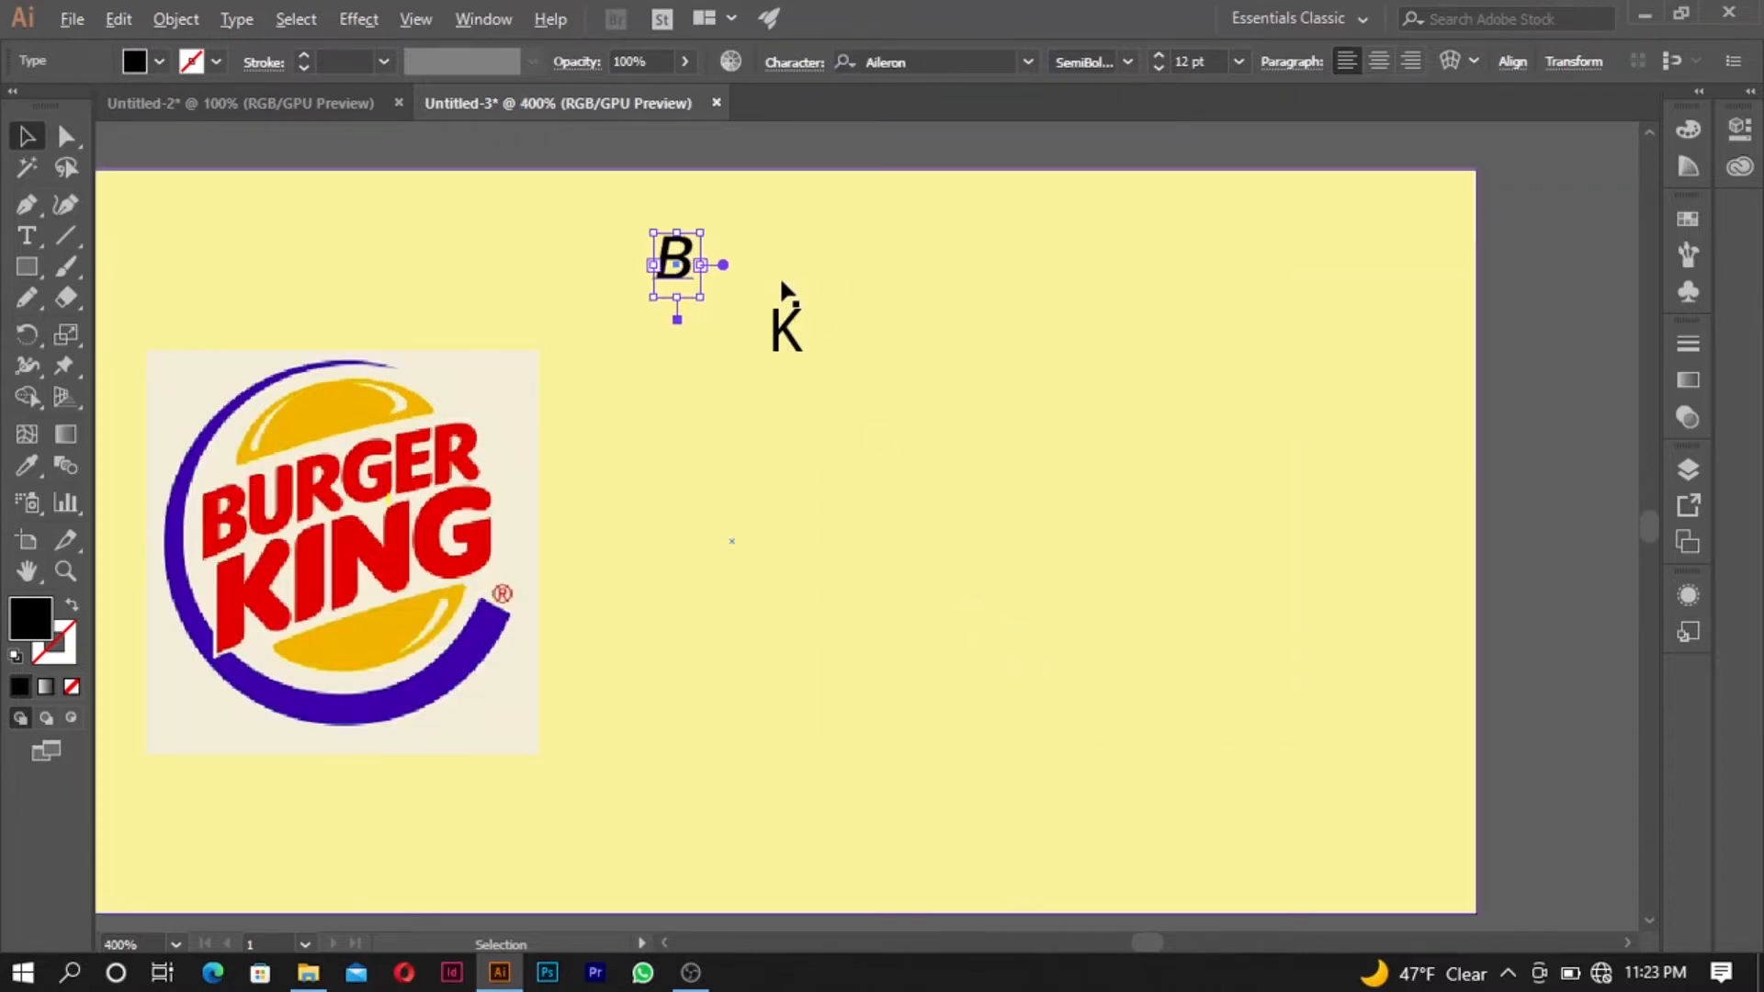
# - Set the font of the letter K to Aileron
pyautogui.scroll(2, 782, 290)
pyautogui.press('t')
pyautogui.click(803, 336)
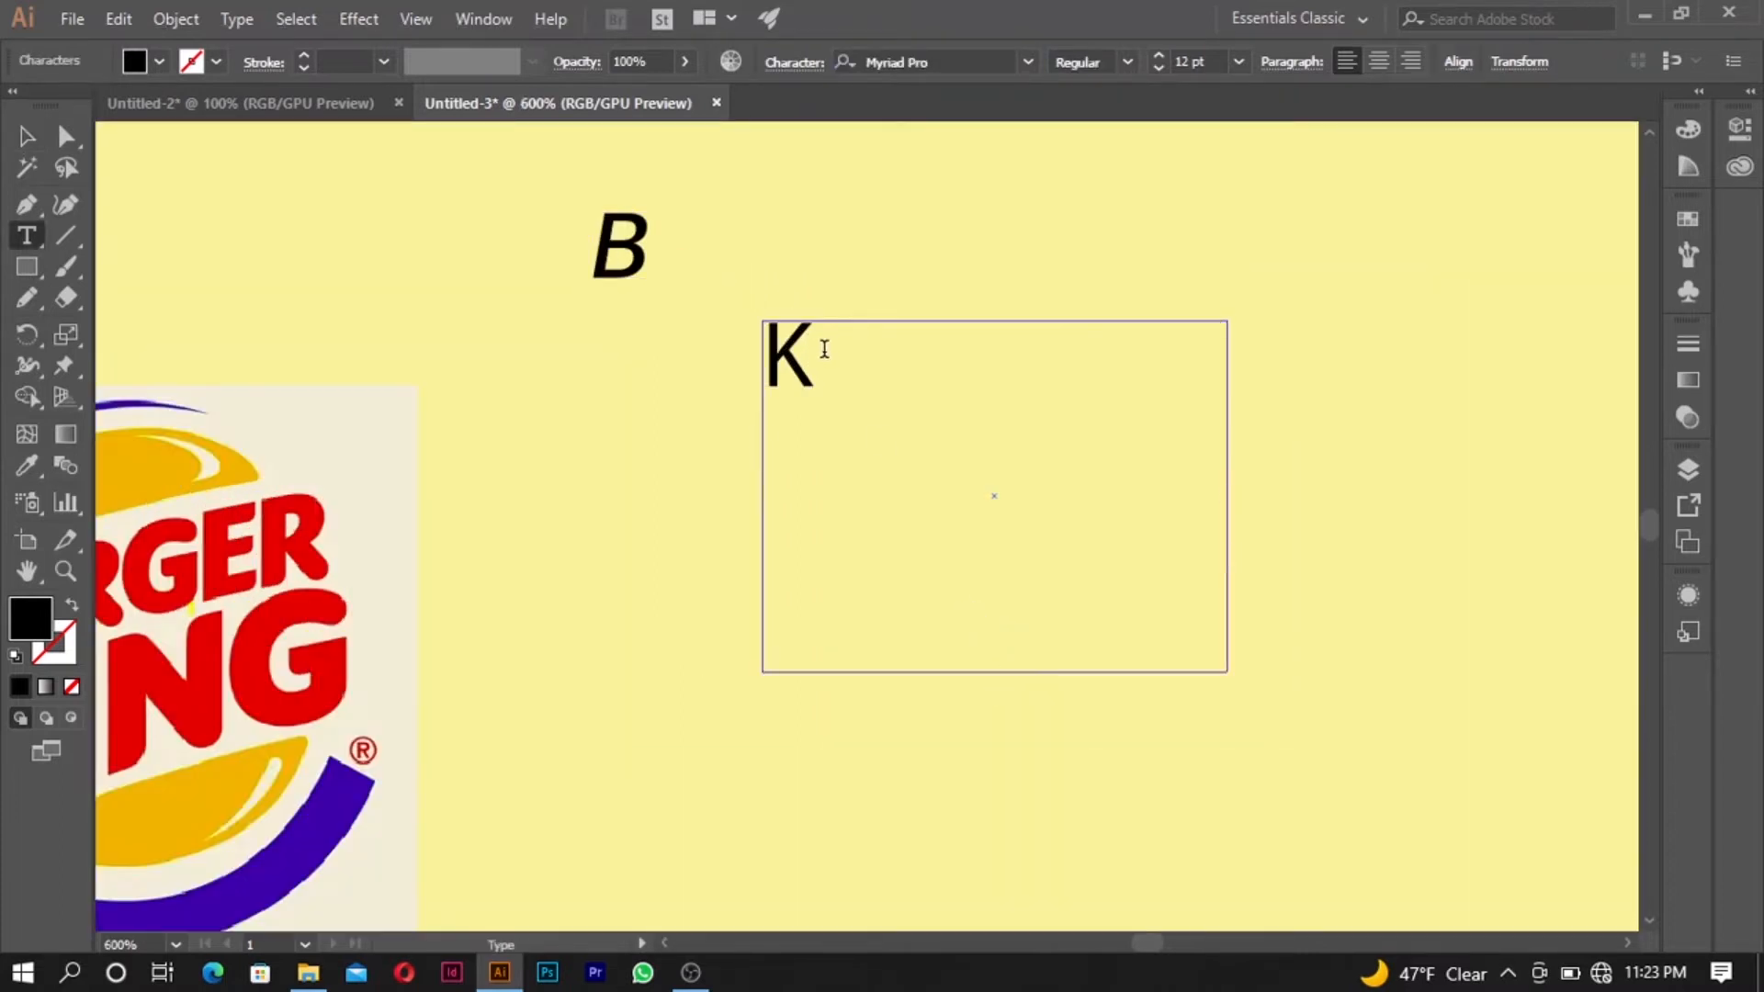
pyautogui.moveTo(823, 347); pyautogui.dragTo(755, 314)
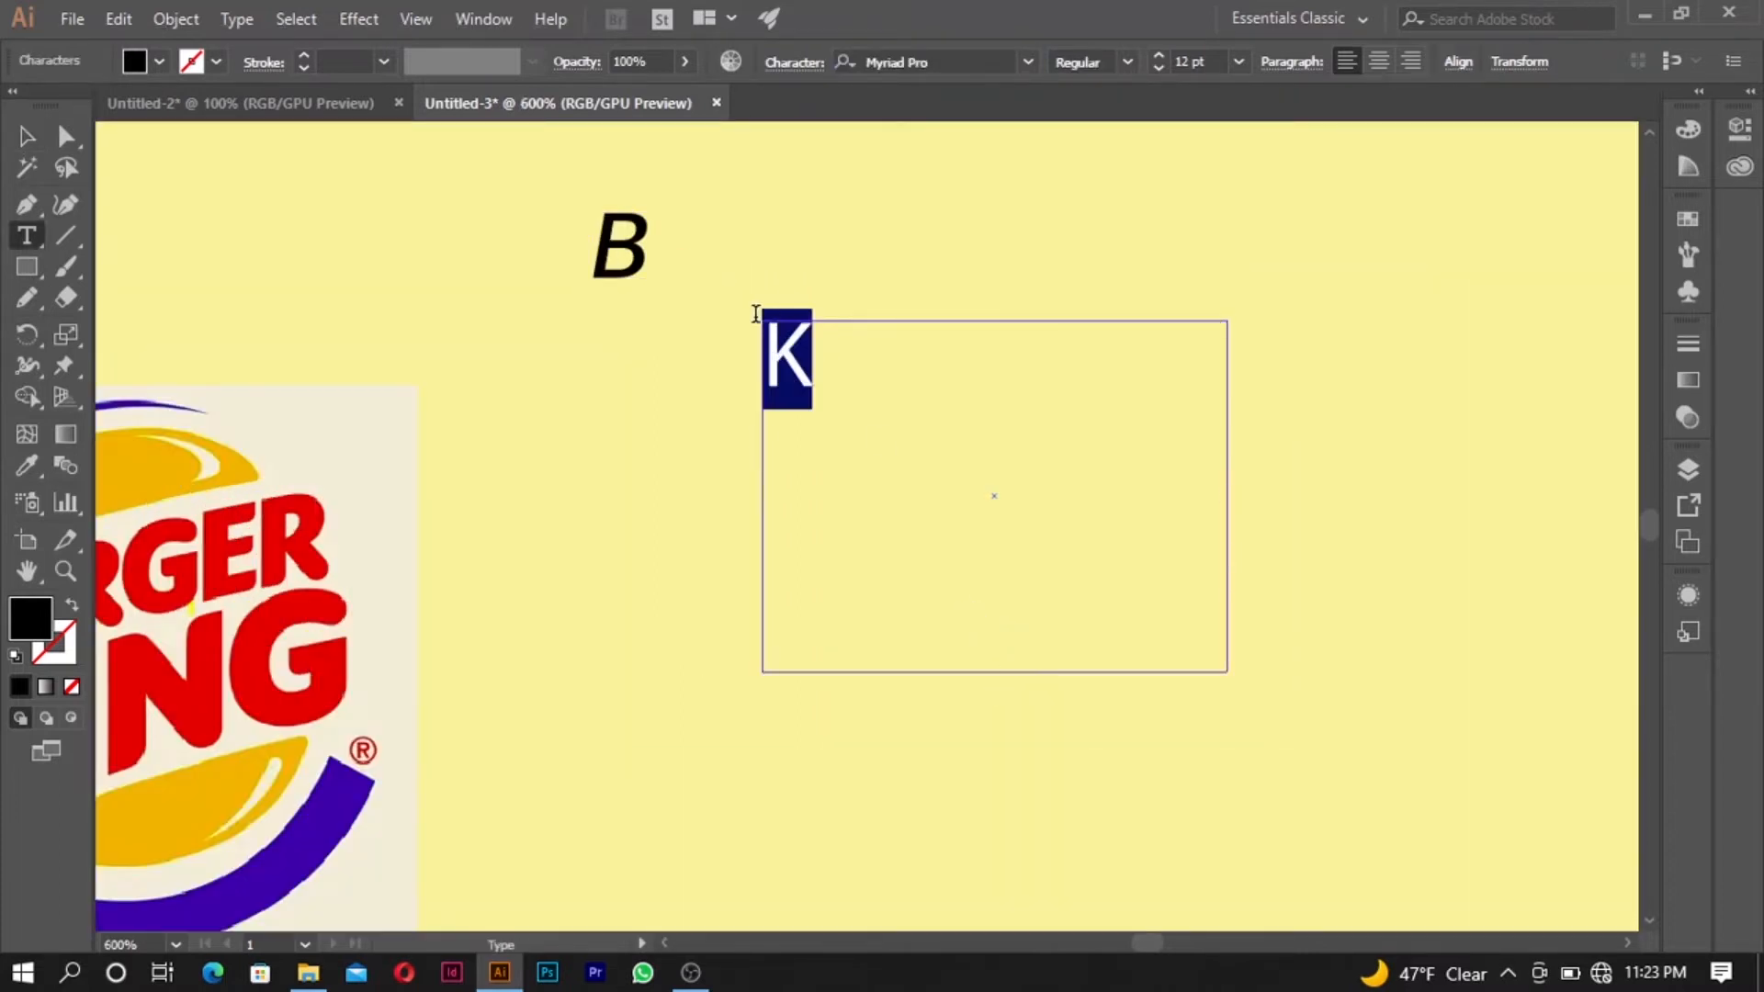
pyautogui.click(1027, 62)
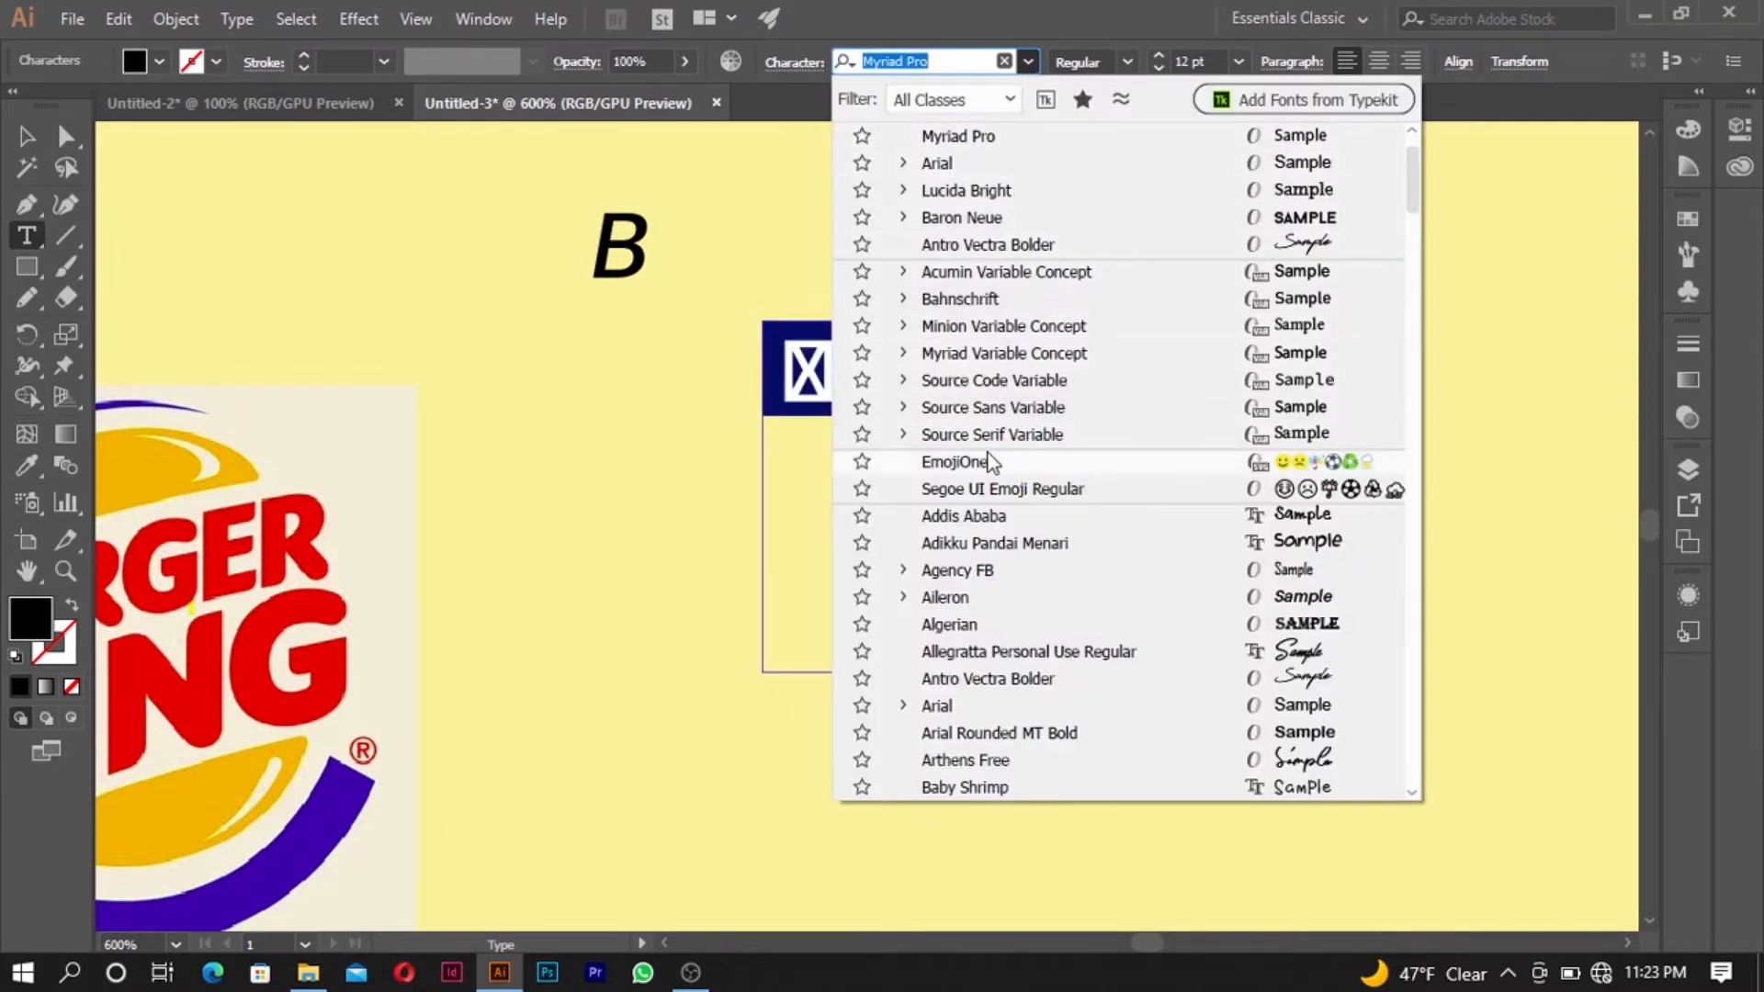
pyautogui.click(972, 611)
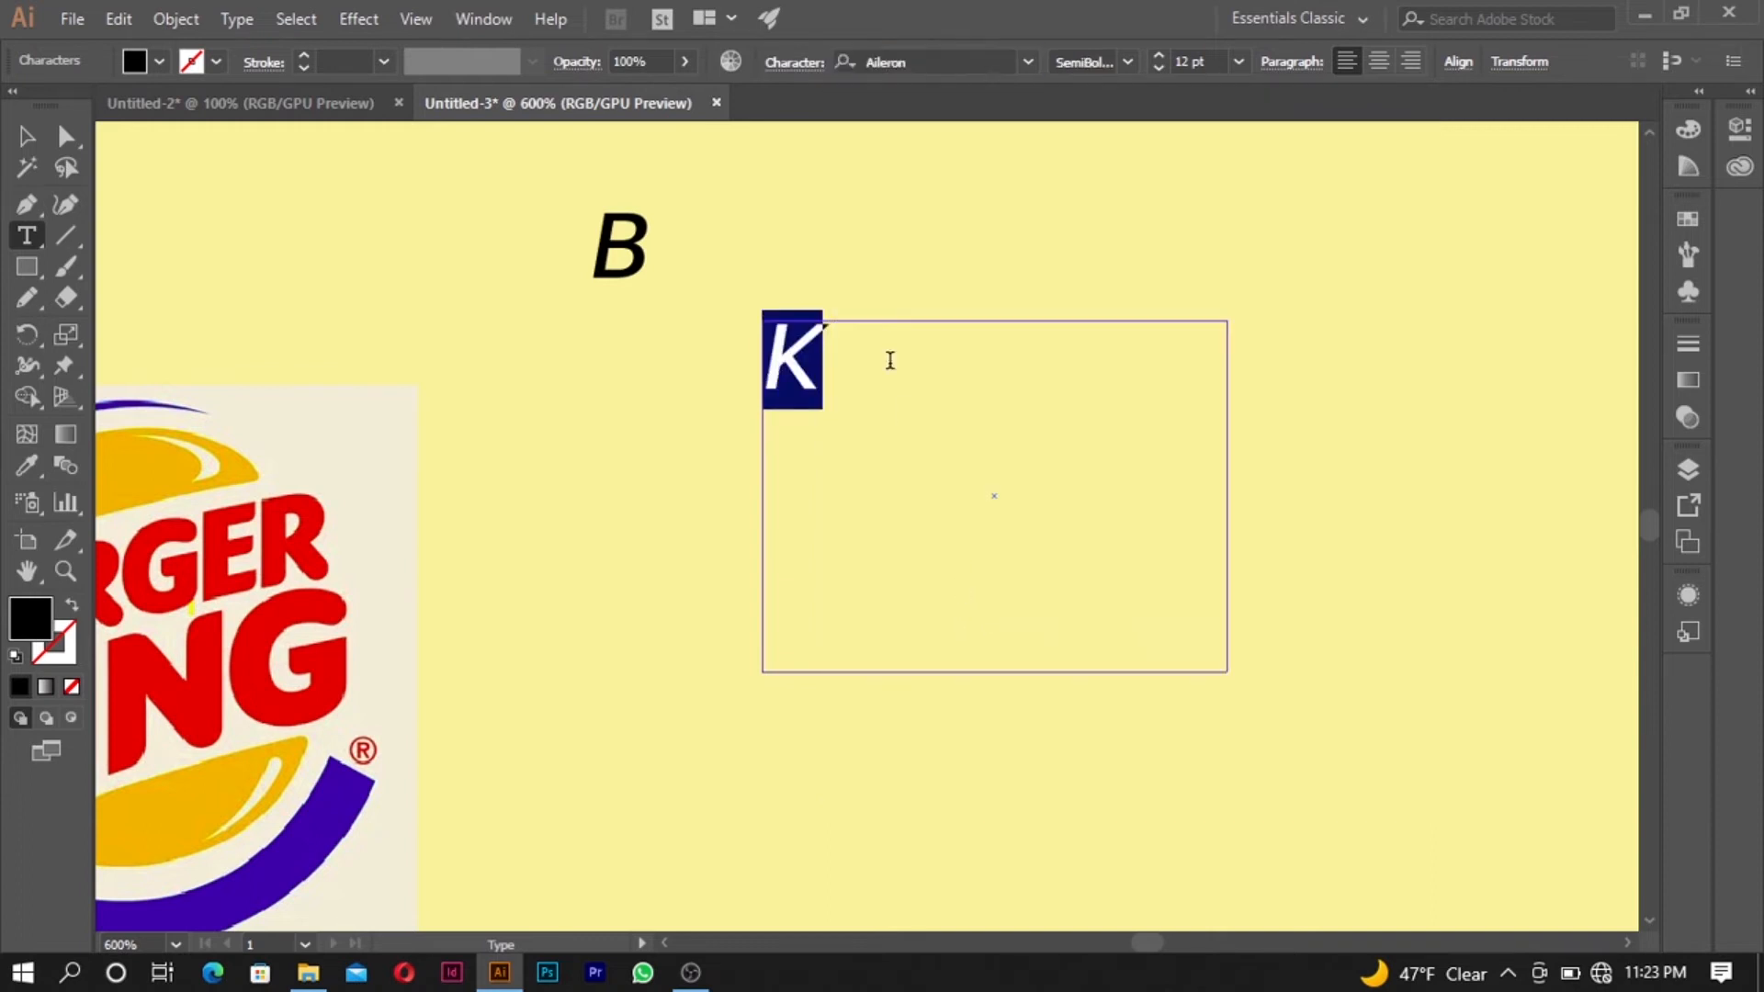
pyautogui.click(26, 137)
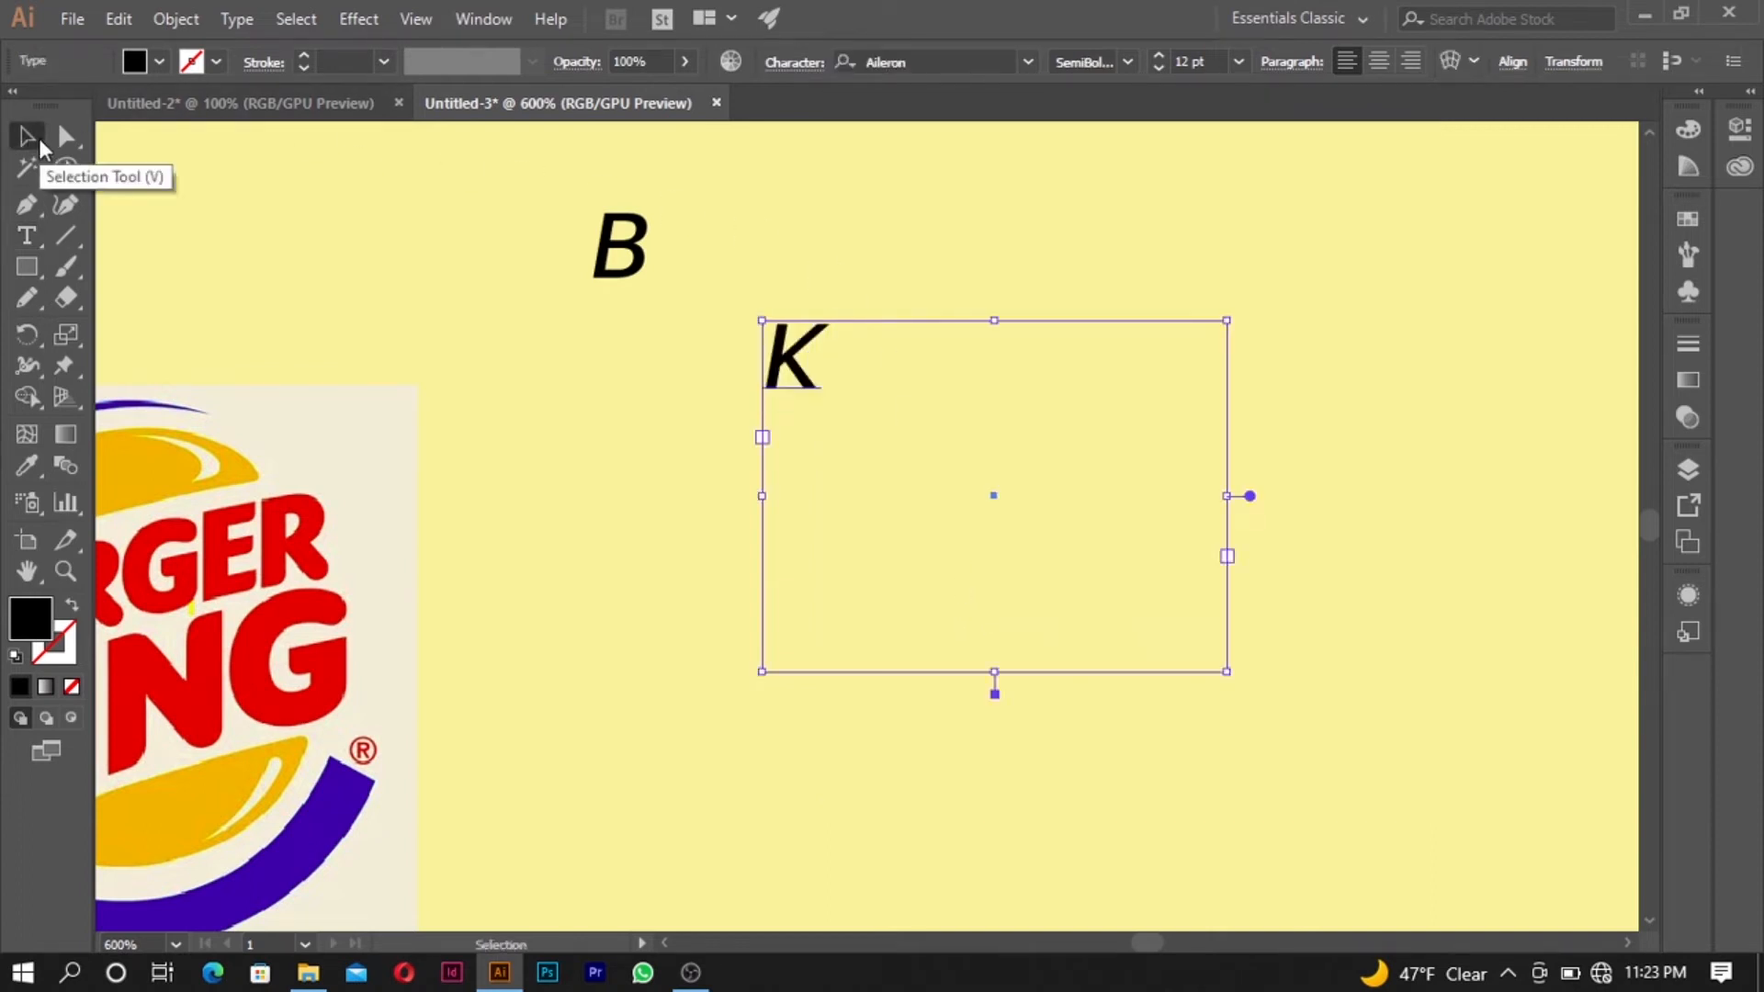
# - Shrink the K's text frame around the letter and move the K beside the B, slightly lower
pyautogui.click(606, 258)
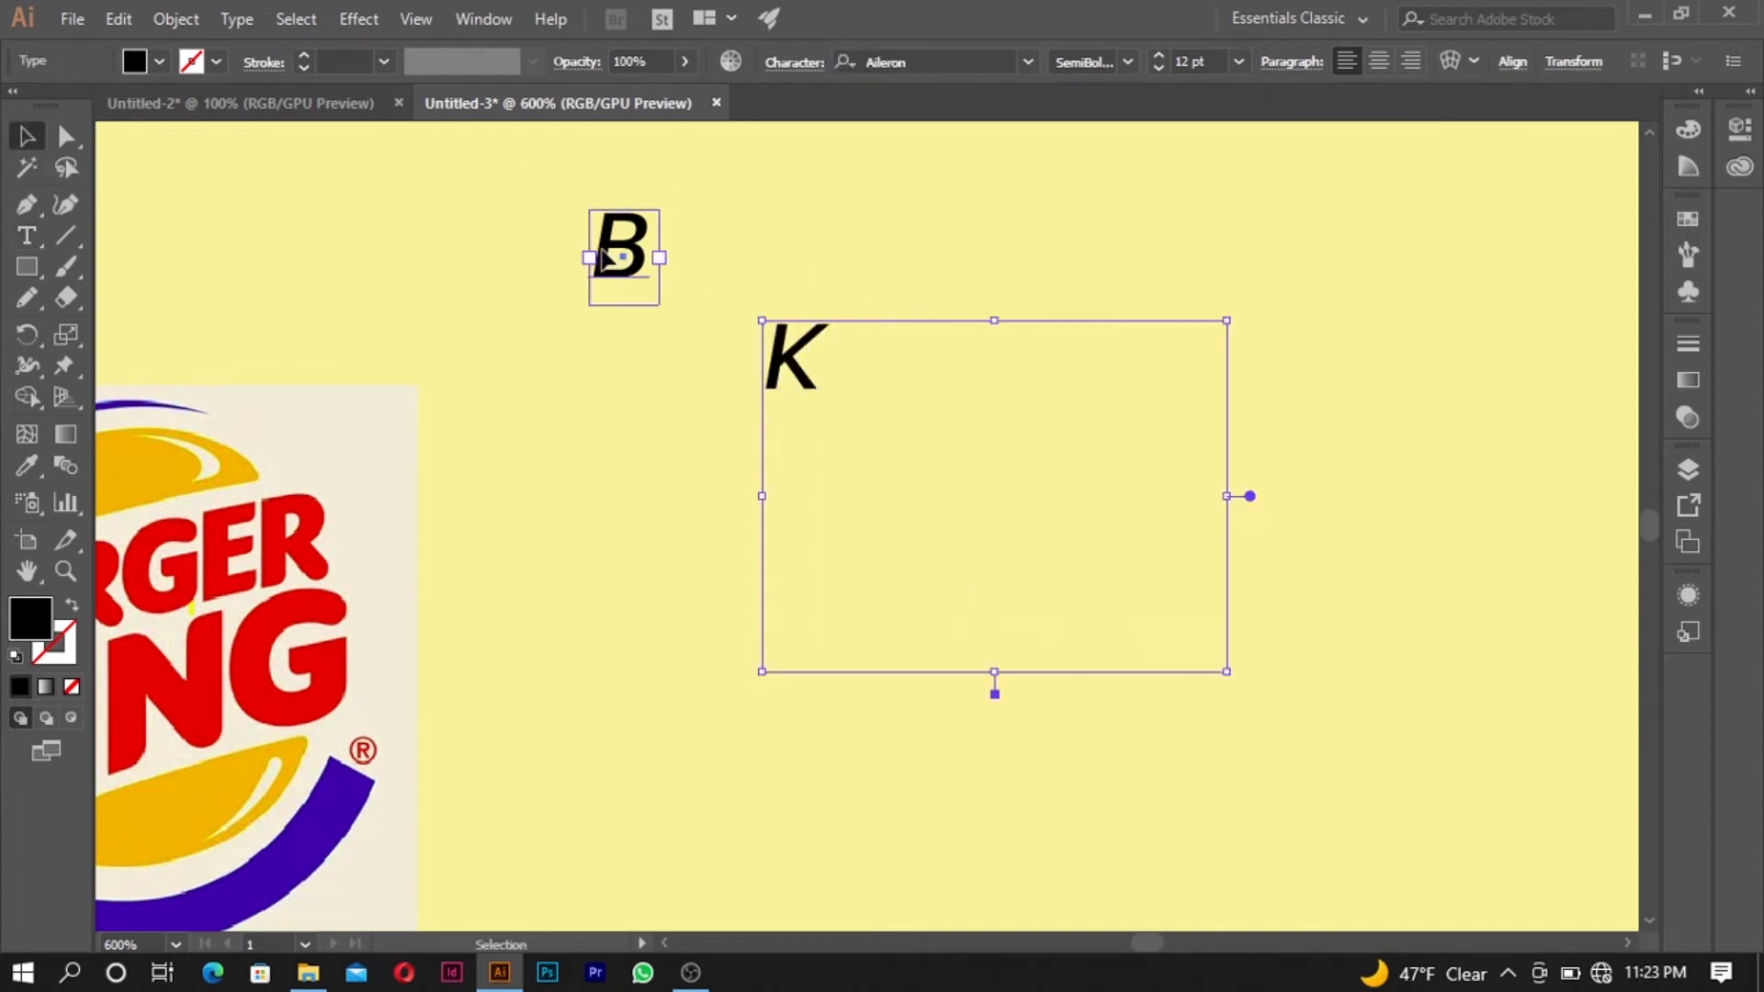
pyautogui.click(797, 372)
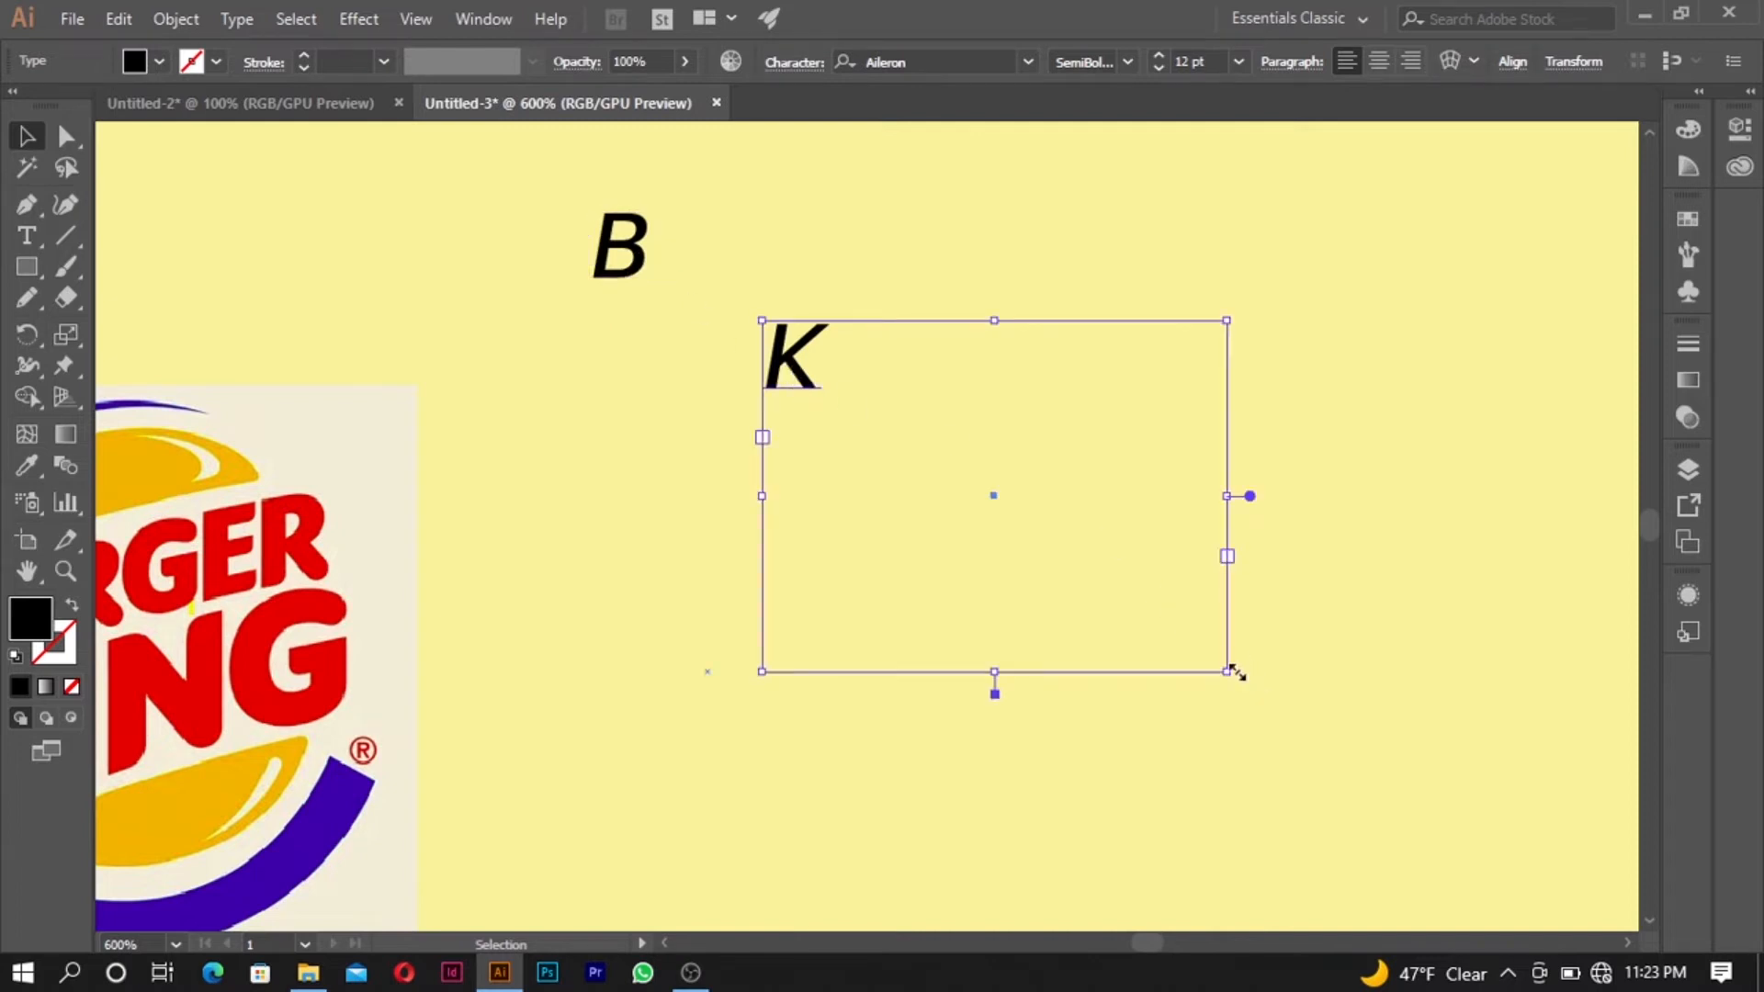
pyautogui.moveTo(1232, 673); pyautogui.dragTo(835, 425)
pyautogui.moveTo(788, 347); pyautogui.dragTo(685, 265)
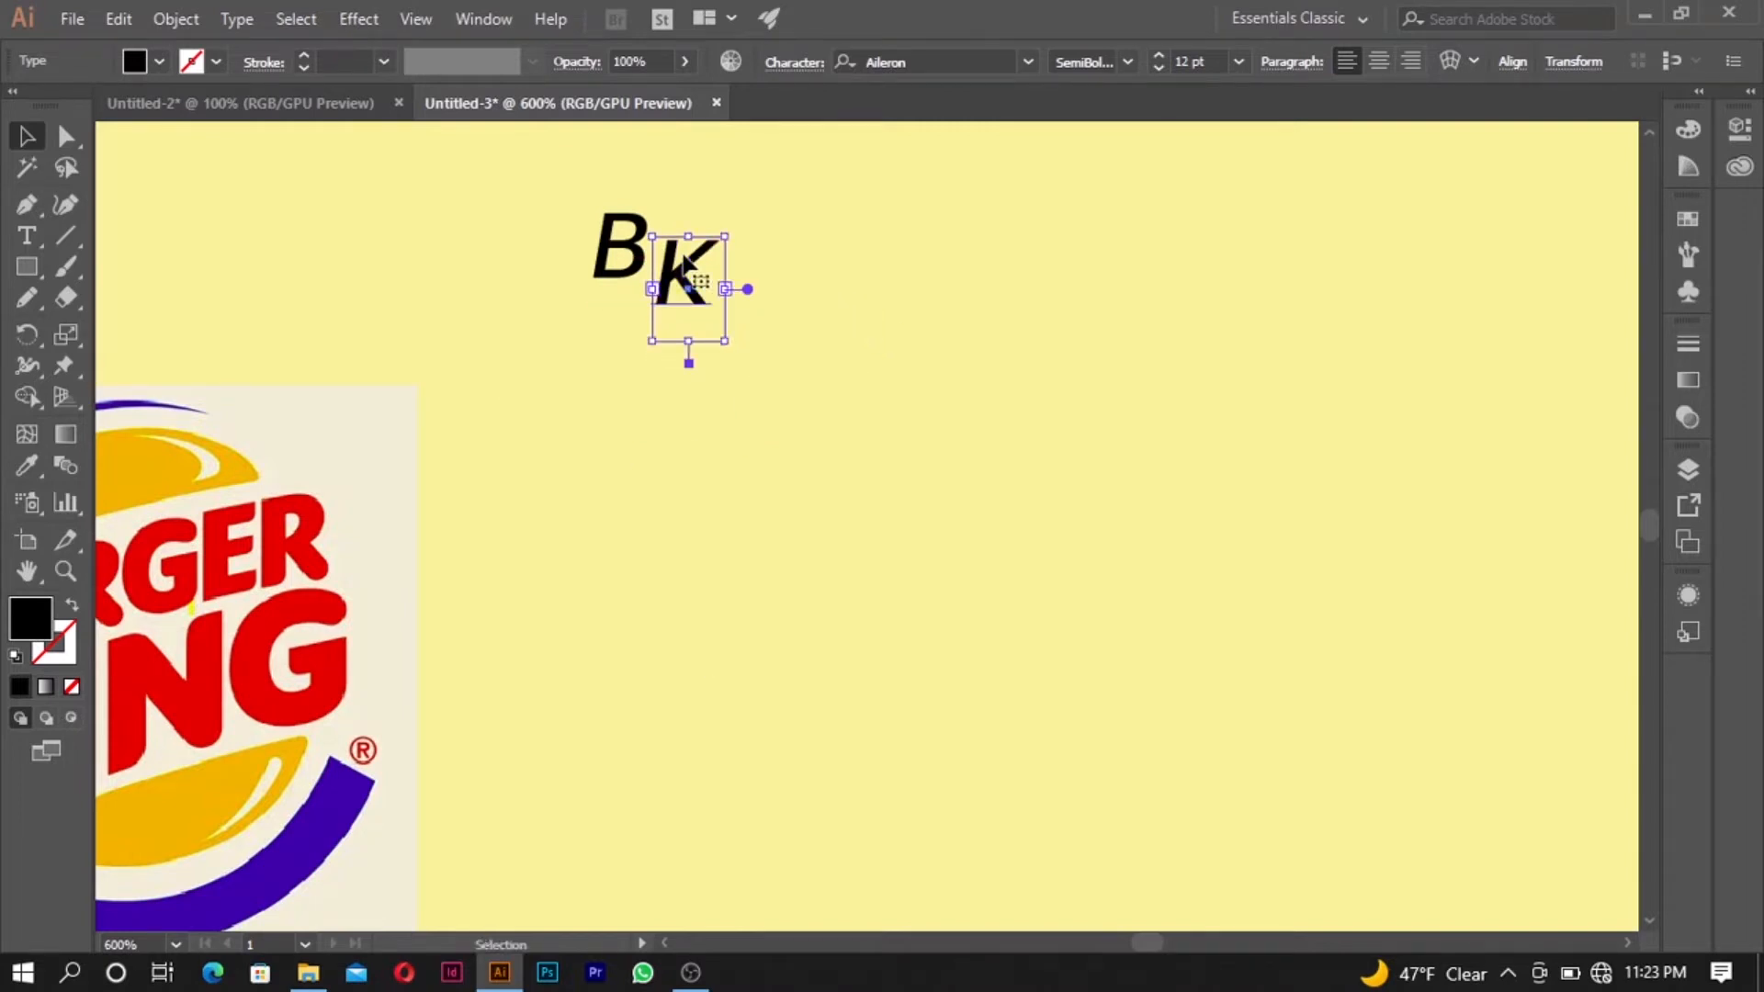
pyautogui.keyDown('shift'); pyautogui.click(622, 249); pyautogui.keyUp('shift')
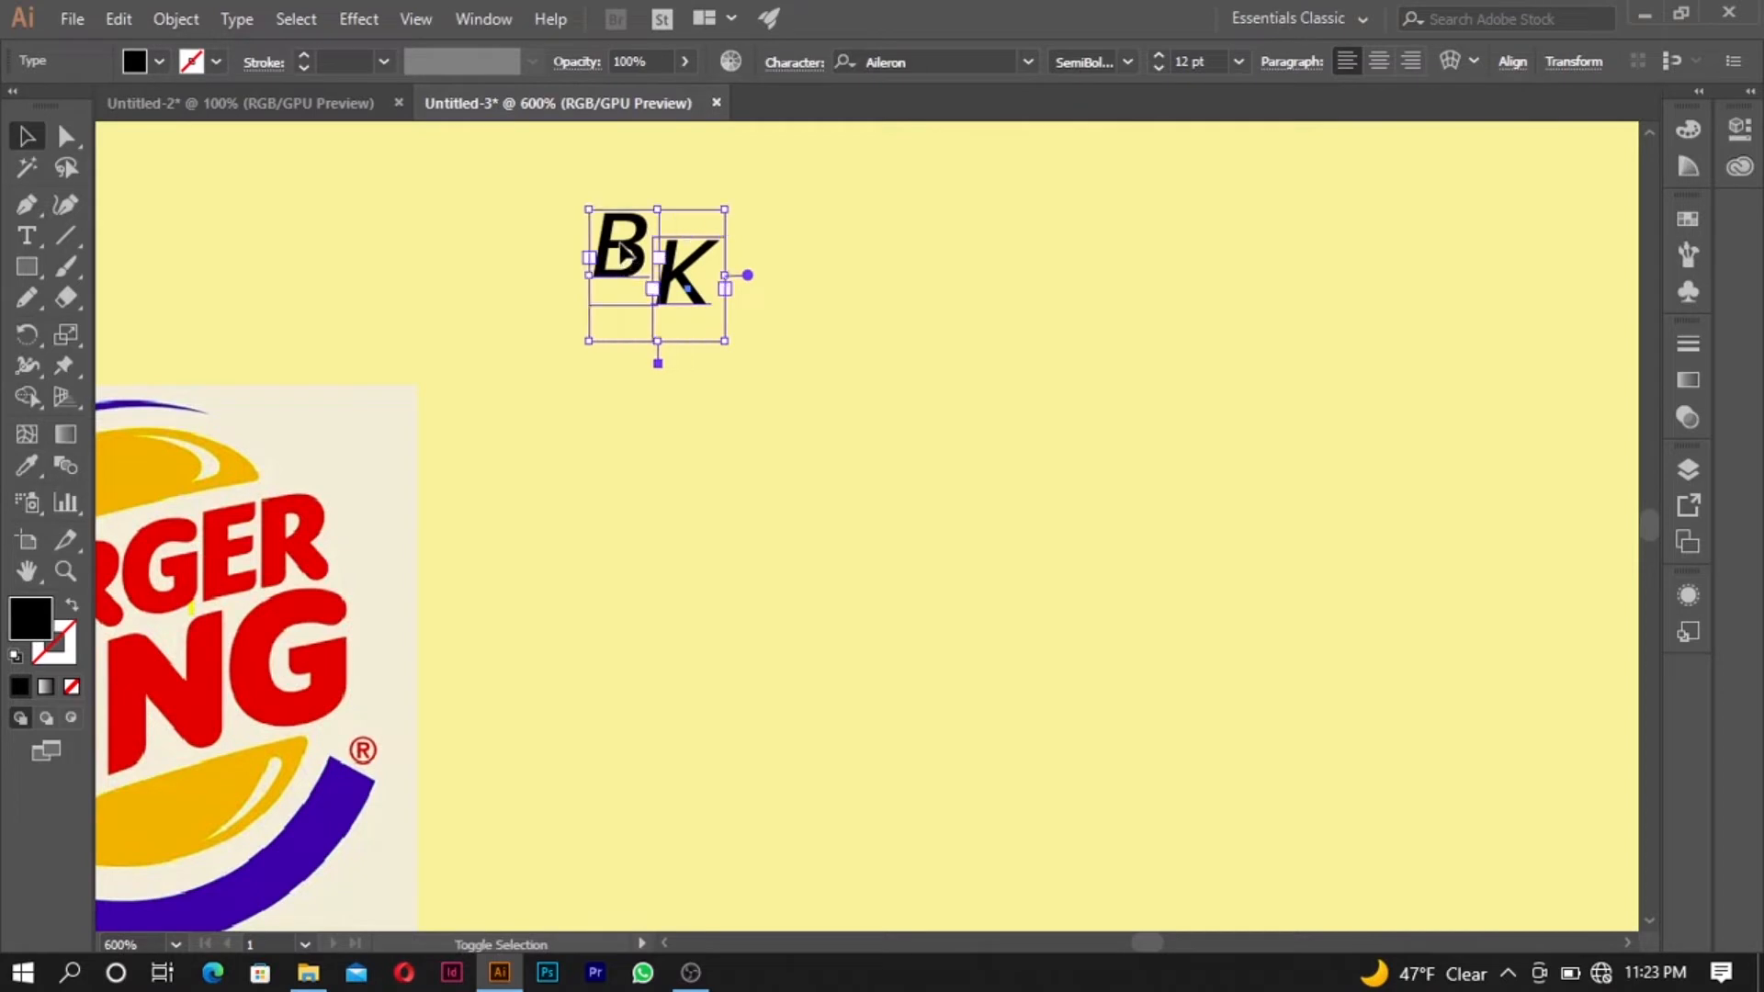
pyautogui.click(762, 308)
pyautogui.click(682, 278)
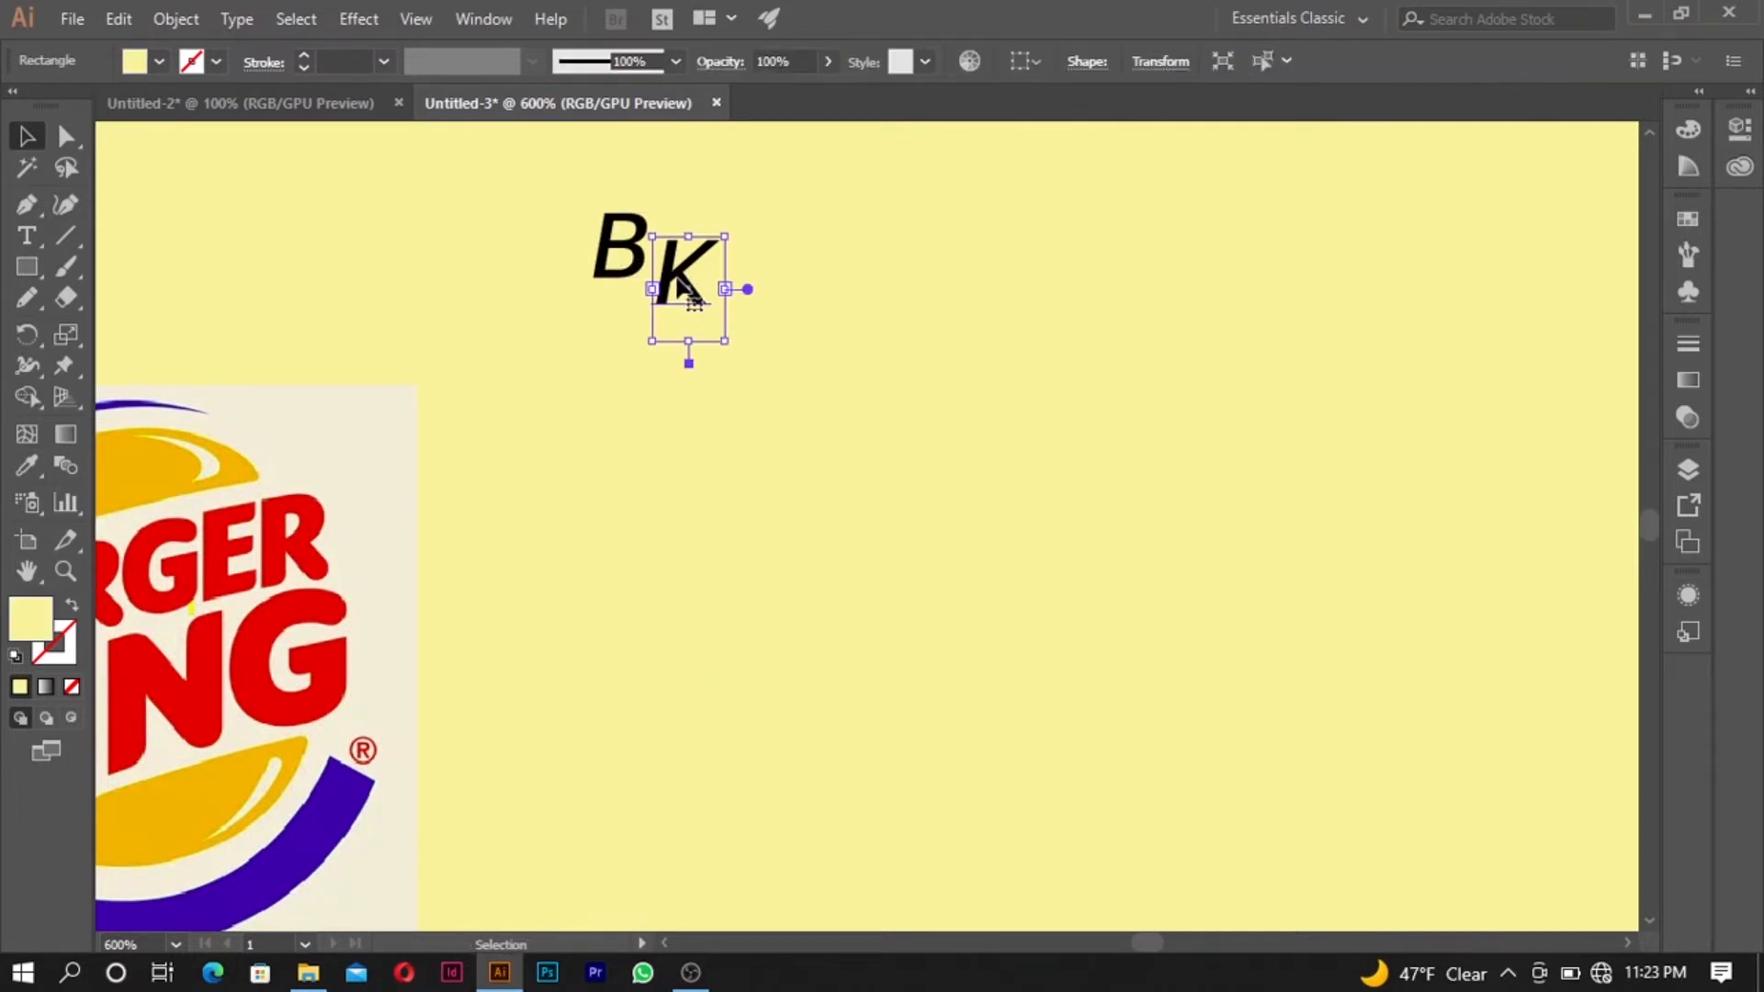
pyautogui.keyDown('shift'); pyautogui.click(623, 257); pyautogui.keyUp('shift')
pyautogui.rightClick(623, 249)
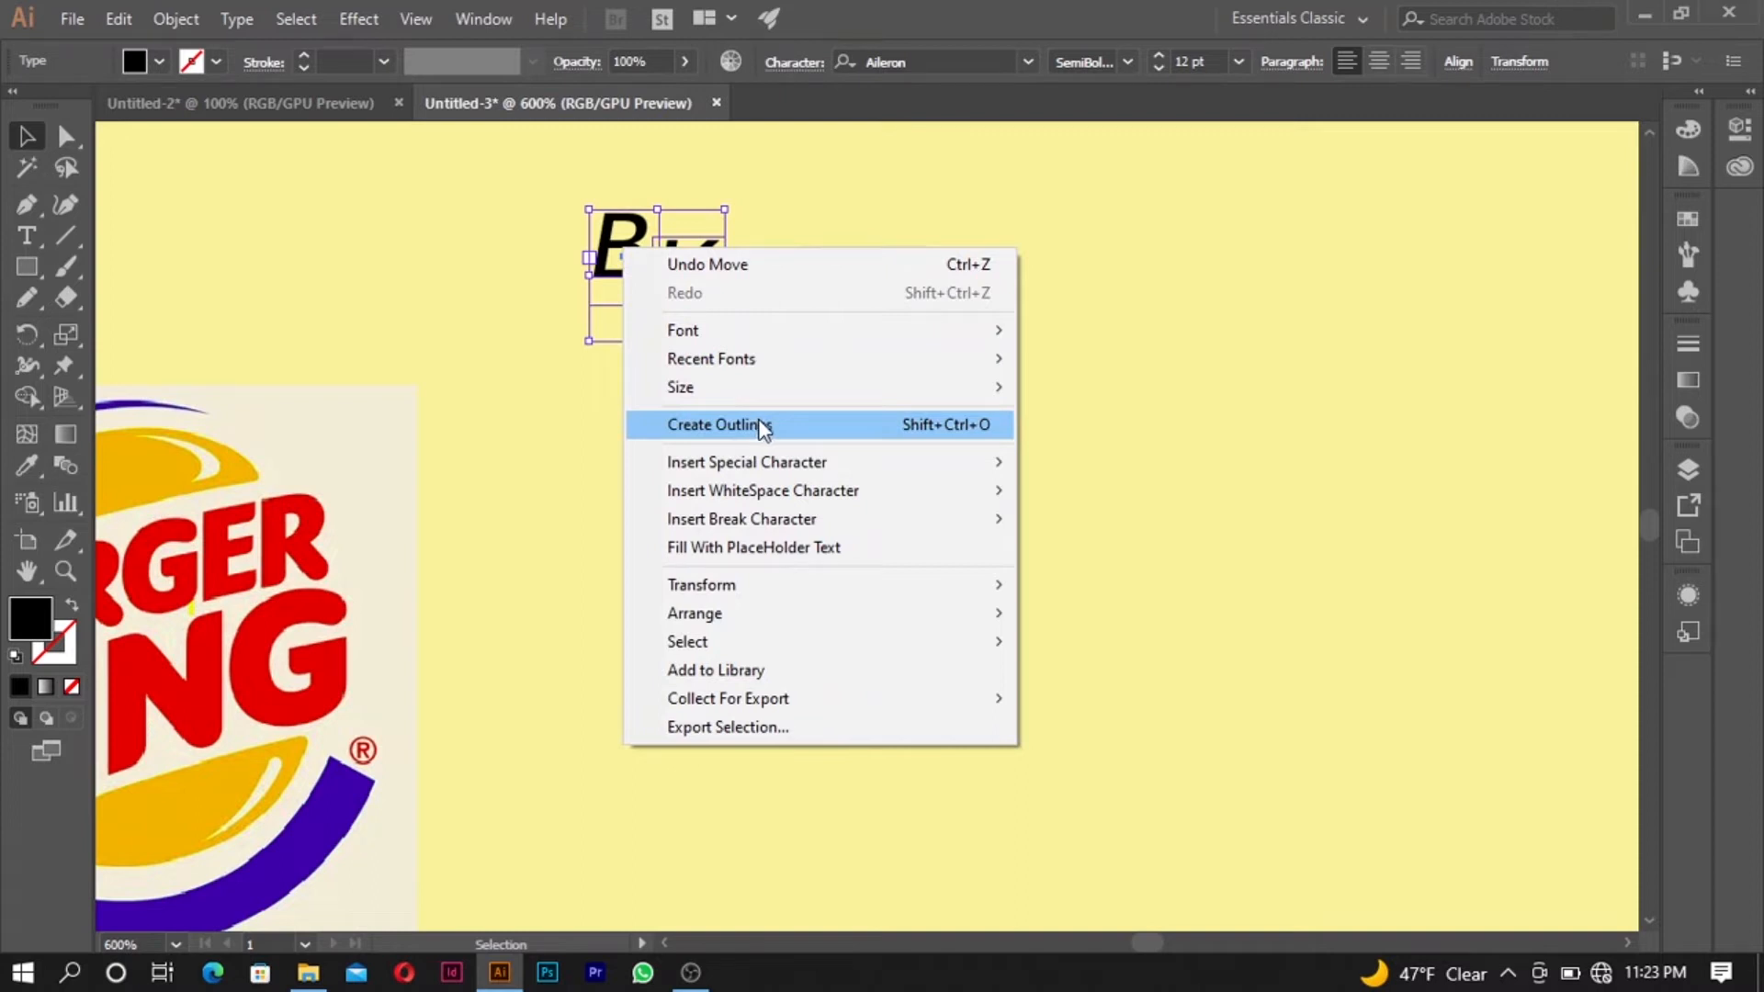
pyautogui.click(814, 218)
# - Convert the B and K texts to outlines
pyautogui.click(680, 273)
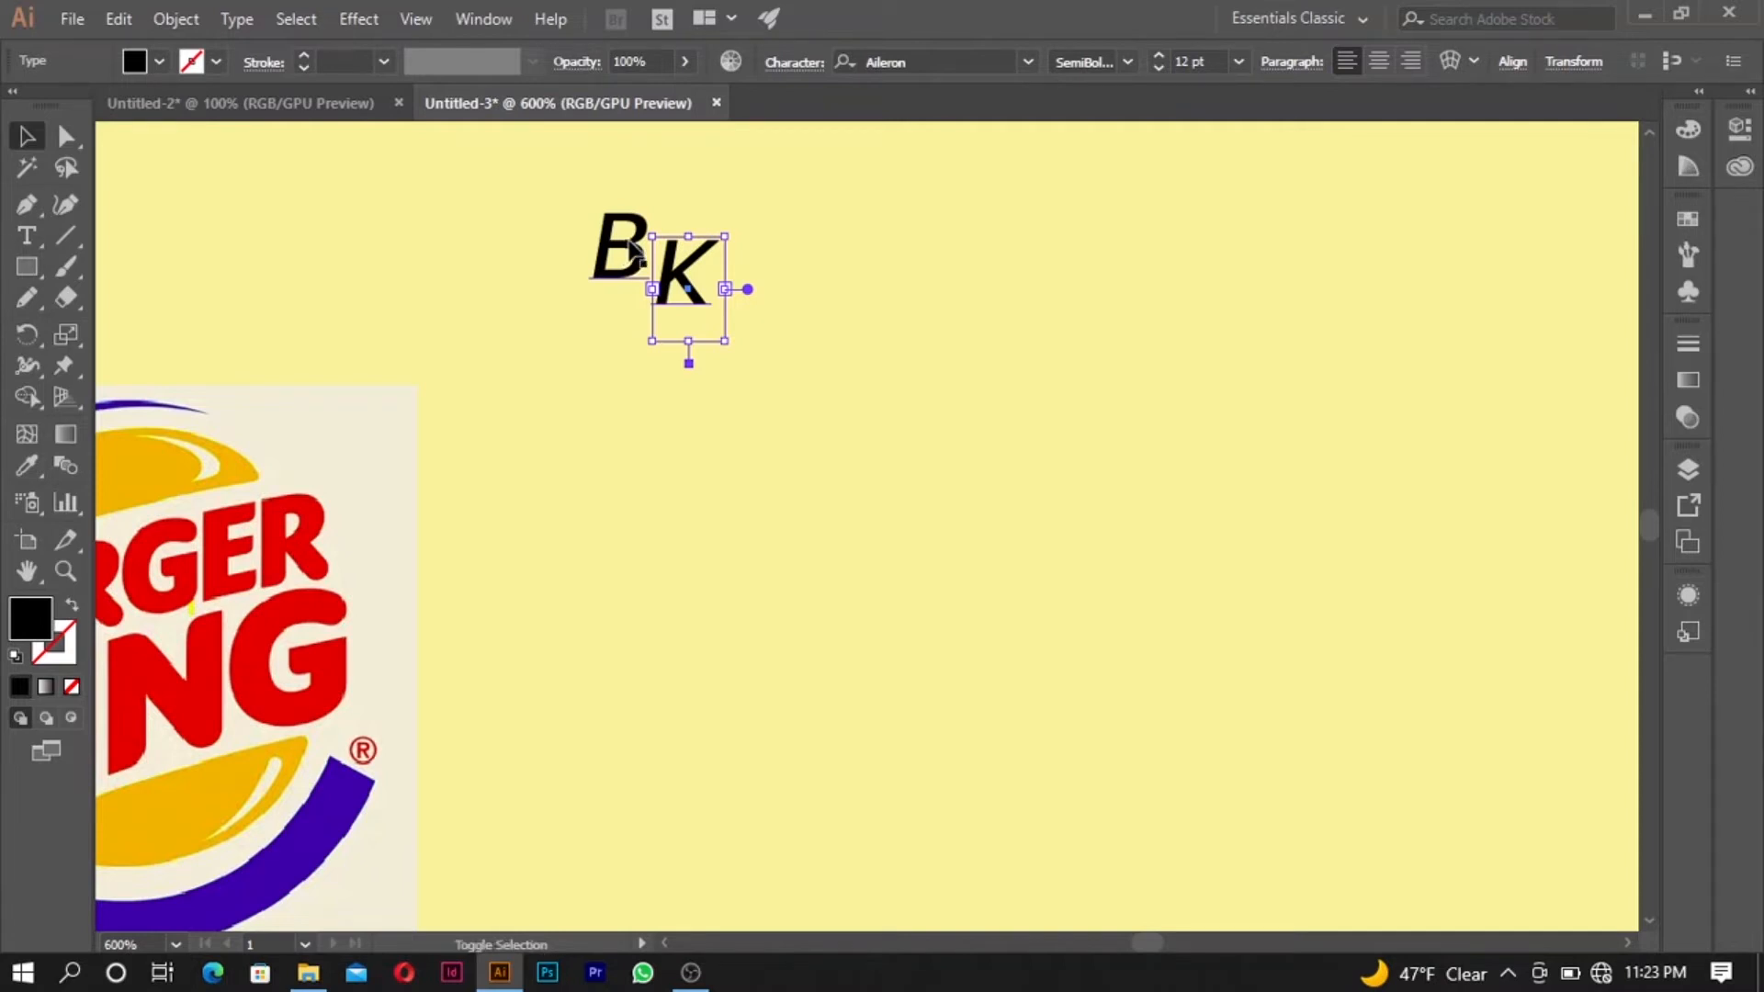
pyautogui.keyDown('shift'); pyautogui.click(632, 254); pyautogui.keyUp('shift')
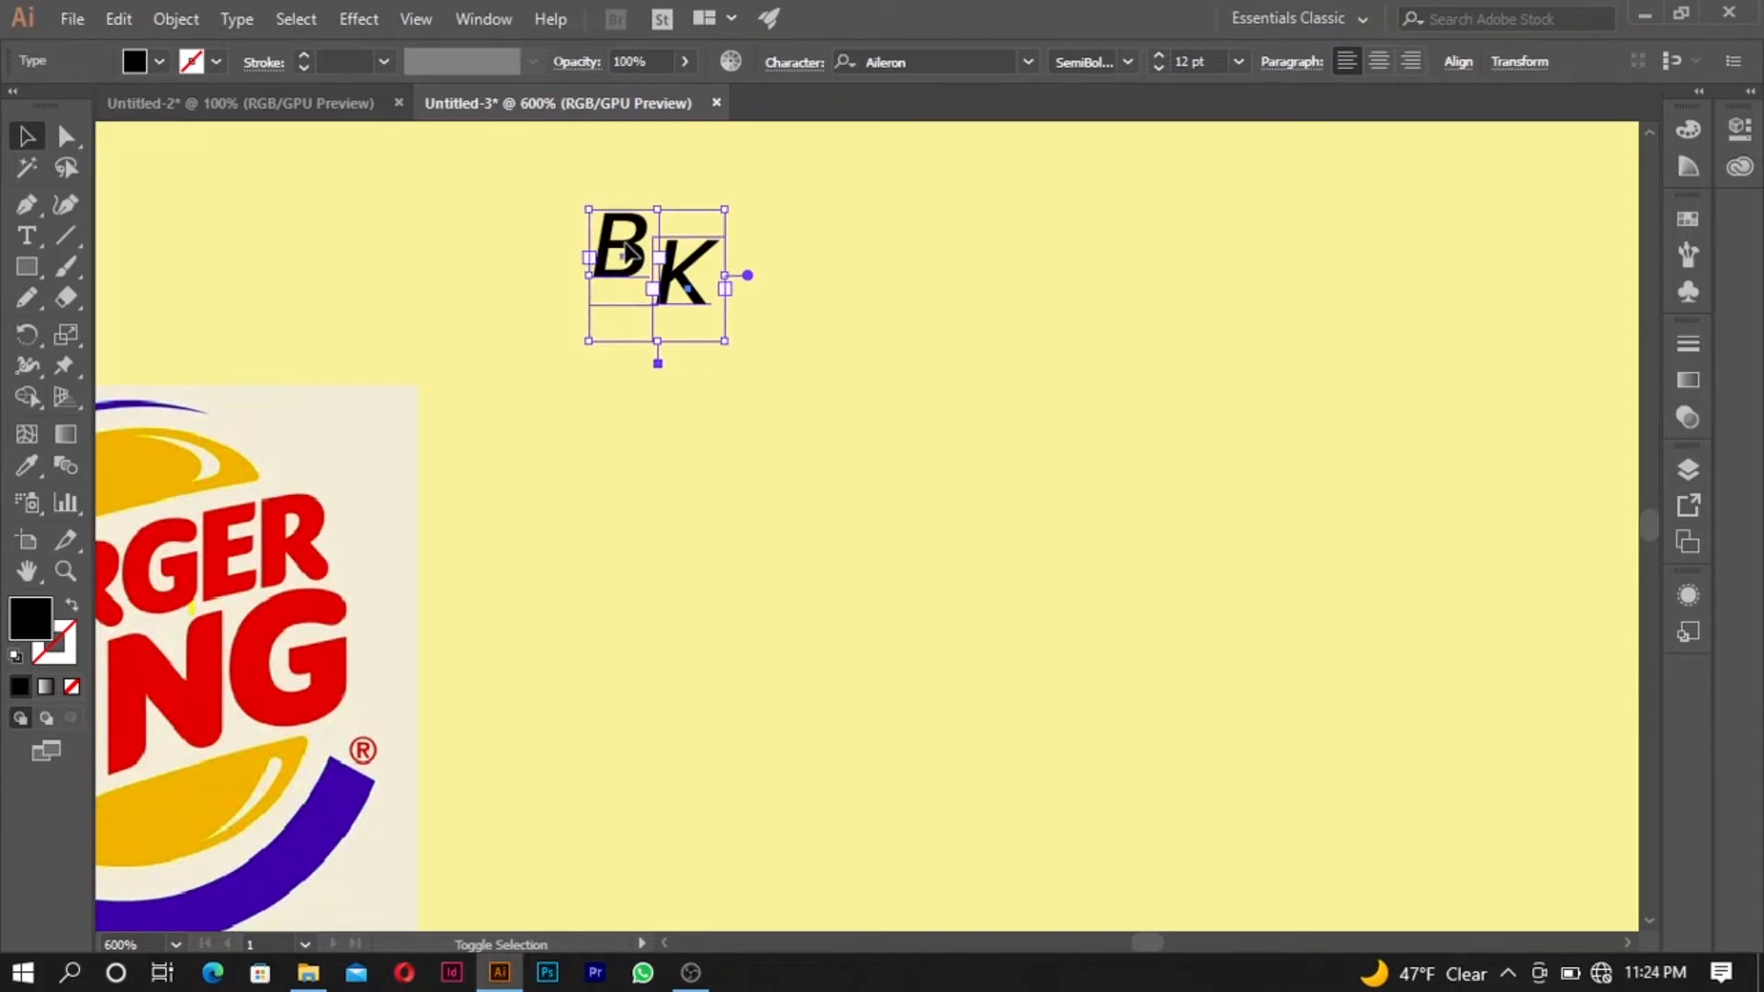
pyautogui.rightClick(630, 249)
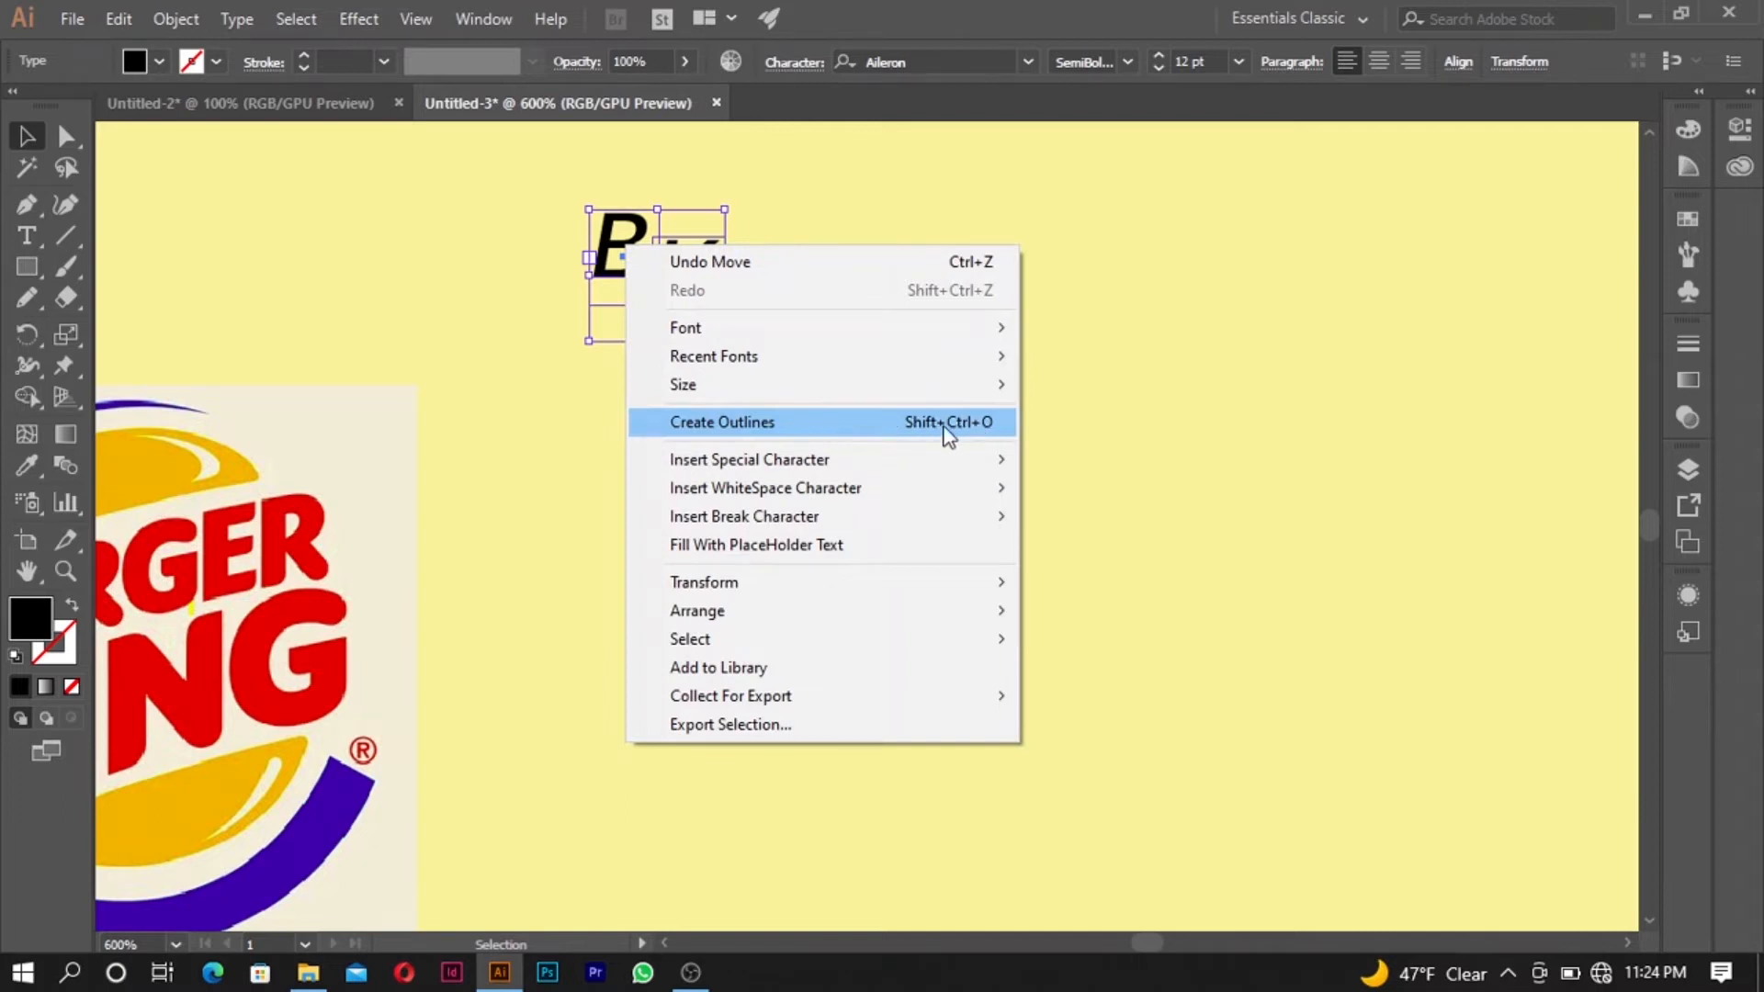
pyautogui.click(830, 420)
pyautogui.click(770, 321)
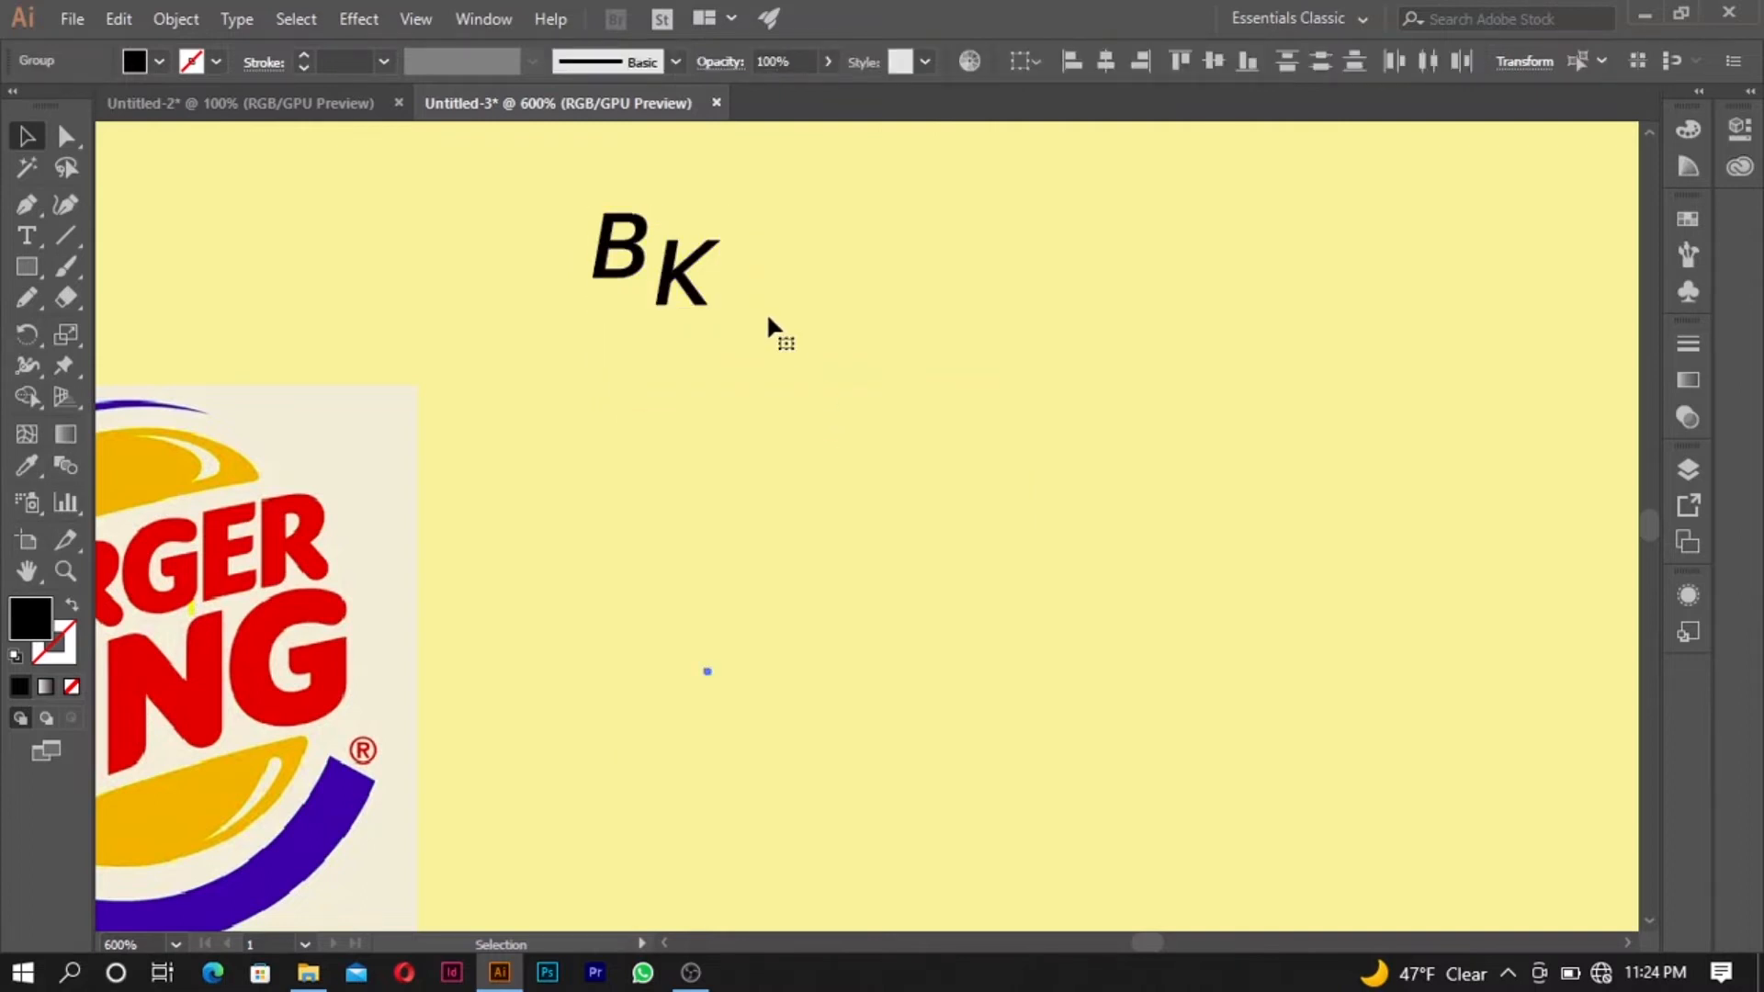
# - Examine the outlined B's path edges and letter thickness up close
pyautogui.click(637, 261)
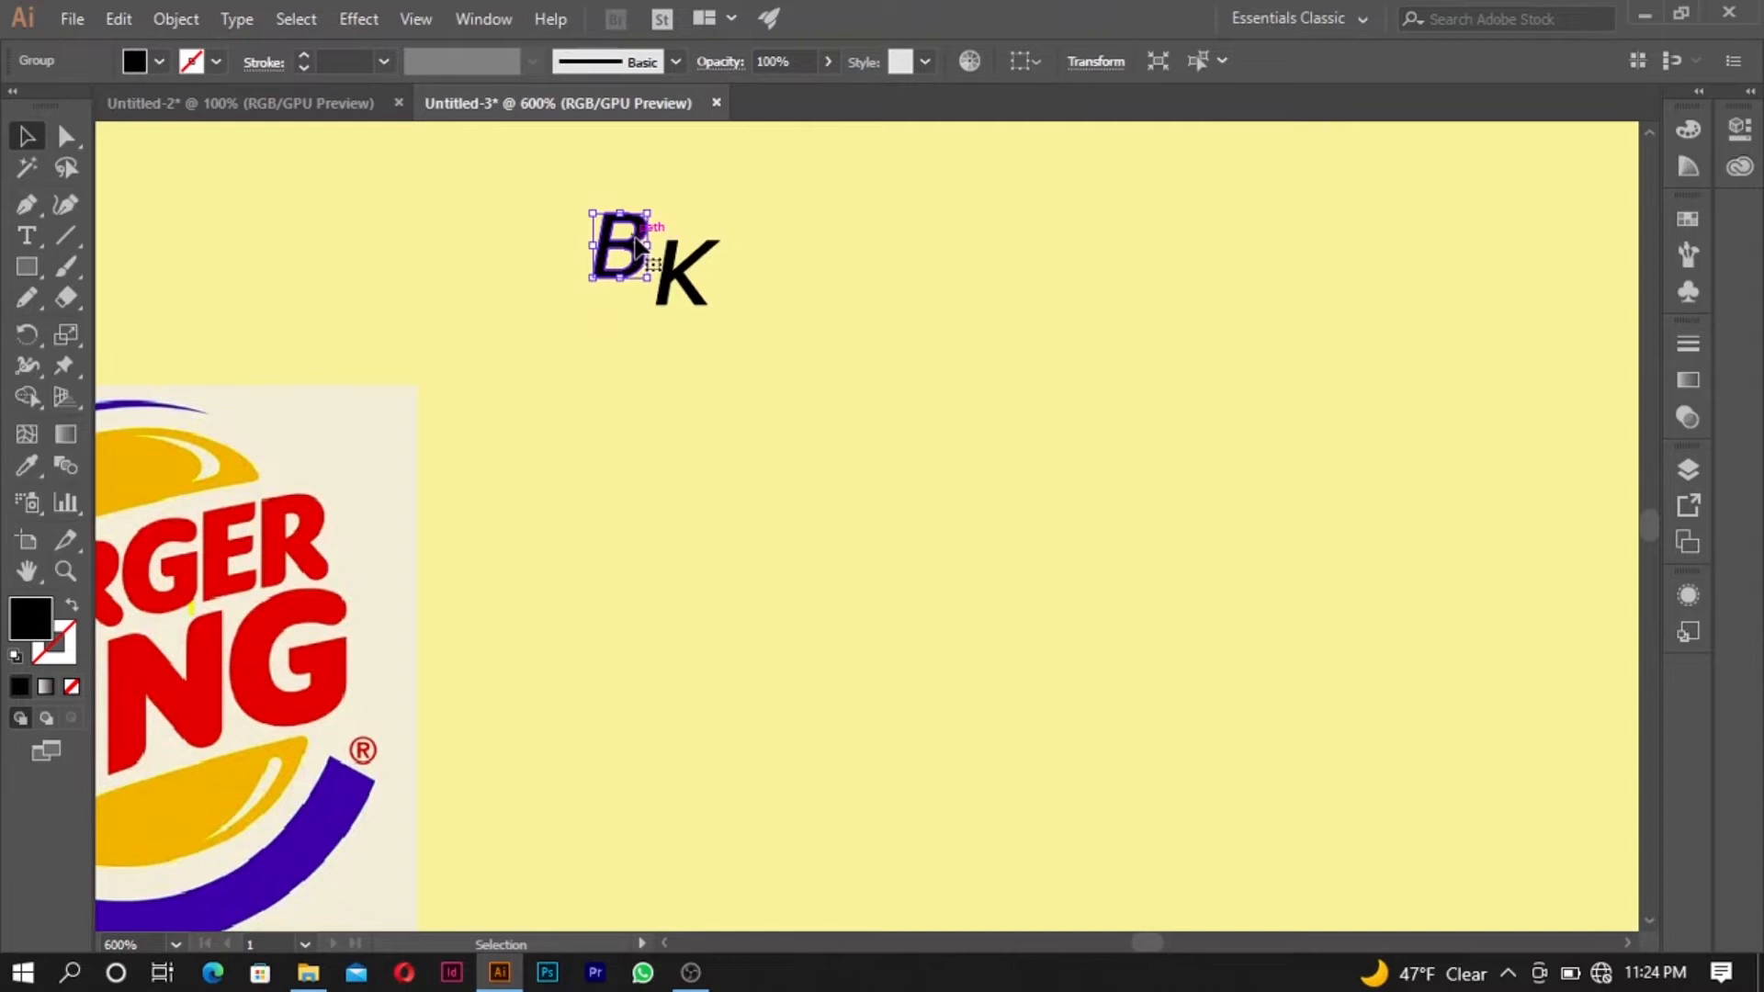
pyautogui.scroll(4, 643, 248)
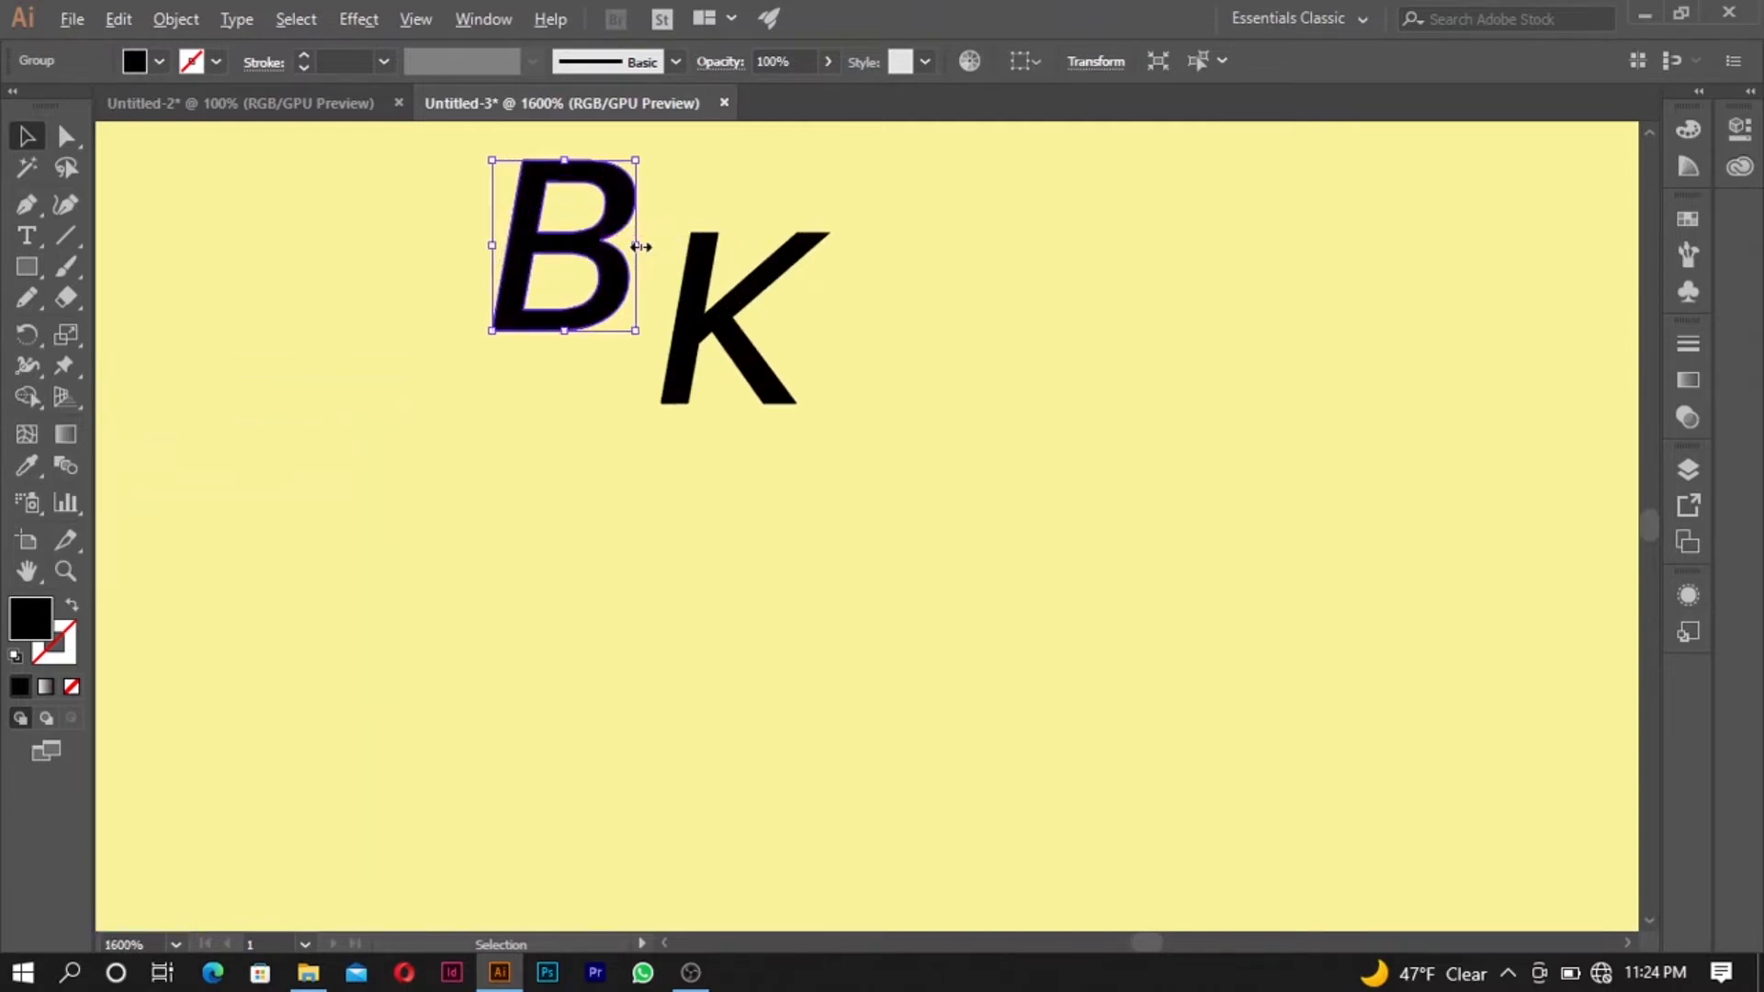
pyautogui.scroll(-2, 637, 251)
pyautogui.scroll(3, 632, 250)
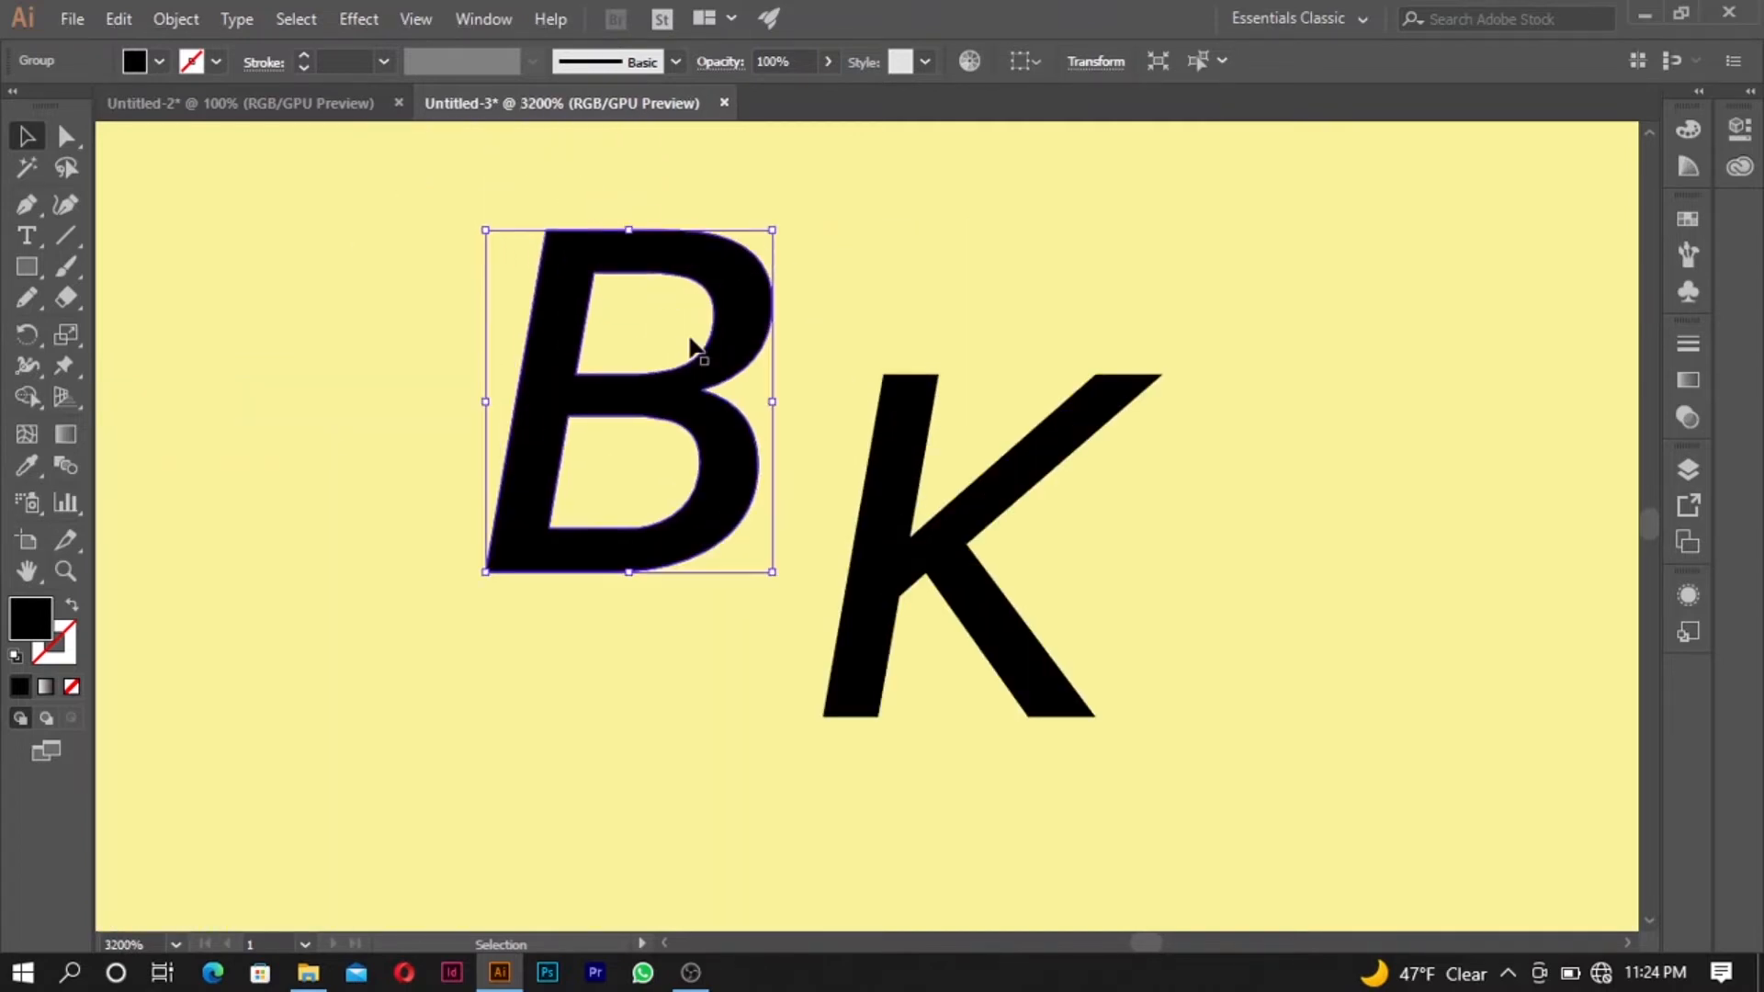
pyautogui.click(780, 280)
pyautogui.click(749, 312)
pyautogui.scroll(2, 679, 271)
pyautogui.scroll(1, 680, 273)
pyautogui.scroll(-2, 677, 288)
pyautogui.scroll(2, 658, 294)
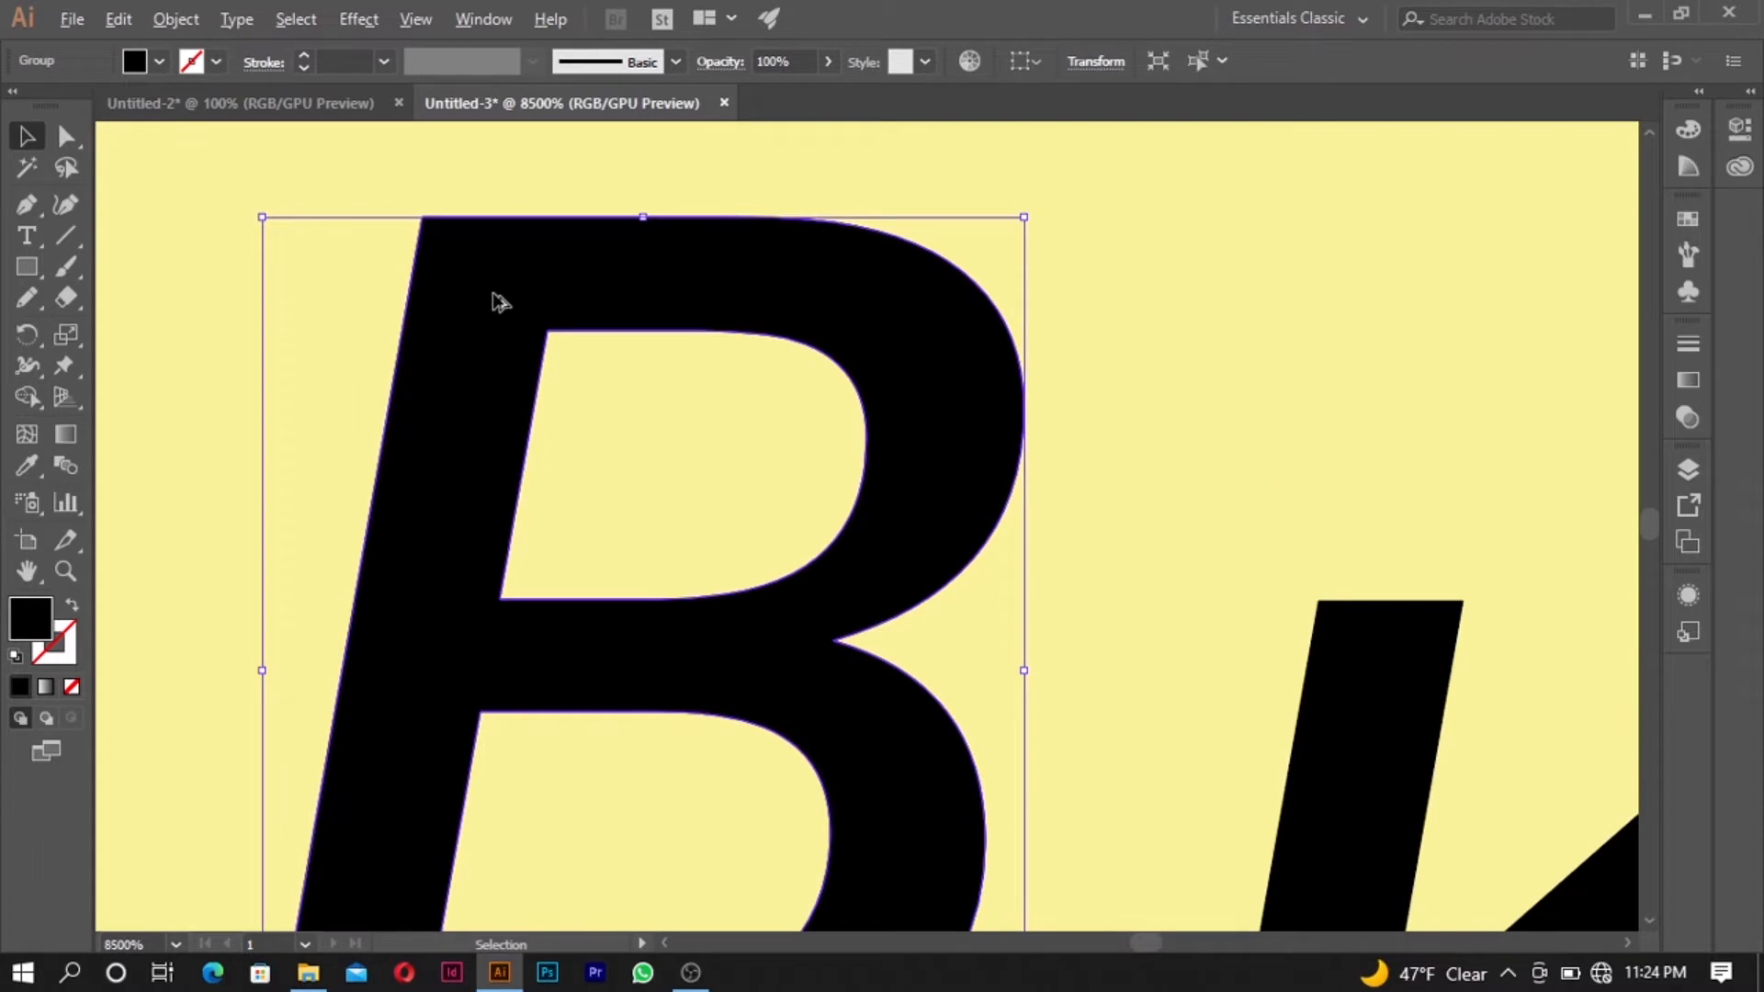
pyautogui.scroll(2, 582, 316)
pyautogui.scroll(-4, 650, 315)
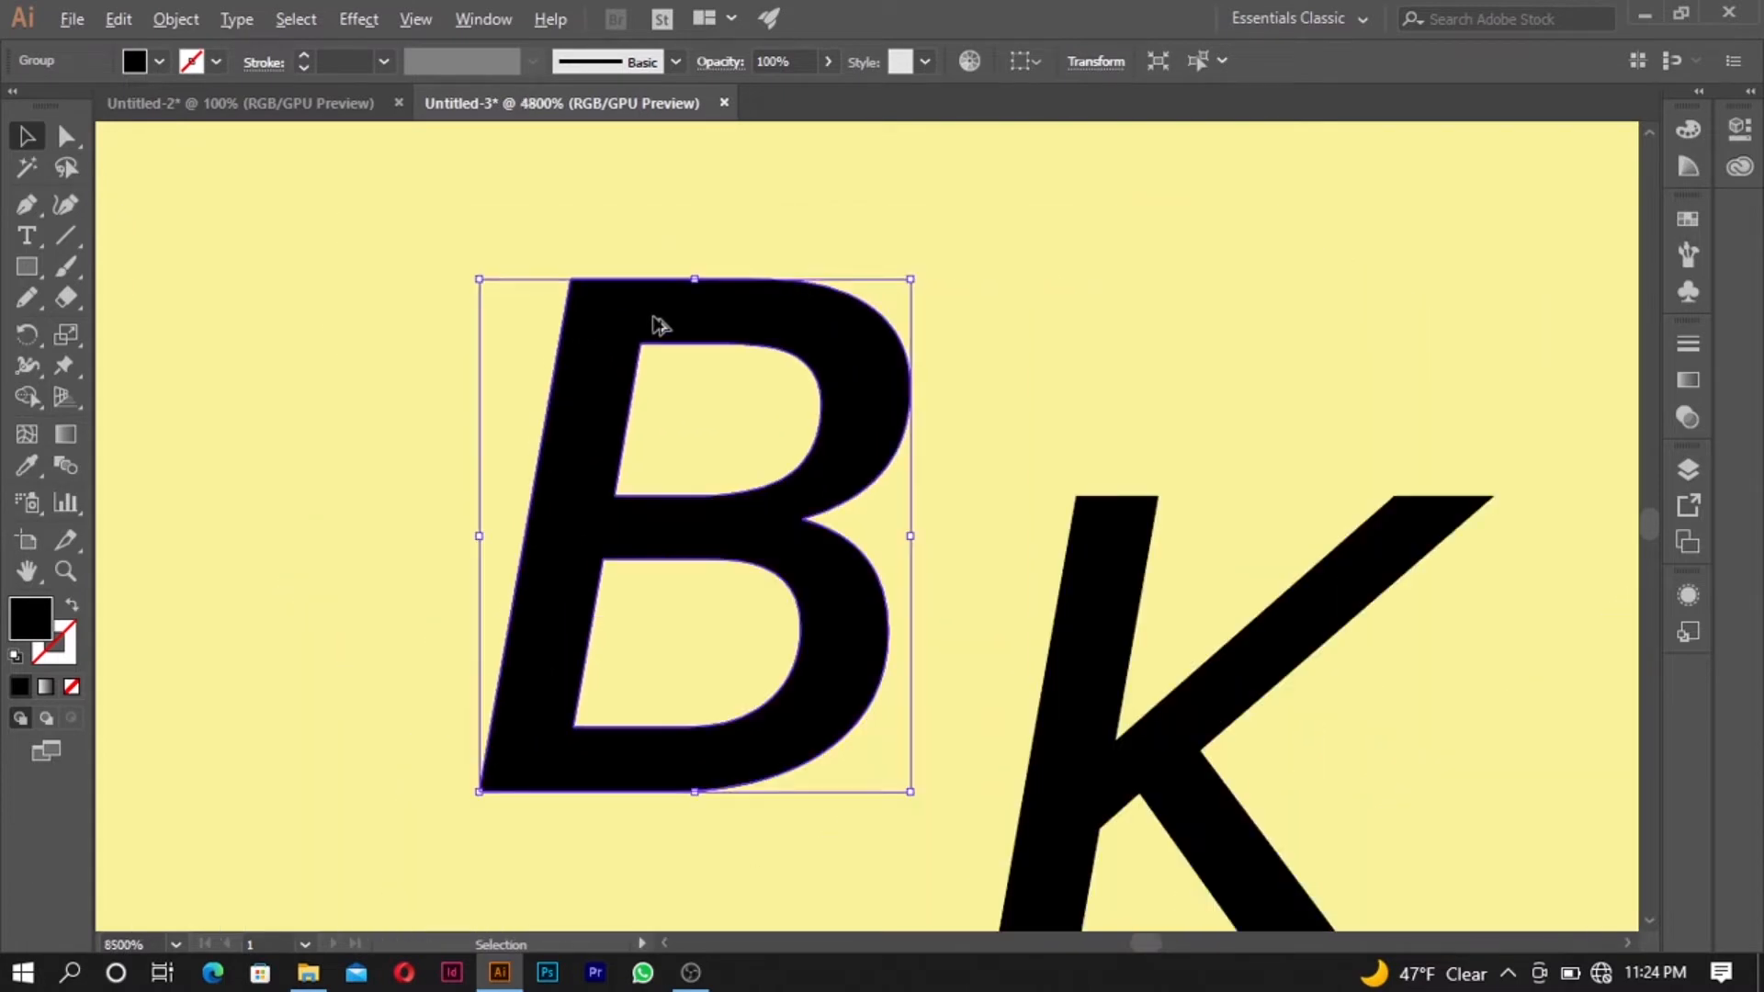
pyautogui.click(810, 439)
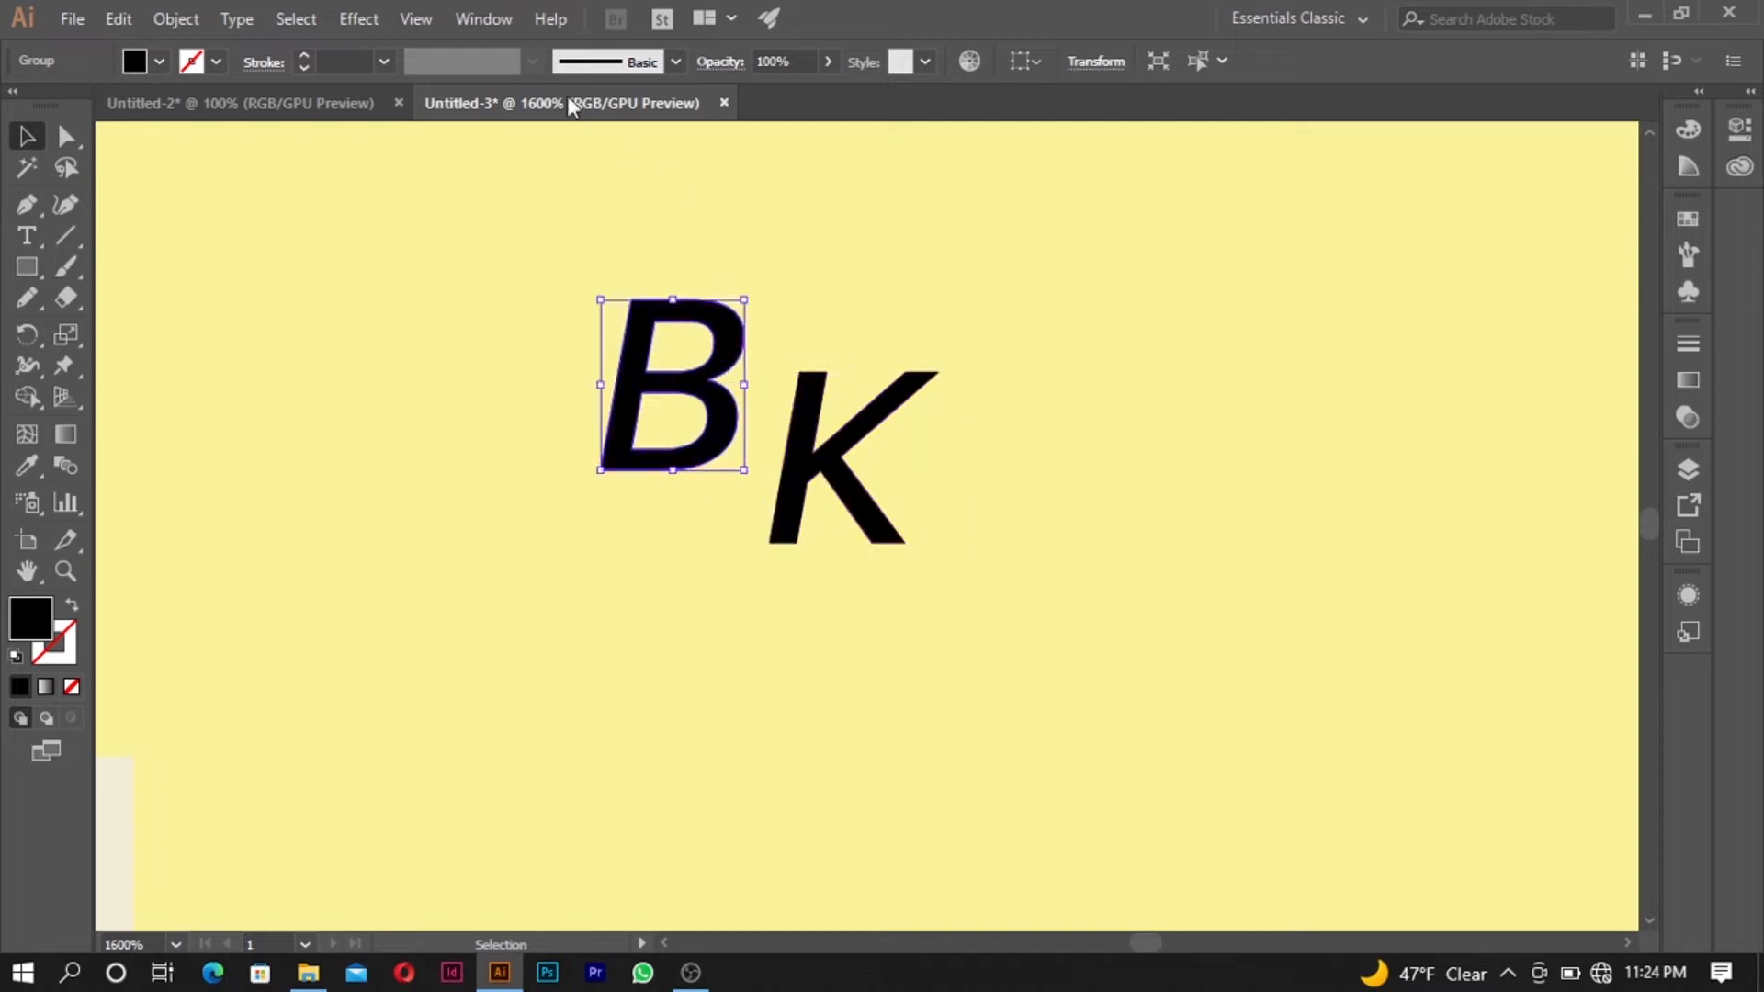
# - Add a 1 pt stroke to both the B and K outlines to thicken them
pyautogui.click(799, 427)
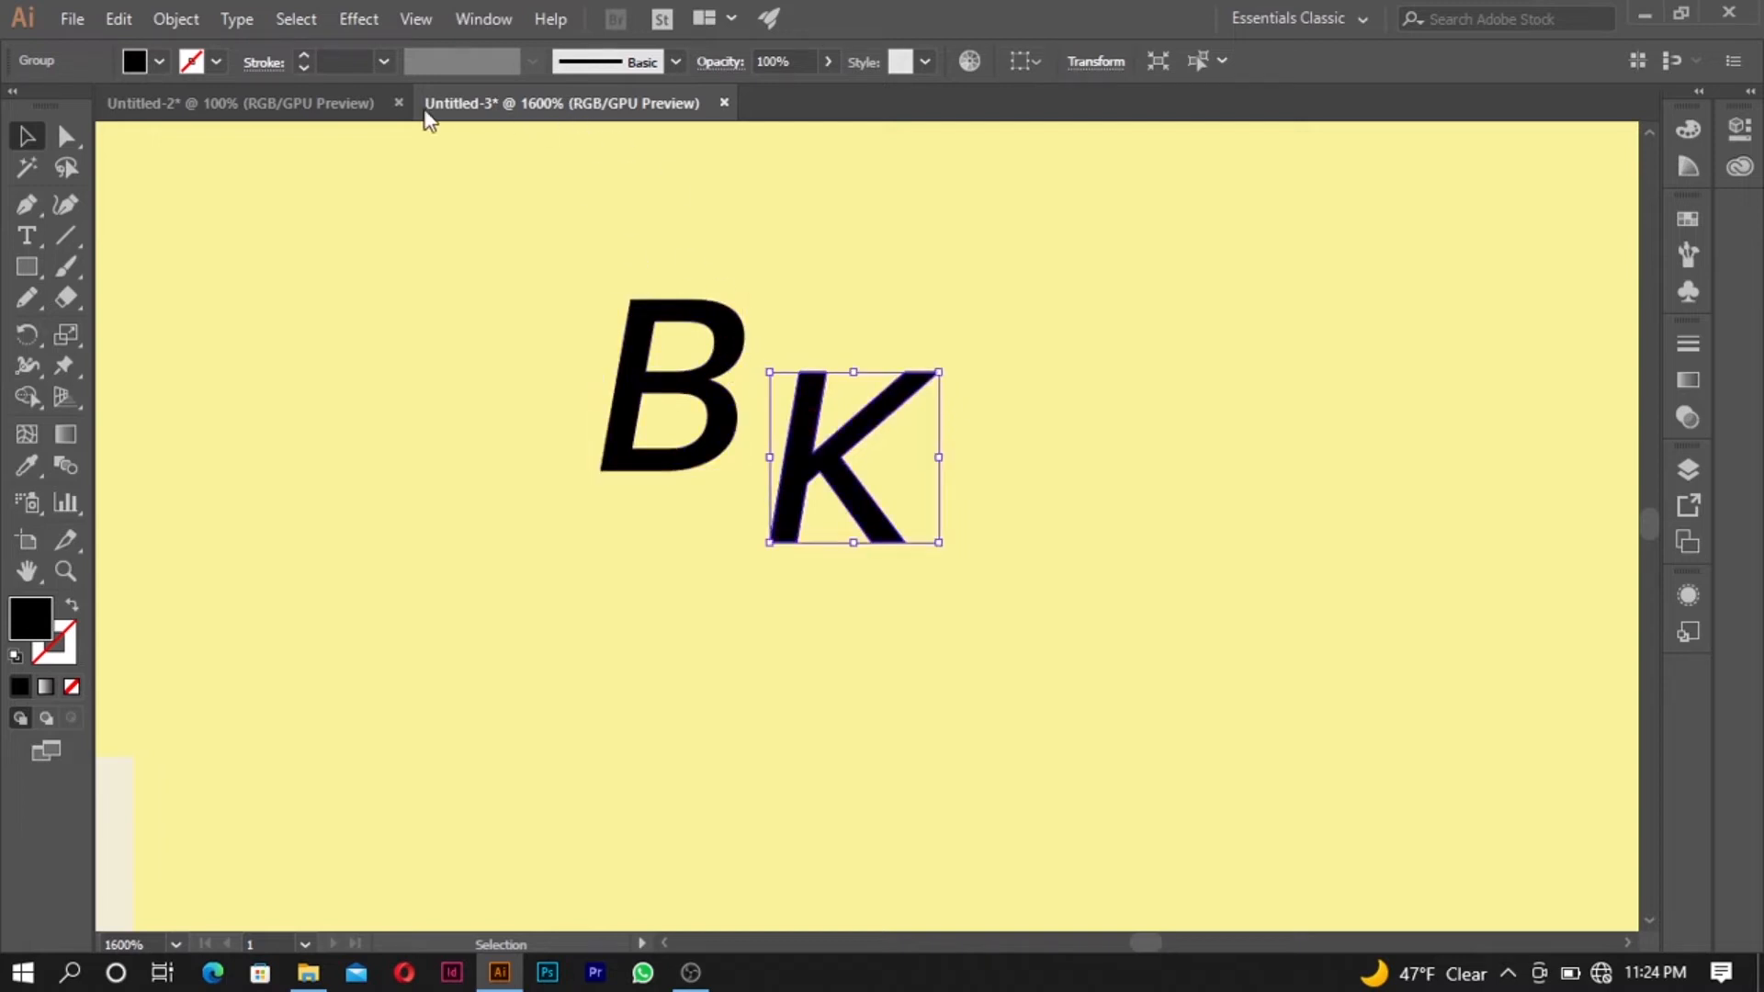
pyautogui.keyDown('shift'); pyautogui.click(726, 359); pyautogui.keyUp('shift')
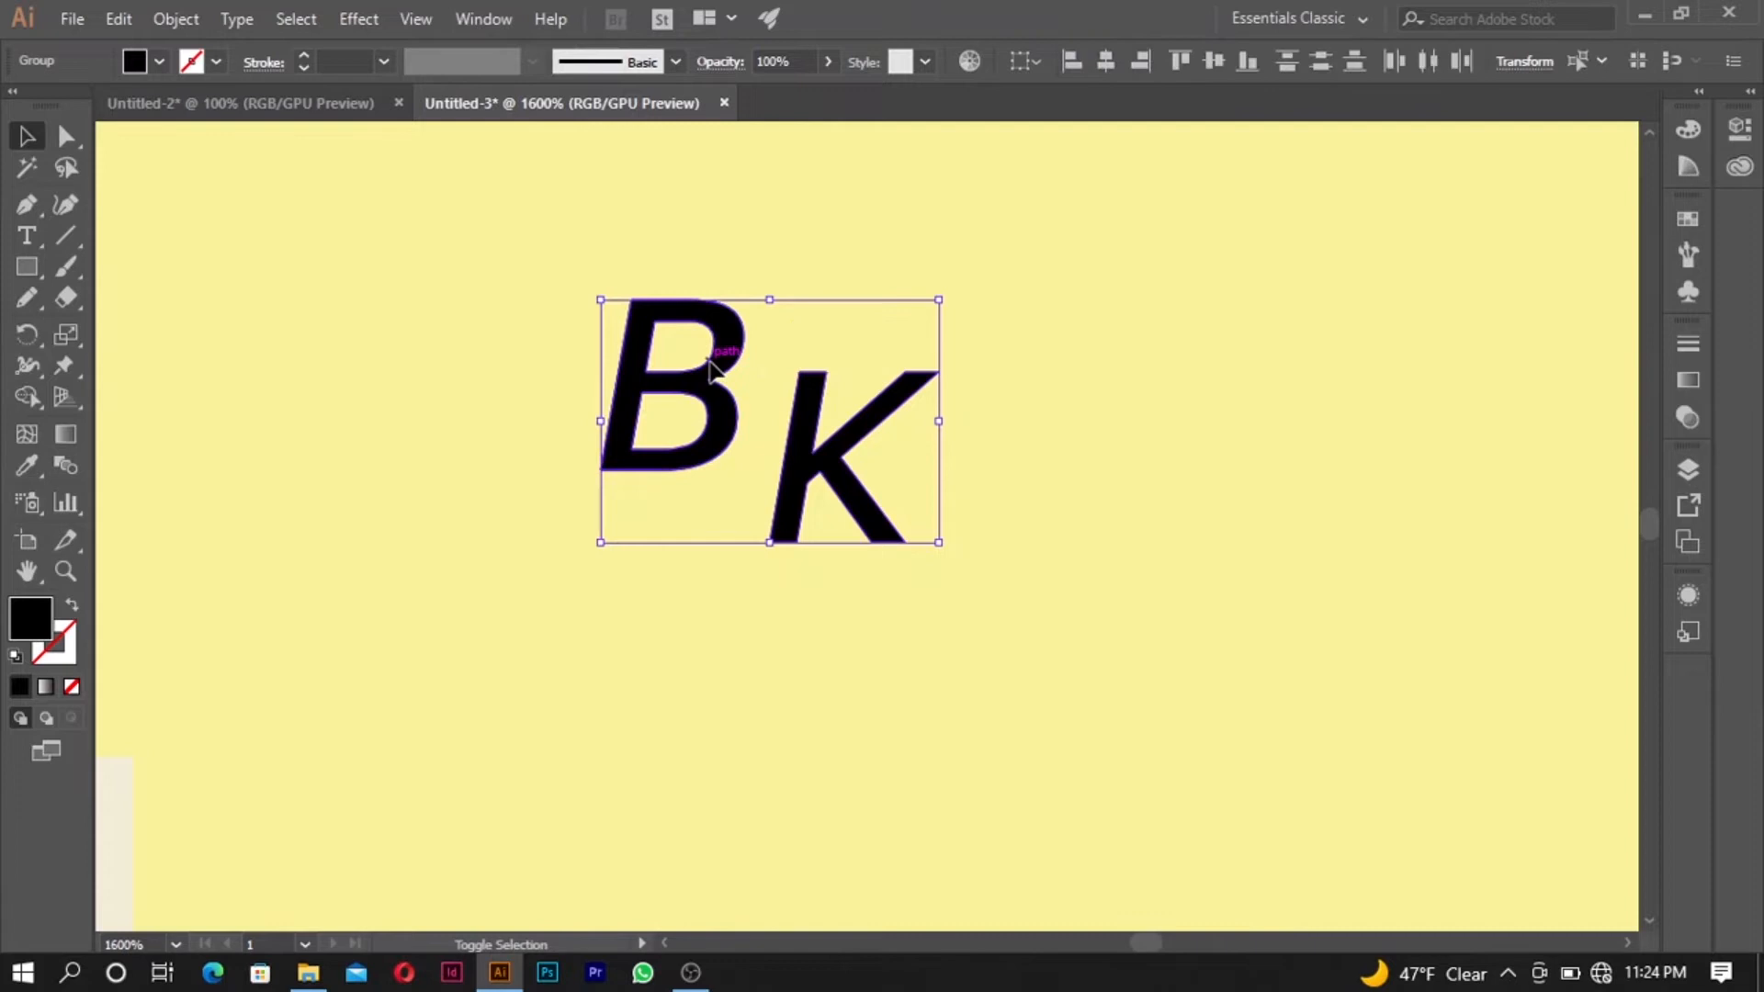
pyautogui.click(309, 55)
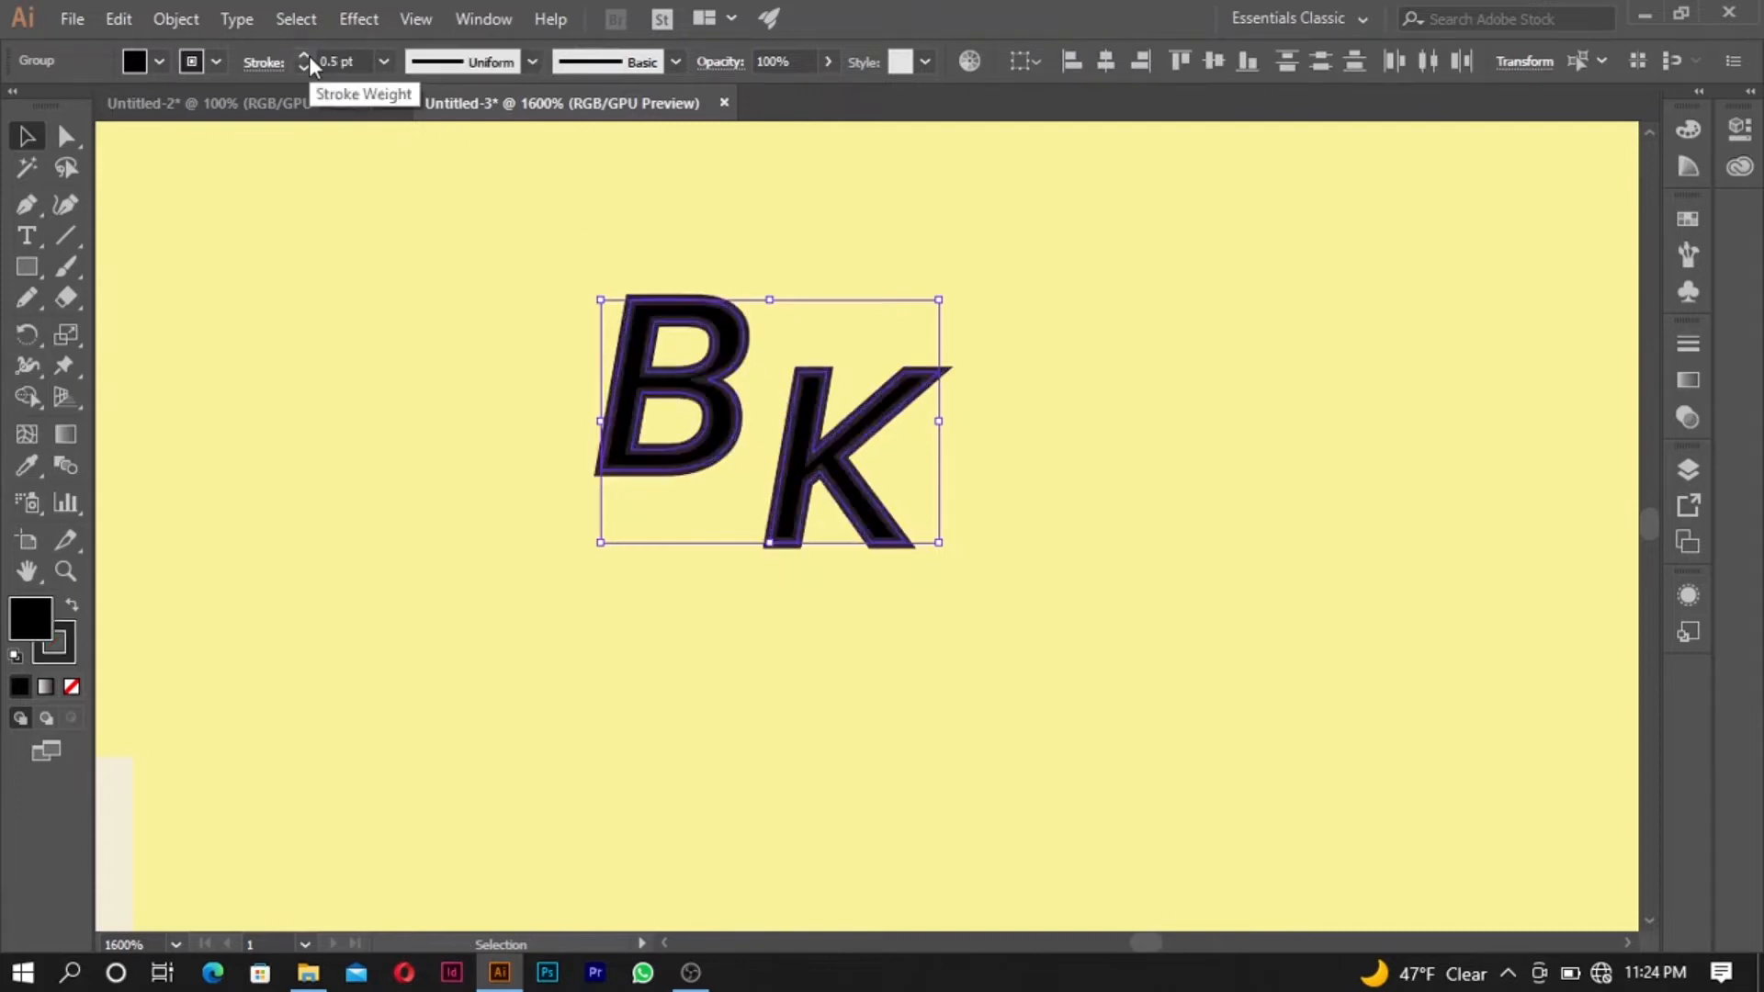
pyautogui.click(308, 55)
pyautogui.click(309, 55)
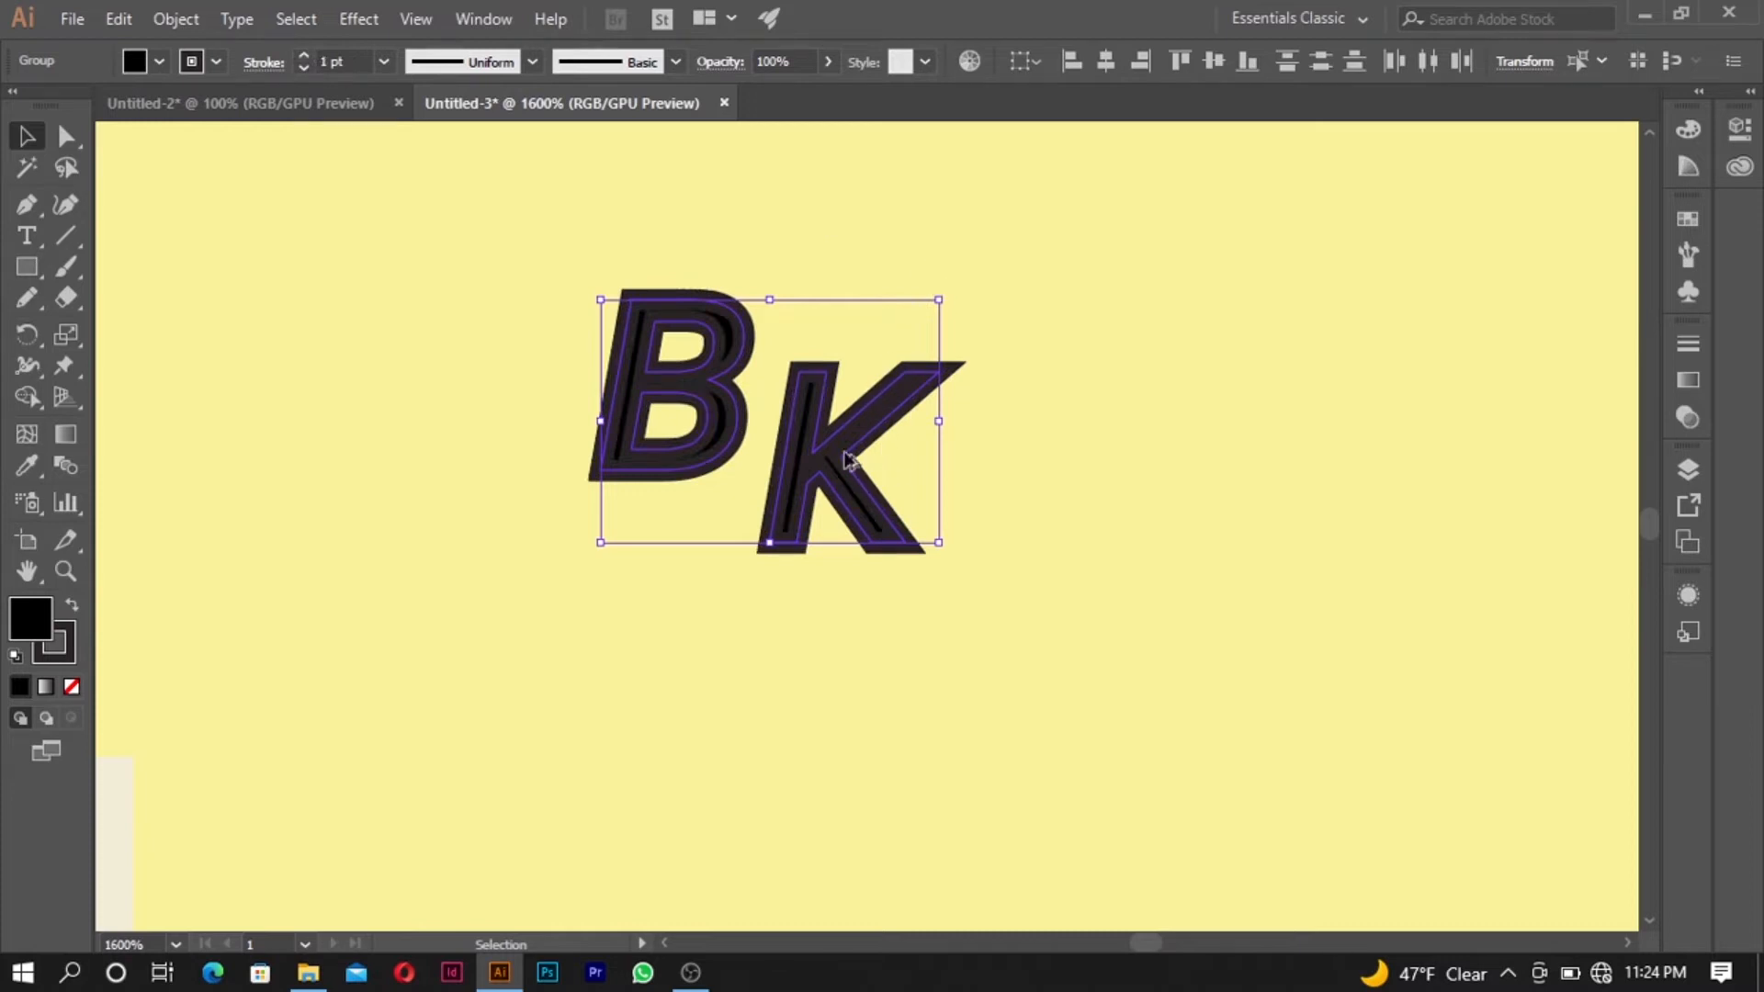
# - Change the stroke color of the B and K to pure black, matching their fill
pyautogui.scroll(2, 846, 457)
pyautogui.scroll(-1, 846, 456)
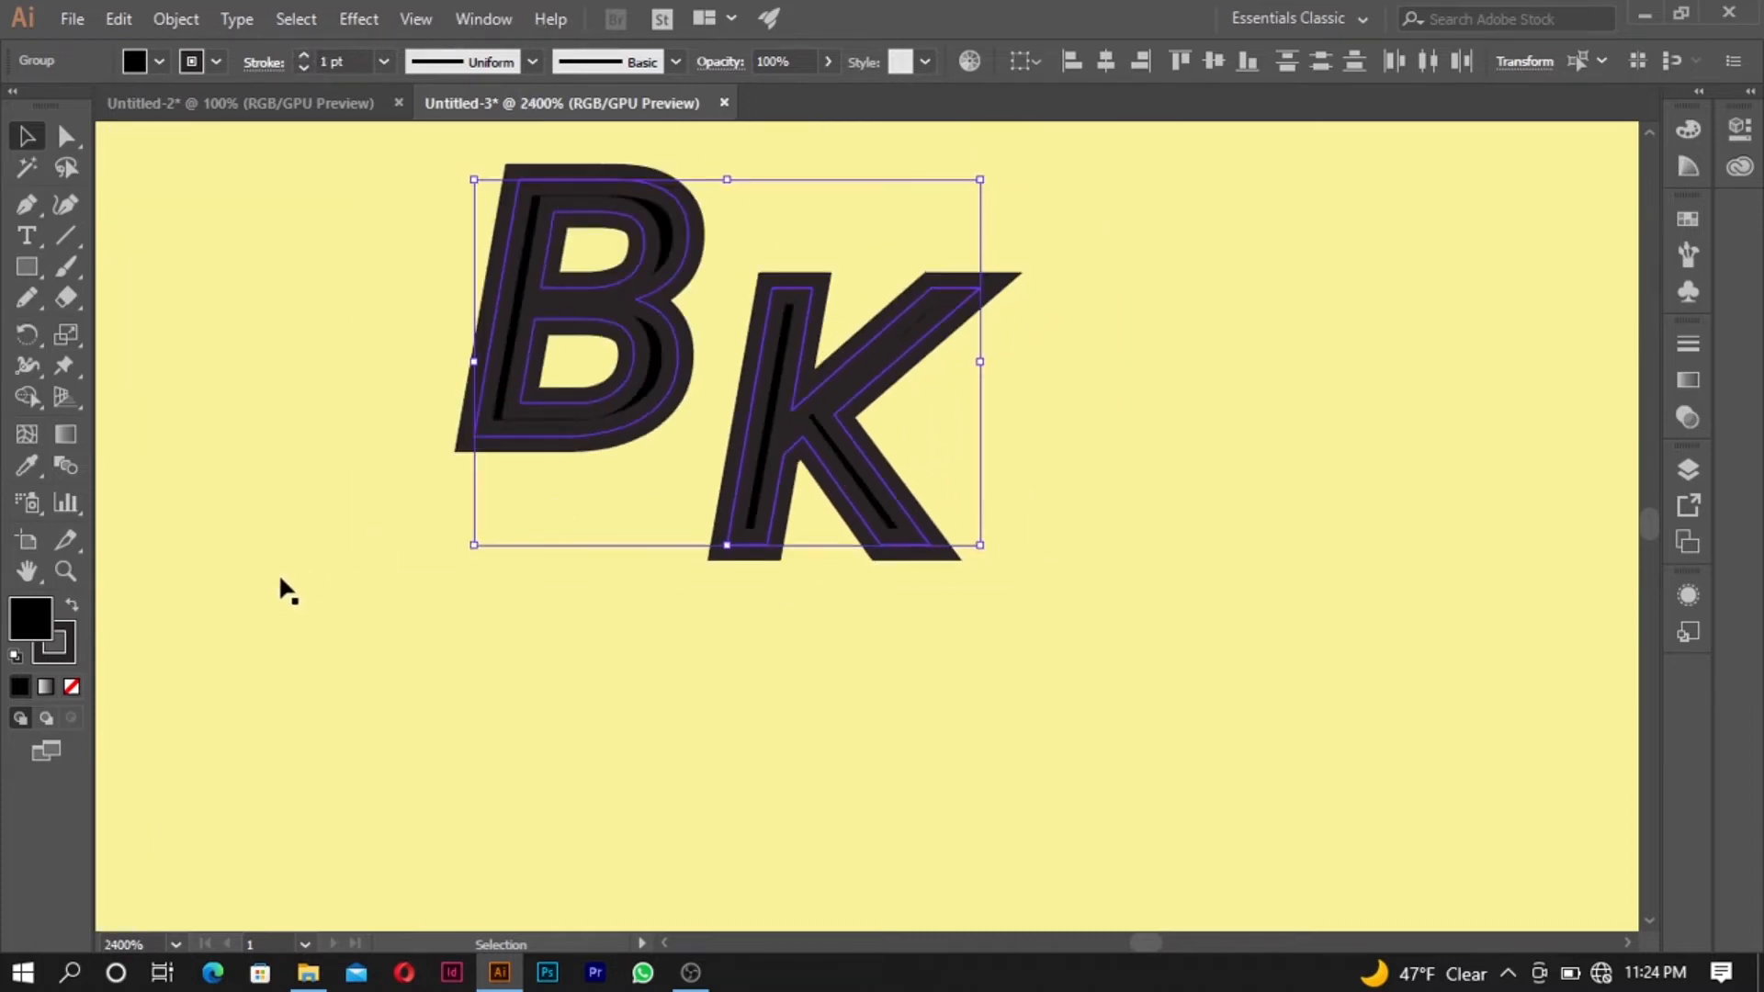
pyautogui.click(55, 637)
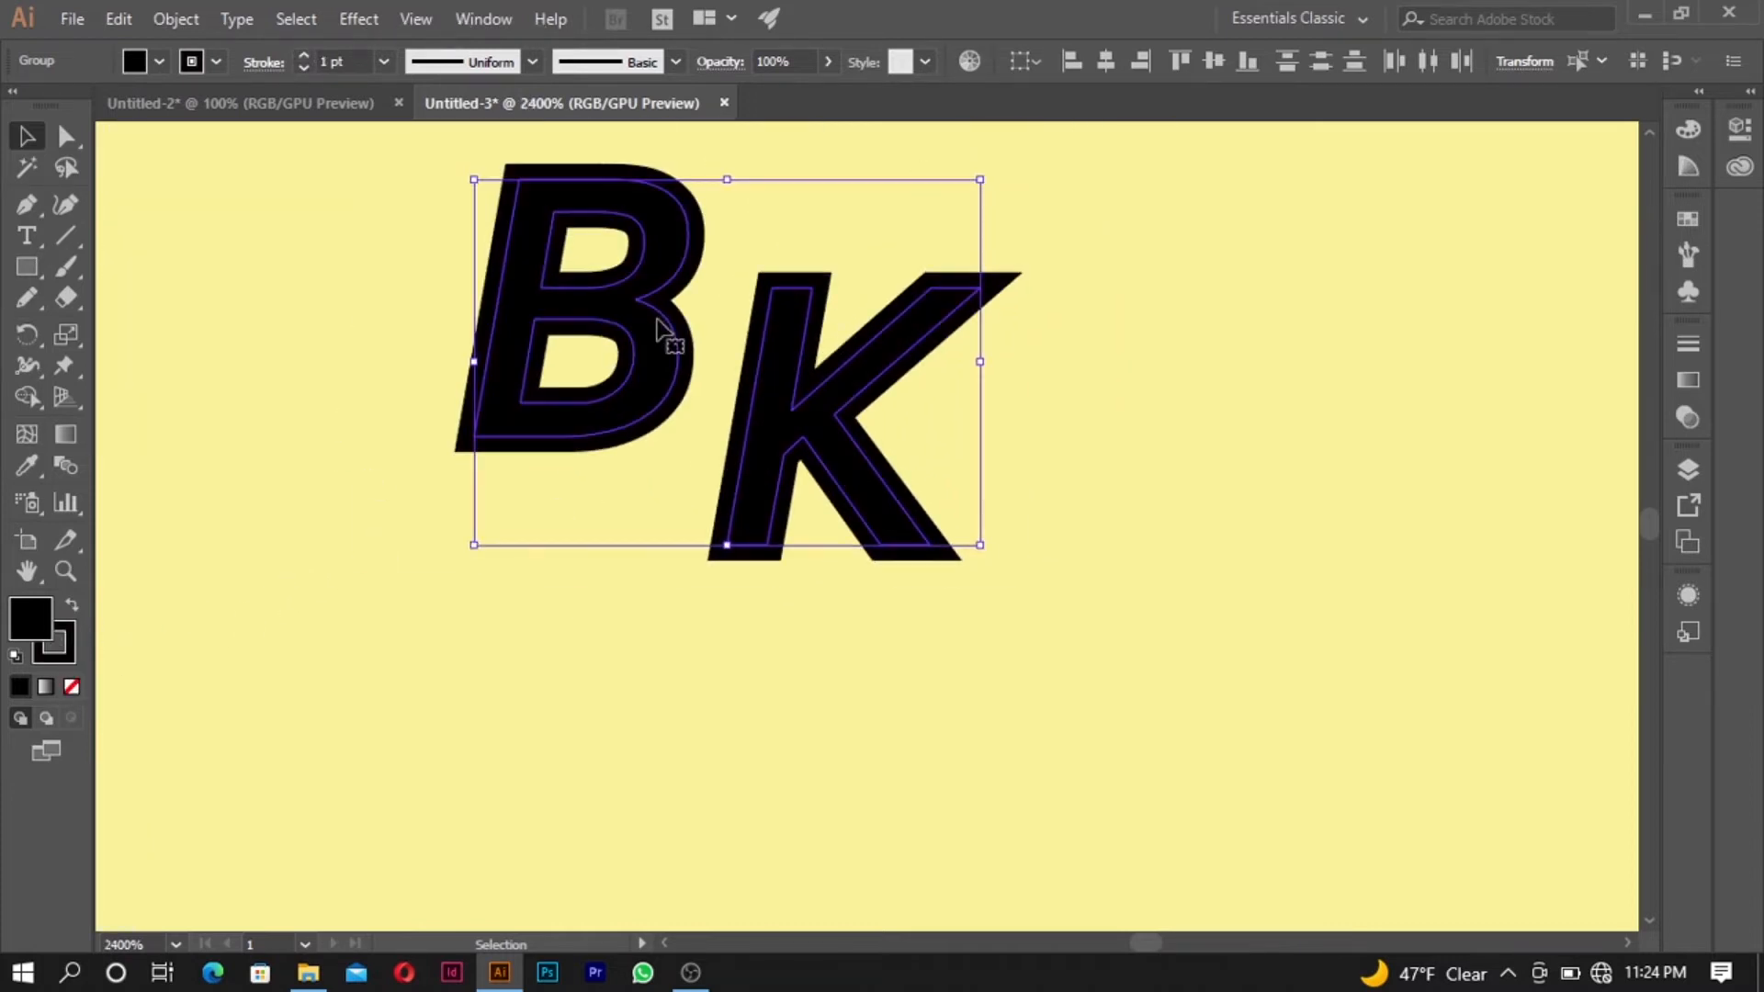
pyautogui.click(705, 291)
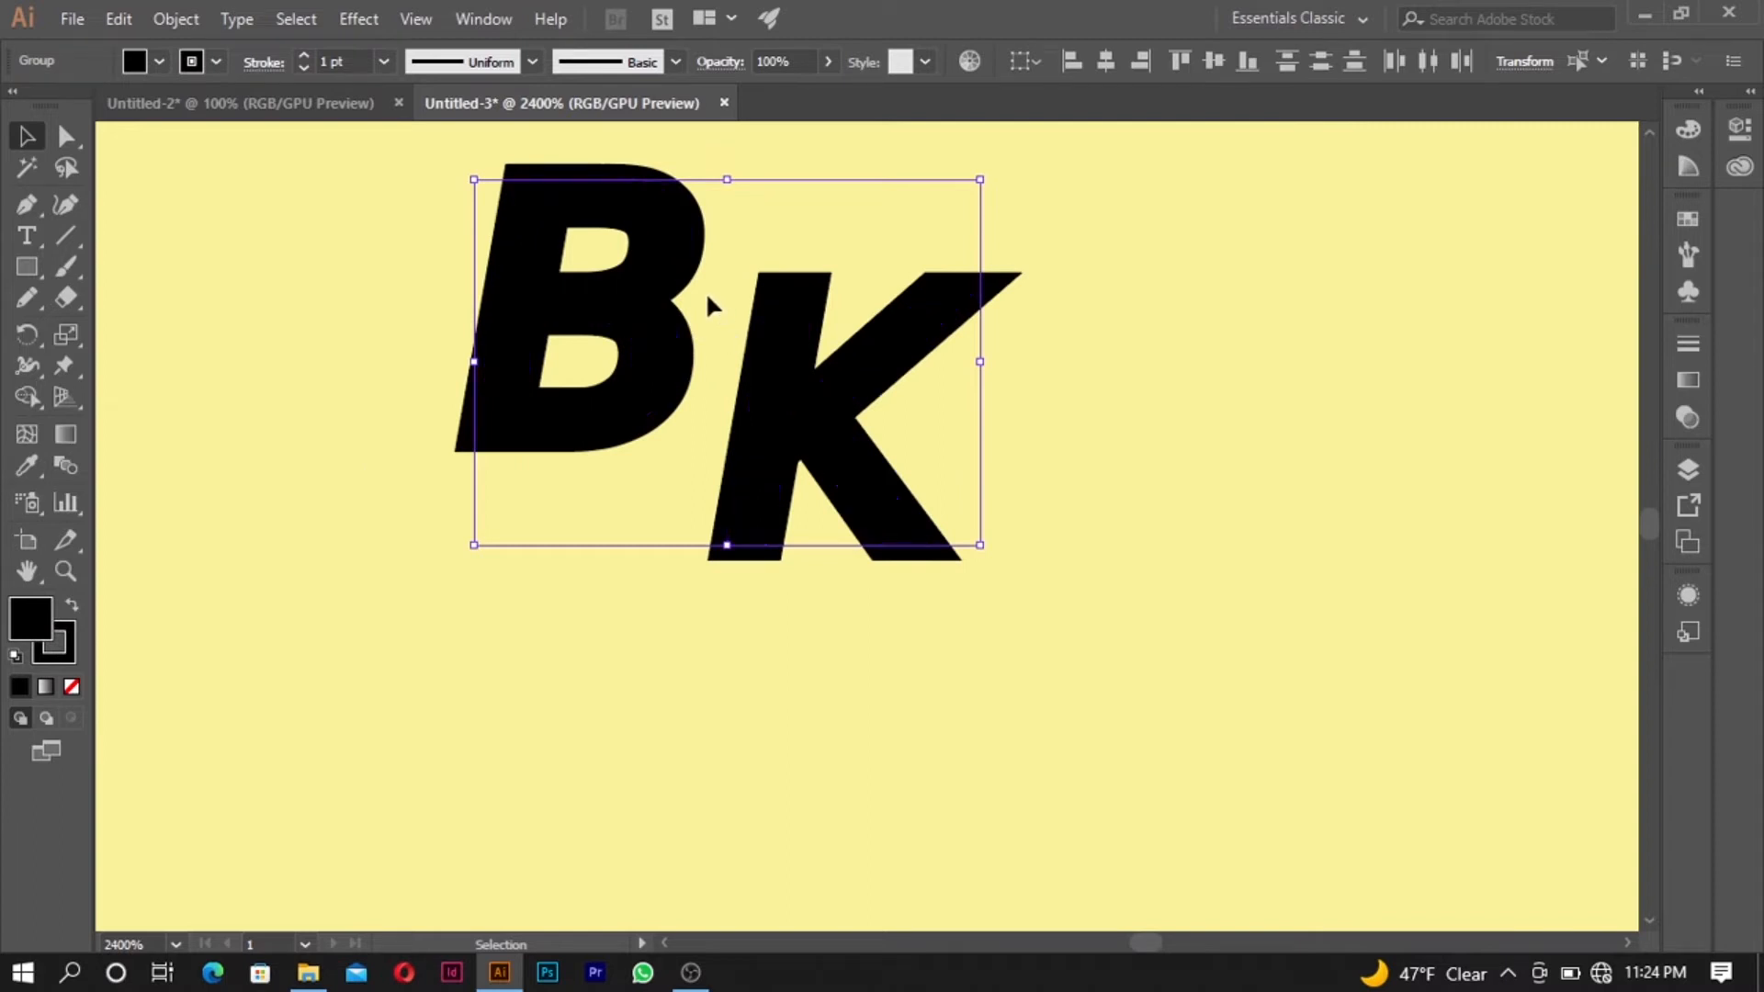
pyautogui.click(667, 303)
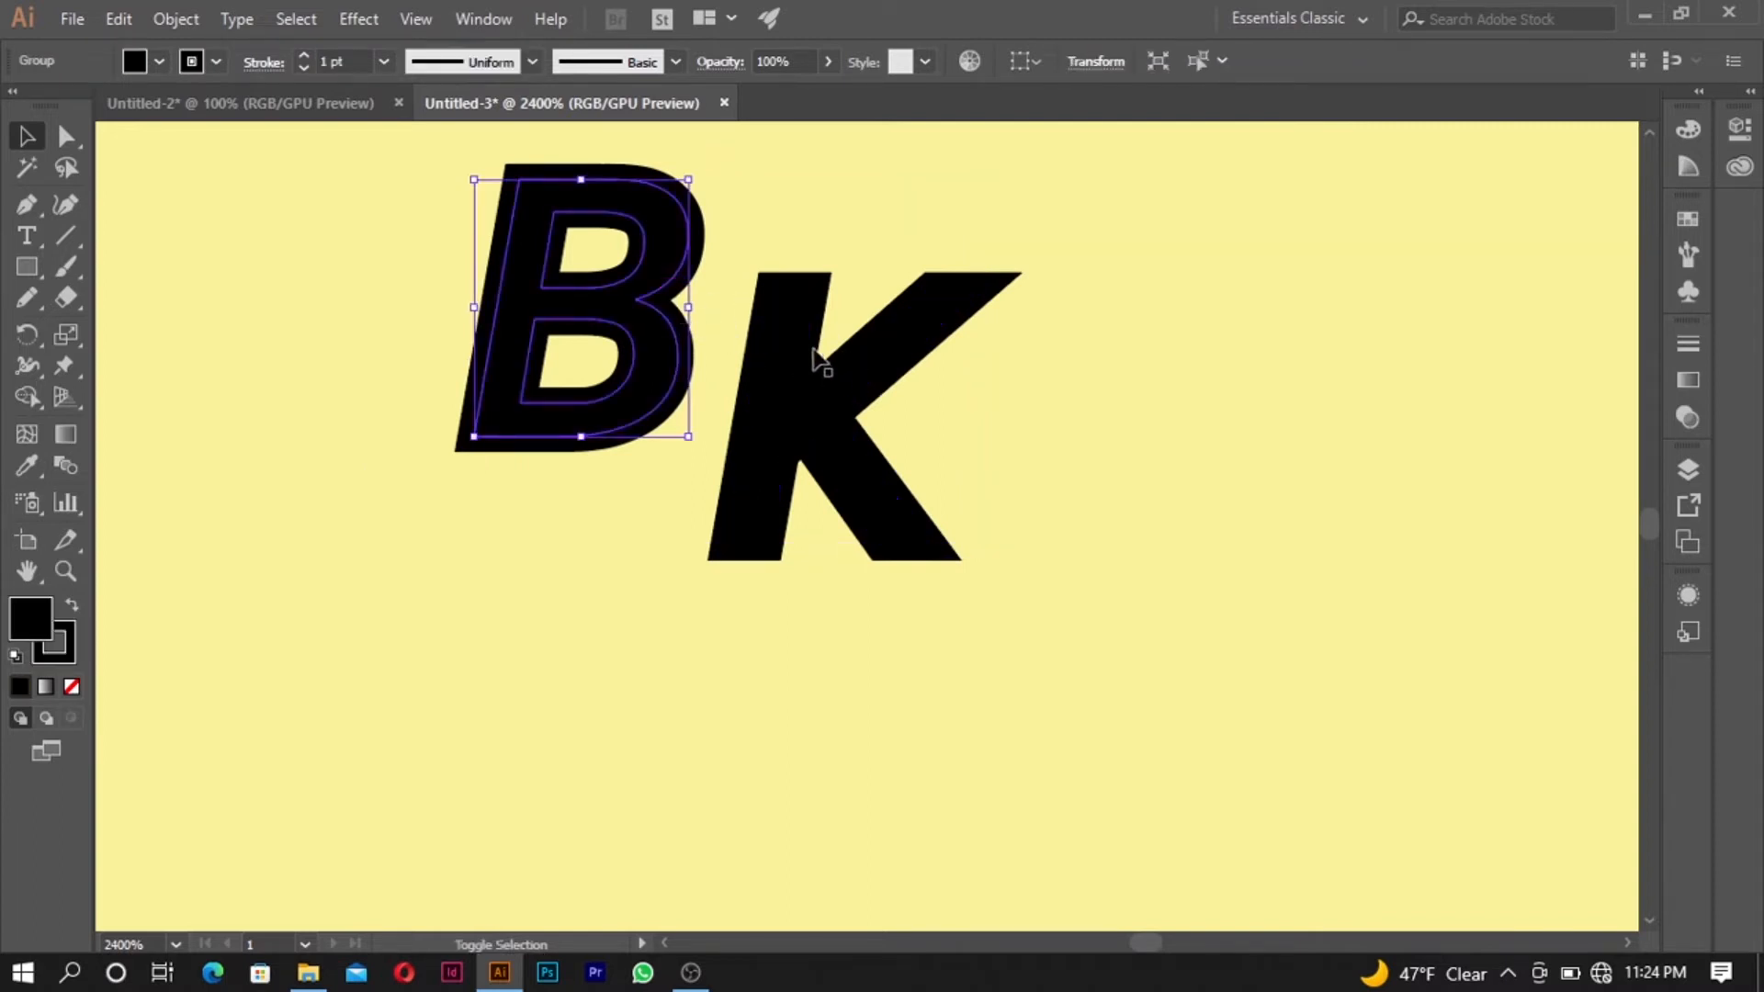
# - Try a different fill color on the B and undo it
pyautogui.keyDown('shift'); pyautogui.click(804, 332); pyautogui.keyUp('shift')
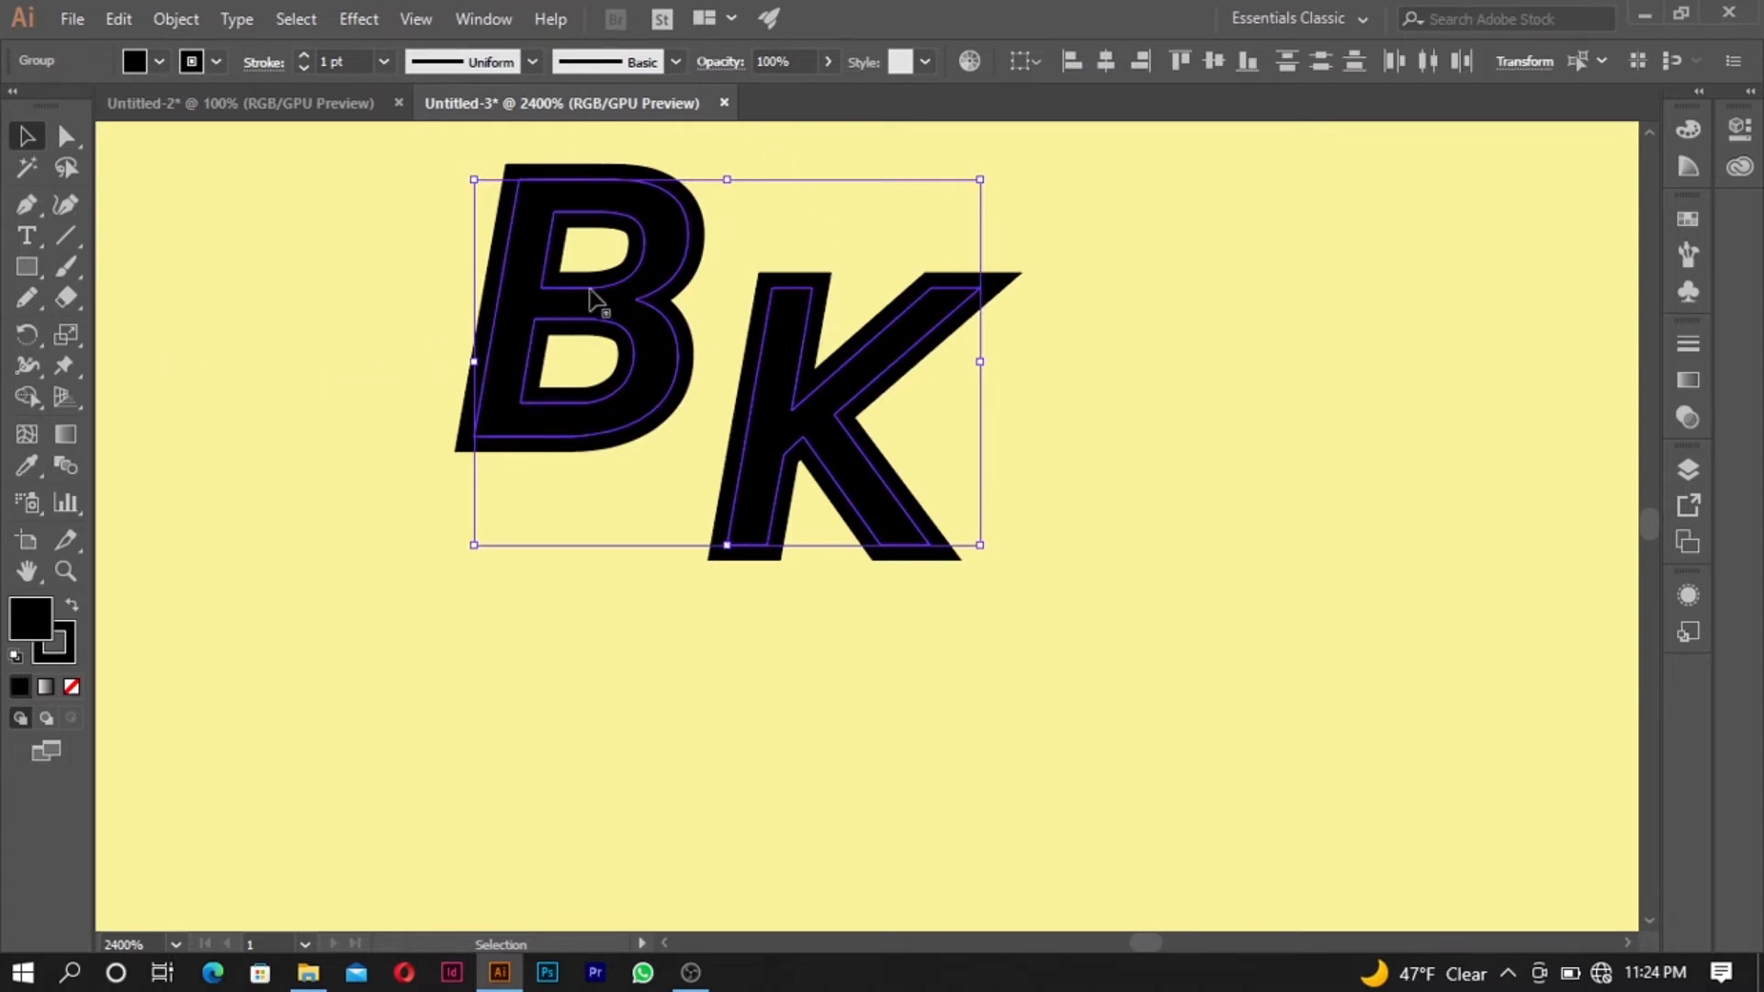
pyautogui.click(729, 248)
pyautogui.click(677, 261)
pyautogui.doubleClick(31, 634)
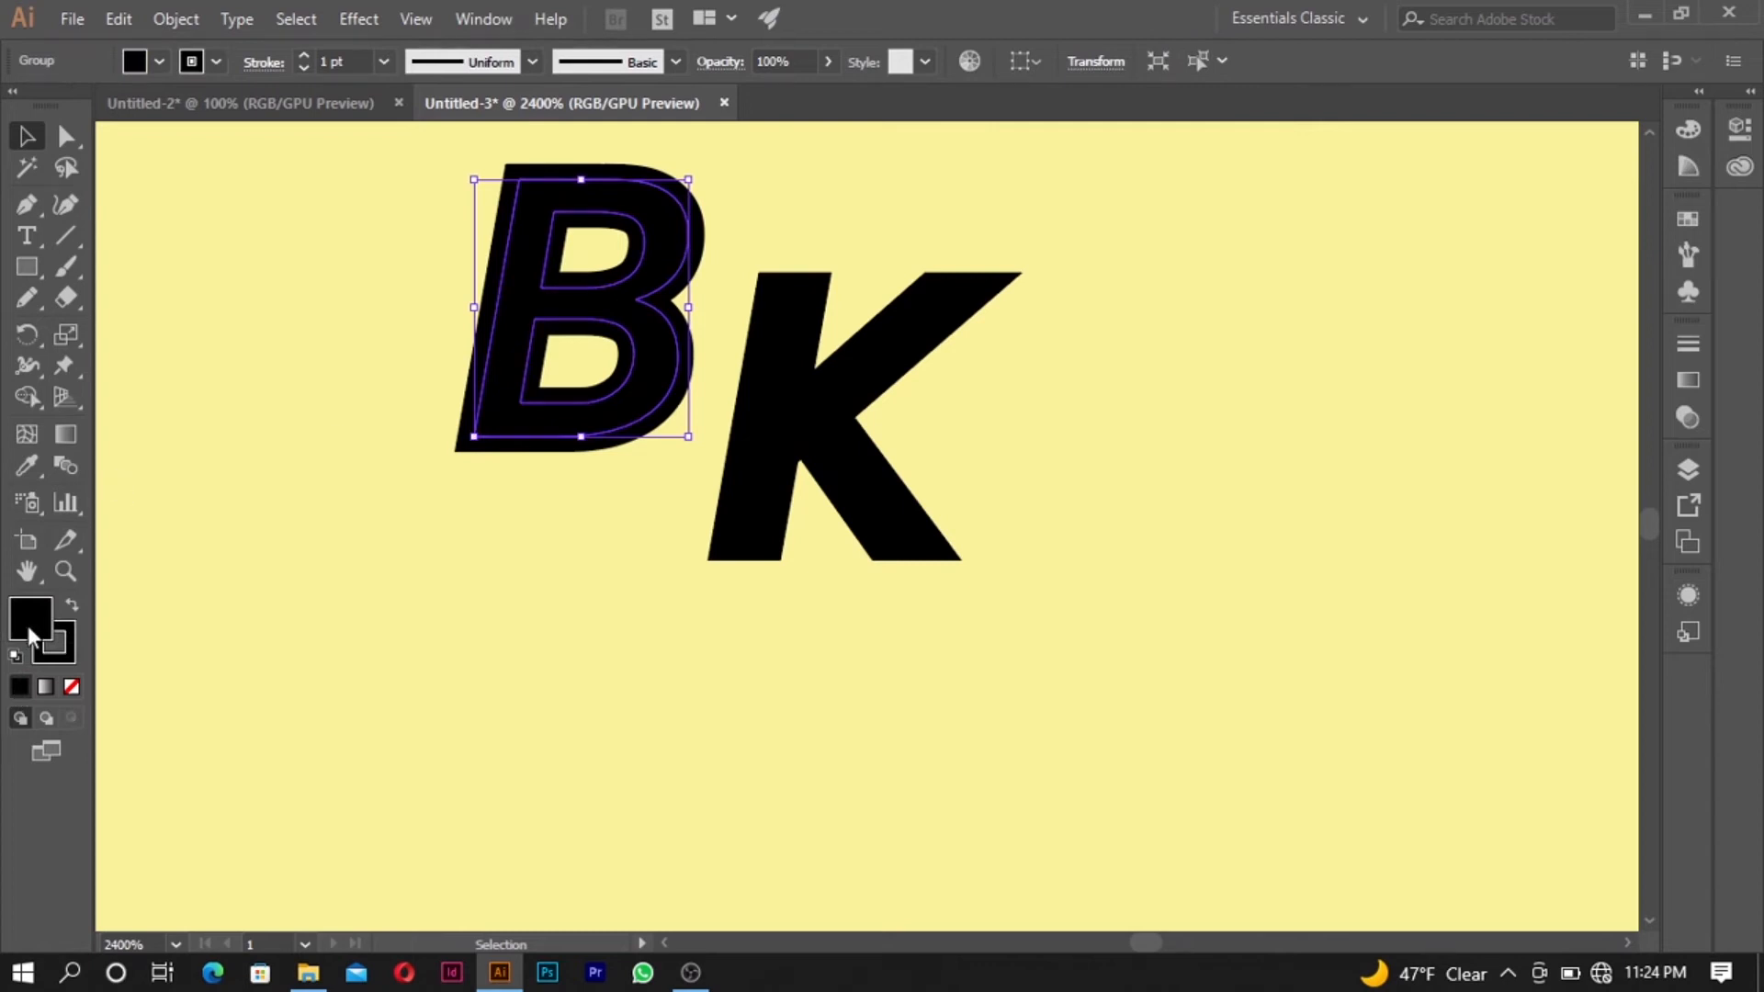
pyautogui.moveTo(1149, 447); pyautogui.dragTo(1276, 319)
pyautogui.click(1518, 357)
pyautogui.press('a')
pyautogui.hotkey('ctrl', 'z')
pyautogui.press('v')
# - Try to merge the B's fill and stroke areas with the Shape Builder, and undo the merge
pyautogui.scroll(2, 611, 234)
pyautogui.scroll(-2, 675, 266)
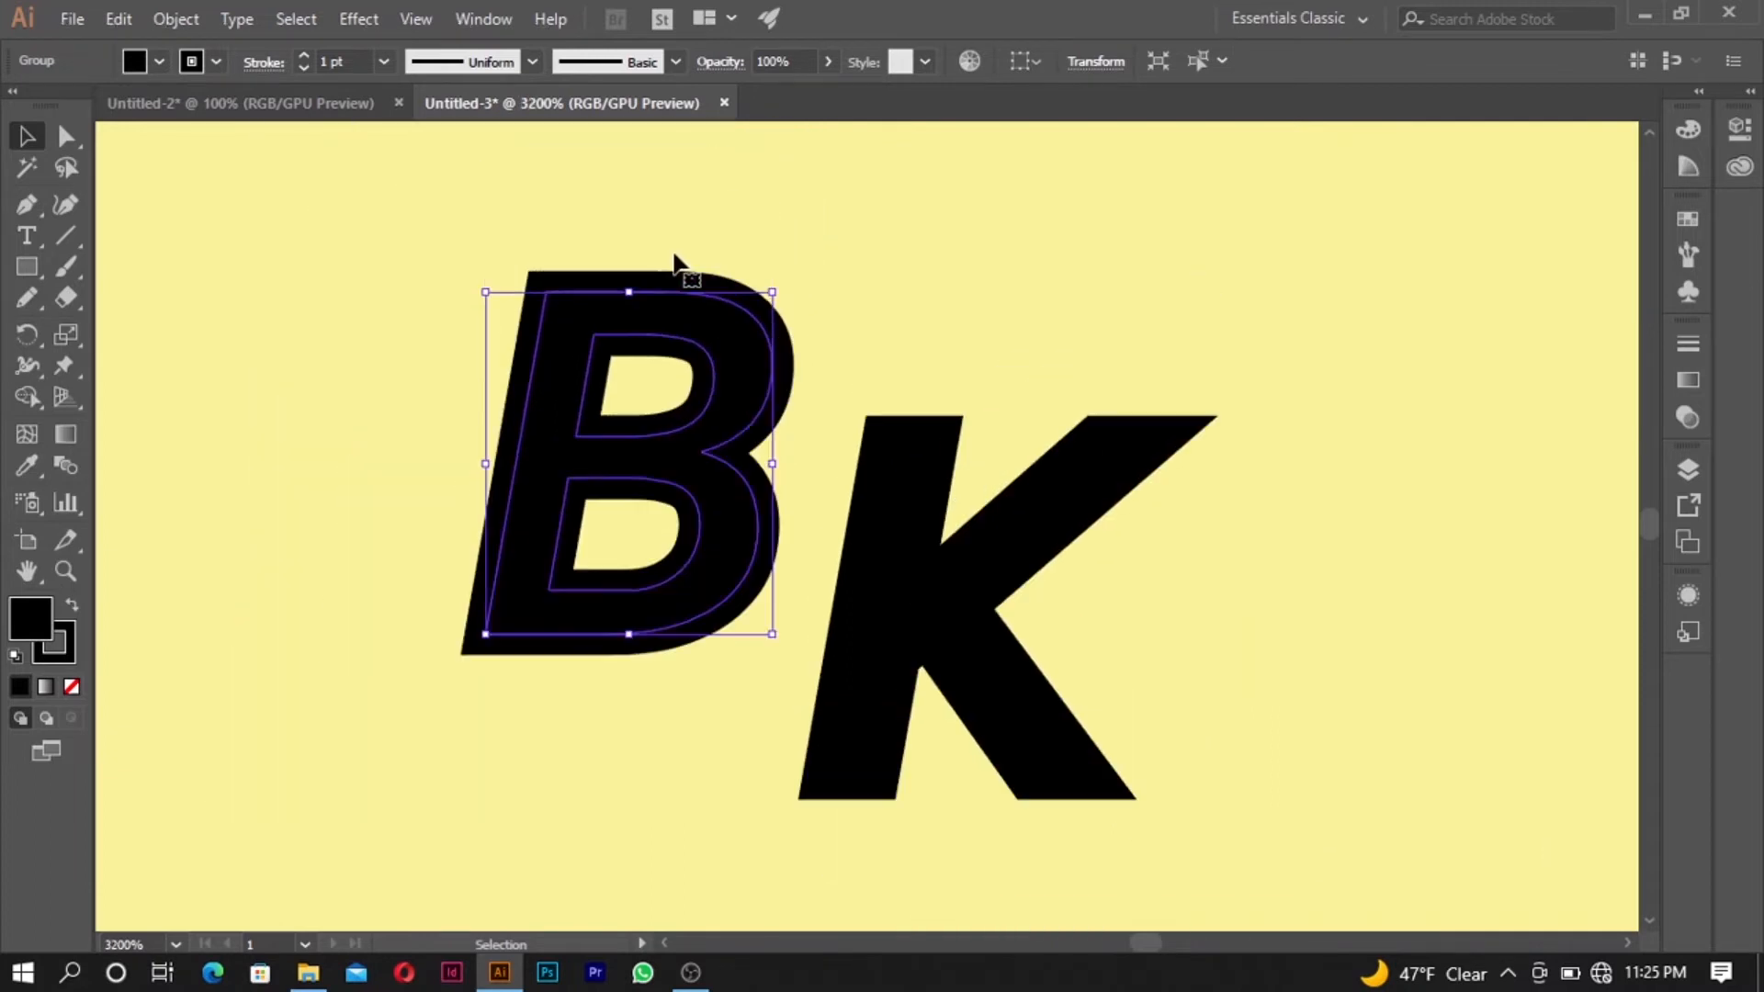
pyautogui.scroll(3, 677, 335)
pyautogui.scroll(-1, 732, 303)
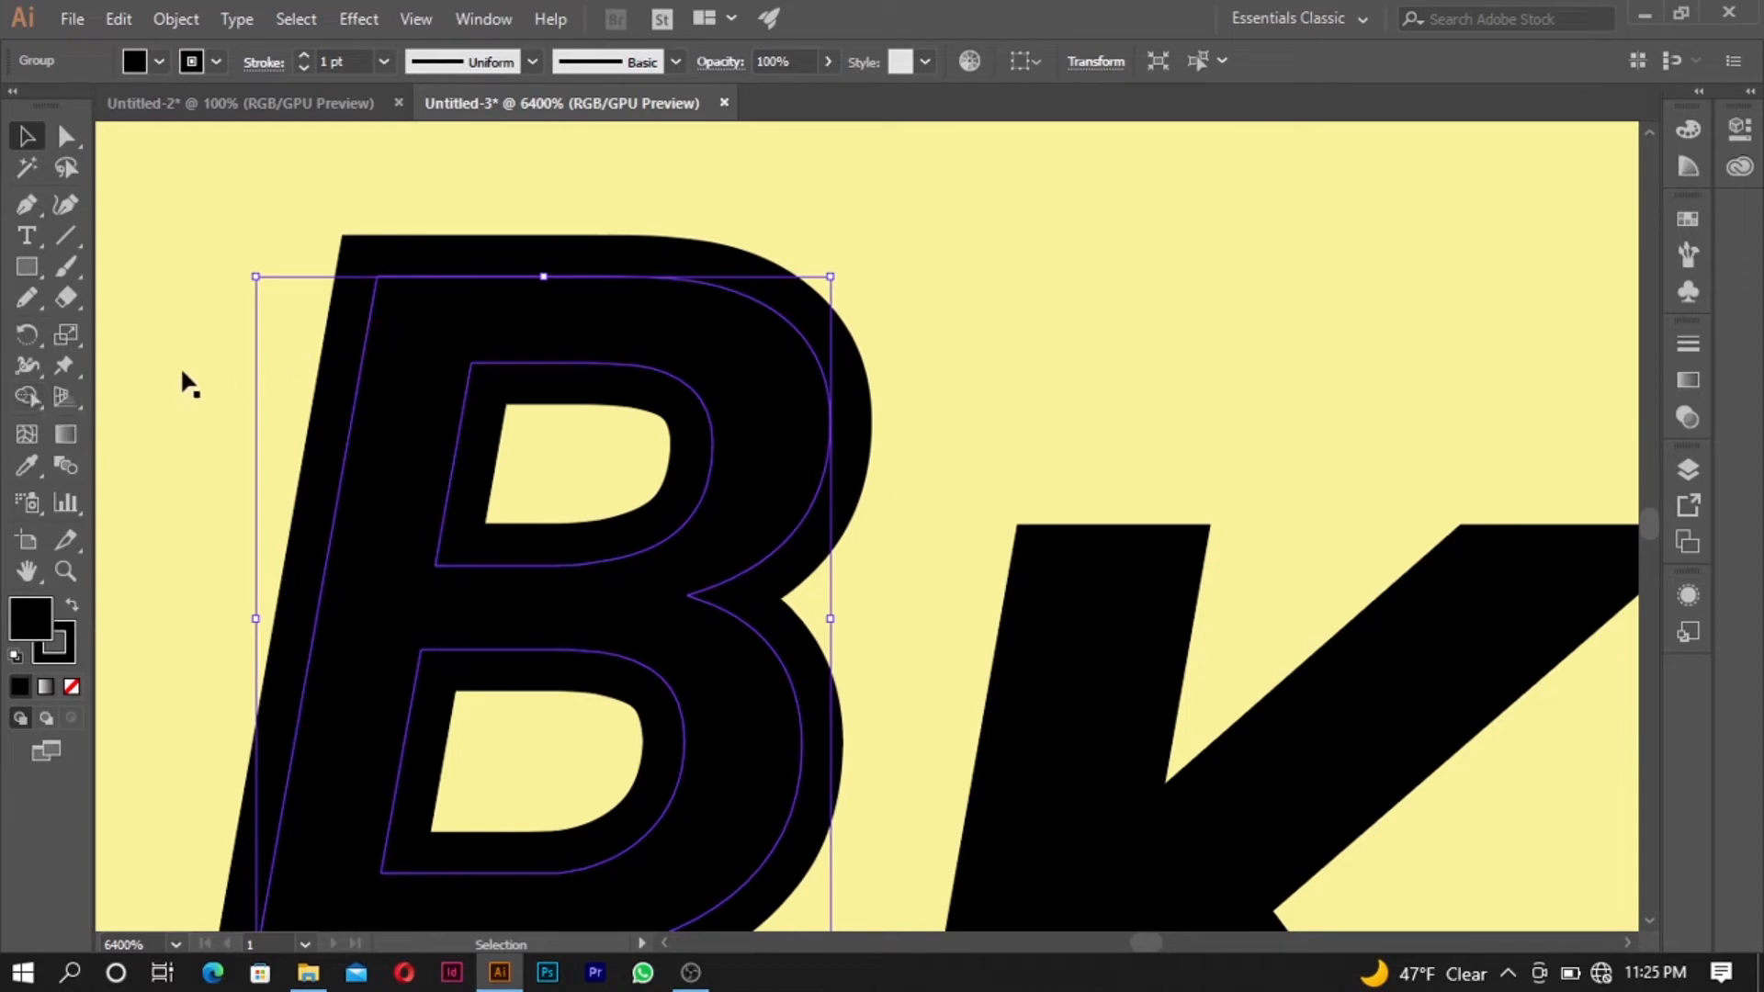
pyautogui.click(28, 400)
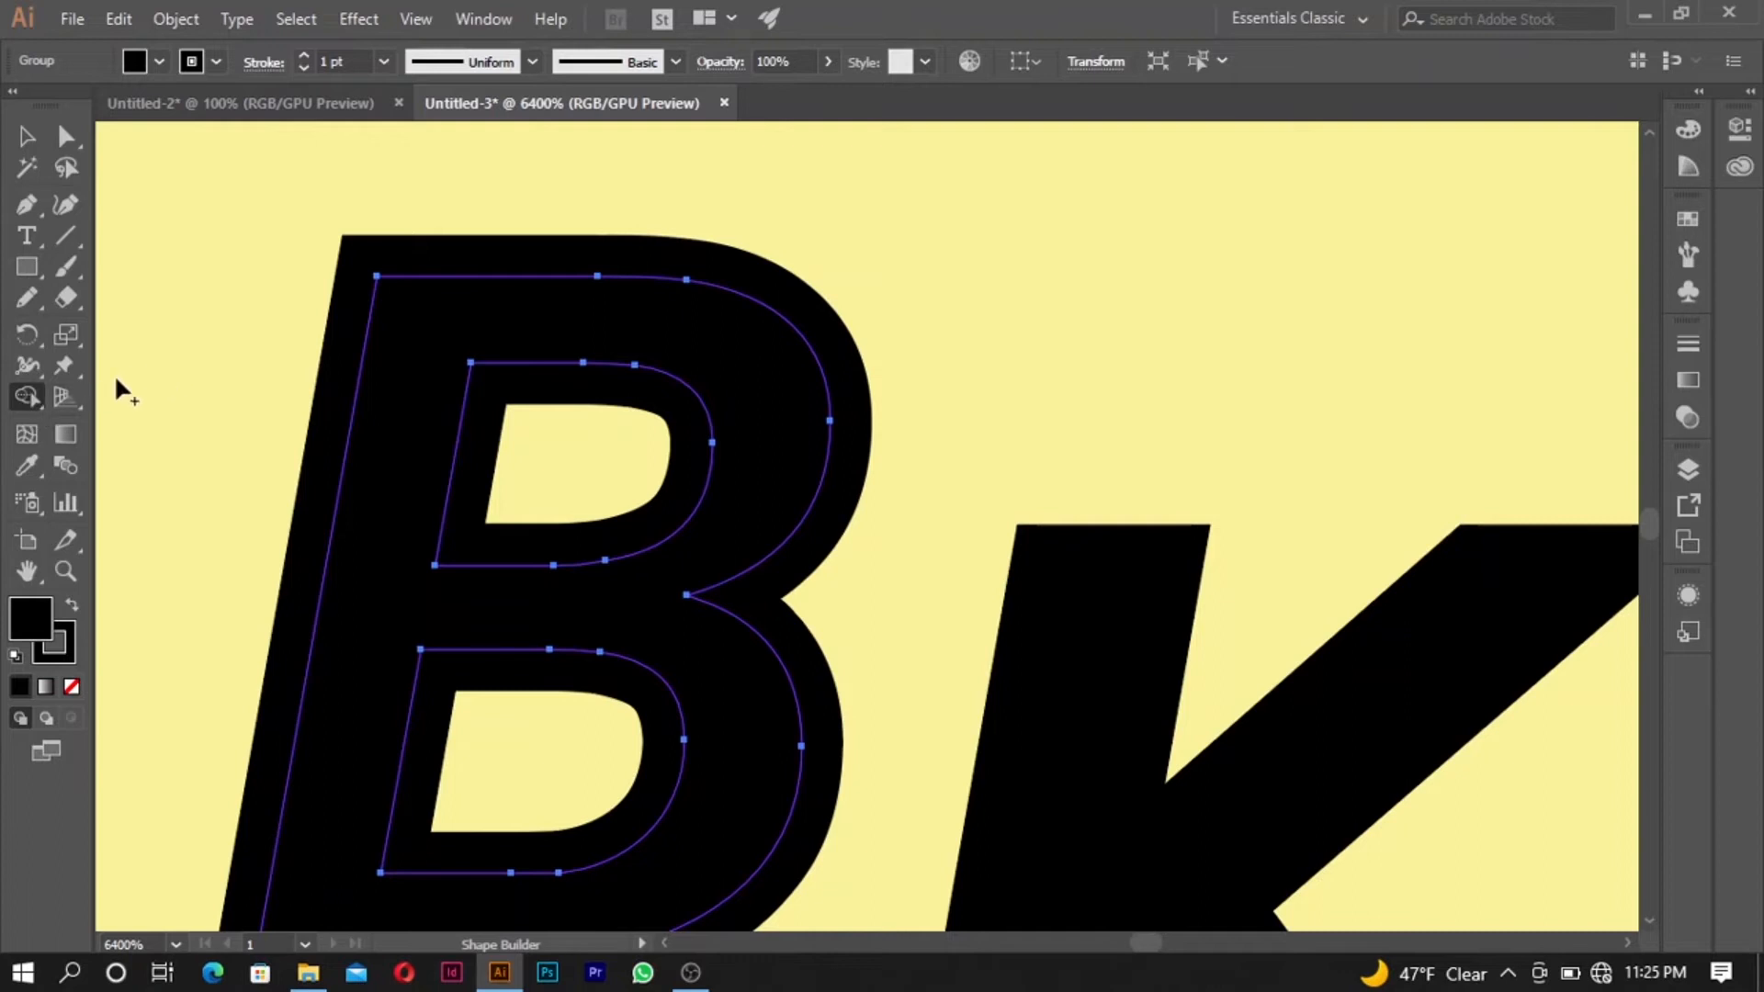
pyautogui.click(41, 408)
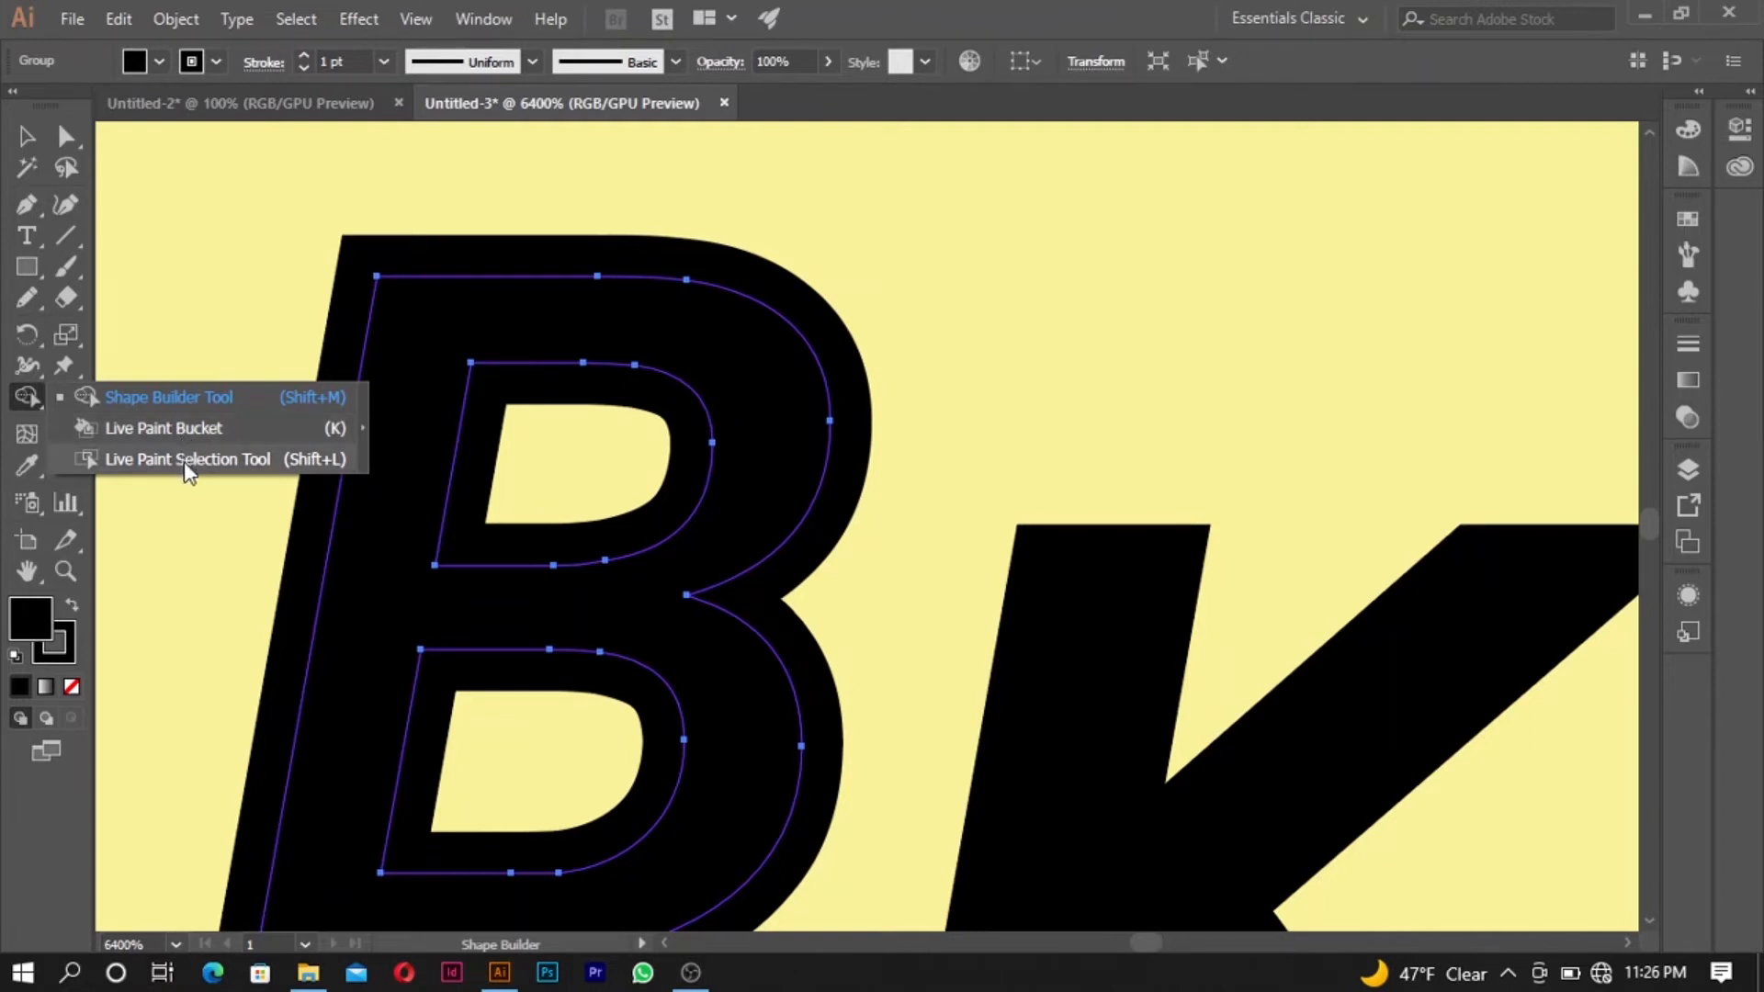
pyautogui.click(197, 398)
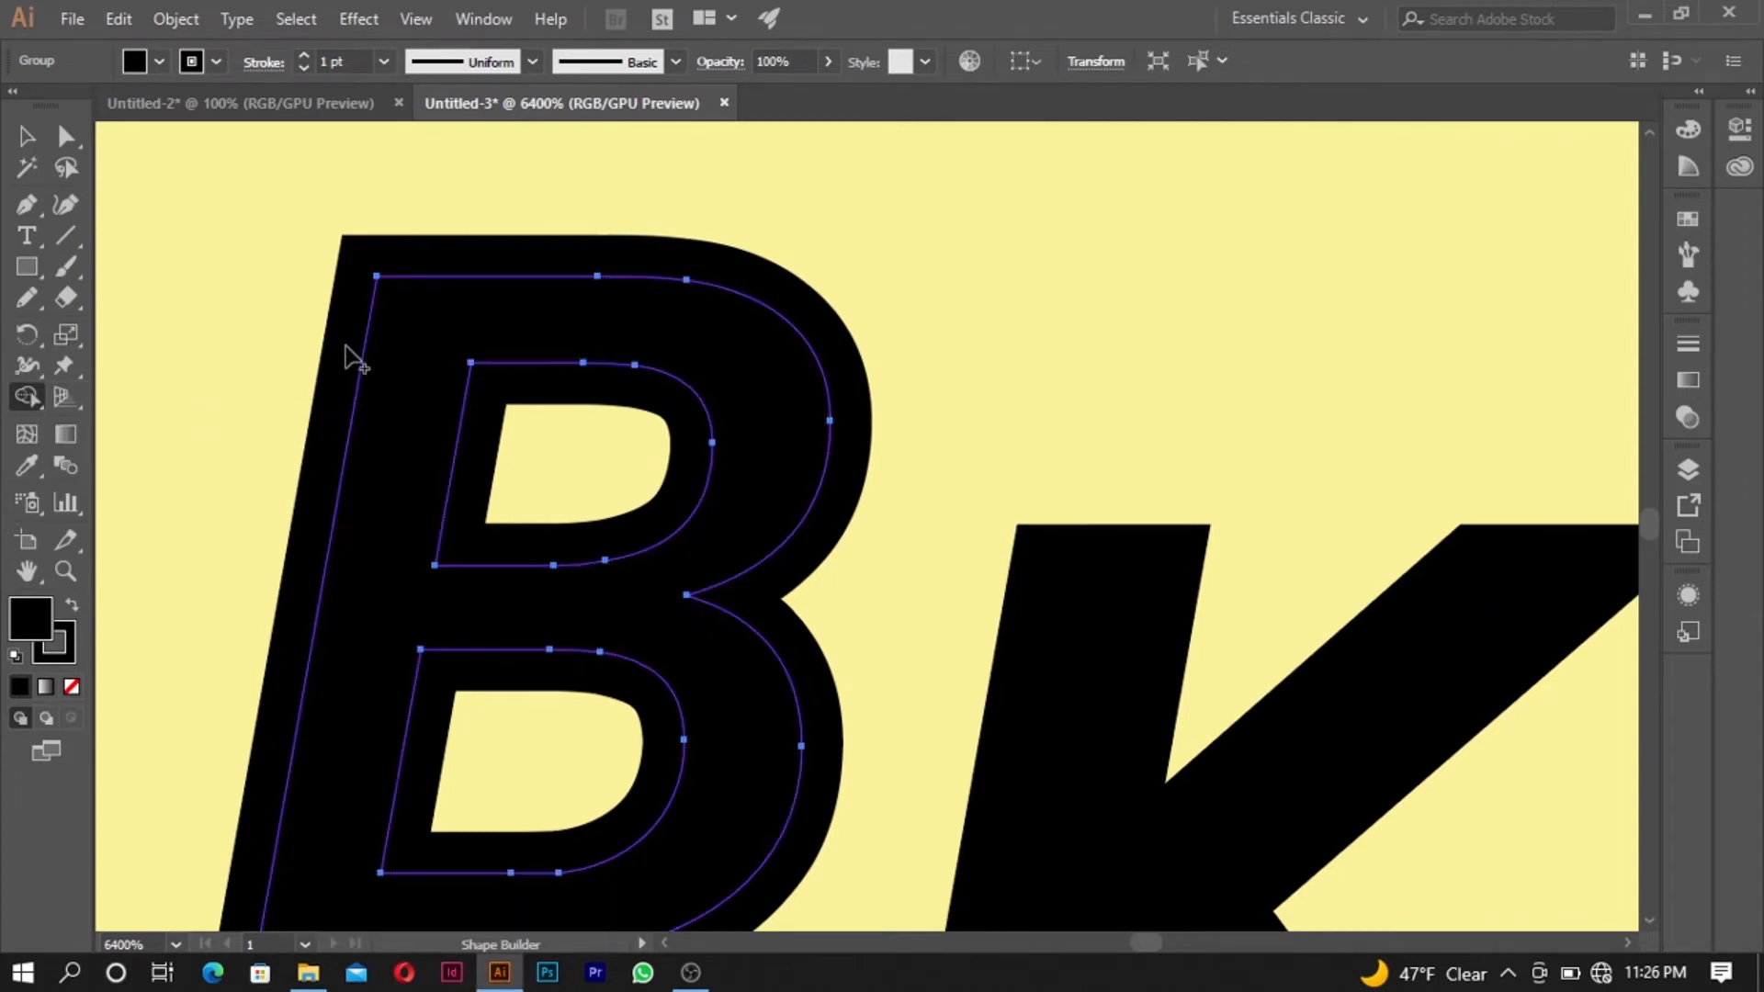
pyautogui.moveTo(354, 366); pyautogui.dragTo(469, 440)
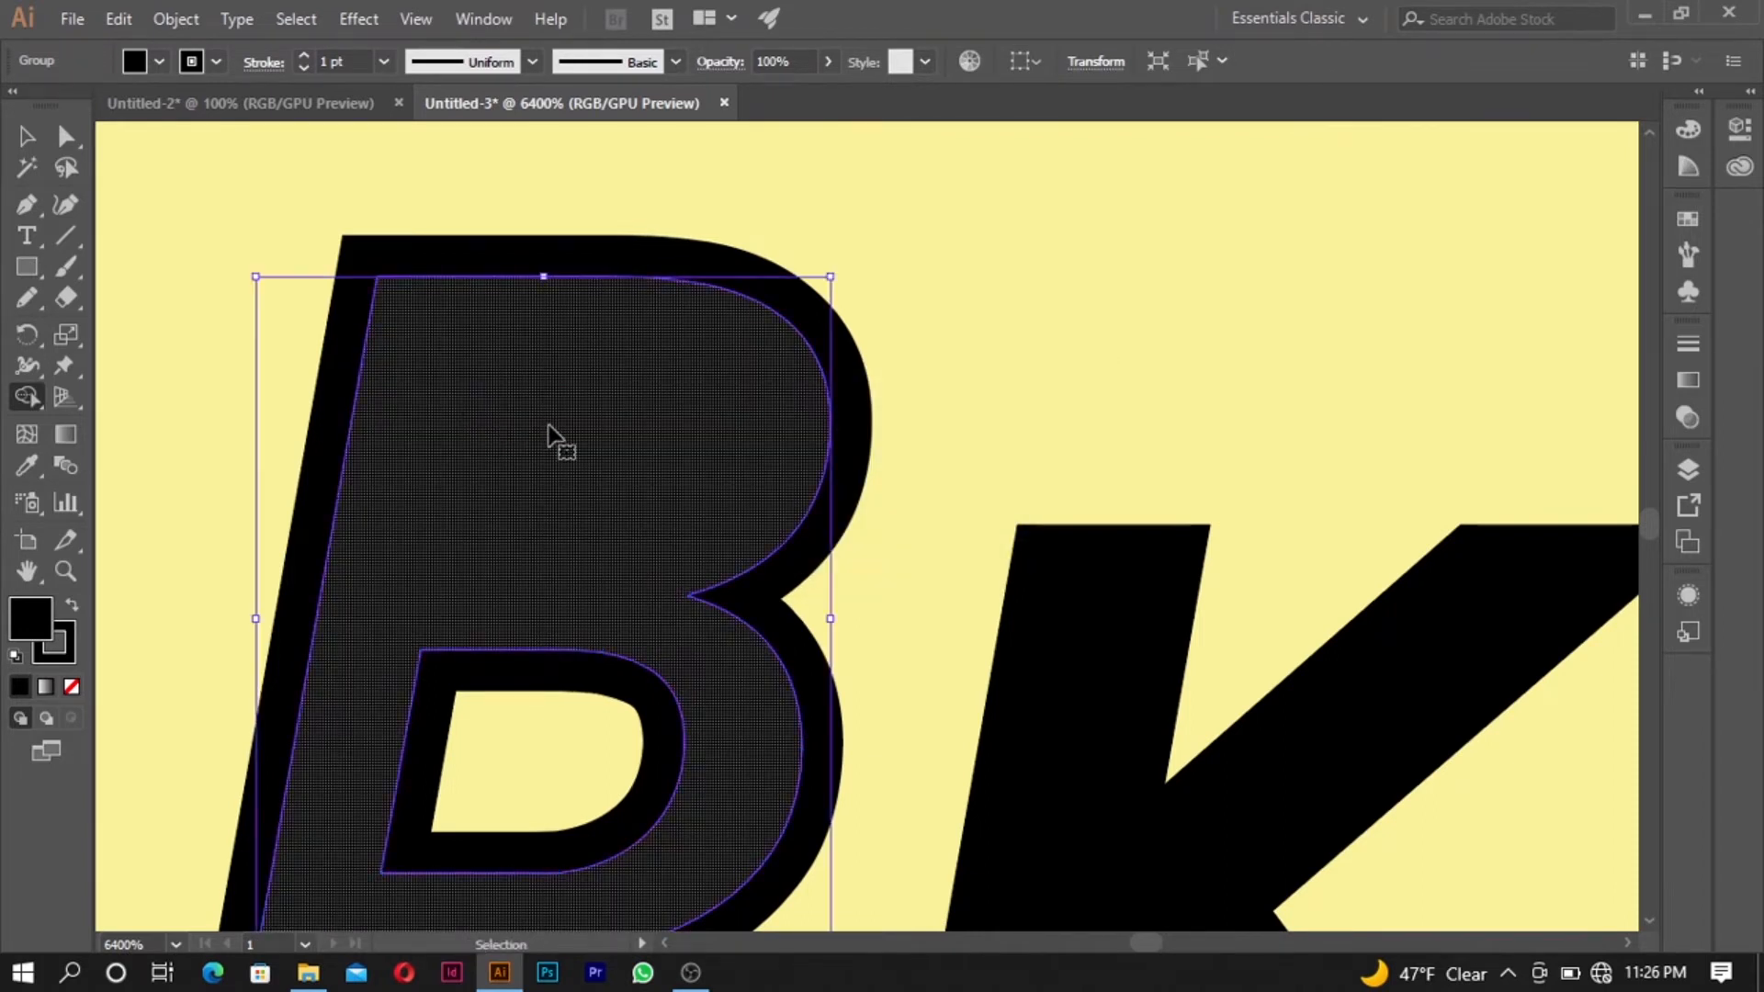
pyautogui.hotkey('ctrl', 'z')
# - Expand the B's fill and stroke into separate filled shapes
pyautogui.click(26, 136)
pyautogui.click(449, 247)
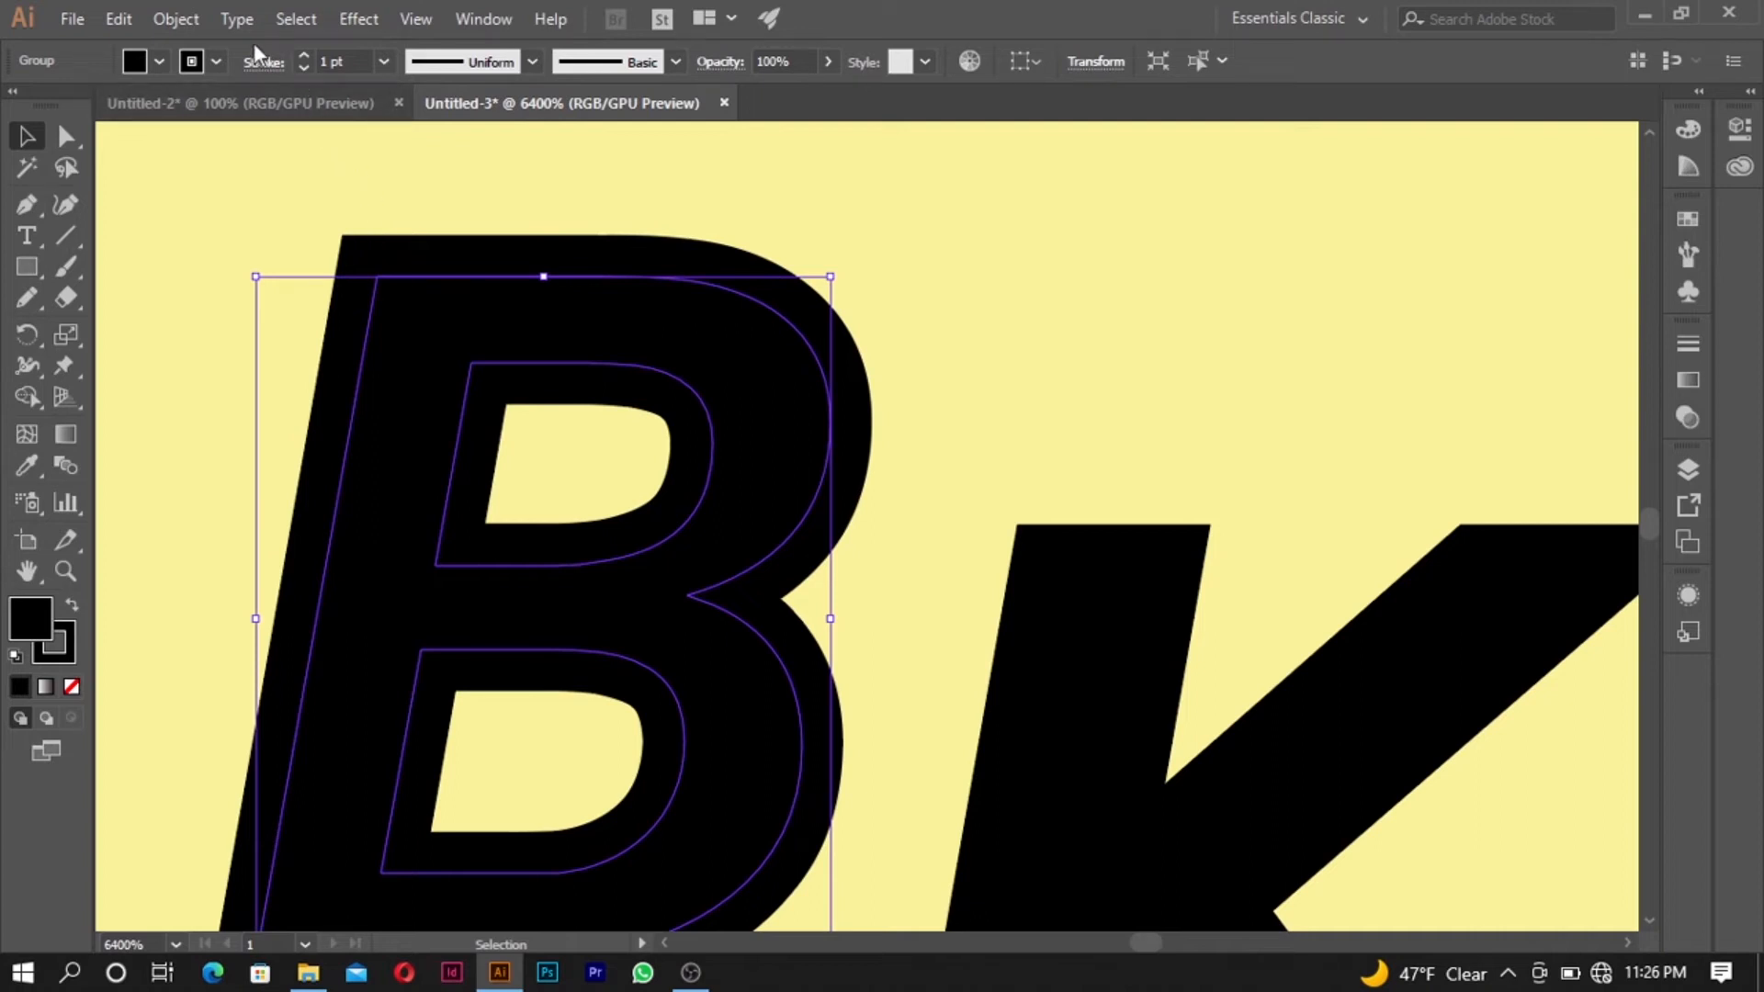
pyautogui.click(195, 25)
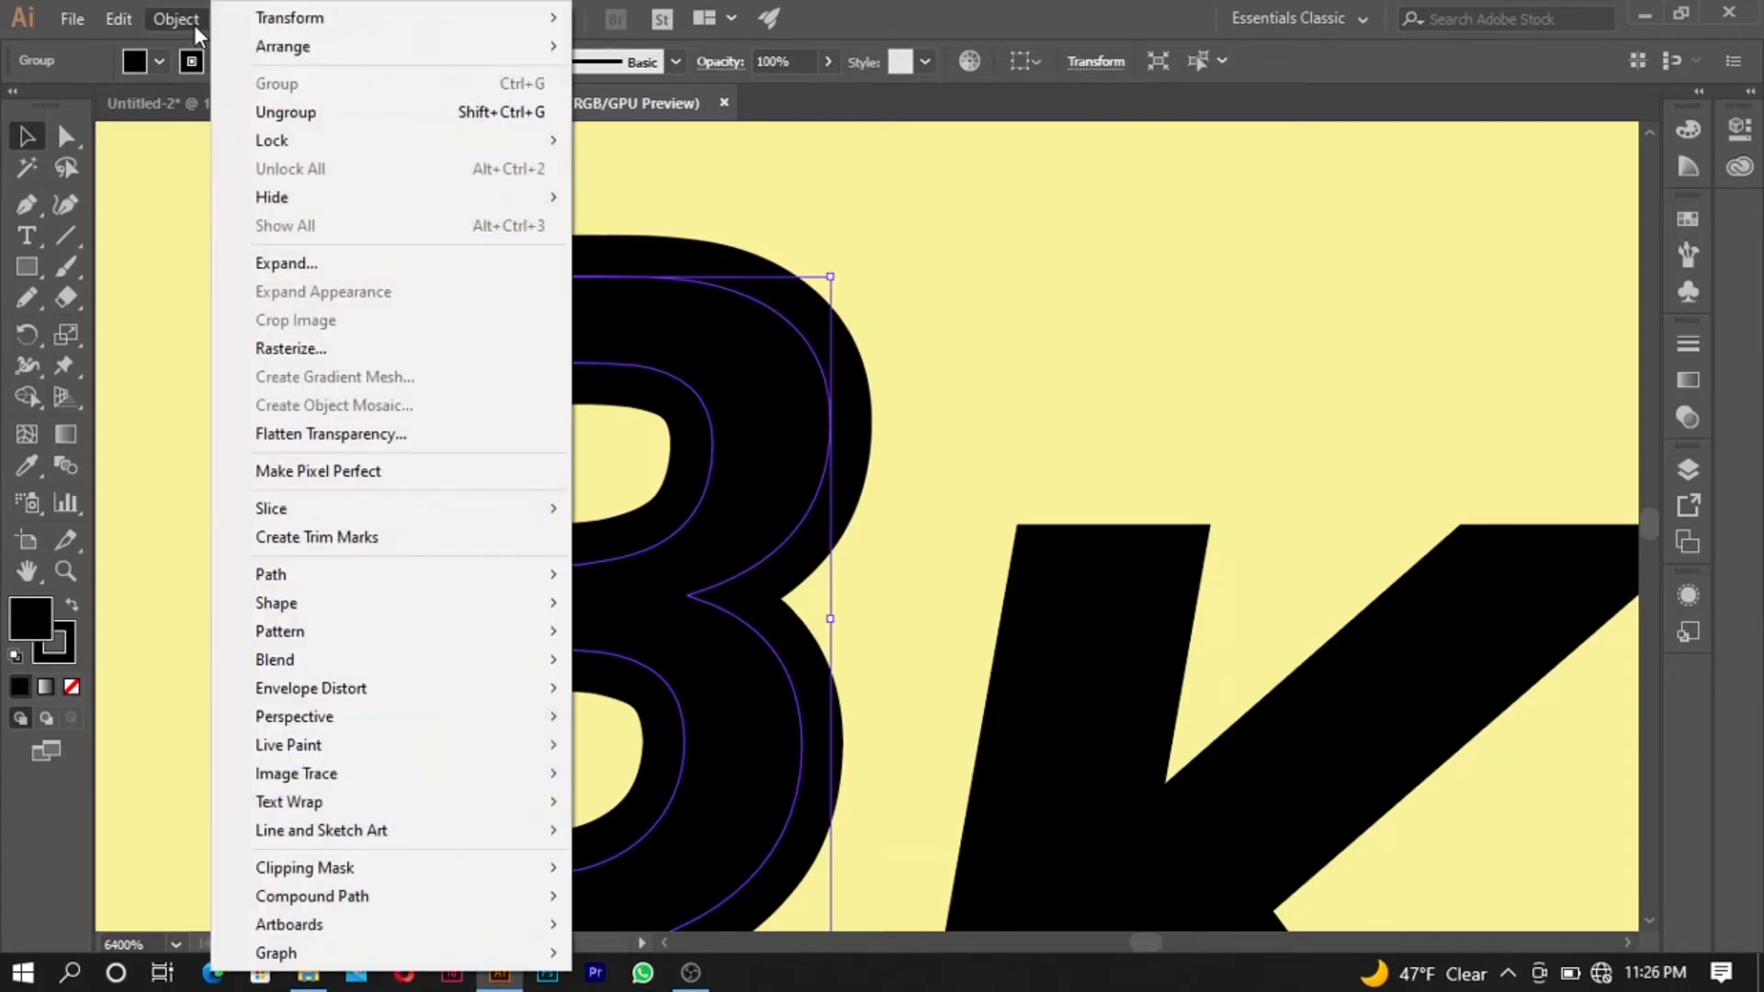
pyautogui.click(393, 267)
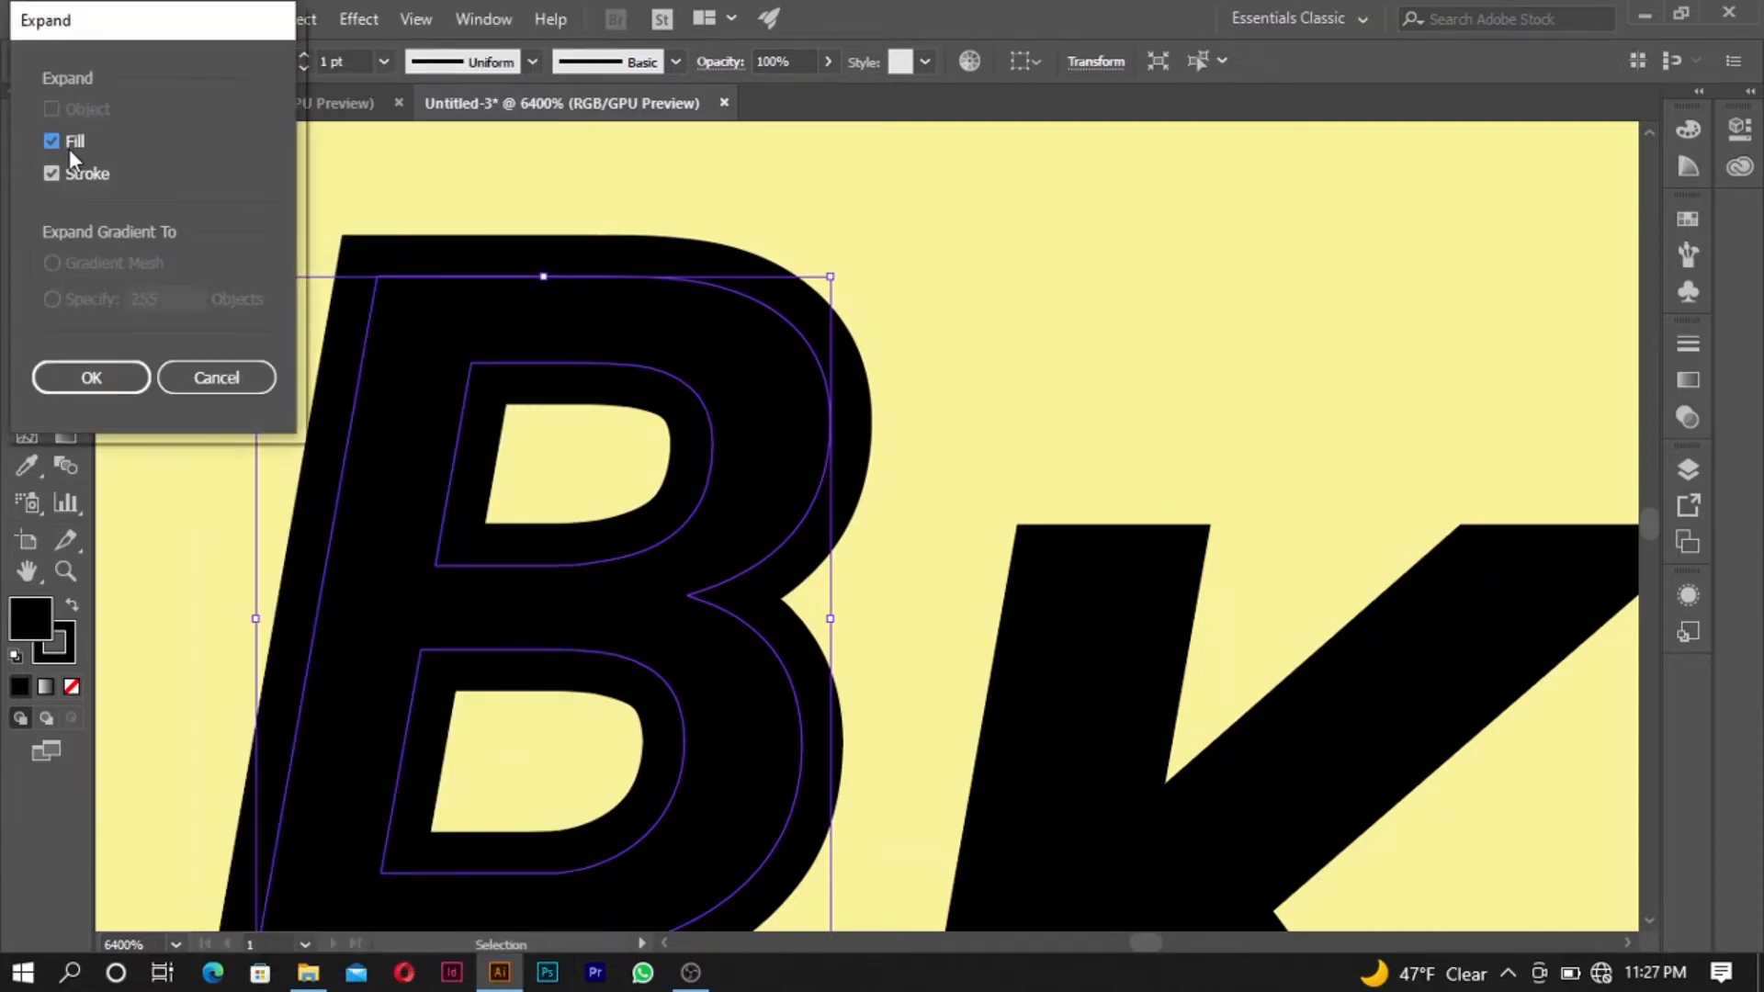
pyautogui.click(111, 380)
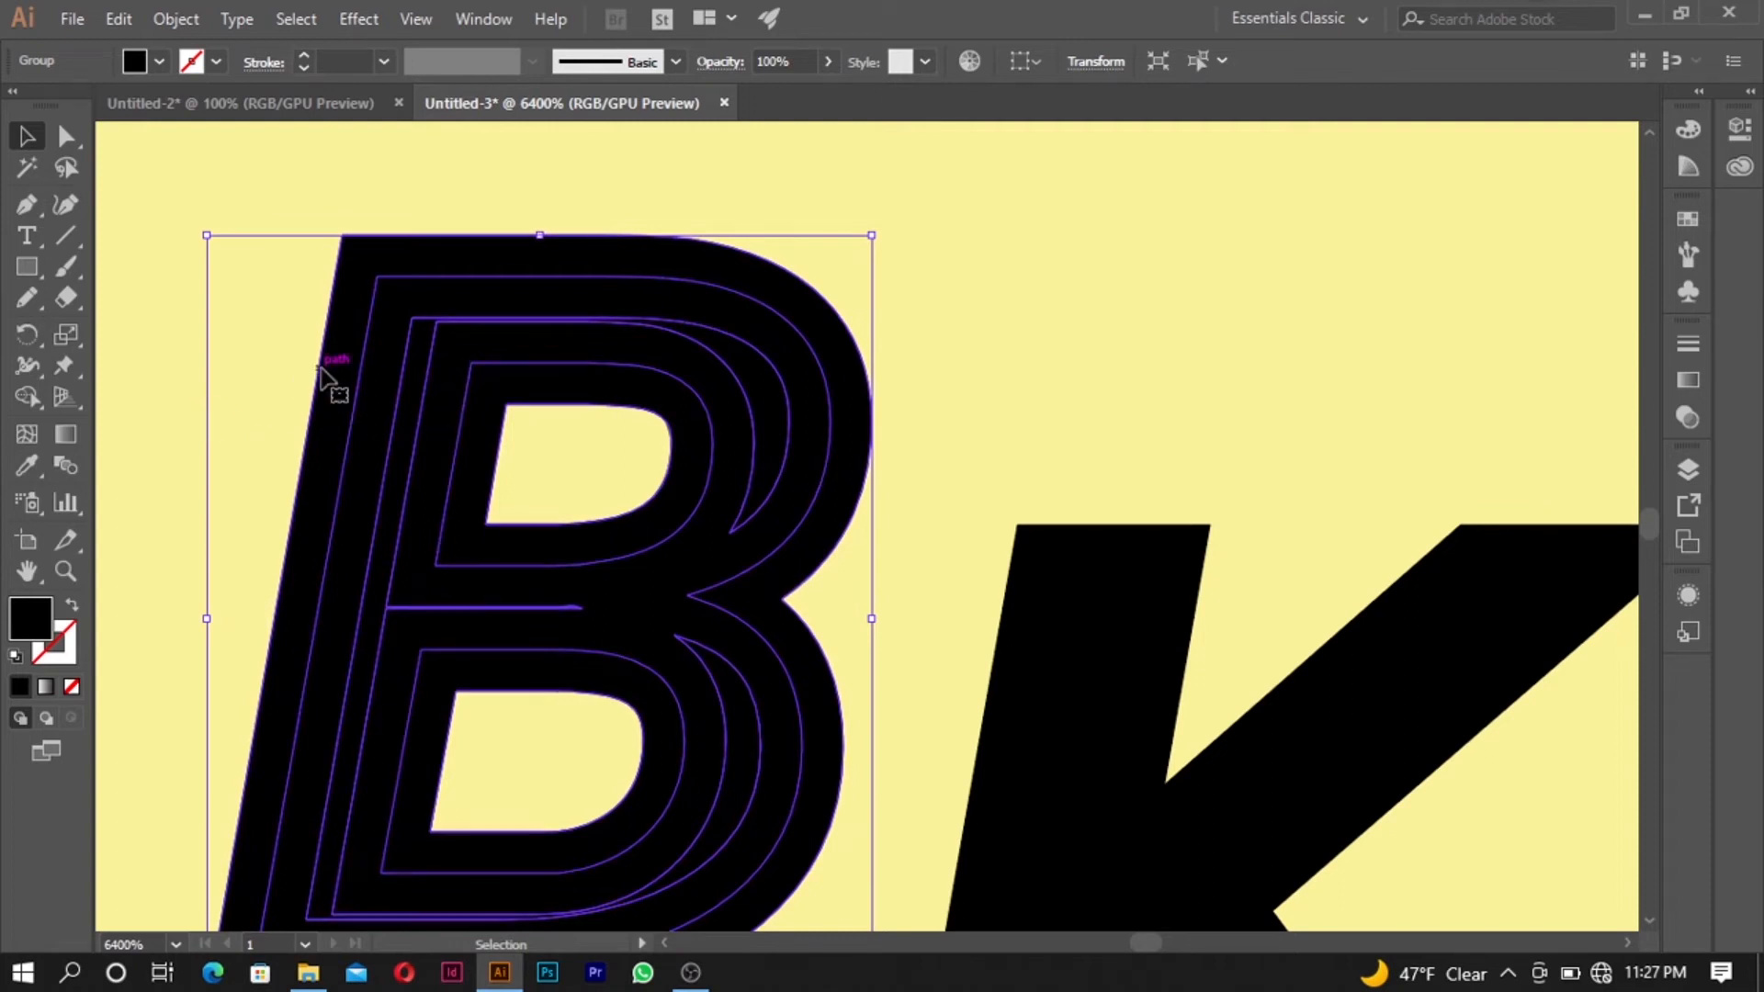
# - Merge all the expanded pieces of the B into one solid shape with the Shape Builder, keeping both inner holes open
pyautogui.click(37, 397)
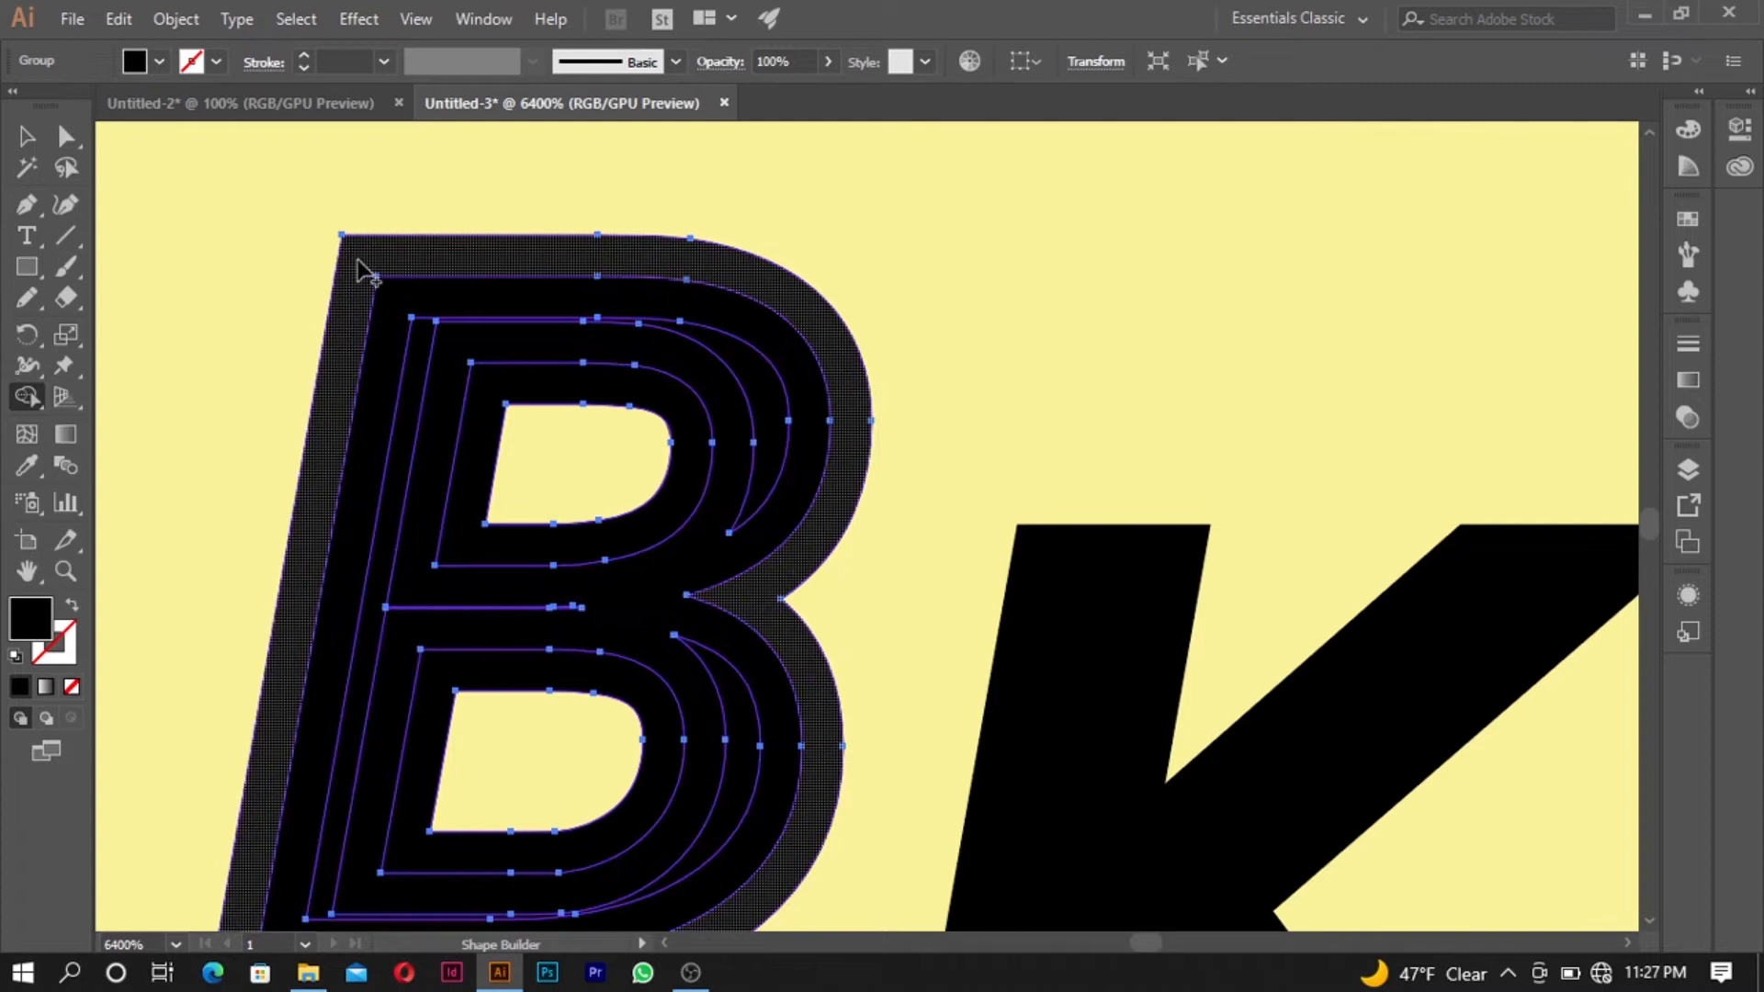
pyautogui.moveTo(363, 272)
pyautogui.mouseDown()
pyautogui.moveTo(440, 358)
pyautogui.moveTo(449, 322)
pyautogui.moveTo(476, 384)
pyautogui.mouseUp()
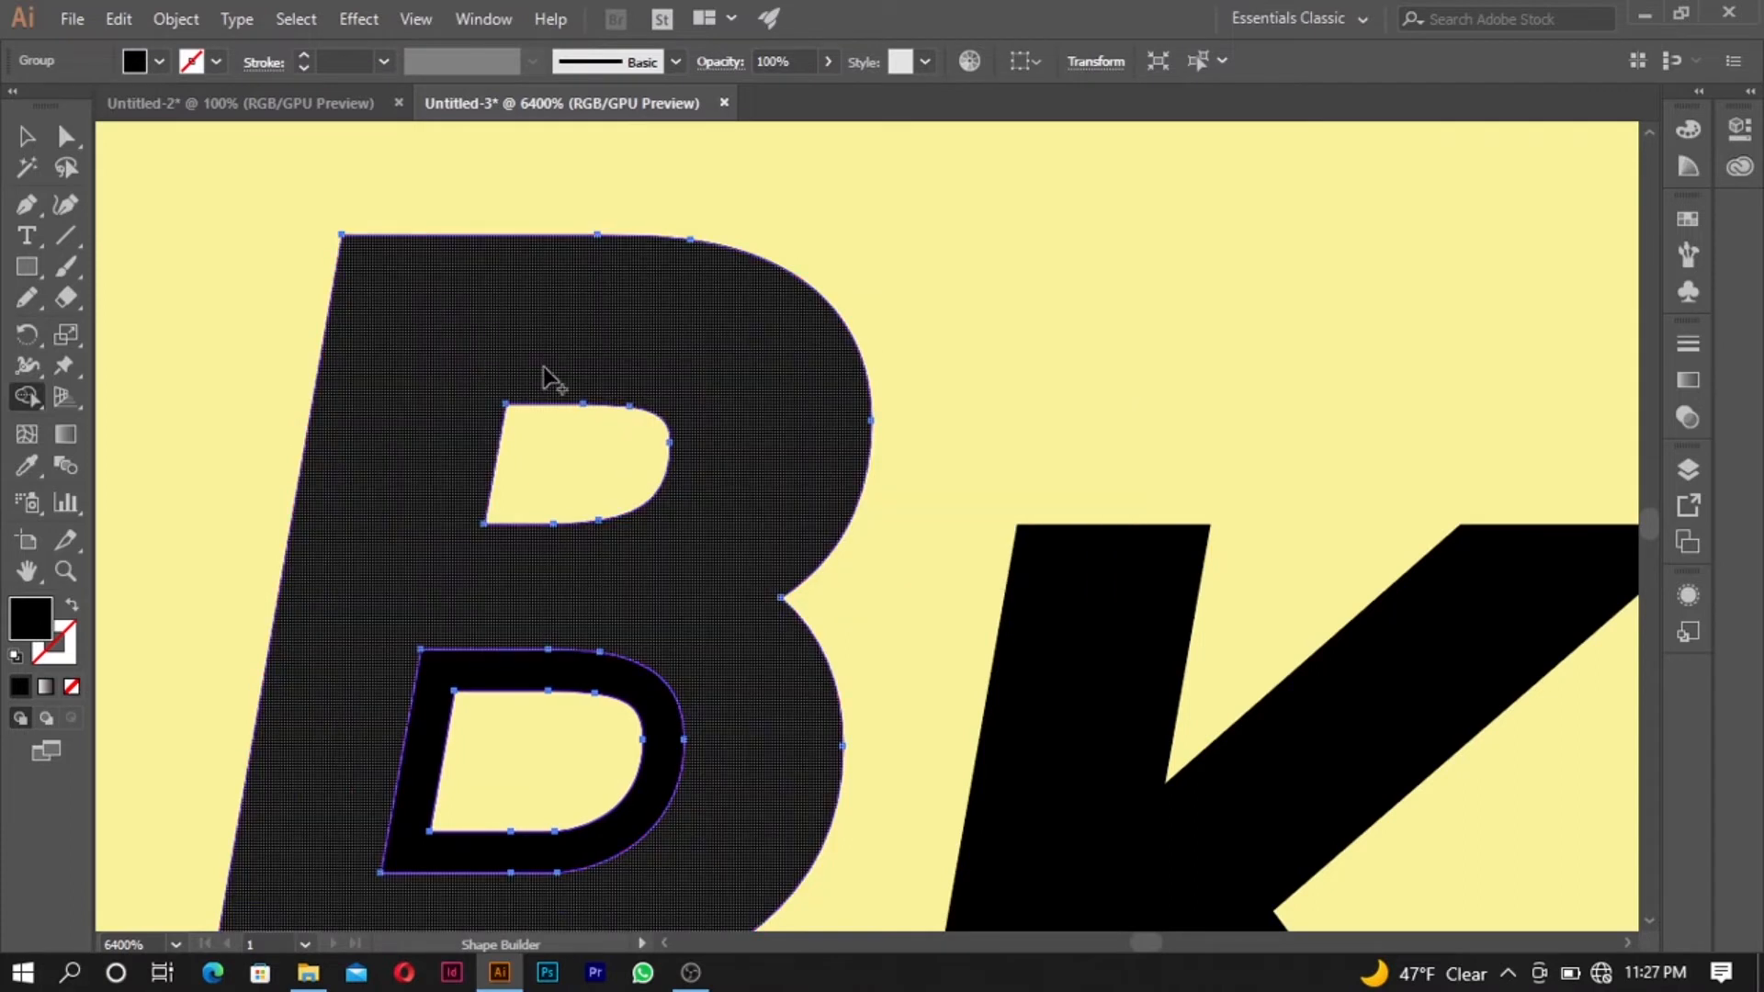
pyautogui.moveTo(673, 652); pyautogui.dragTo(658, 701)
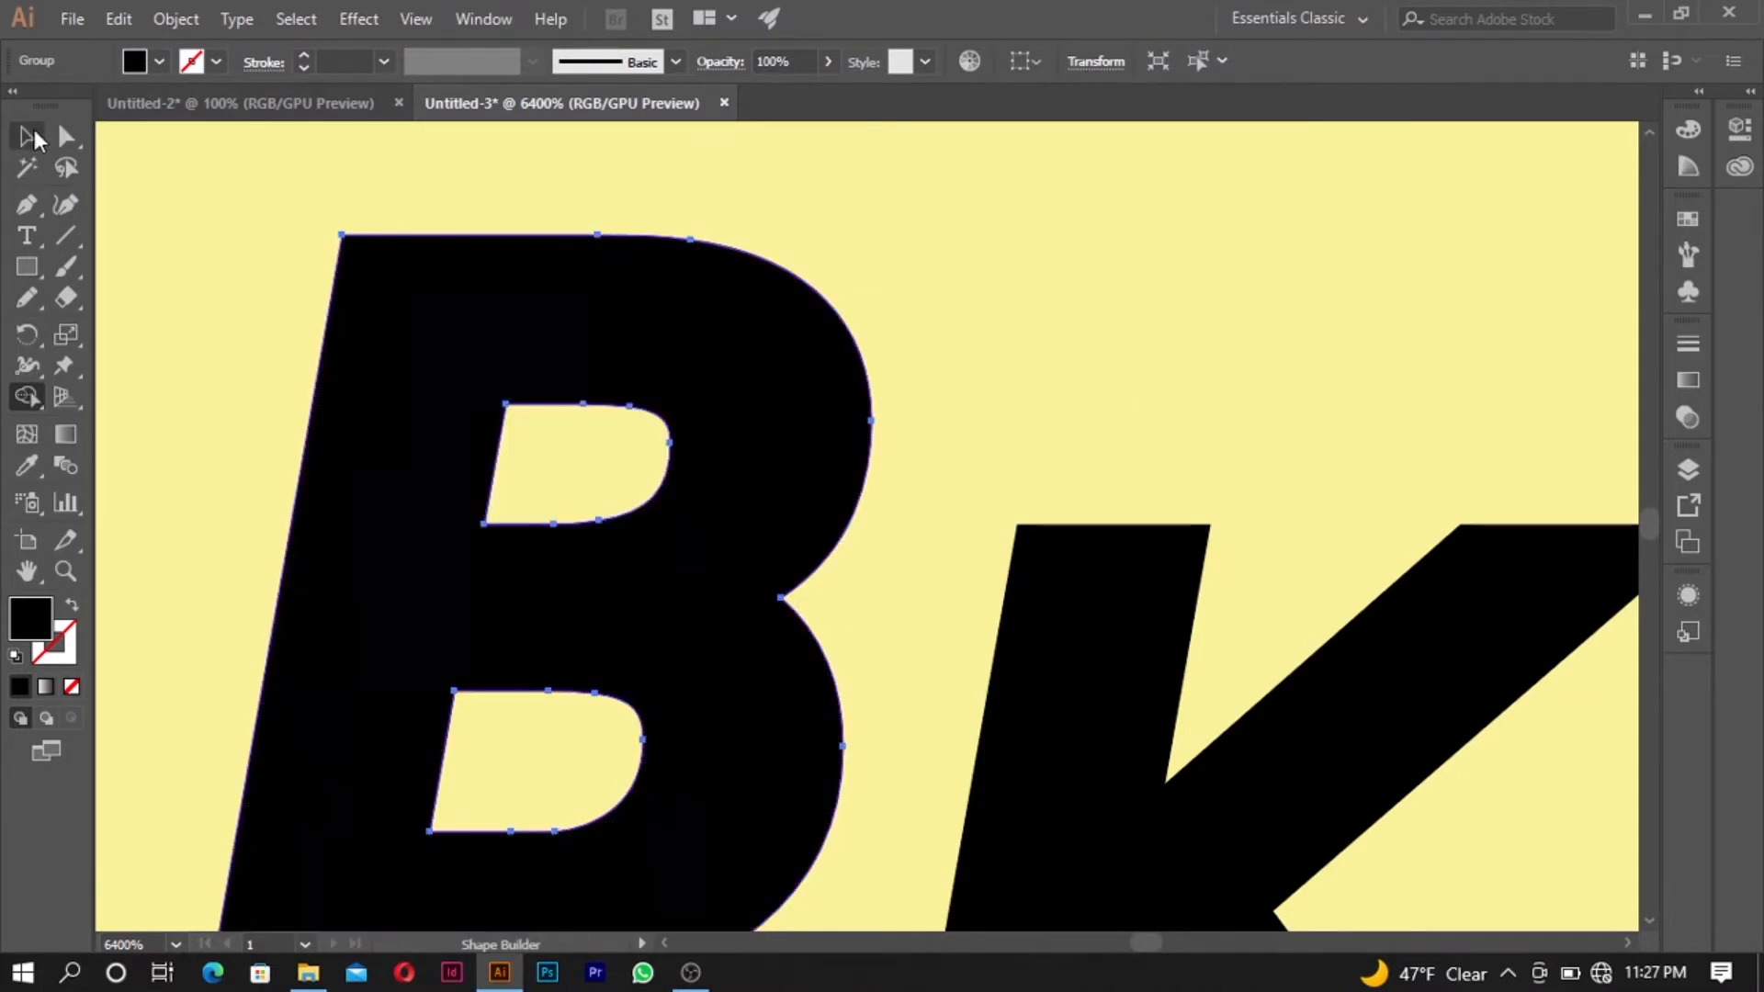
pyautogui.click(28, 136)
# - Expand the K's fill and stroke into separate filled shapes
pyautogui.click(945, 579)
pyautogui.click(1046, 632)
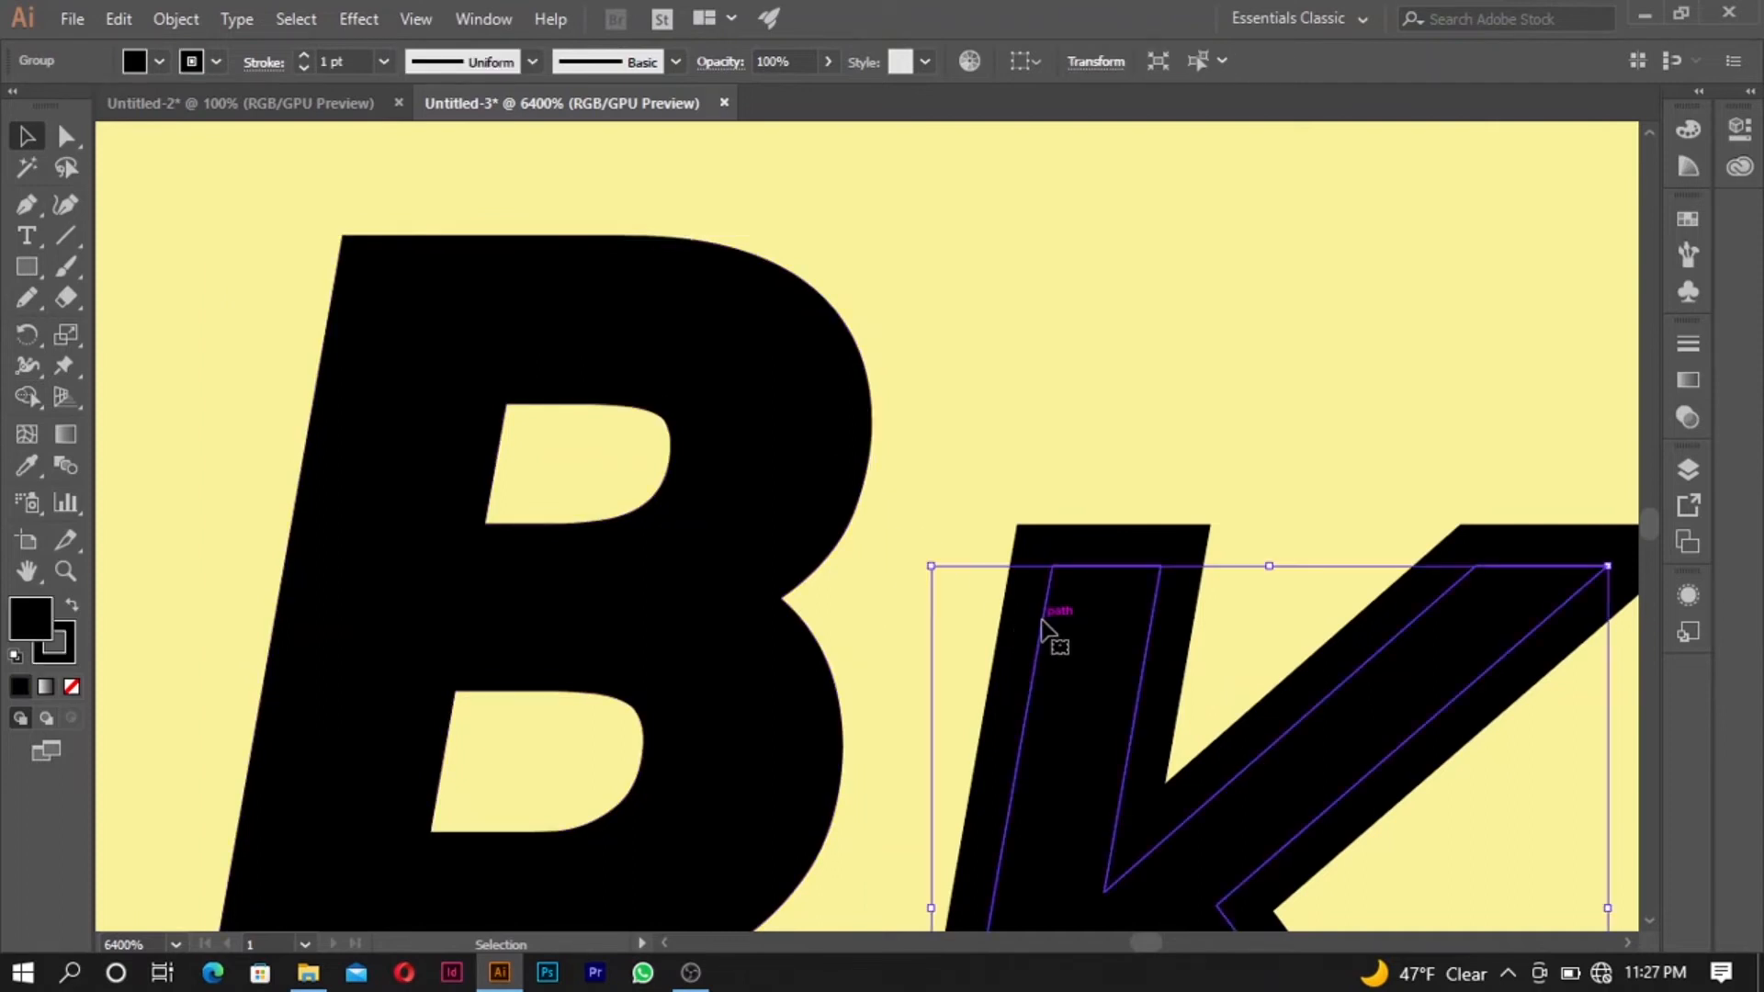
pyautogui.scroll(-5, 1046, 632)
pyautogui.scroll(5, 1115, 697)
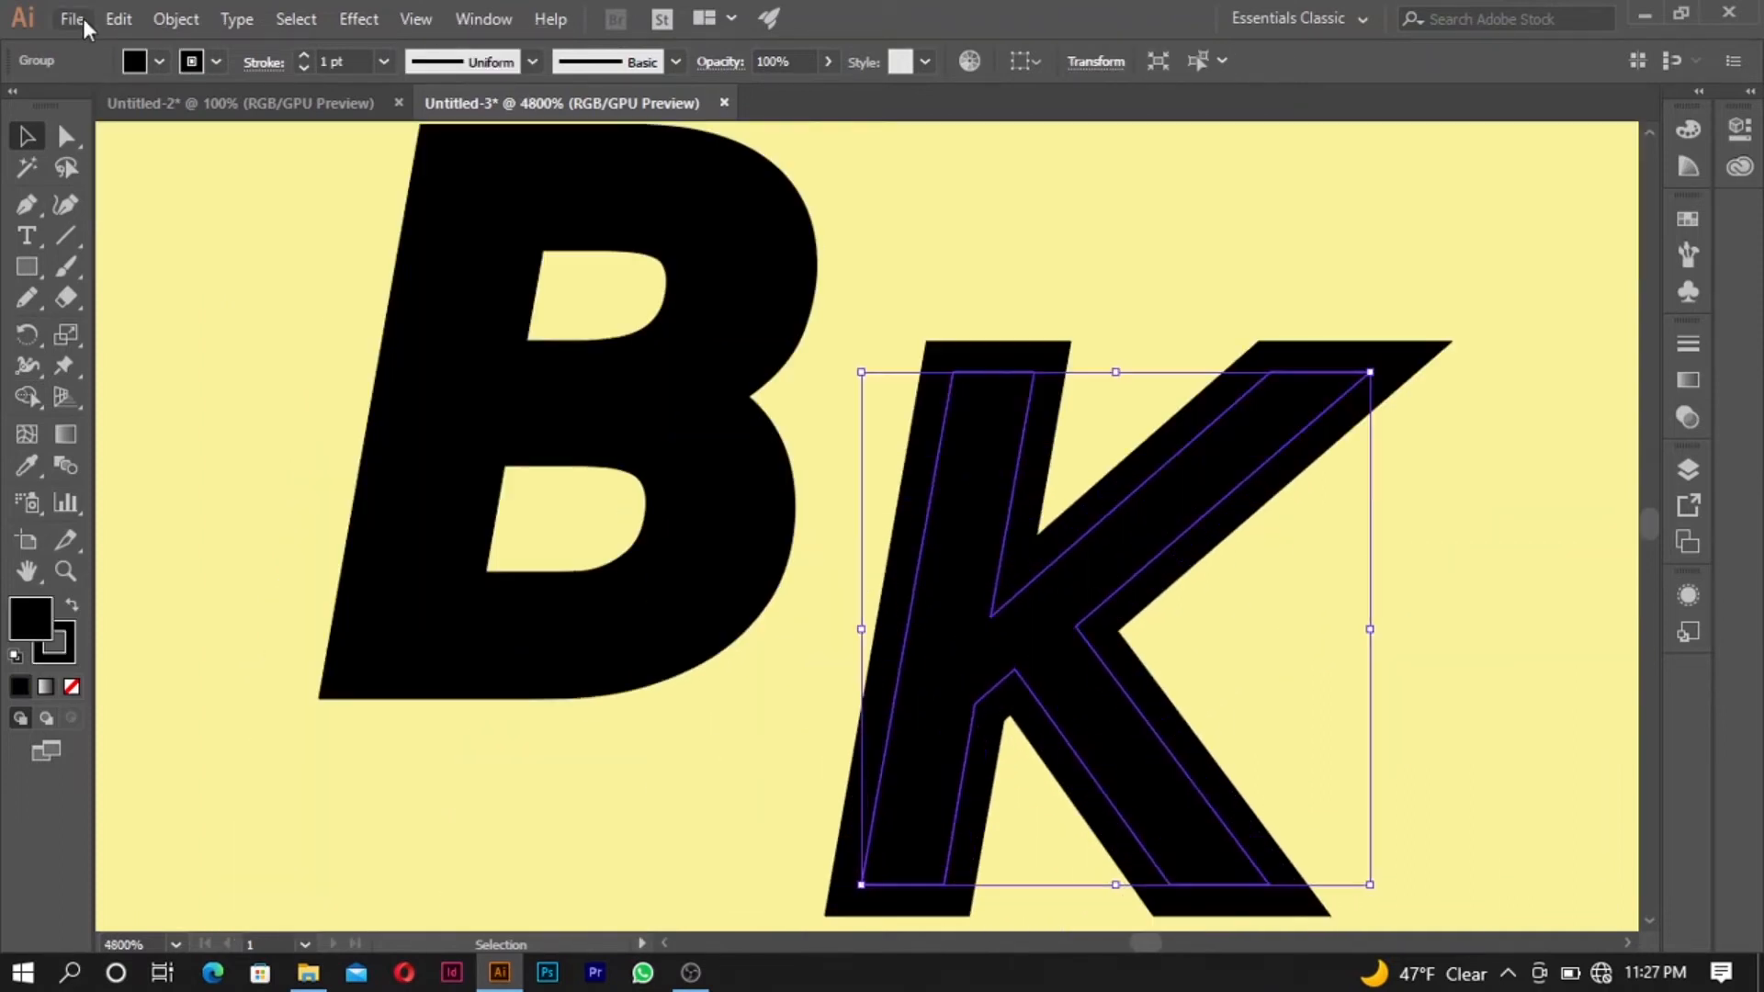
pyautogui.click(175, 18)
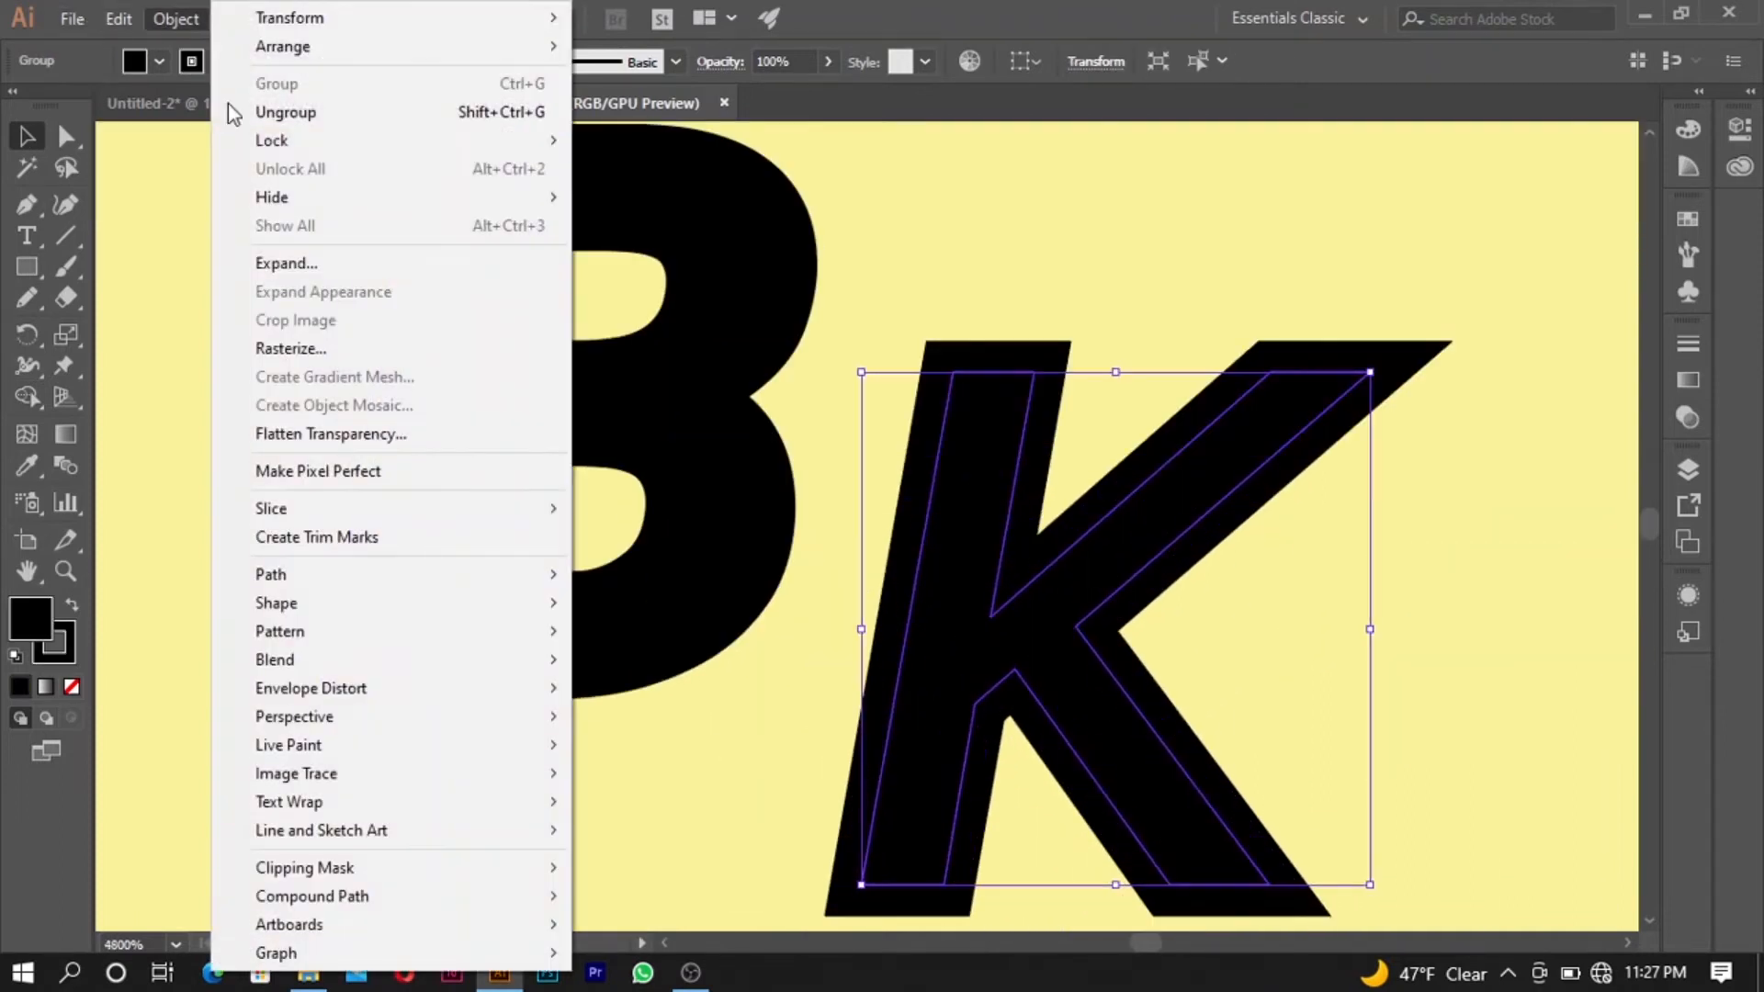
pyautogui.click(294, 264)
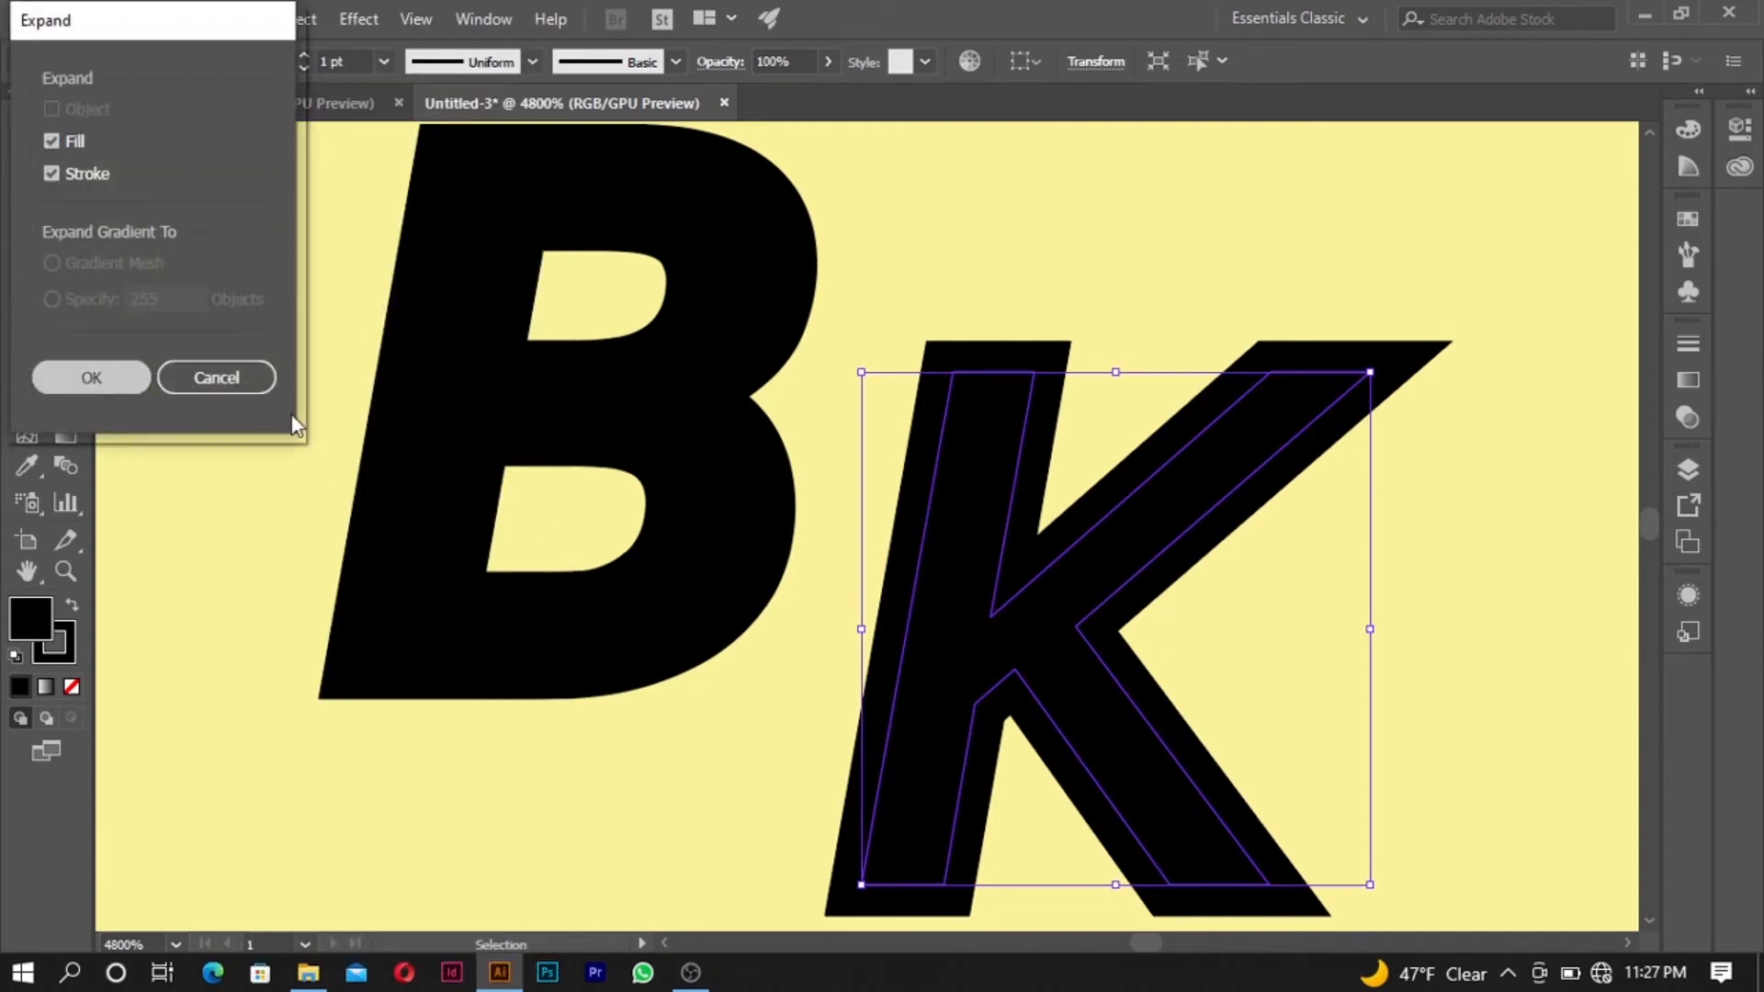
pyautogui.press('Return')
# - Merge all the expanded pieces of the K into one solid shape with the Shape Builder
pyautogui.click(26, 396)
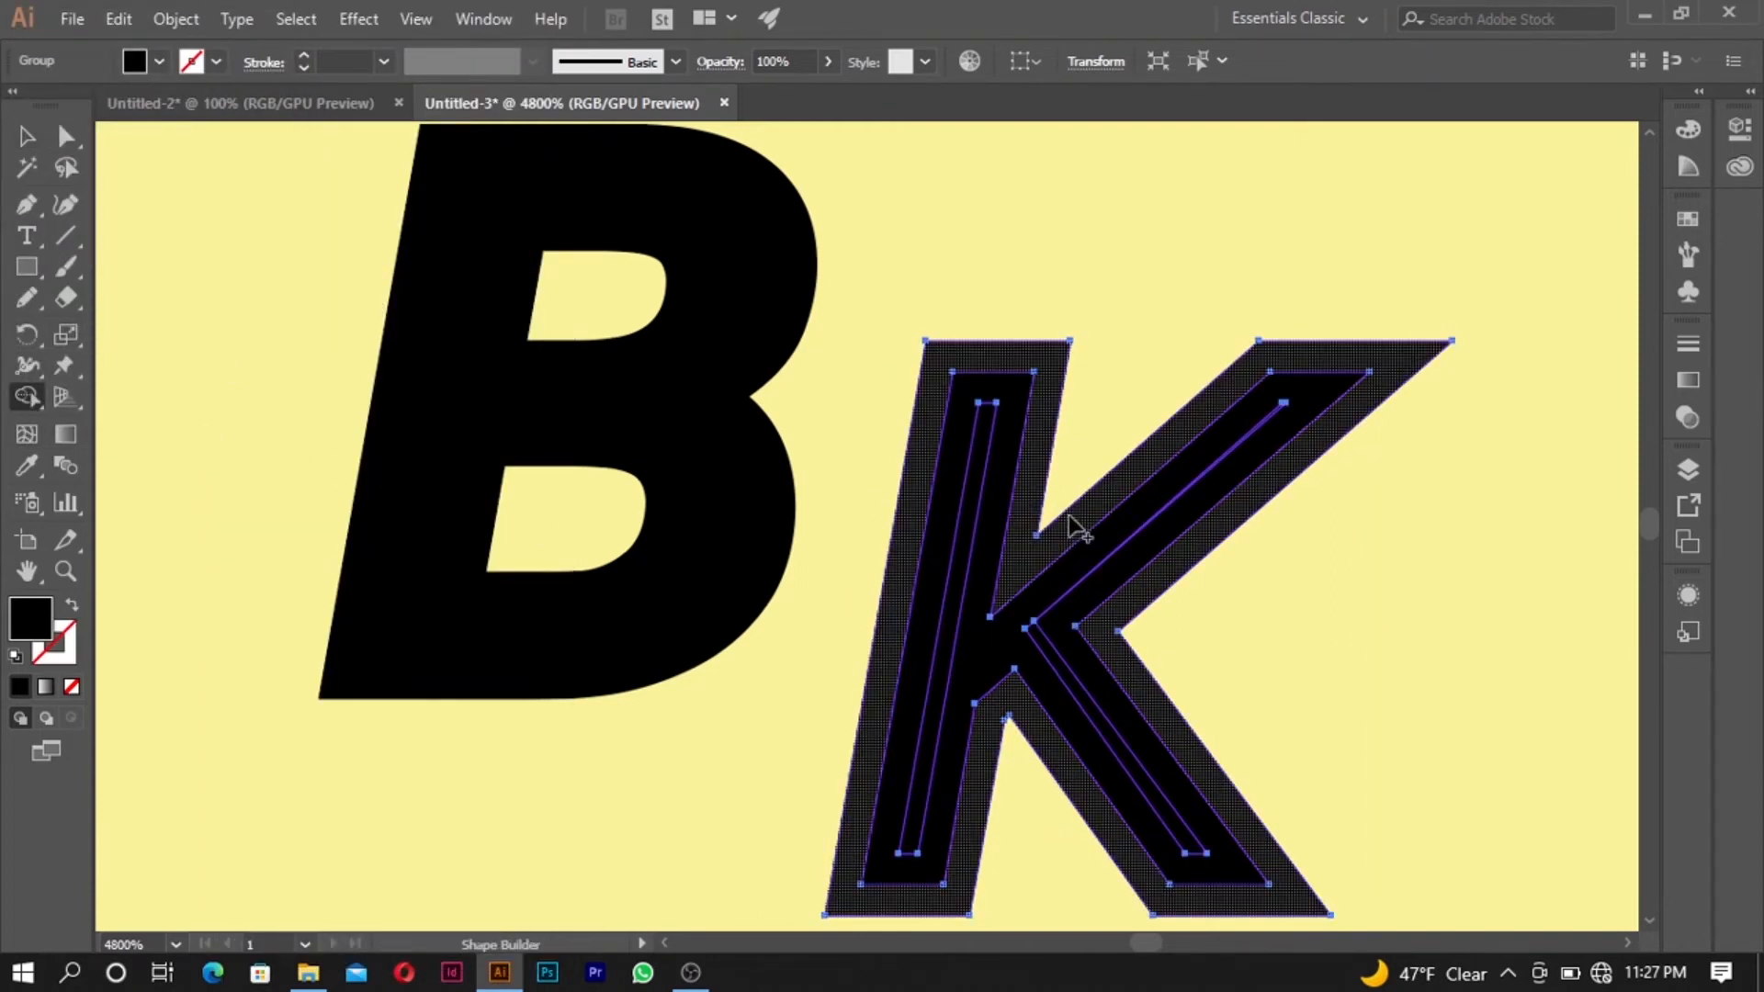
pyautogui.moveTo(919, 498)
pyautogui.mouseDown()
pyautogui.moveTo(1008, 565)
pyautogui.moveTo(1055, 665)
pyautogui.moveTo(1063, 610)
pyautogui.mouseUp()
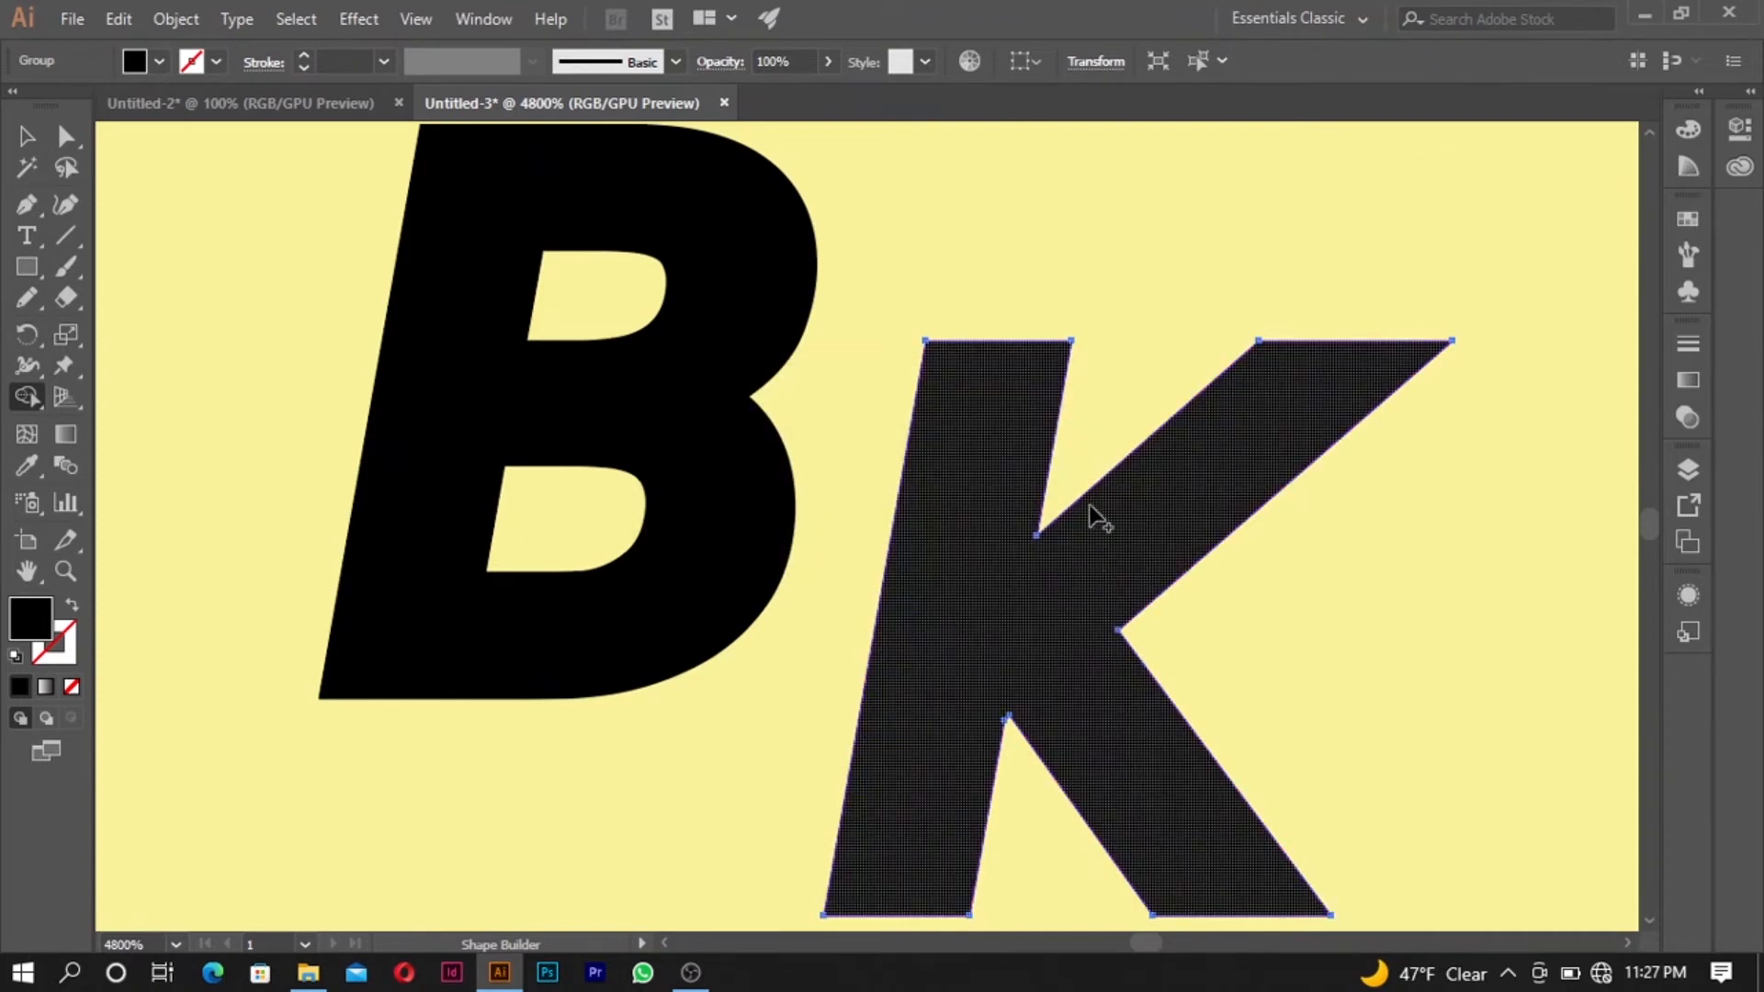
pyautogui.click(27, 136)
# - Squash the B and K together vertically to about two thirds of their height, keeping their width
pyautogui.scroll(-3, 648, 413)
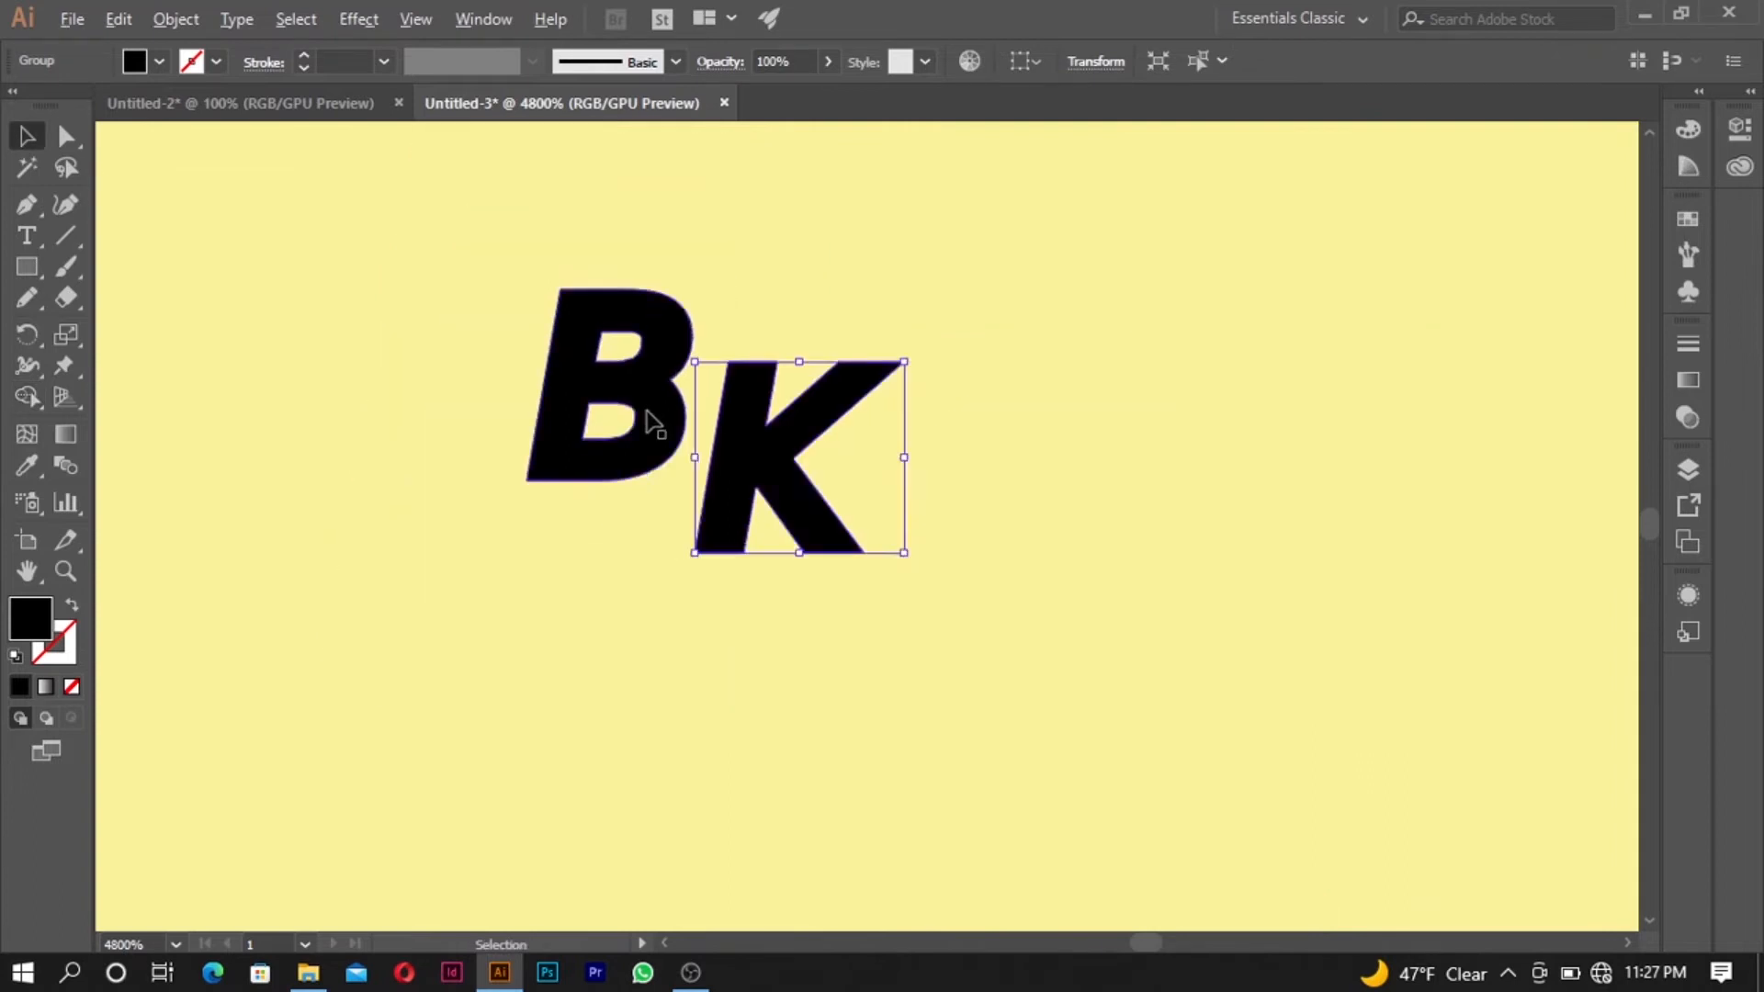
pyautogui.scroll(-2, 648, 418)
pyautogui.keyDown('shift'); pyautogui.click(704, 458); pyautogui.keyUp('shift')
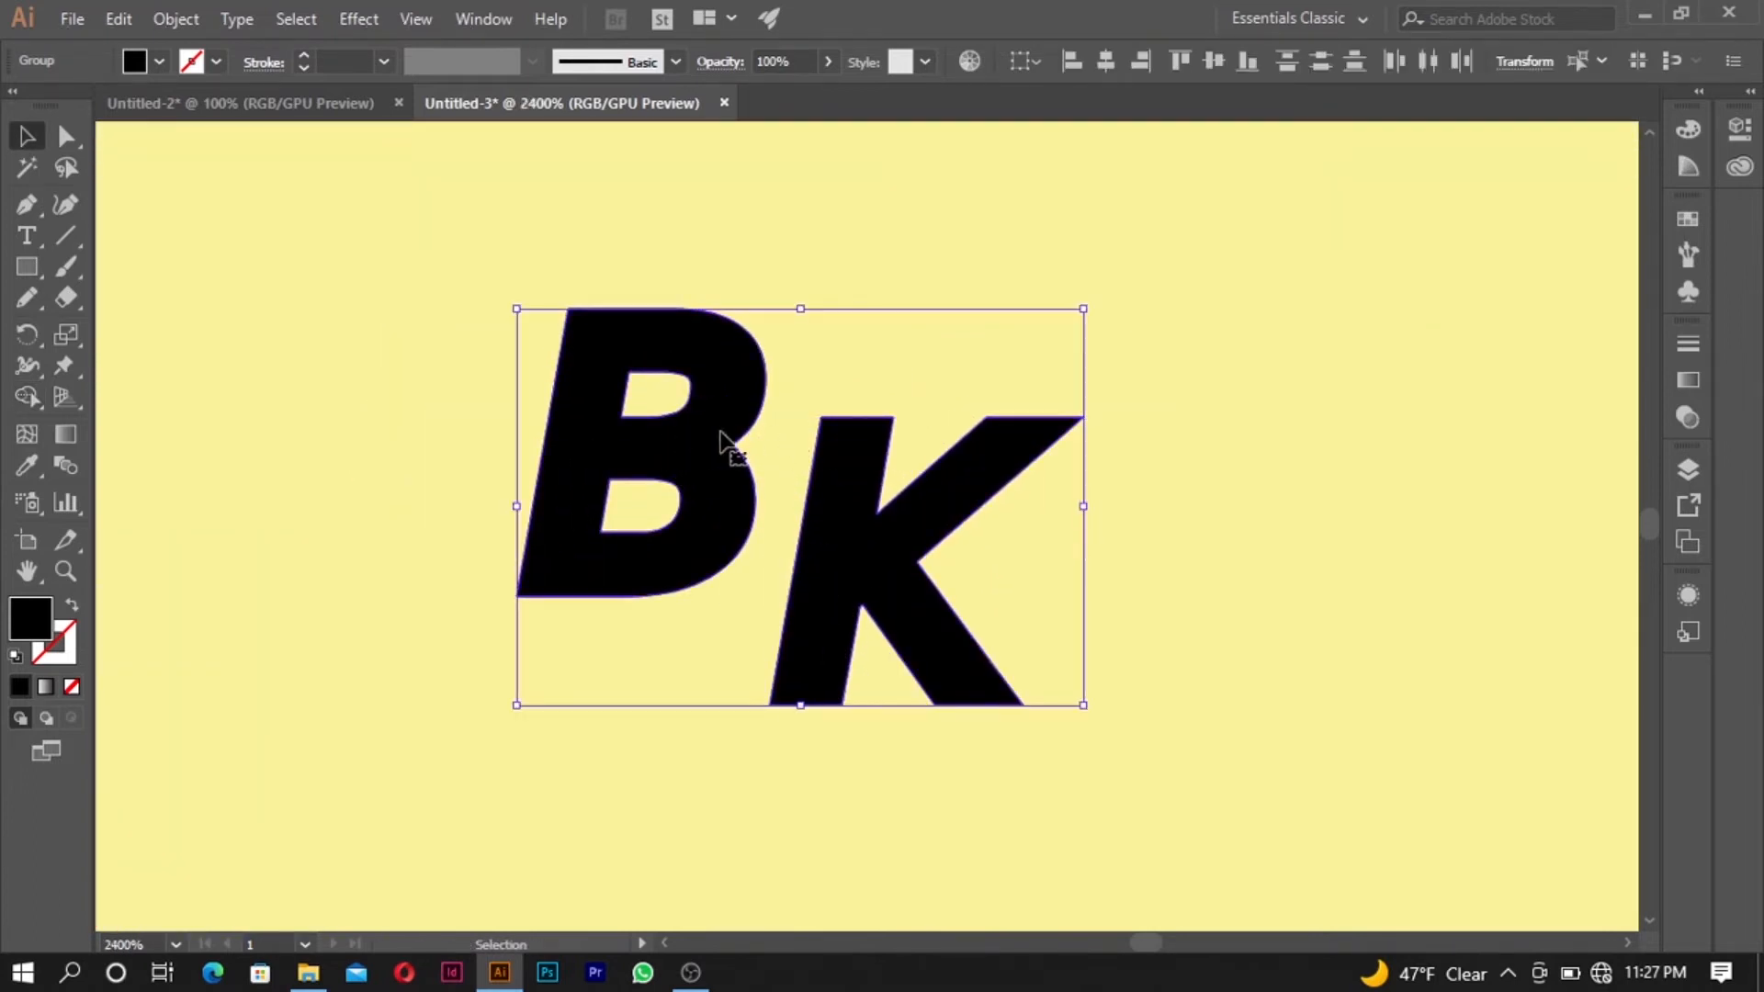
pyautogui.moveTo(798, 706); pyautogui.dragTo(801, 630)
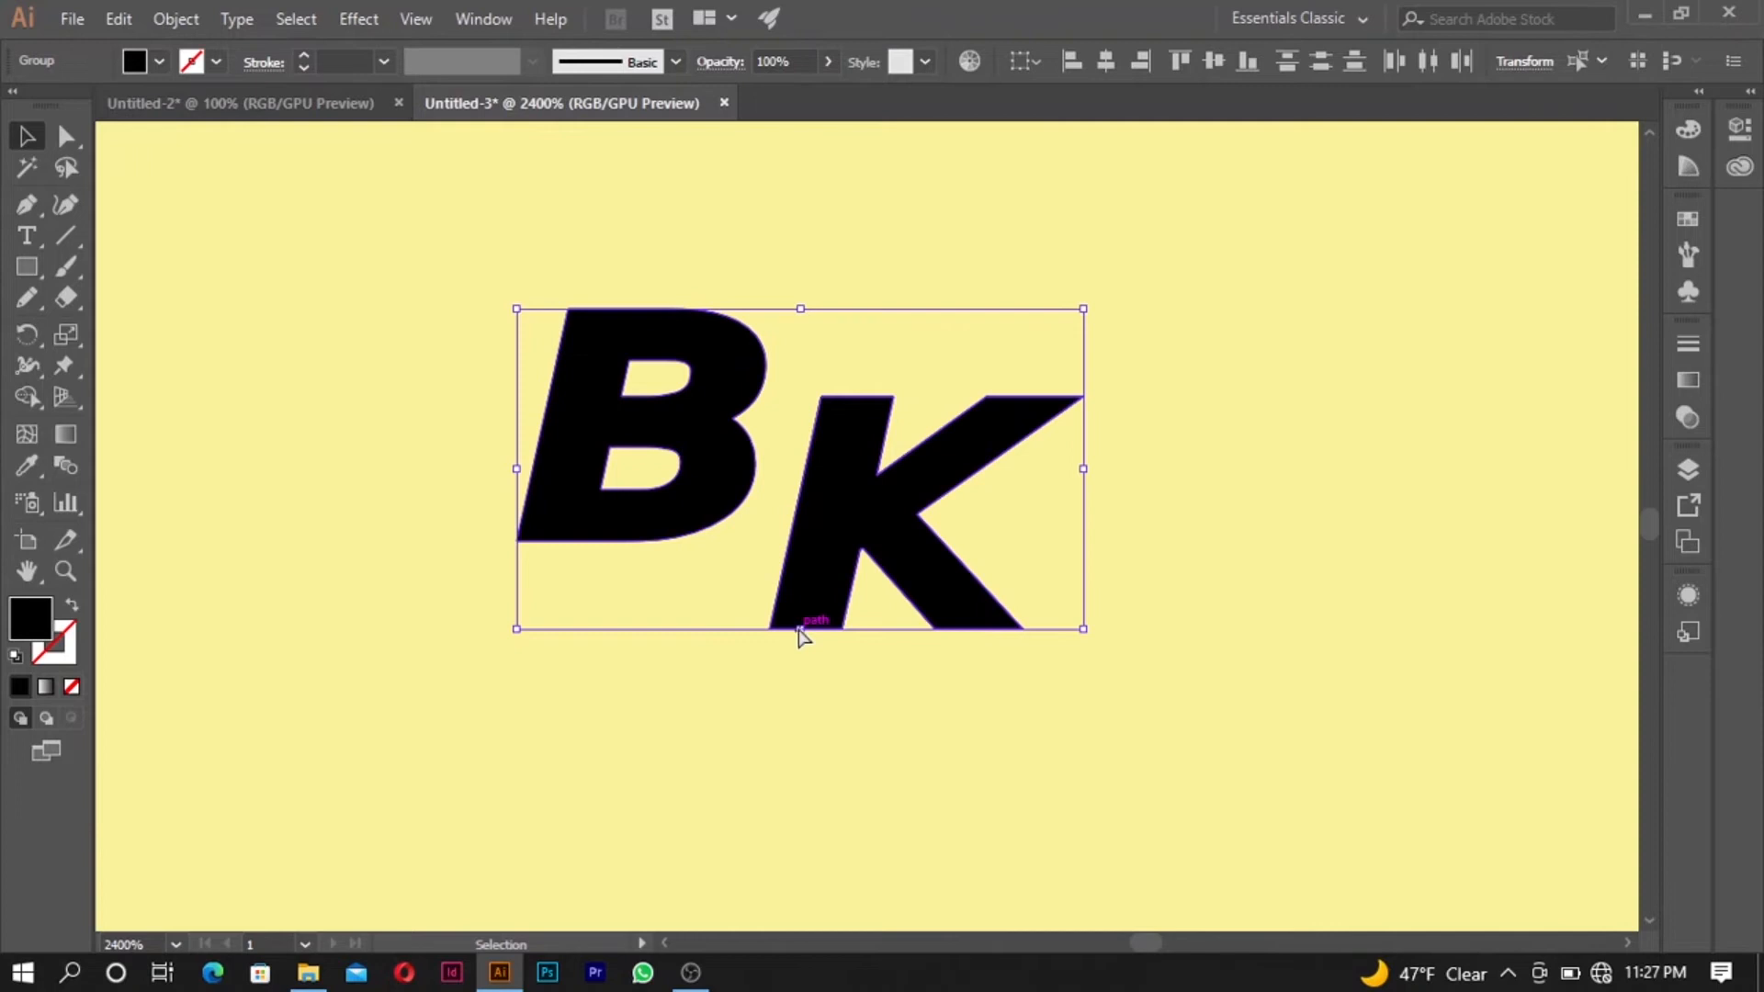
pyautogui.hotkey('ctrl', 'z')
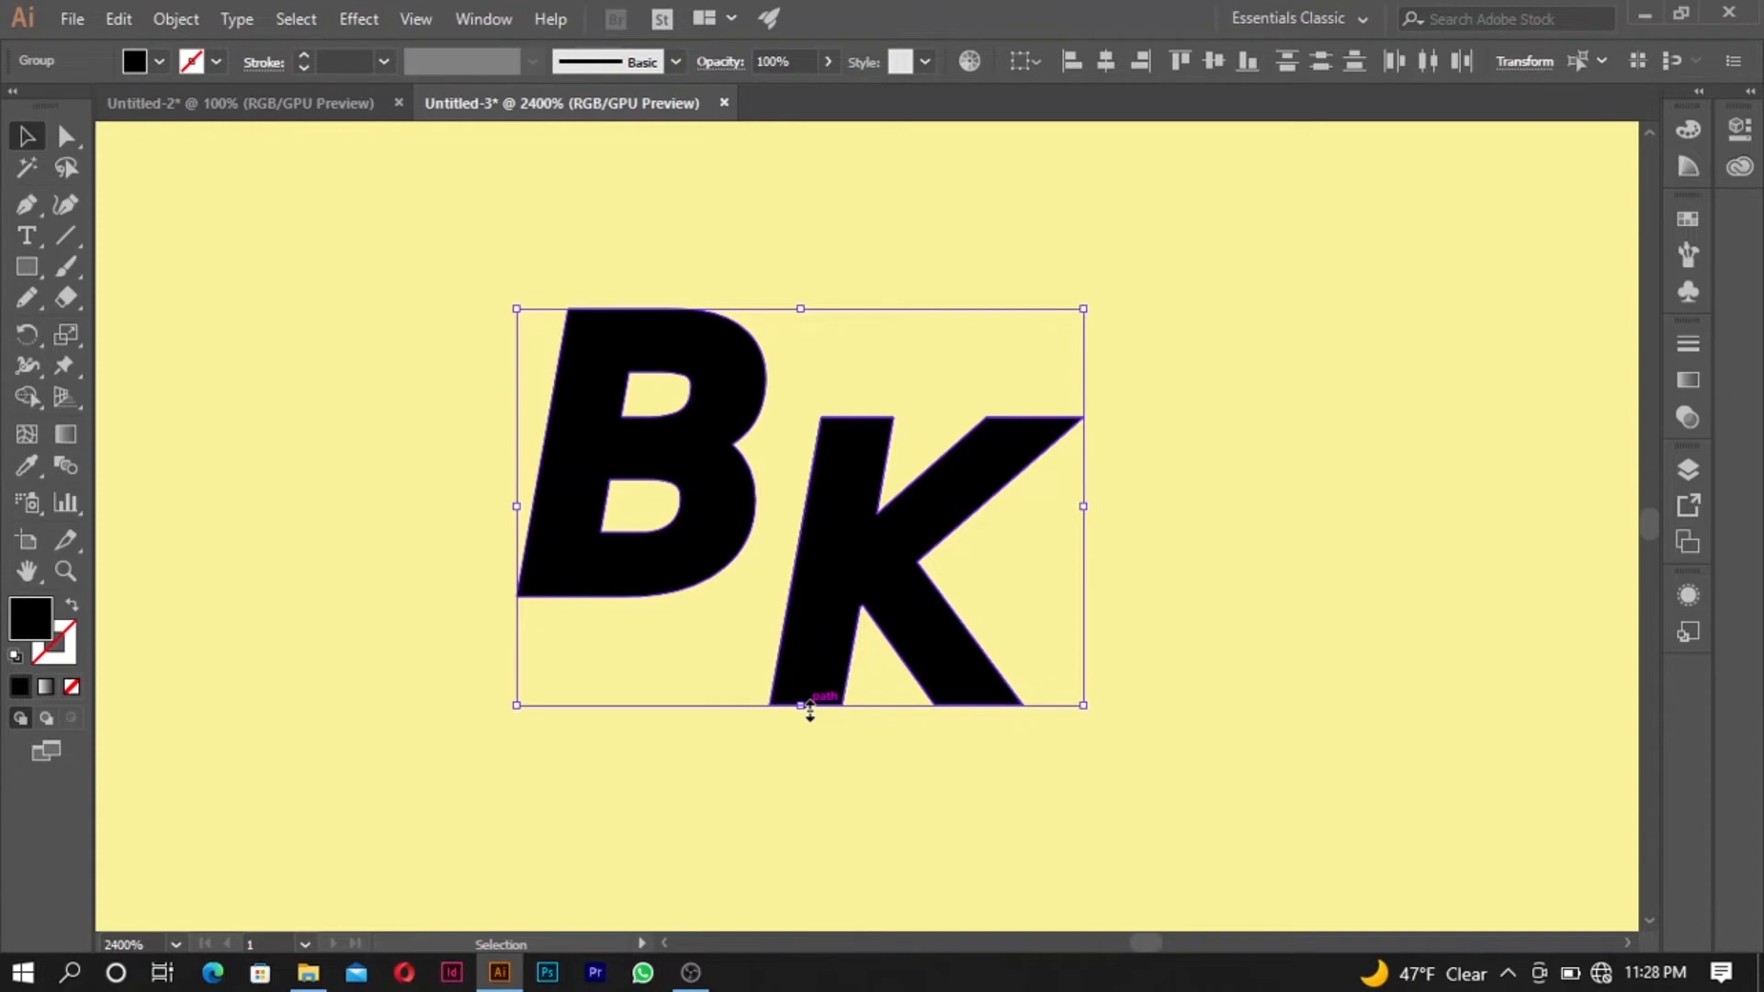
pyautogui.moveTo(809, 710); pyautogui.dragTo(823, 583)
pyautogui.click(845, 250)
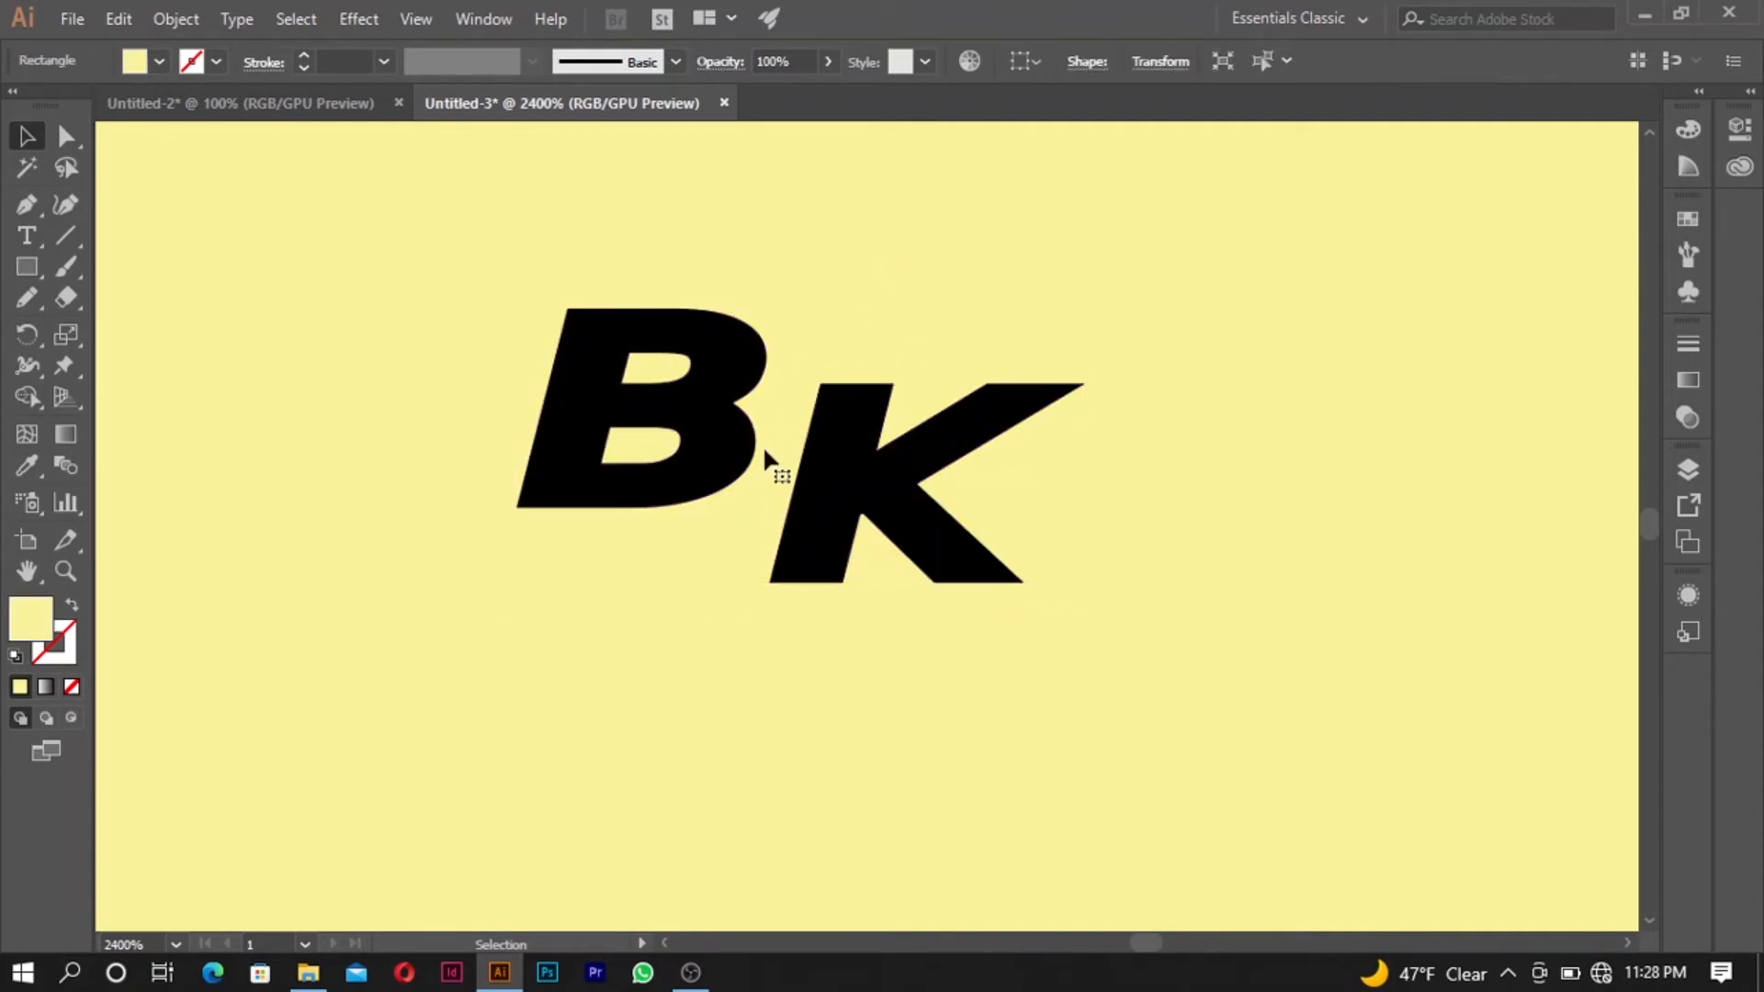
# - Move the K up directly against the B and reduce its height slightly so both baselines align
pyautogui.click(841, 476)
pyautogui.moveTo(840, 476); pyautogui.dragTo(825, 408)
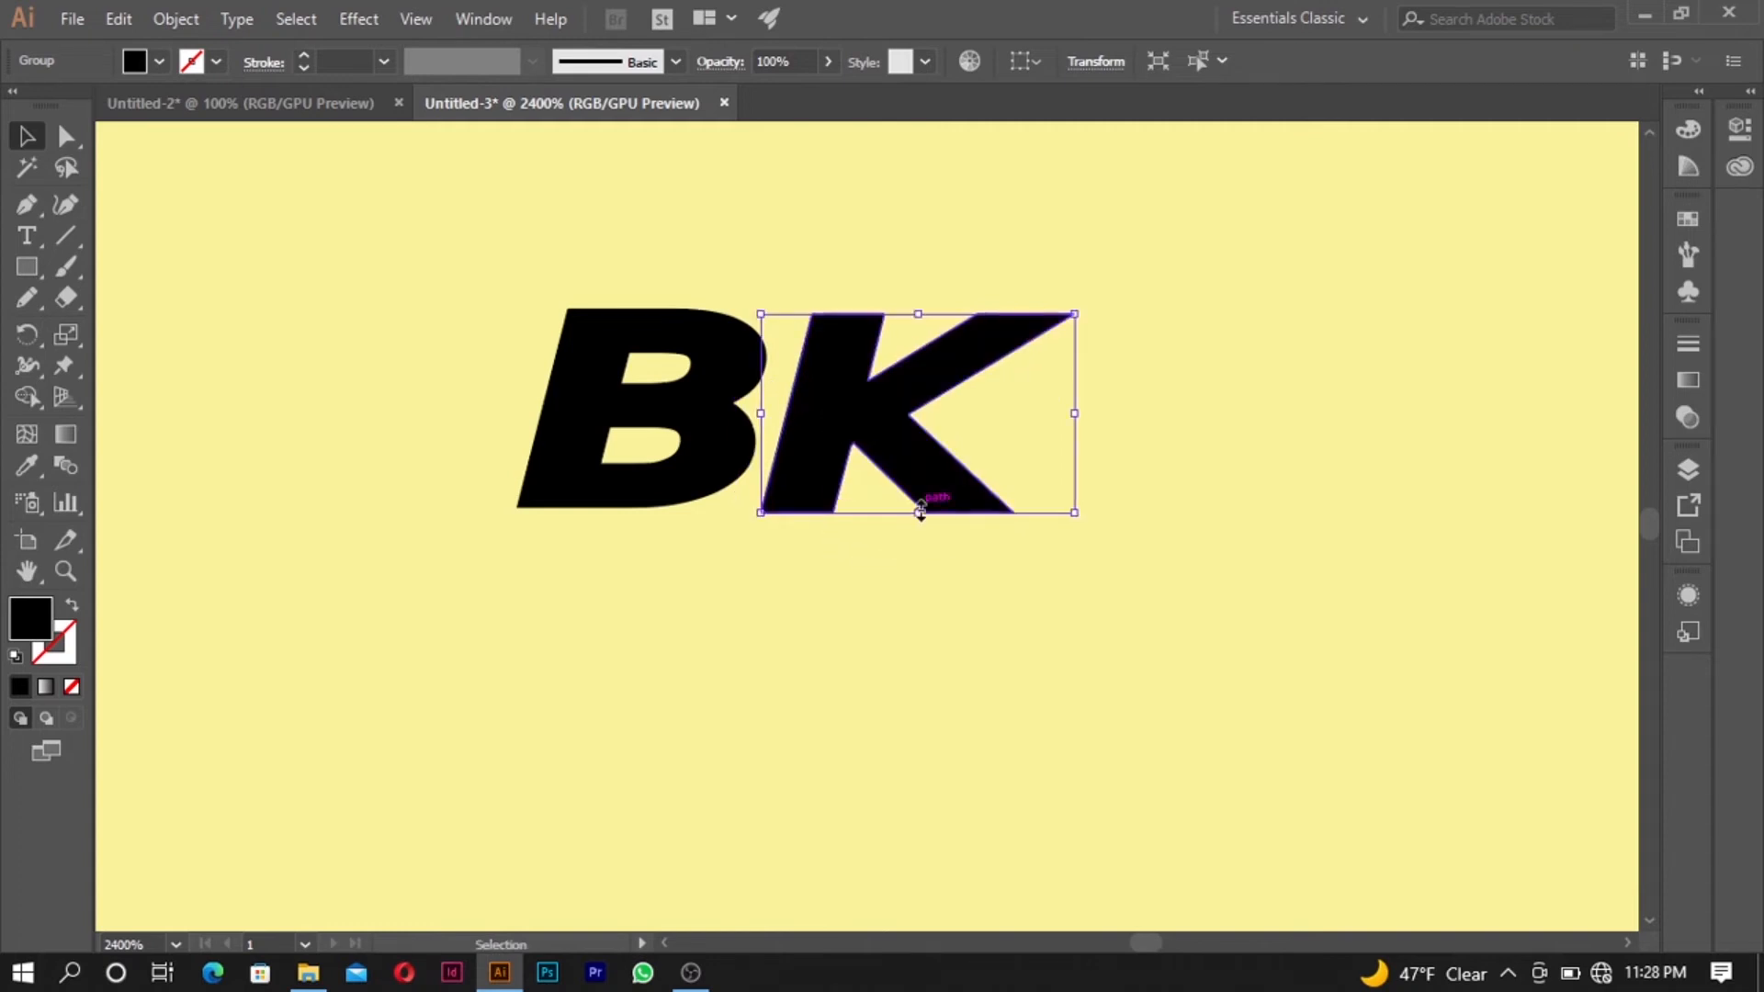
pyautogui.moveTo(920, 511)
pyautogui.mouseDown()
pyautogui.moveTo(923, 493)
pyautogui.moveTo(928, 508)
pyautogui.mouseUp()
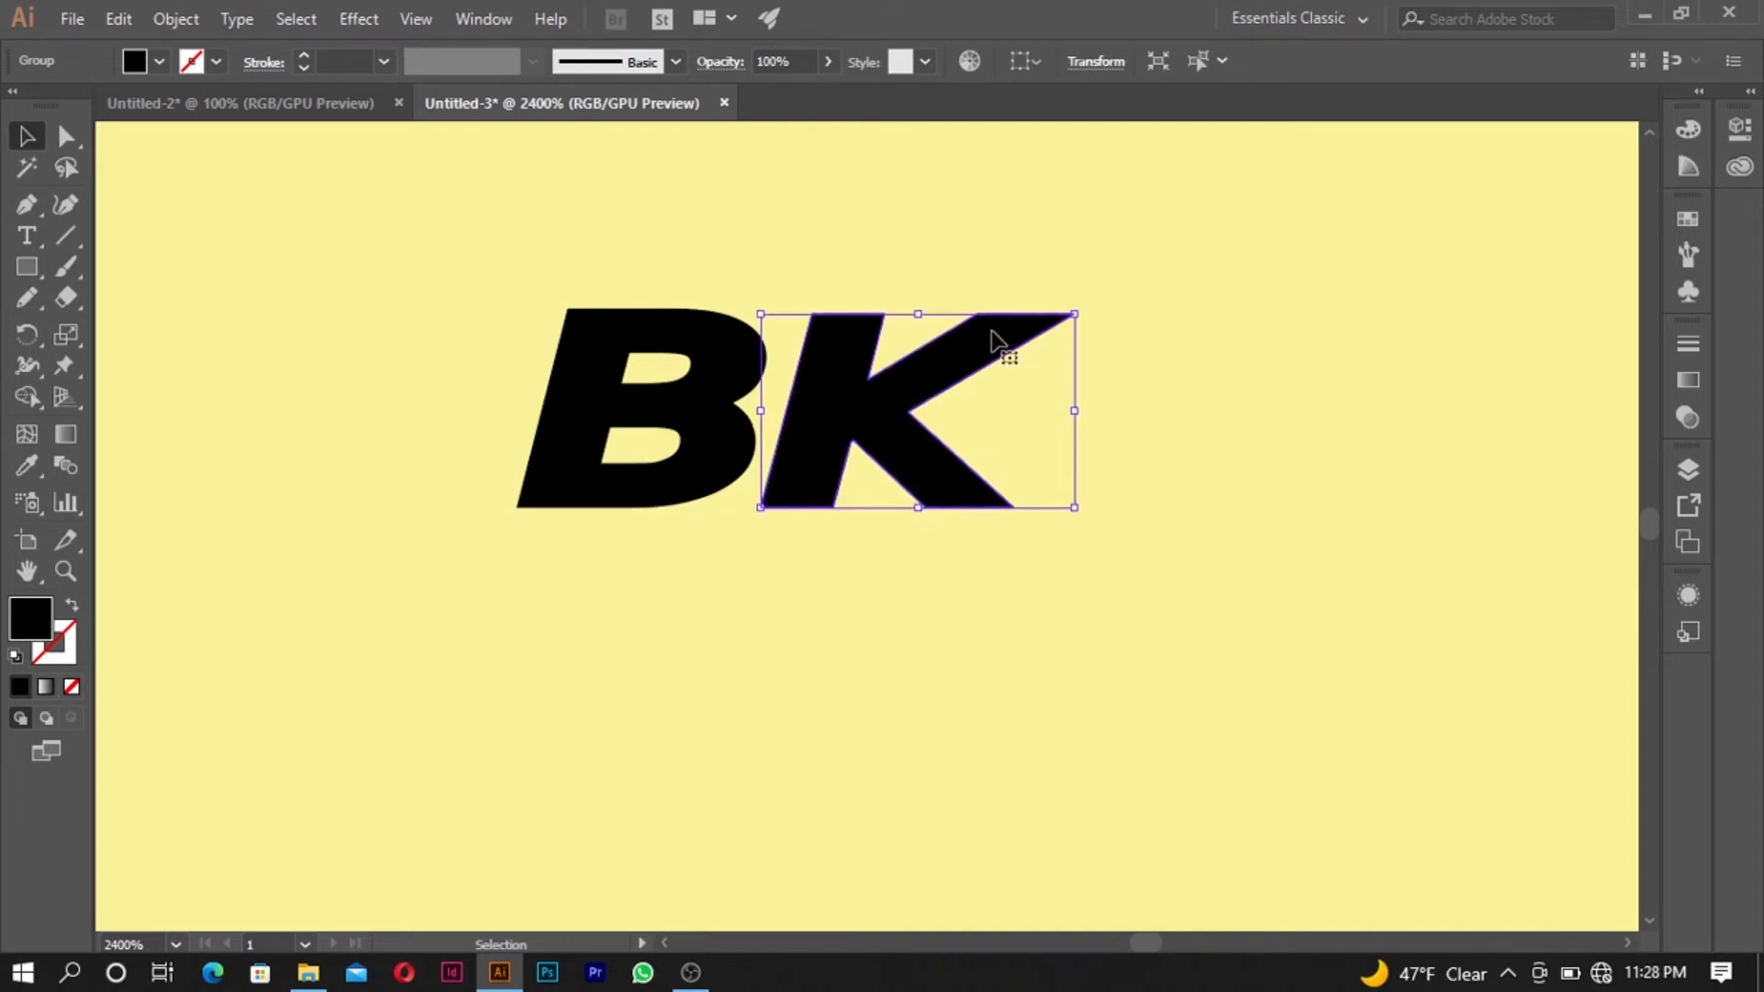
# - Select both the B and the K and scale them up together to about twice their size
pyautogui.scroll(-6, 772, 354)
pyautogui.scroll(4, 851, 405)
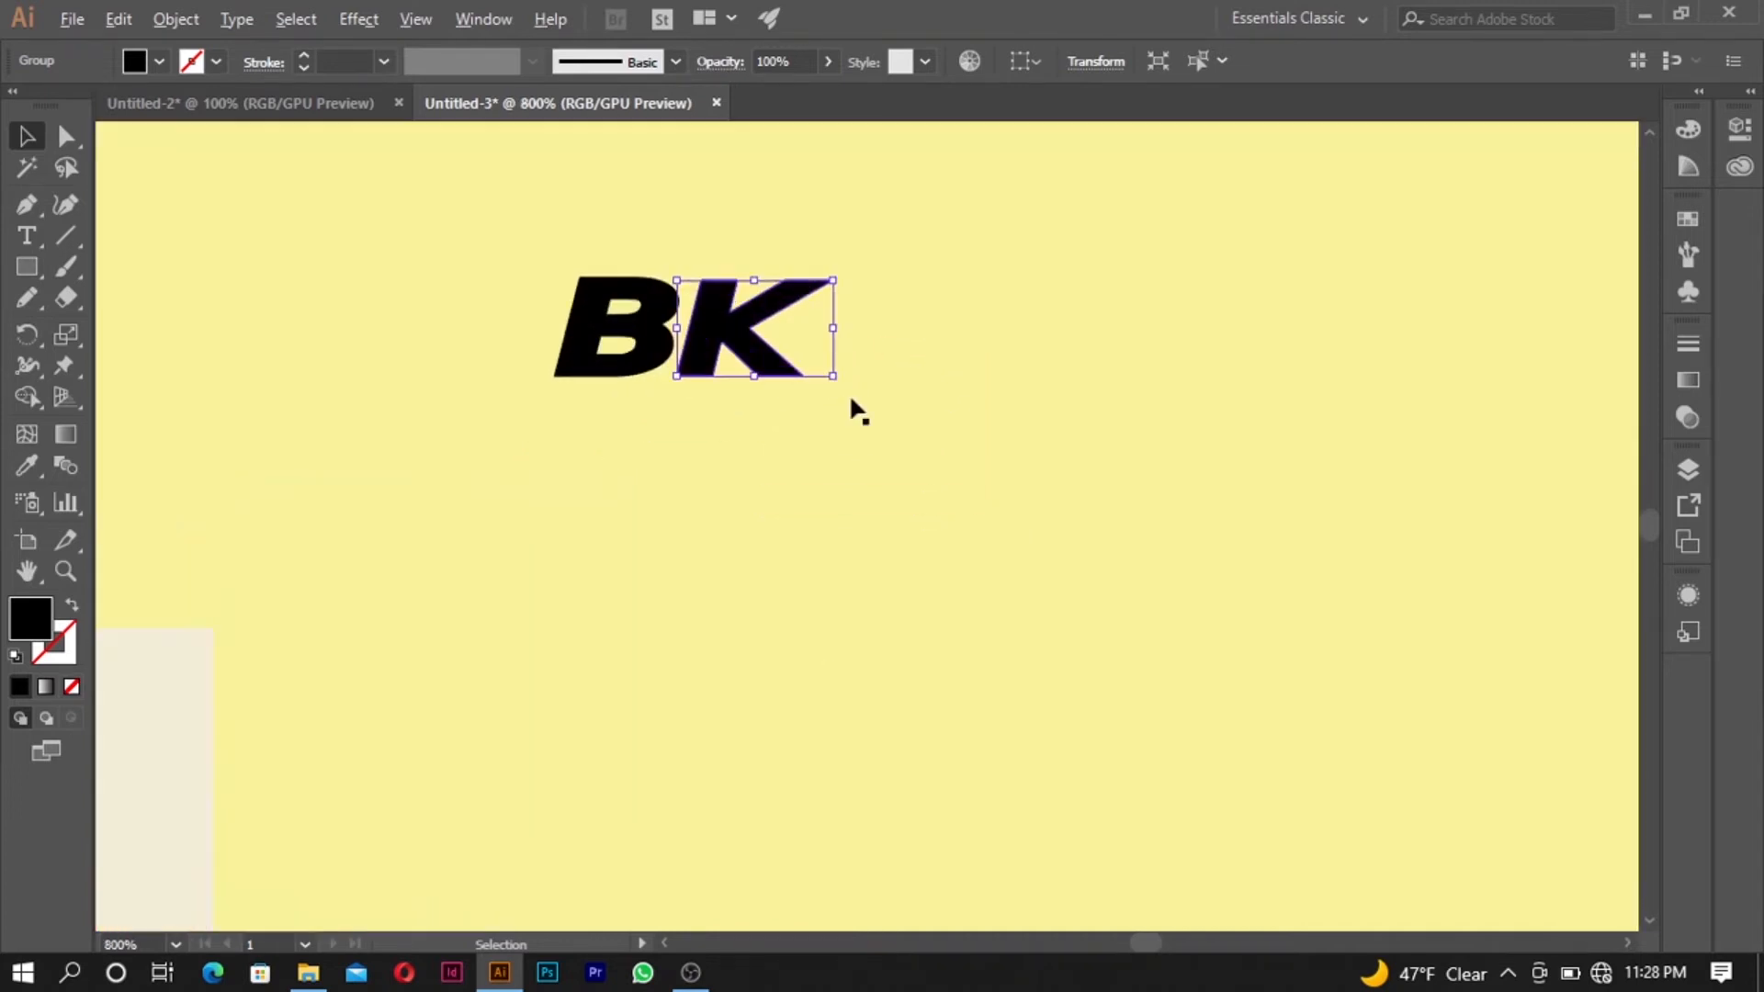
pyautogui.keyDown('shift'); pyautogui.click(661, 335); pyautogui.keyUp('shift')
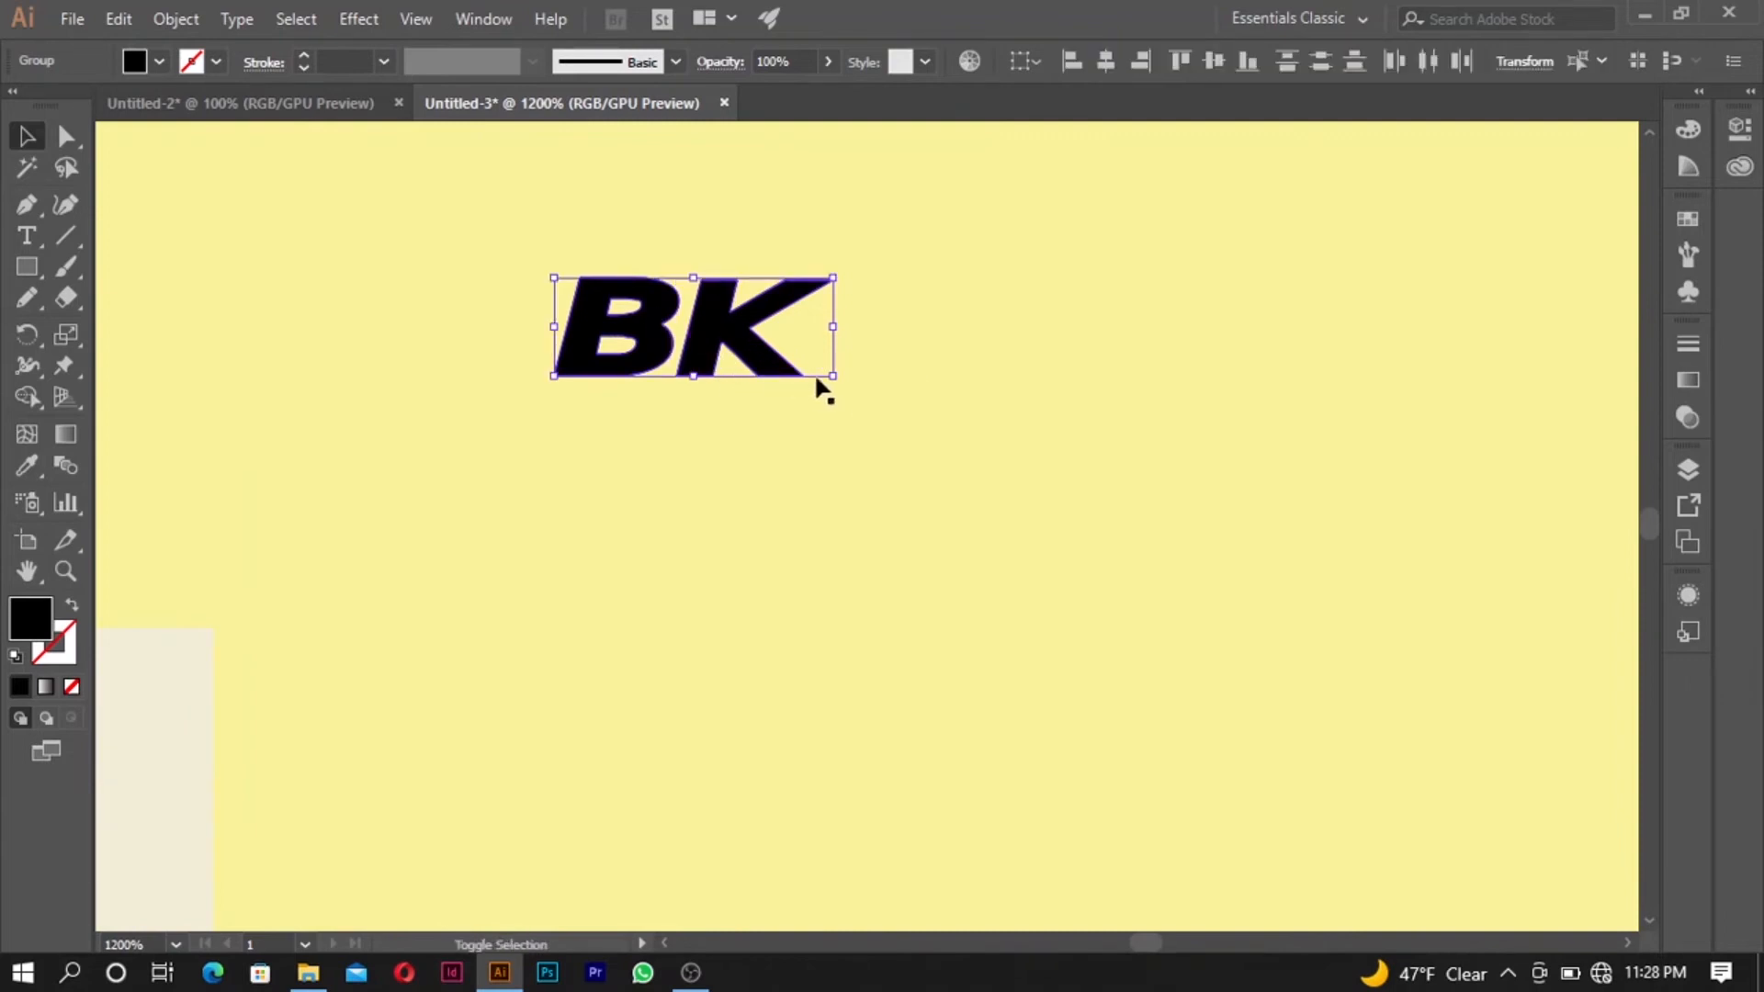
pyautogui.moveTo(832, 376); pyautogui.dragTo(1130, 553)
# - Move the BK lettering to the empty area right of the Burger King reference image
pyautogui.scroll(-3, 1106, 555)
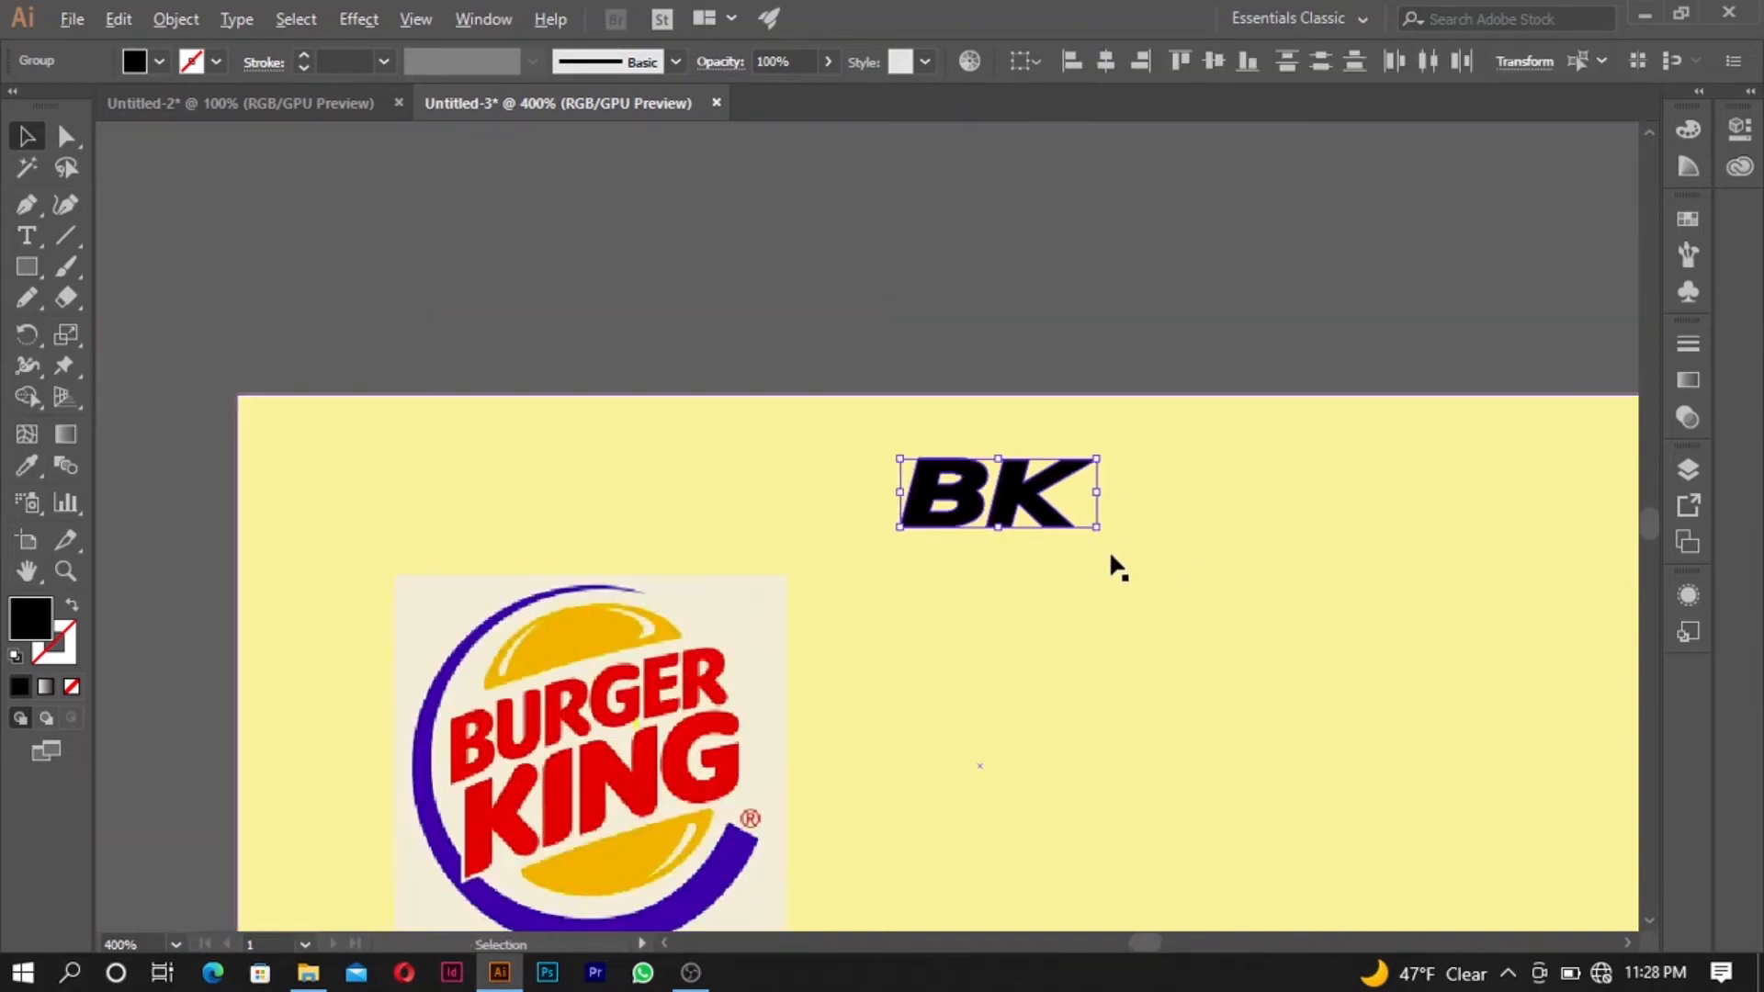
pyautogui.moveTo(1038, 492); pyautogui.dragTo(1383, 746)
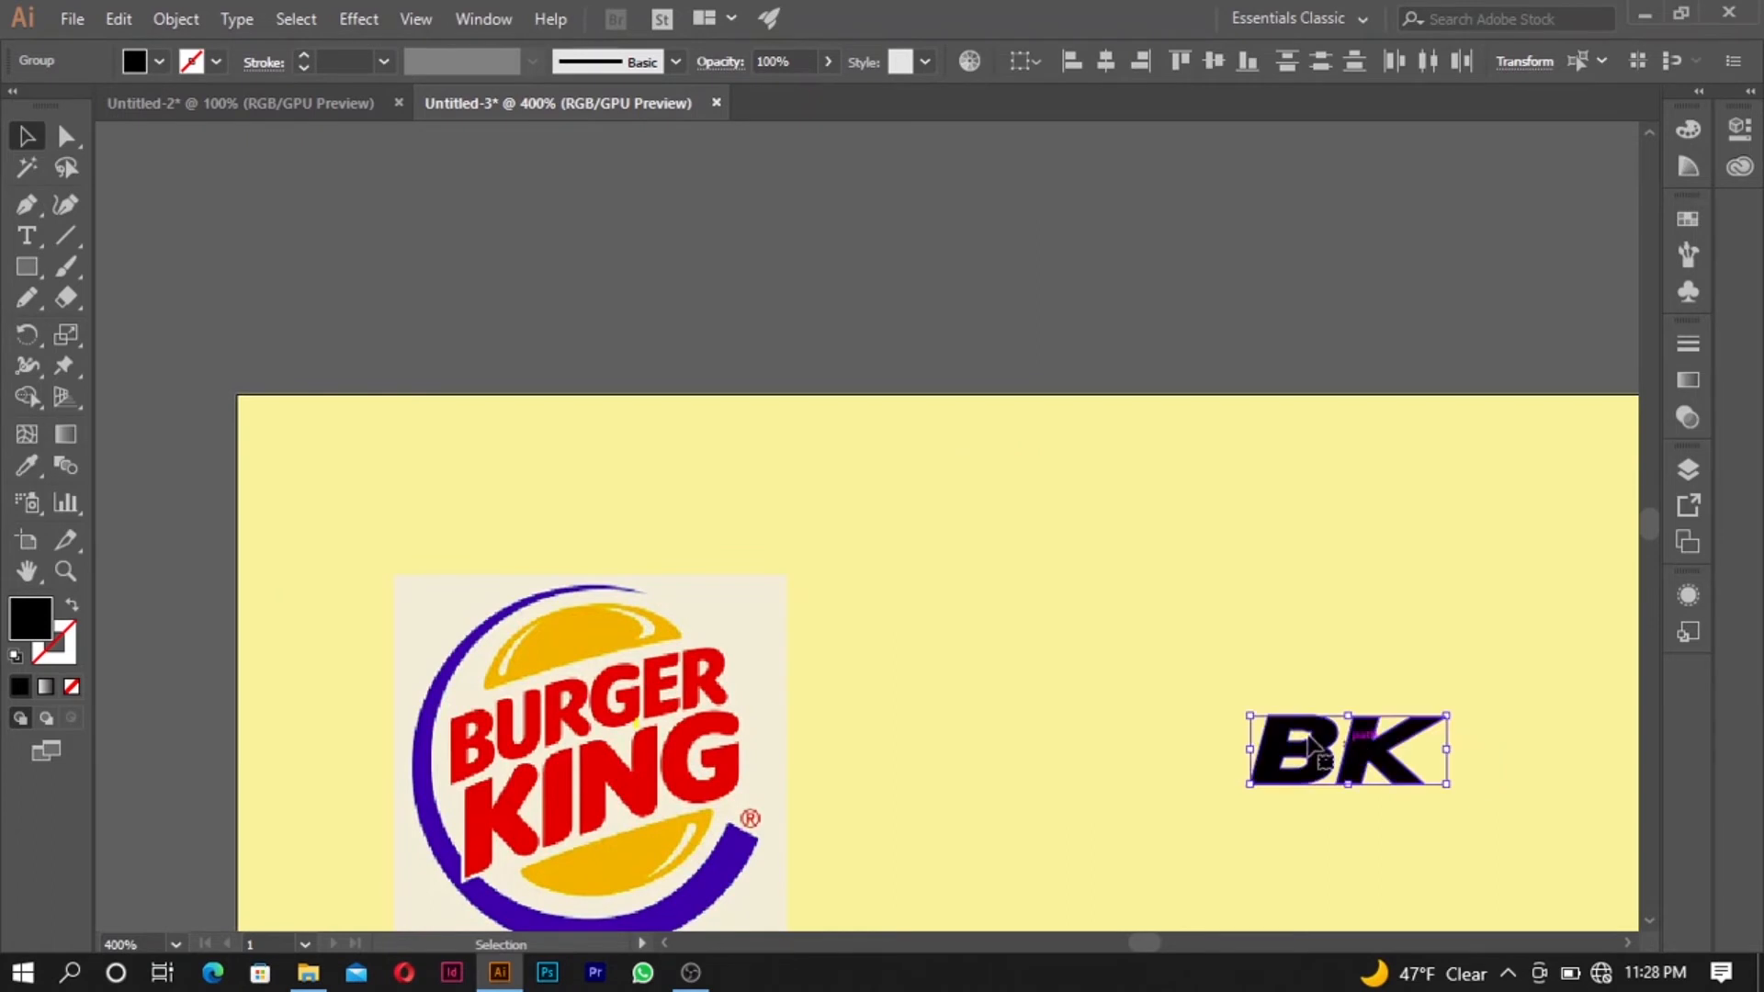
pyautogui.scroll(-4, 1312, 776)
pyautogui.scroll(6, 1308, 775)
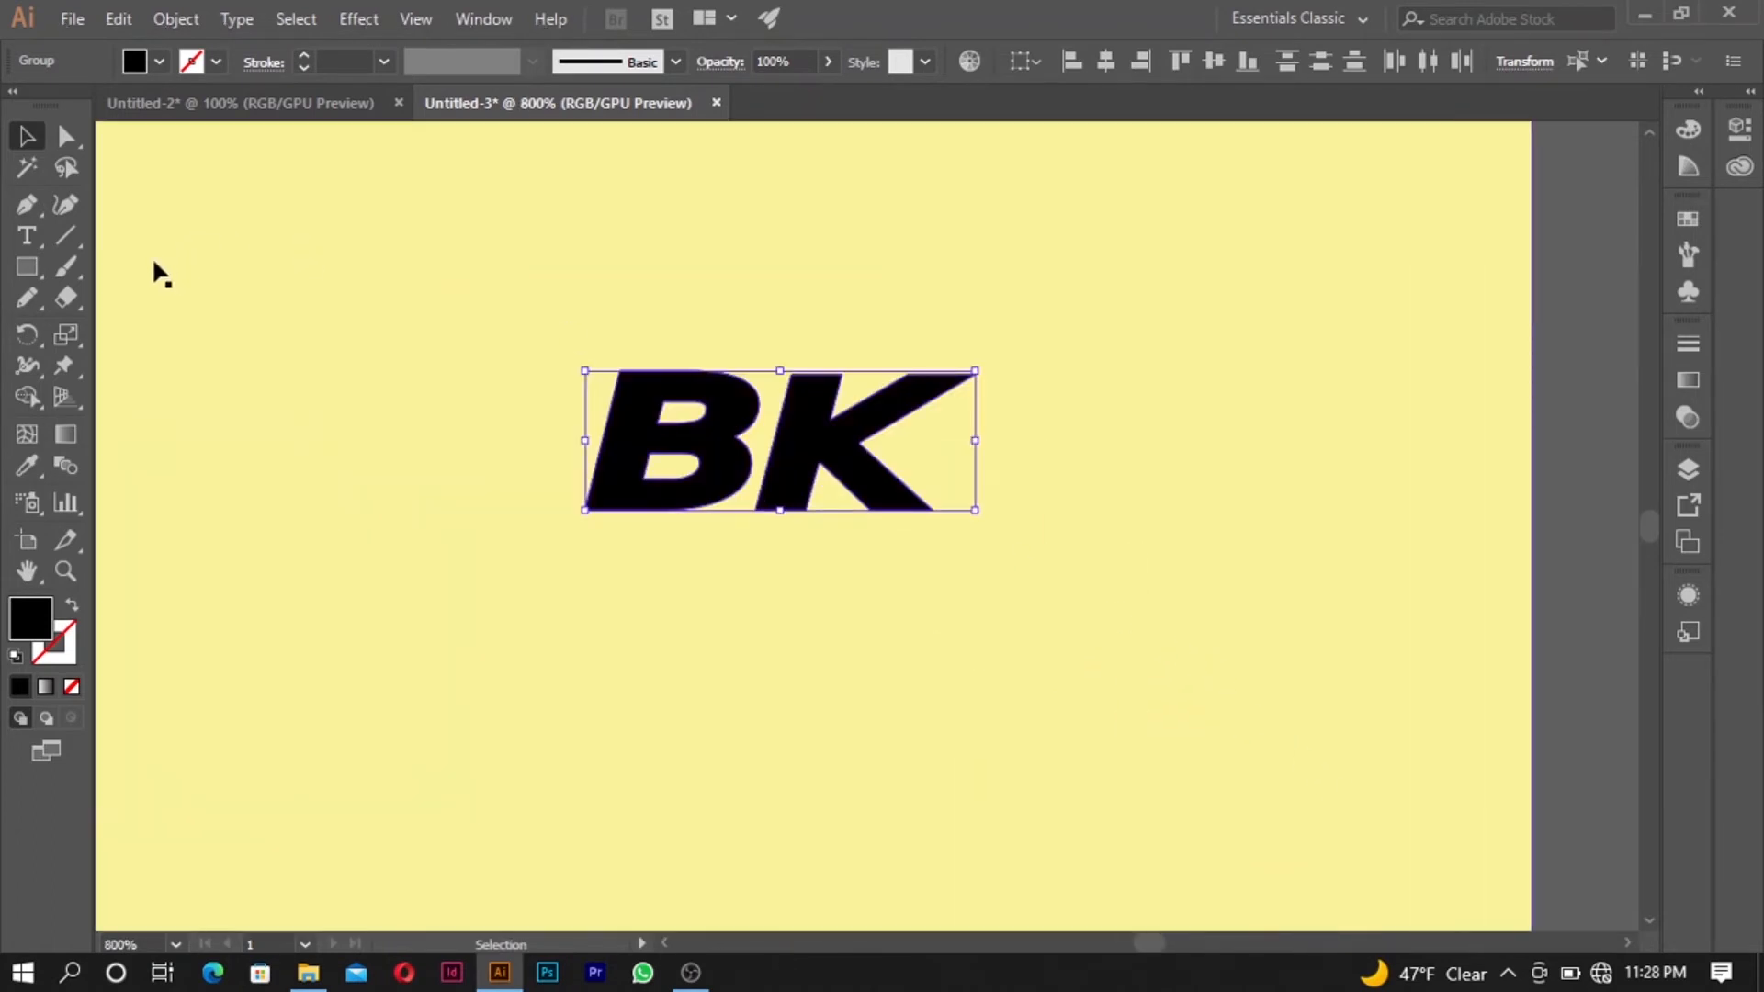
# - Draw a black ellipse about 0.58 in wide and 0.22 in high beside the K of the BK lettering
pyautogui.click(35, 268)
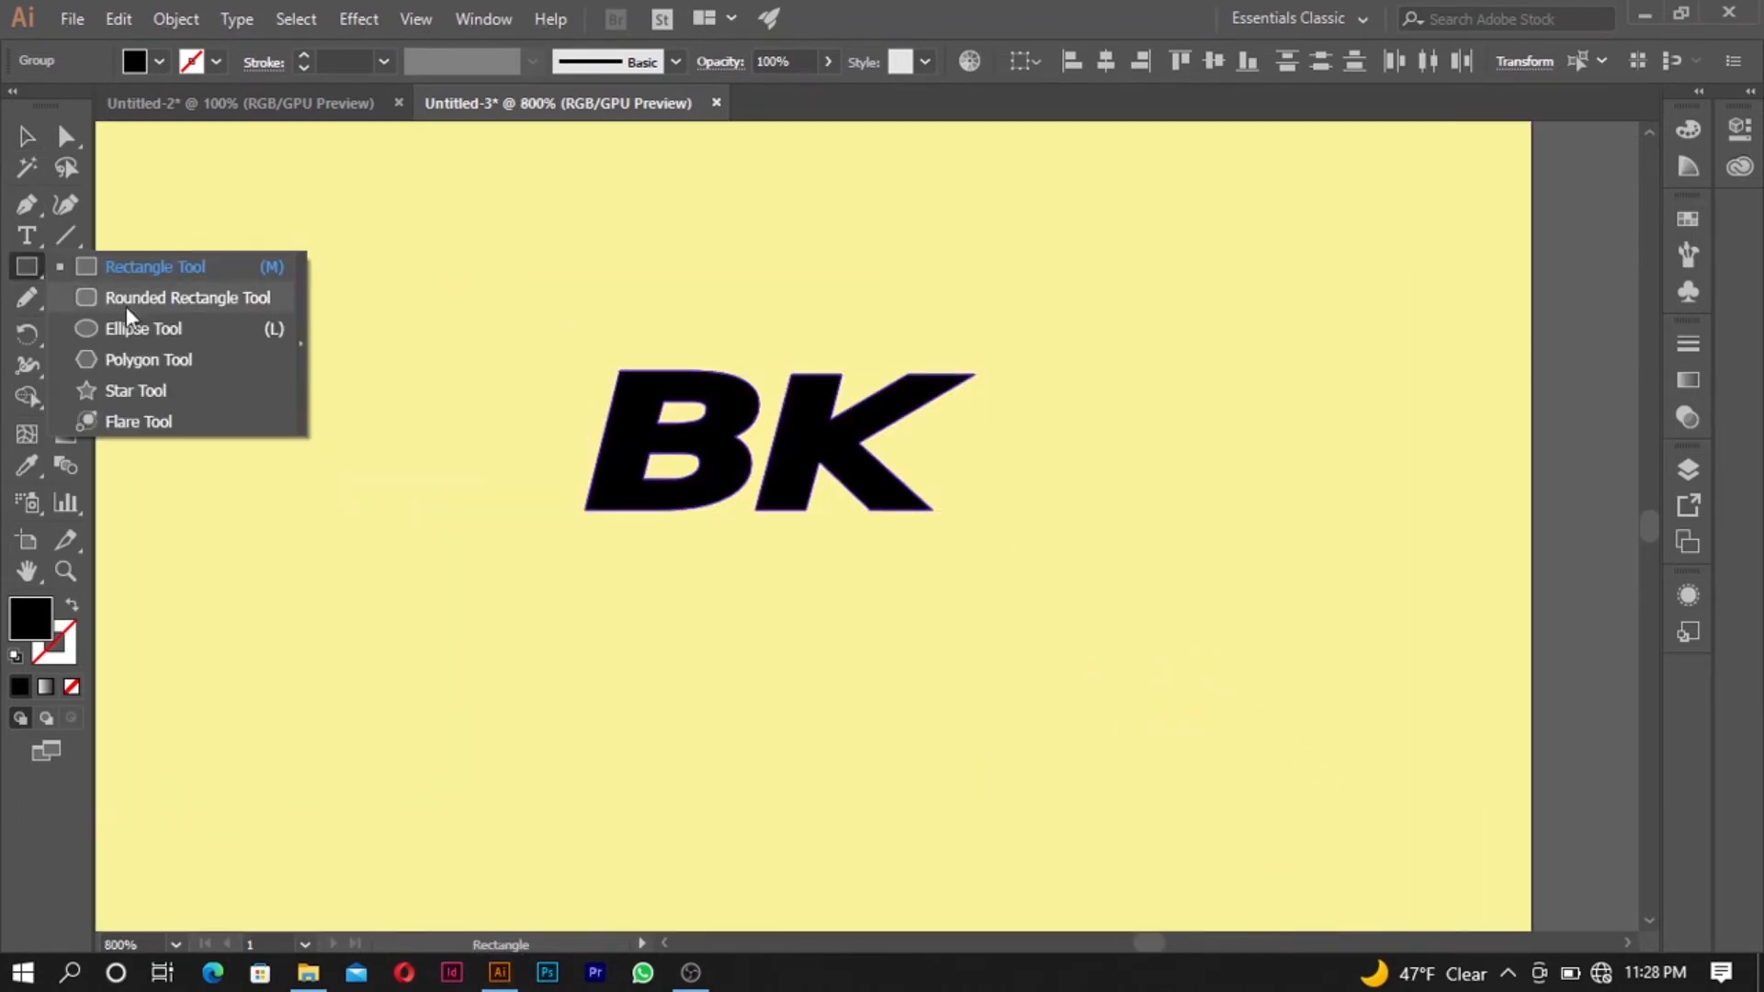
pyautogui.click(134, 329)
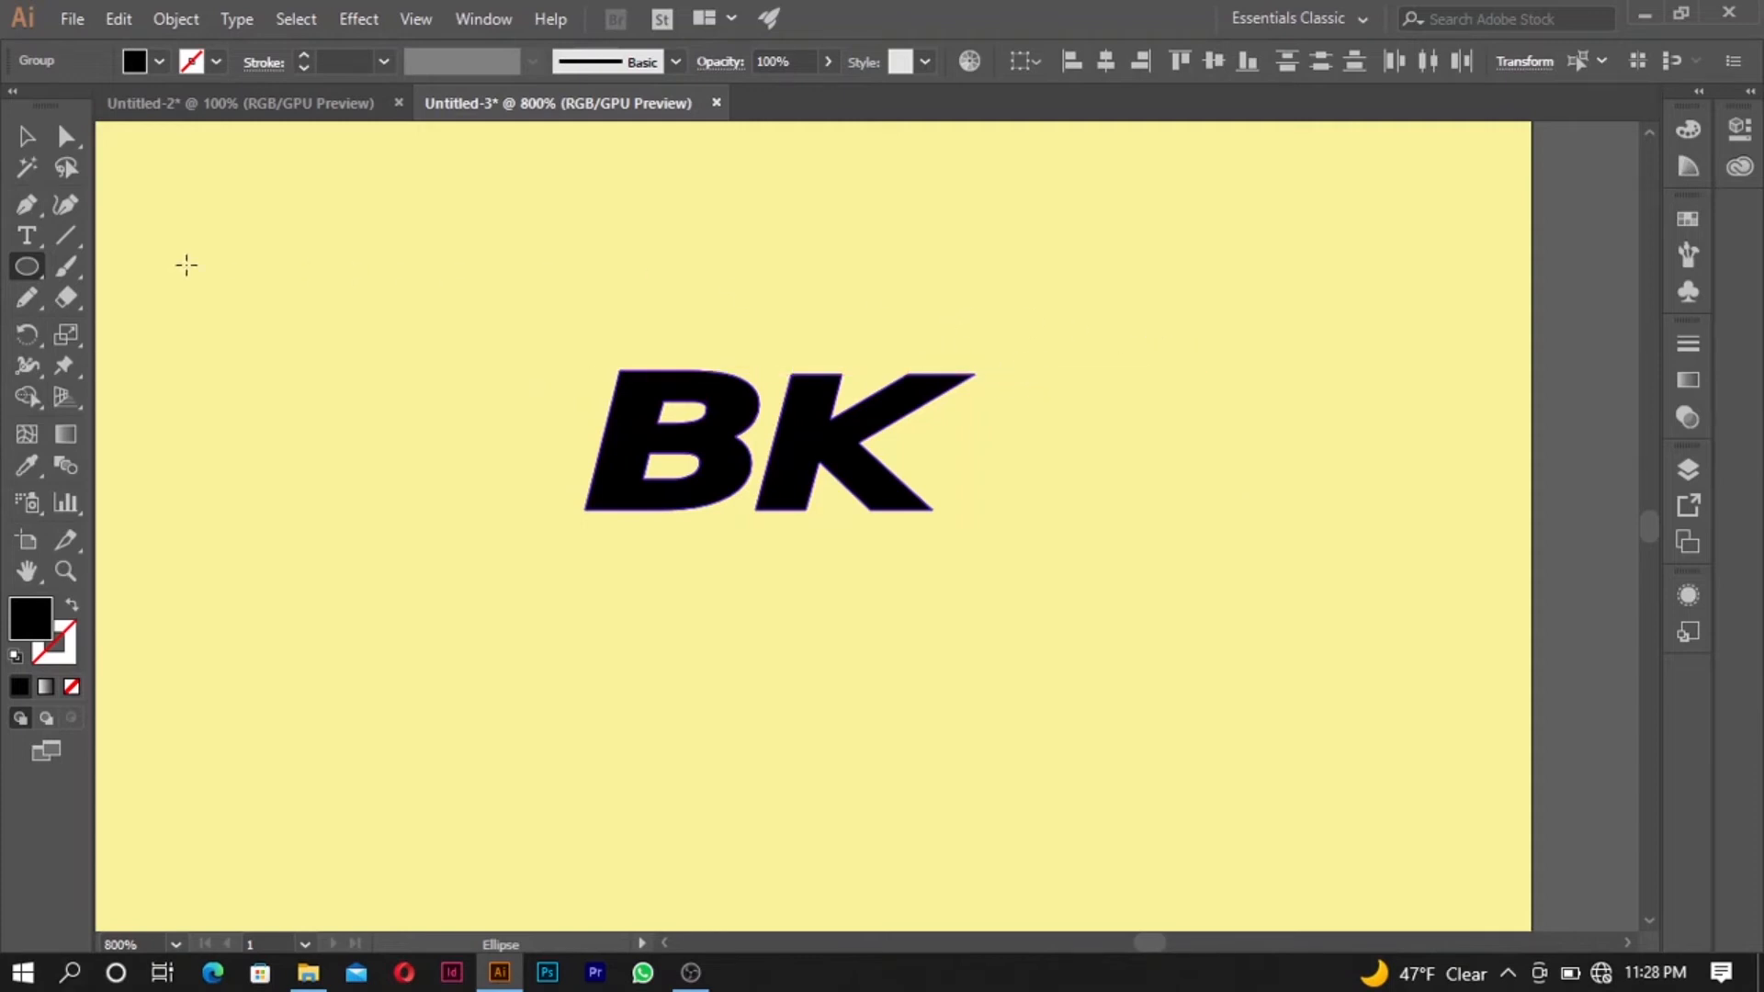
pyautogui.click(25, 272)
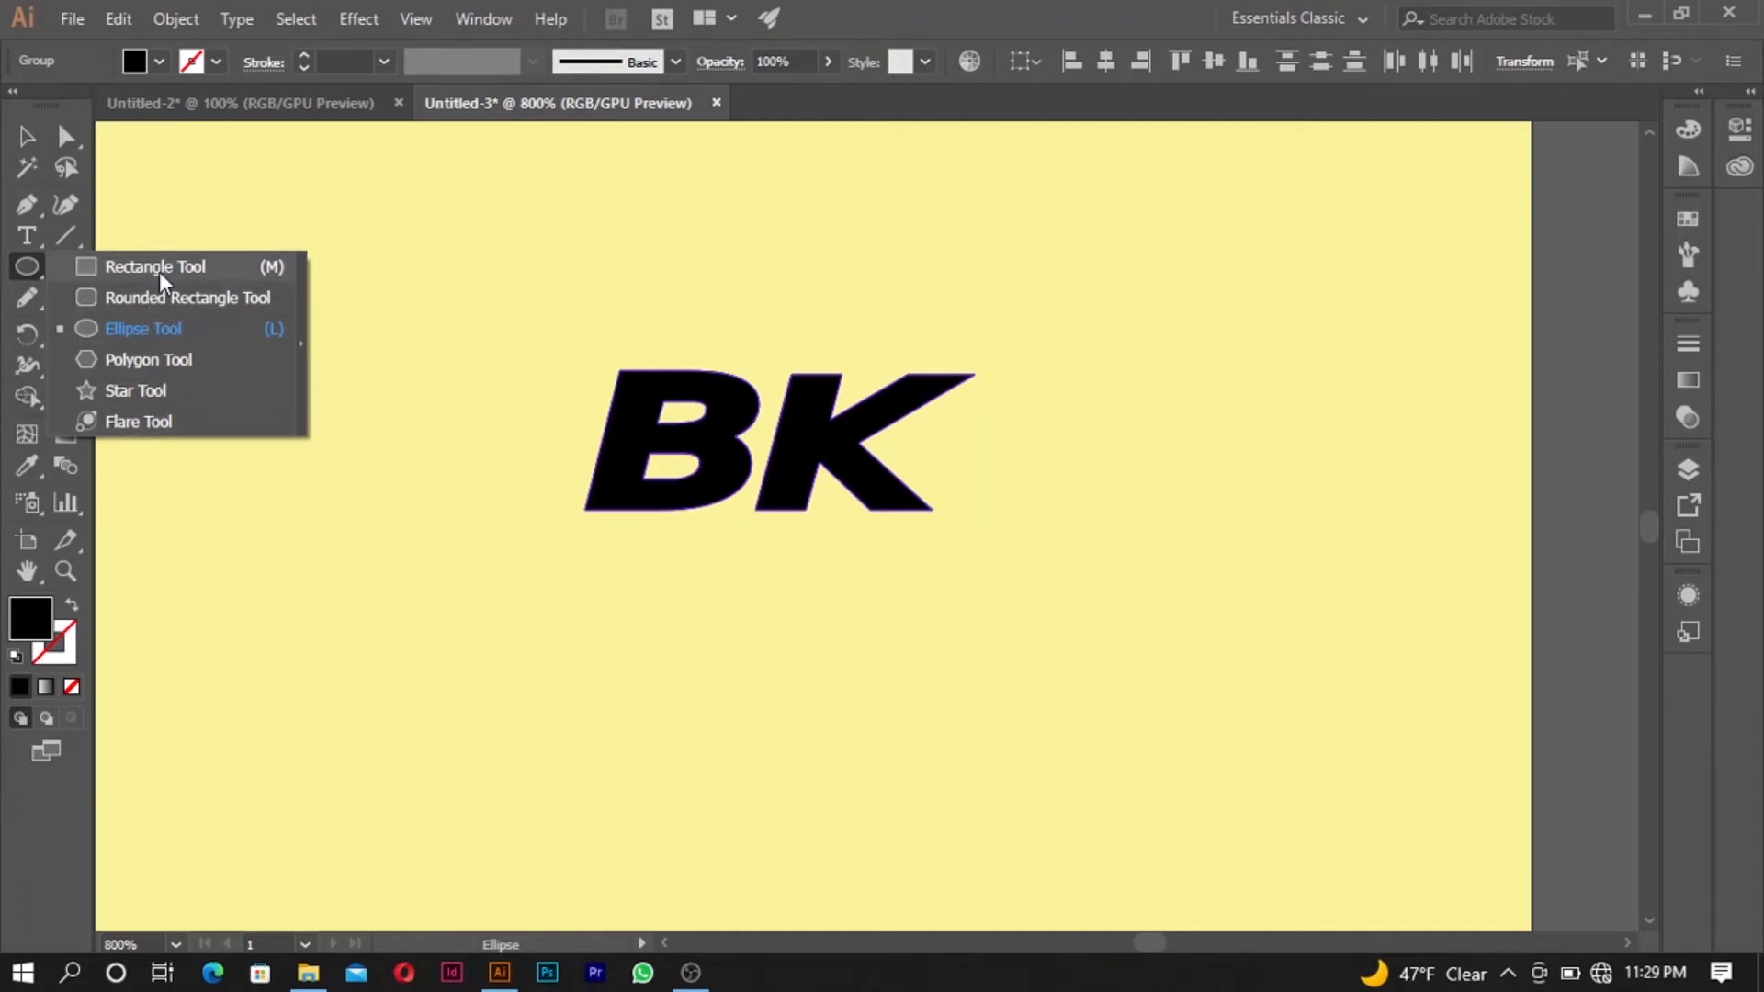
pyautogui.click(143, 329)
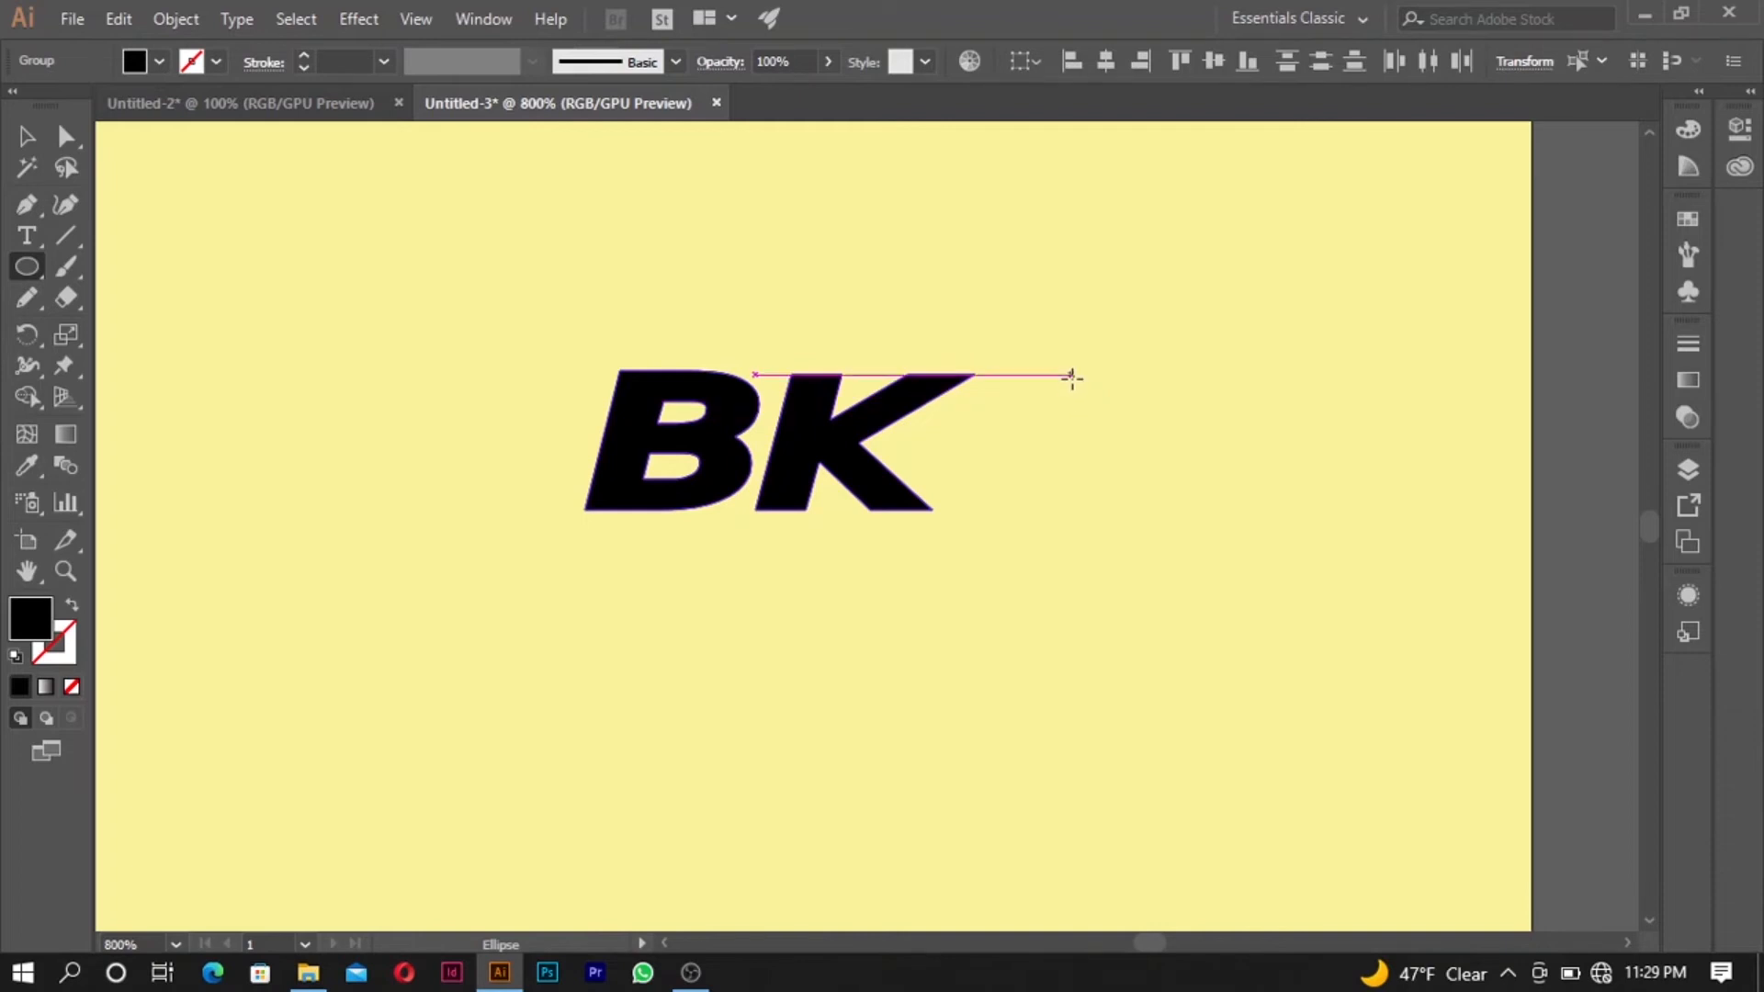
pyautogui.moveTo(1070, 376); pyautogui.dragTo(1501, 533)
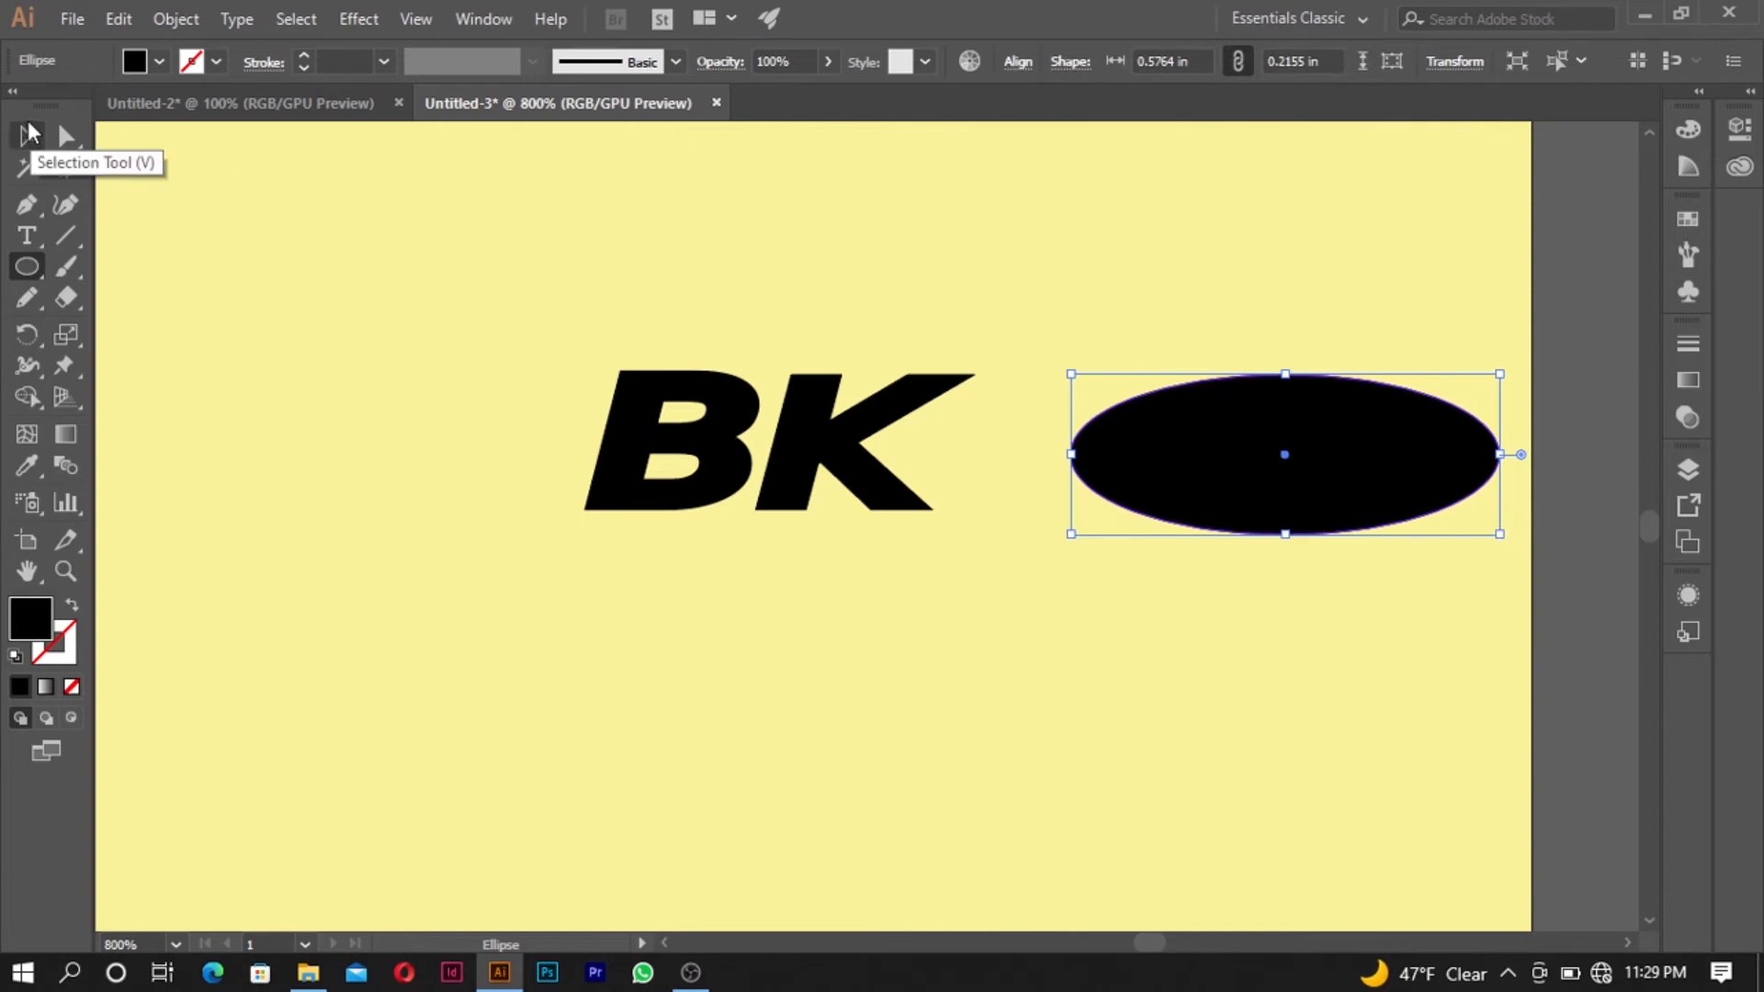
pyautogui.click(26, 131)
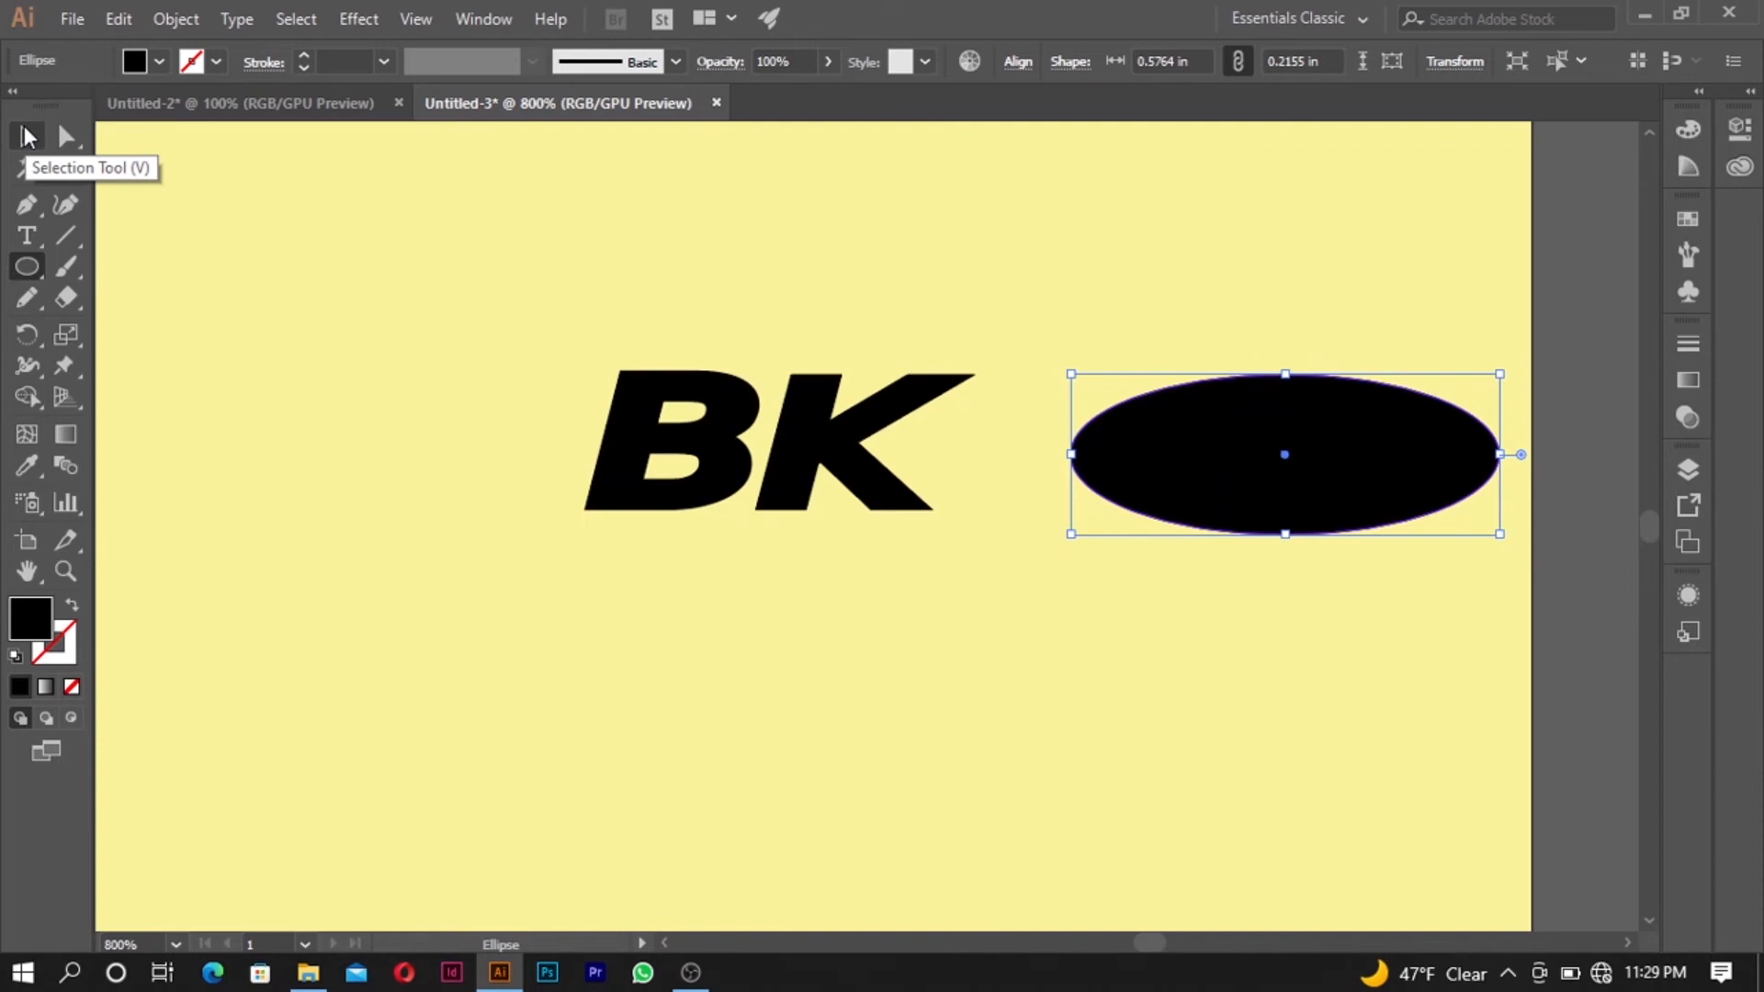
# - Draw a rectangle covering the lower half of the ellipse, starting at its horizontal centre line and extending past both ends
pyautogui.click(37, 275)
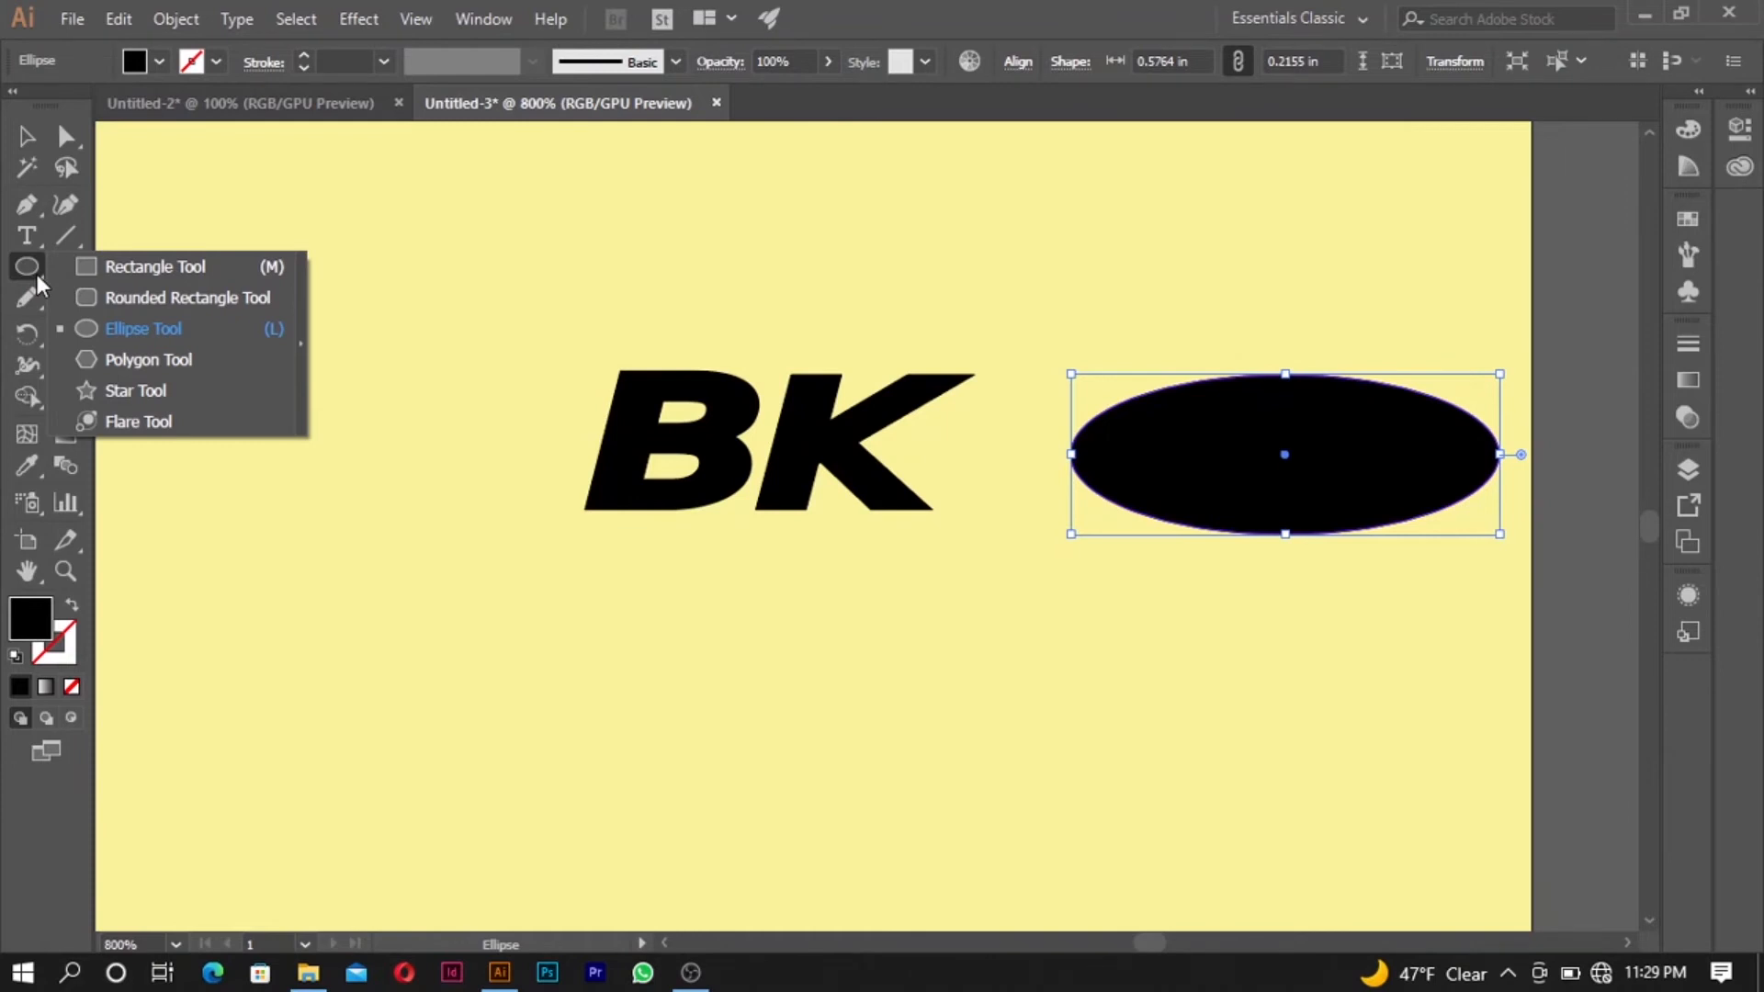
pyautogui.click(129, 267)
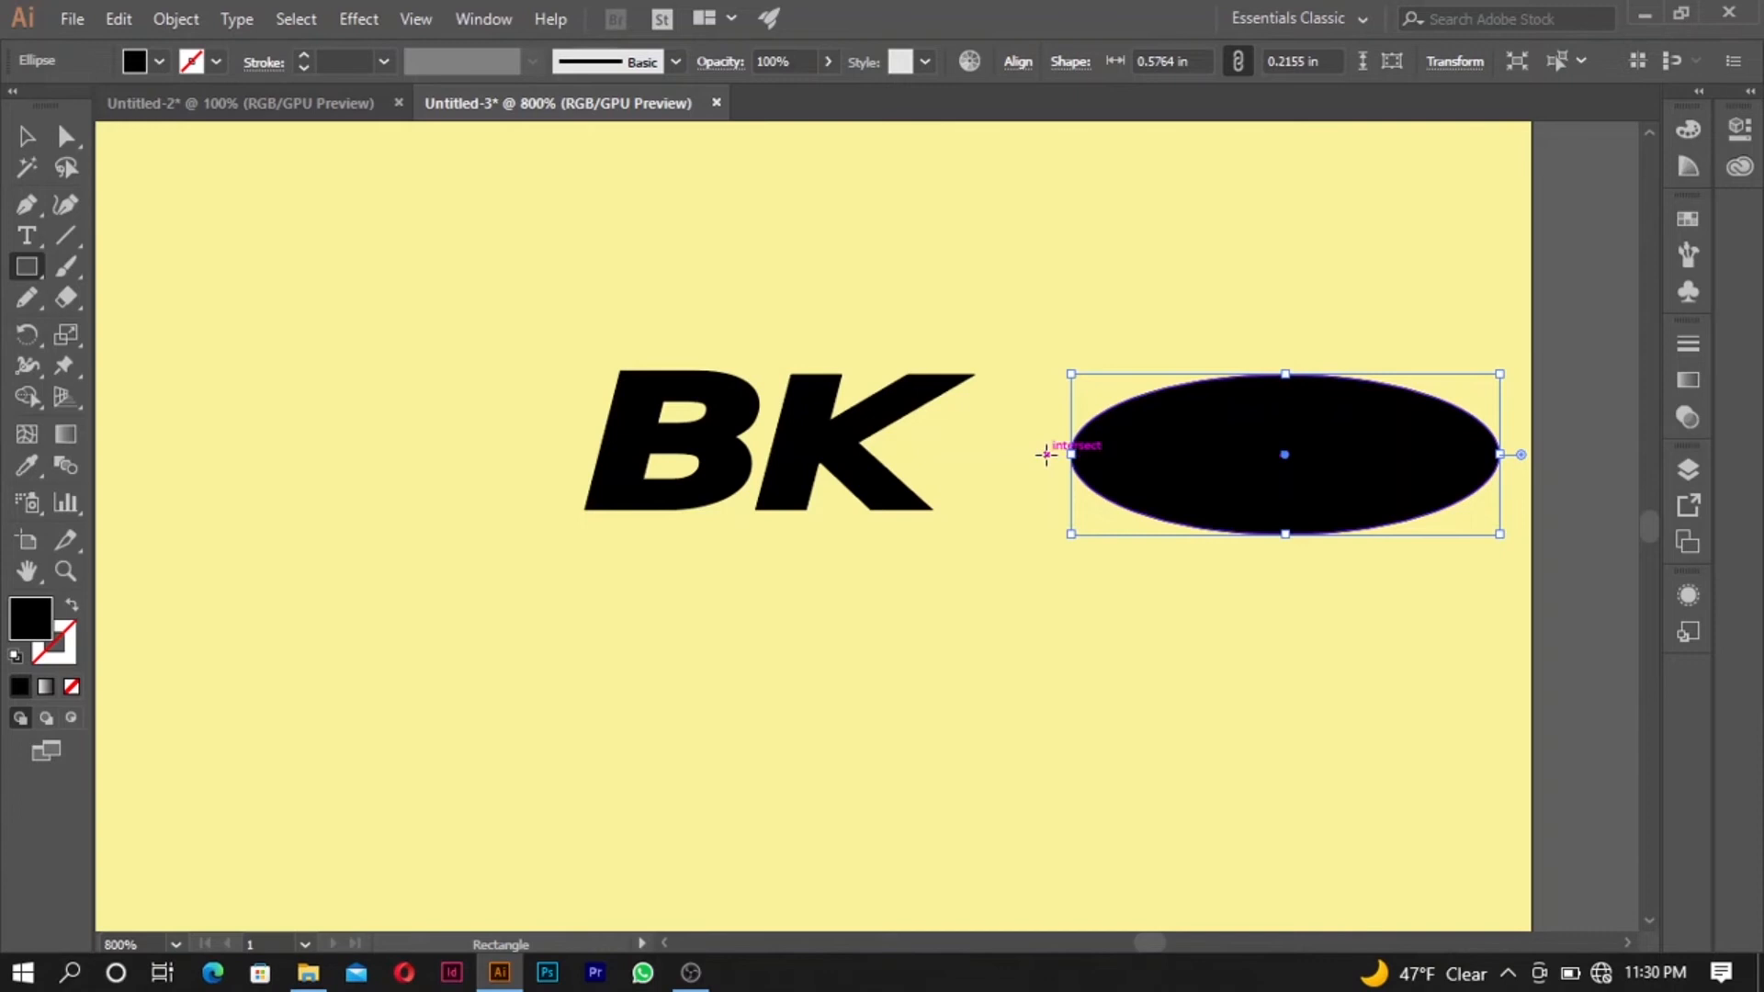
pyautogui.moveTo(1047, 454); pyautogui.dragTo(1532, 566)
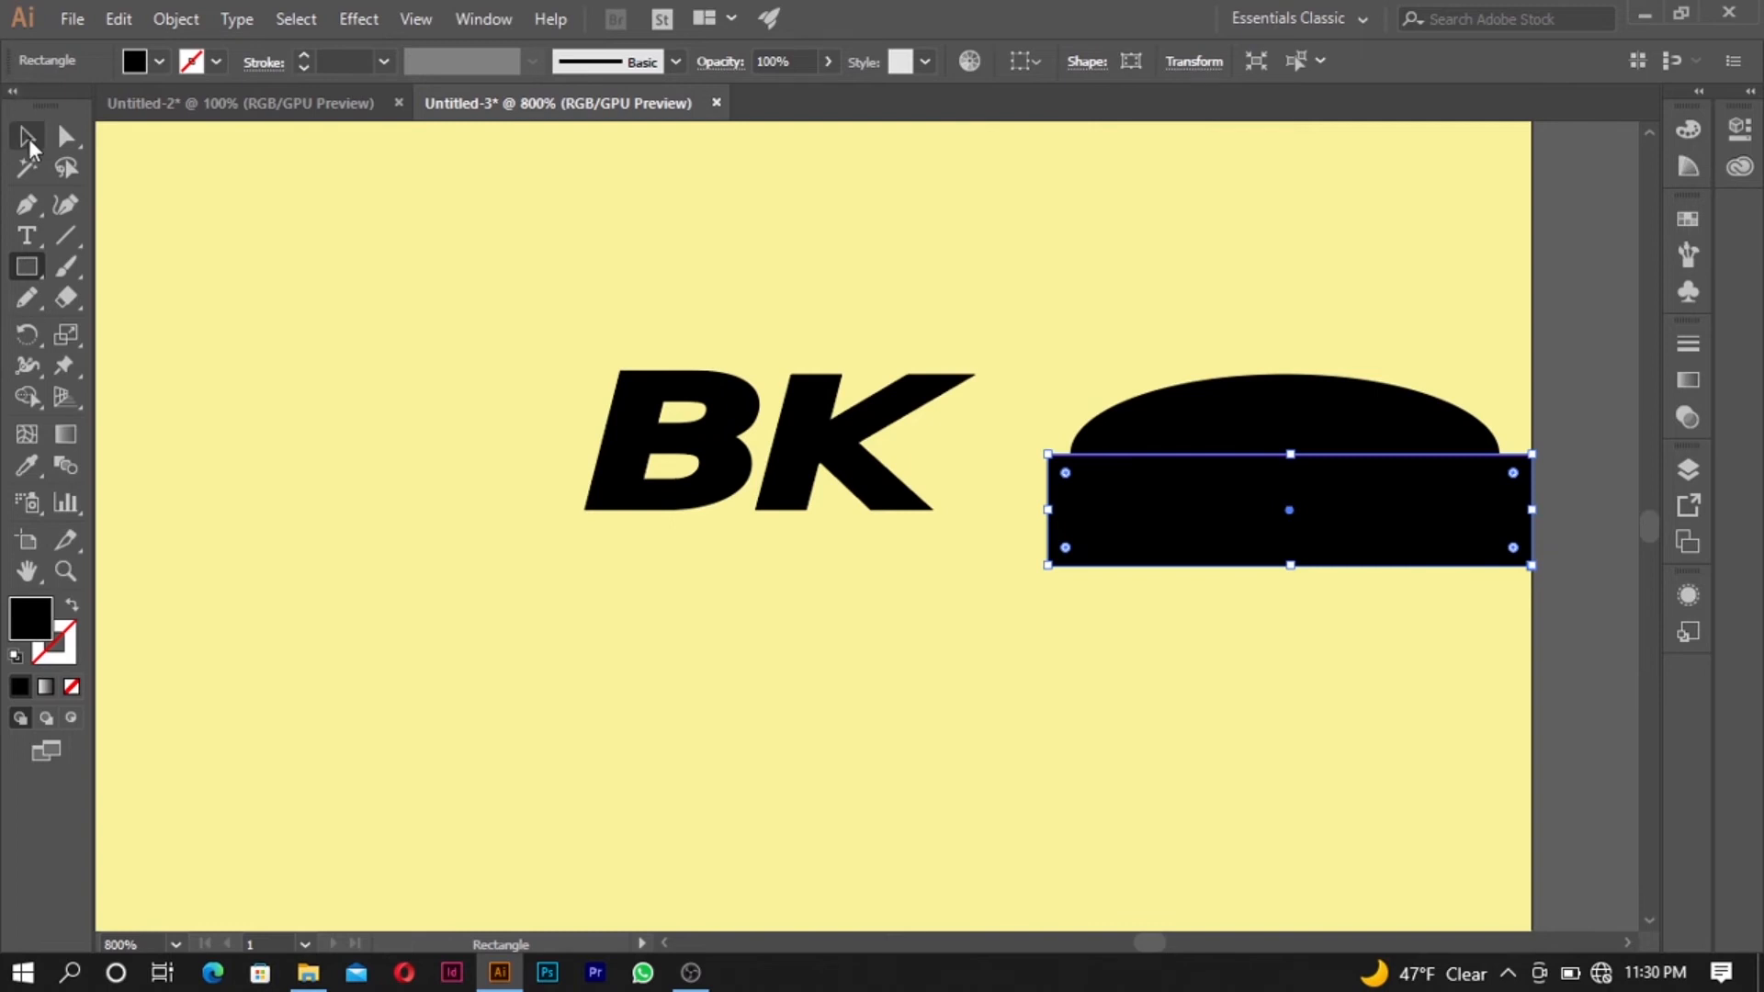
pyautogui.click(28, 139)
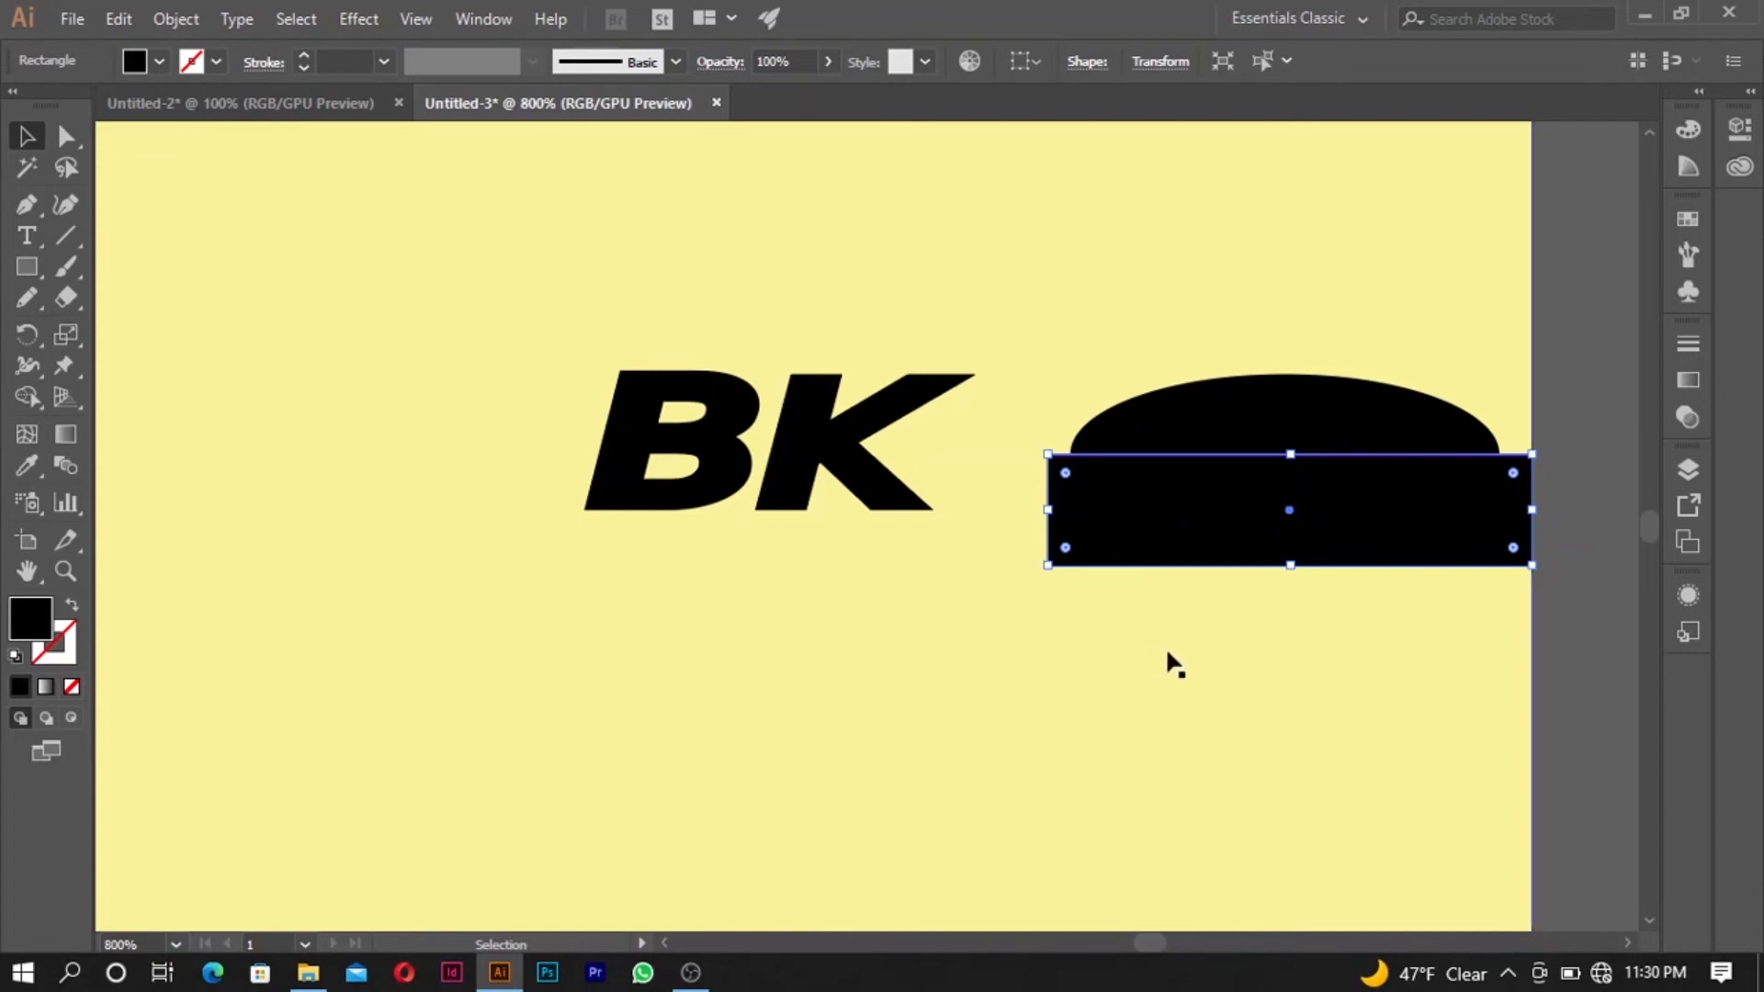
# - Set the rectangle's fill and stroke to none
pyautogui.click(73, 608)
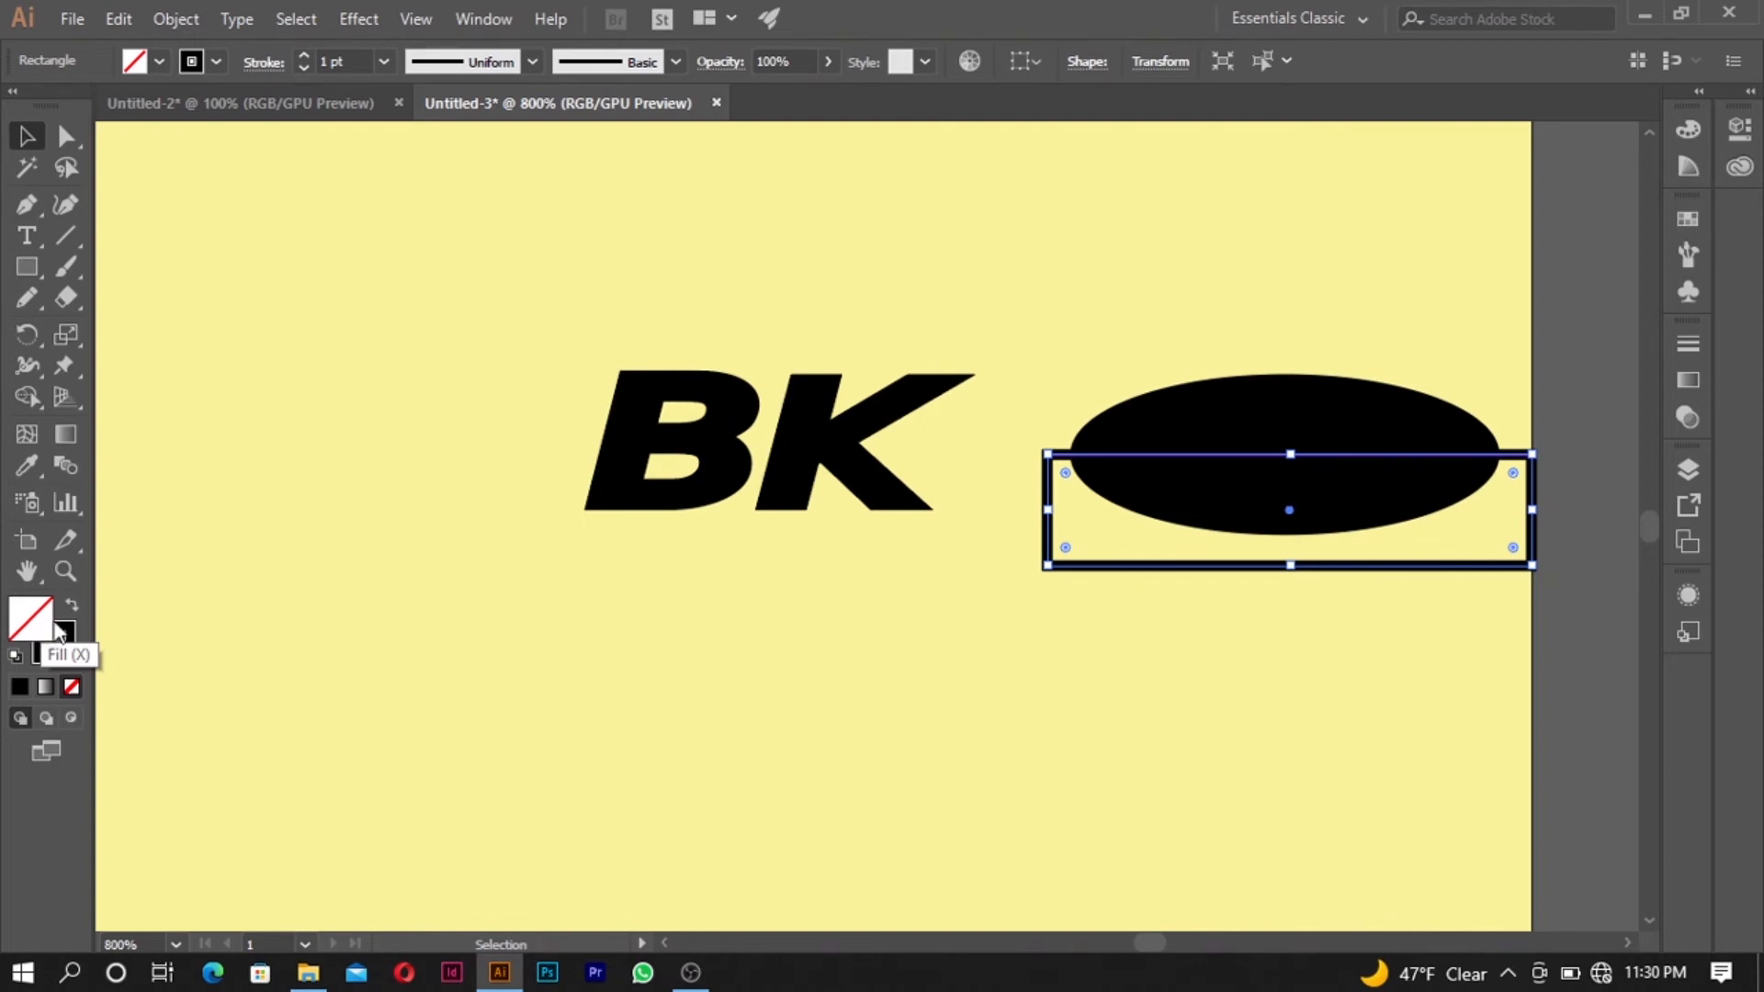
pyautogui.click(74, 647)
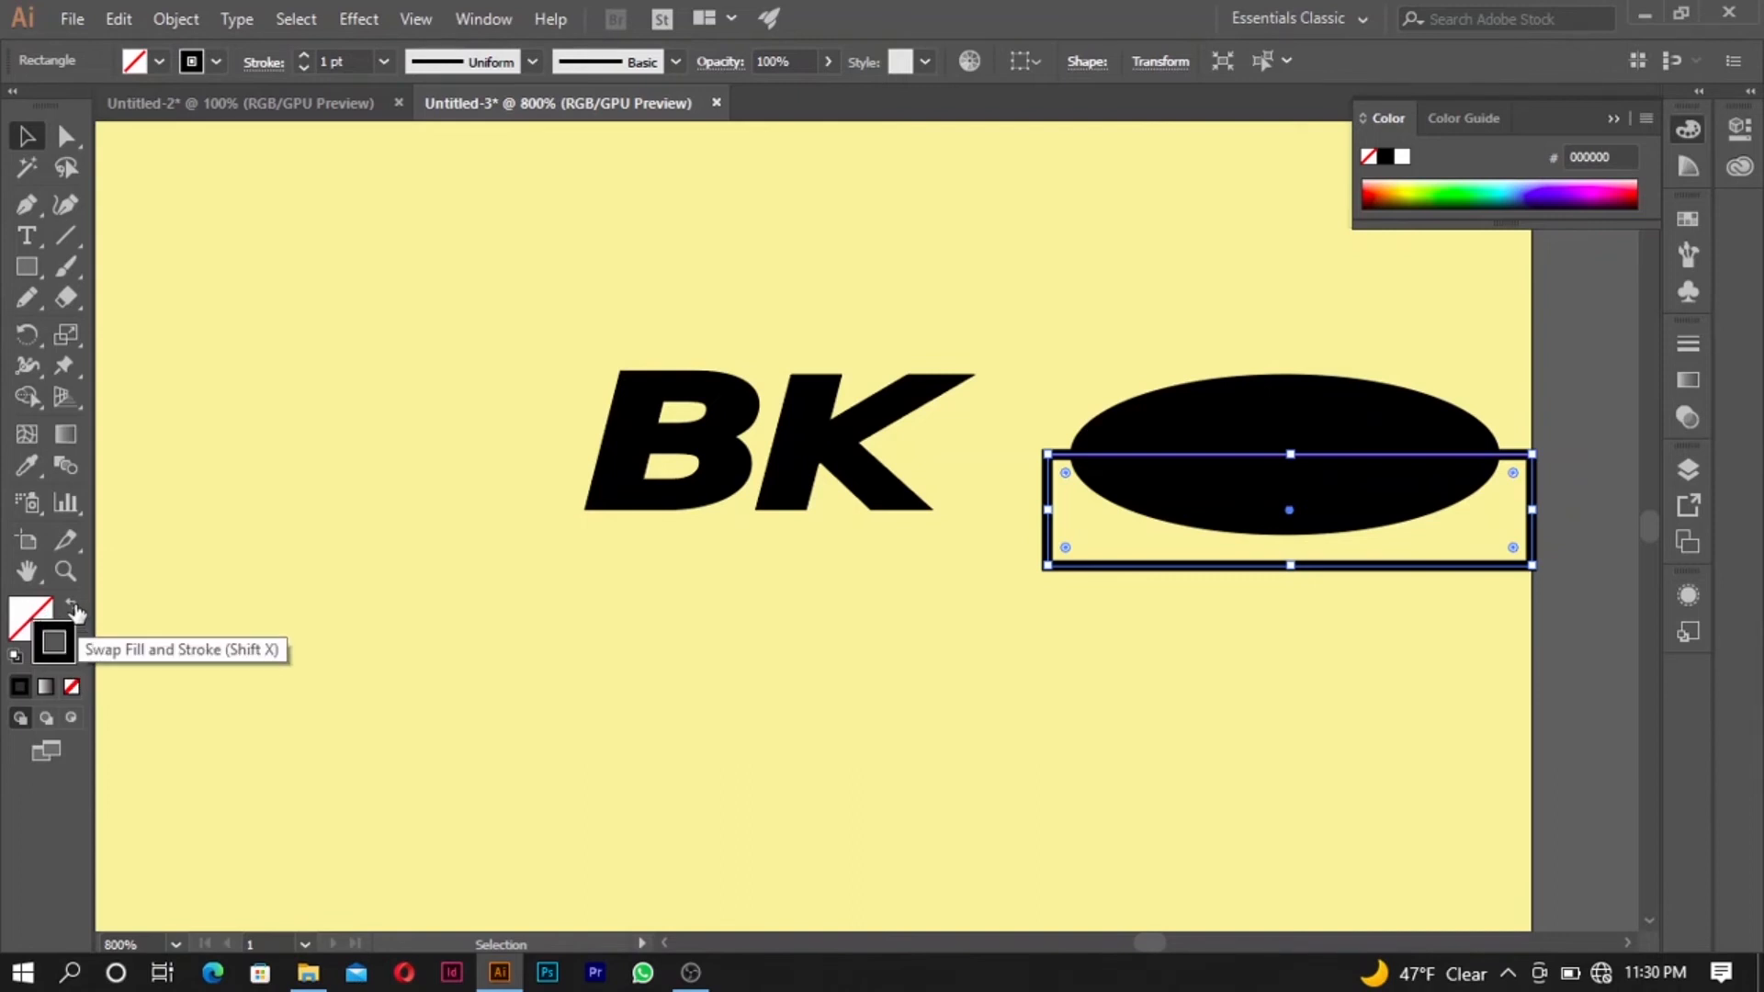
pyautogui.click(74, 687)
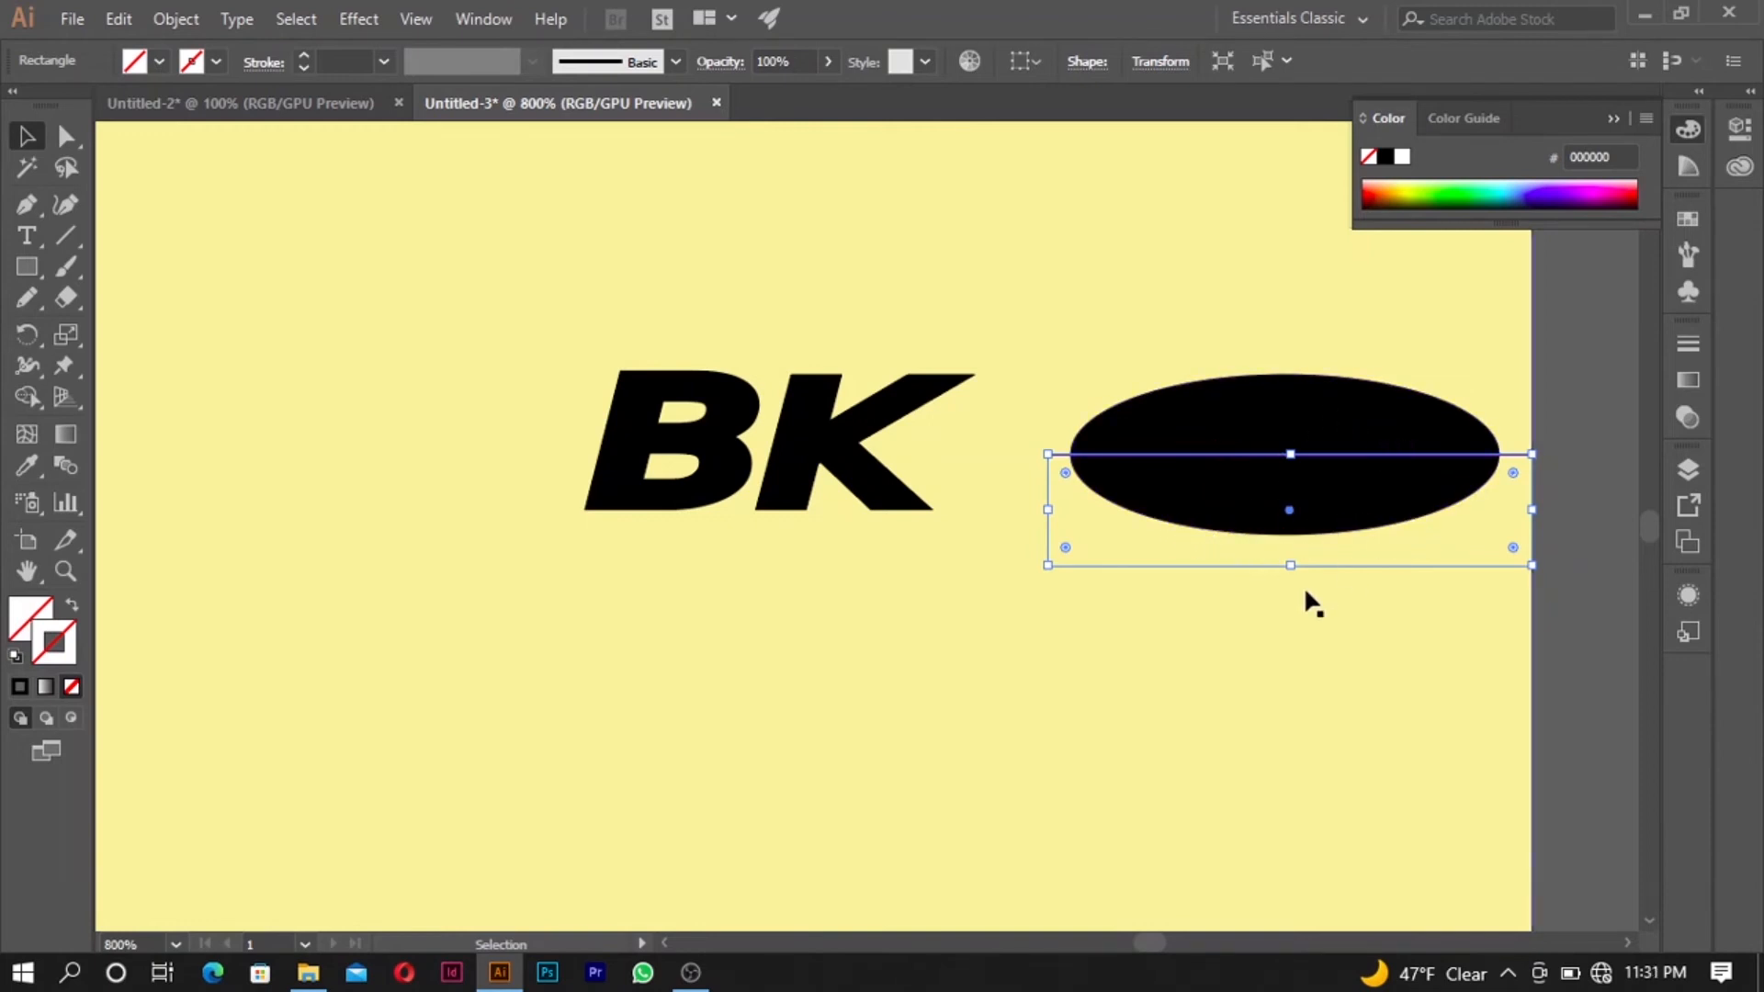
# - Select the ellipse together with the rectangle and remove the rectangle area outside the ellipse with the Shape Builder
pyautogui.keyDown('shift'); pyautogui.click(1319, 414); pyautogui.keyUp('shift')
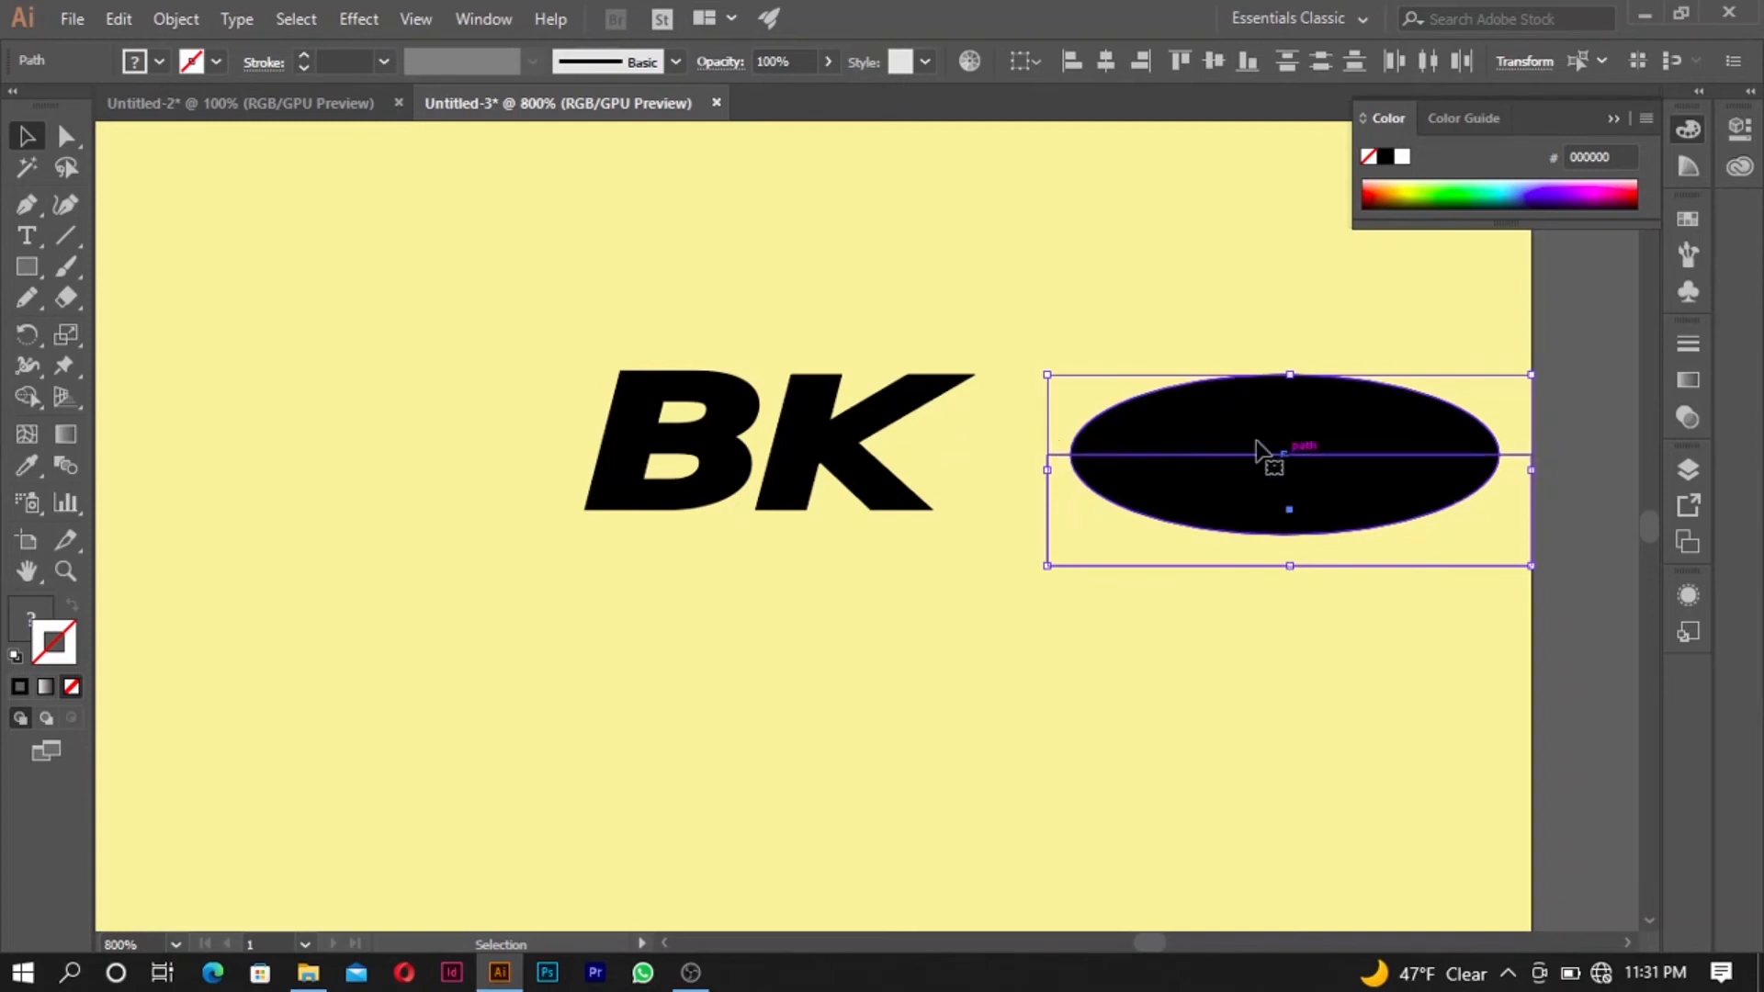
pyautogui.click(30, 399)
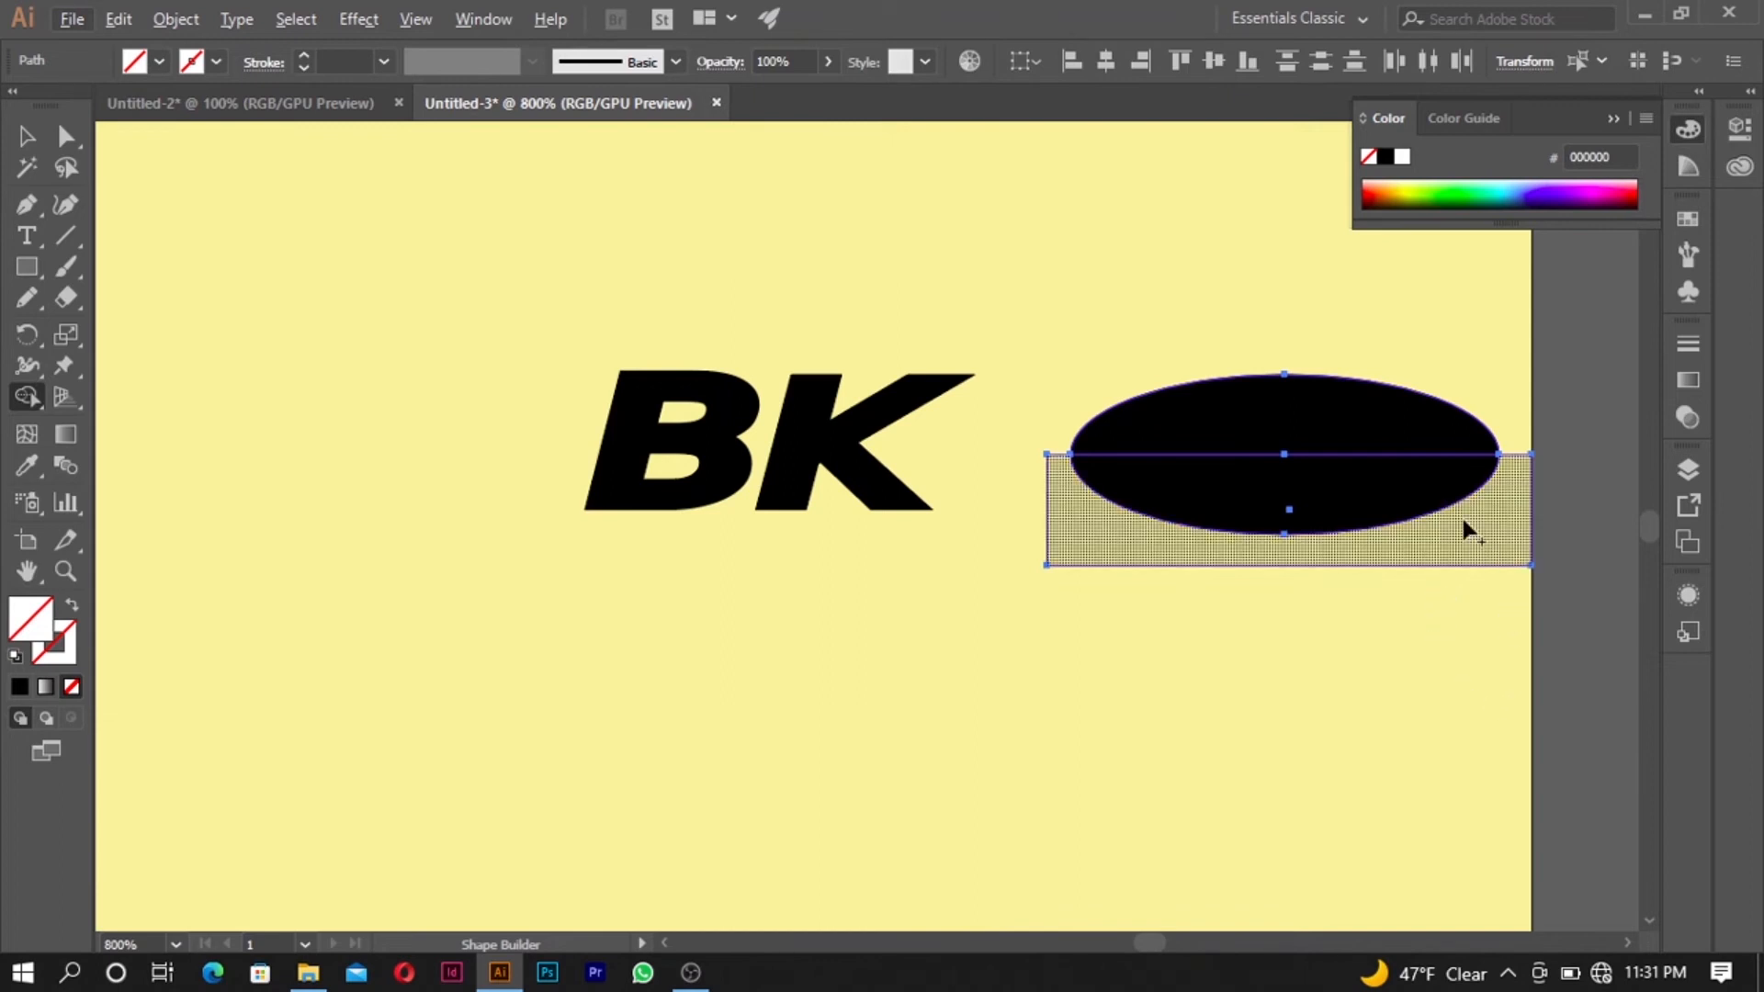
pyautogui.press('alt')
pyautogui.keyDown('alt'); pyautogui.click(1487, 532); pyautogui.keyUp('alt')
pyautogui.click(26, 136)
# - Move the ellipse and its unfilled half down, and pull the unfilled lower half-ellipse out below the full ellipse
pyautogui.click(1241, 449)
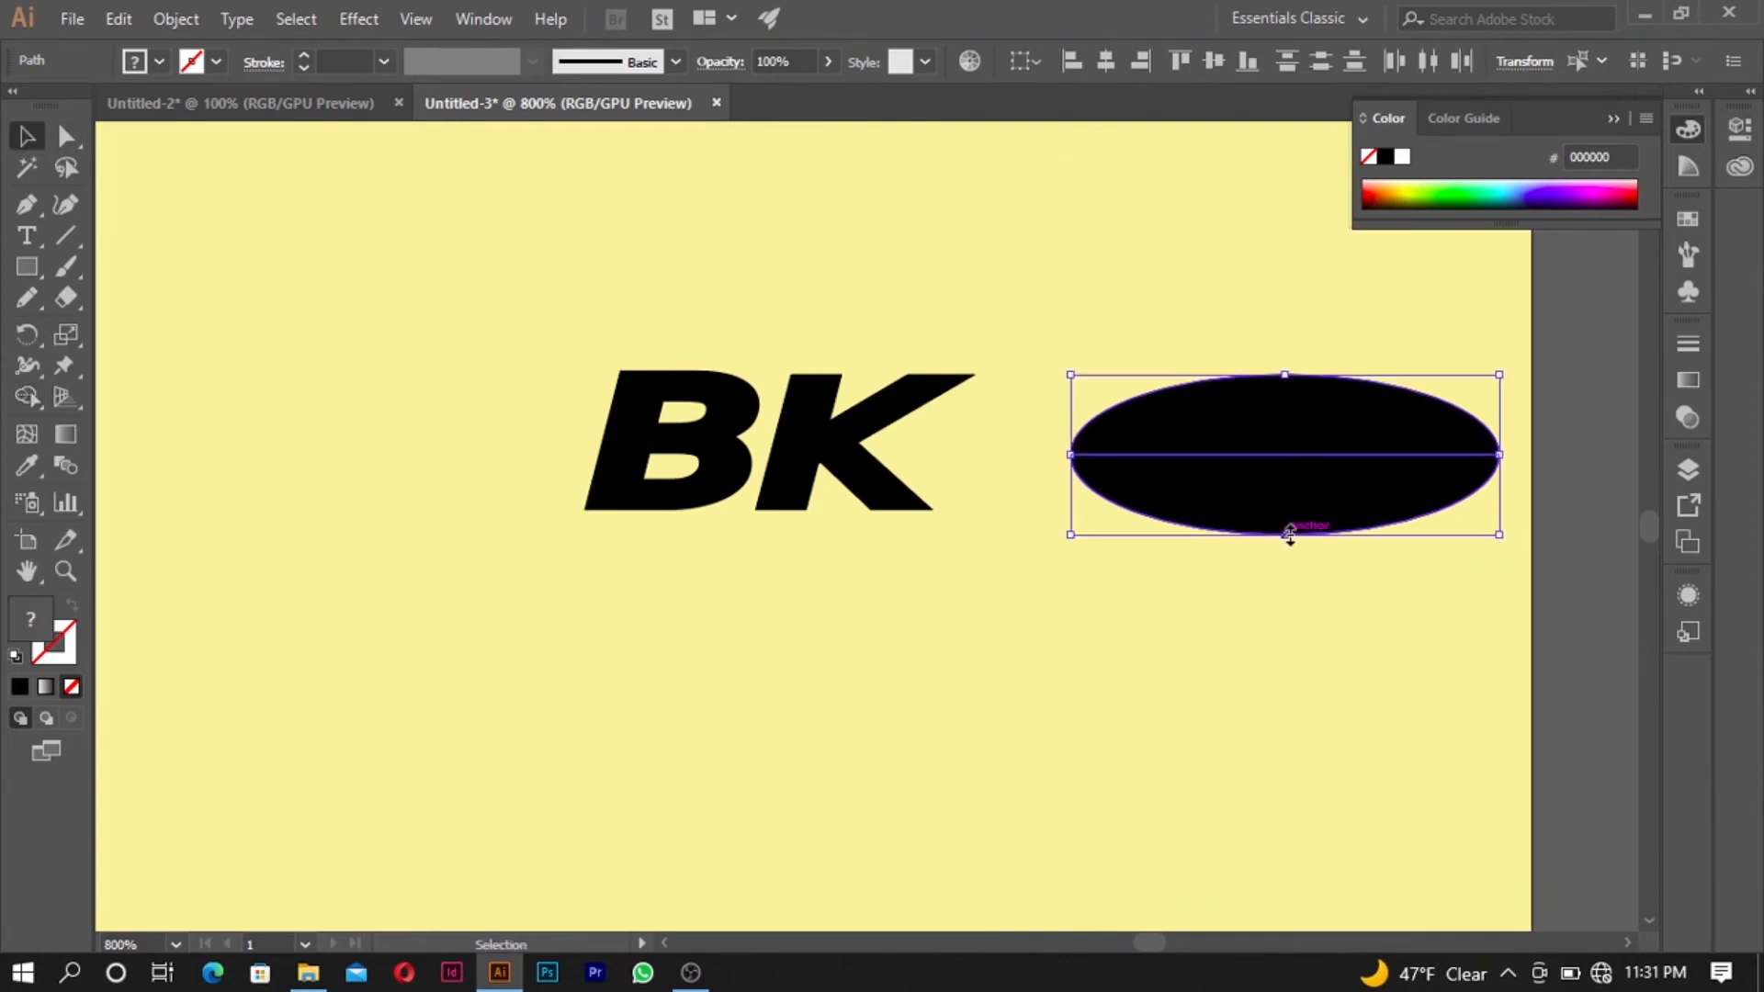
pyautogui.moveTo(1248, 538); pyautogui.dragTo(1286, 650)
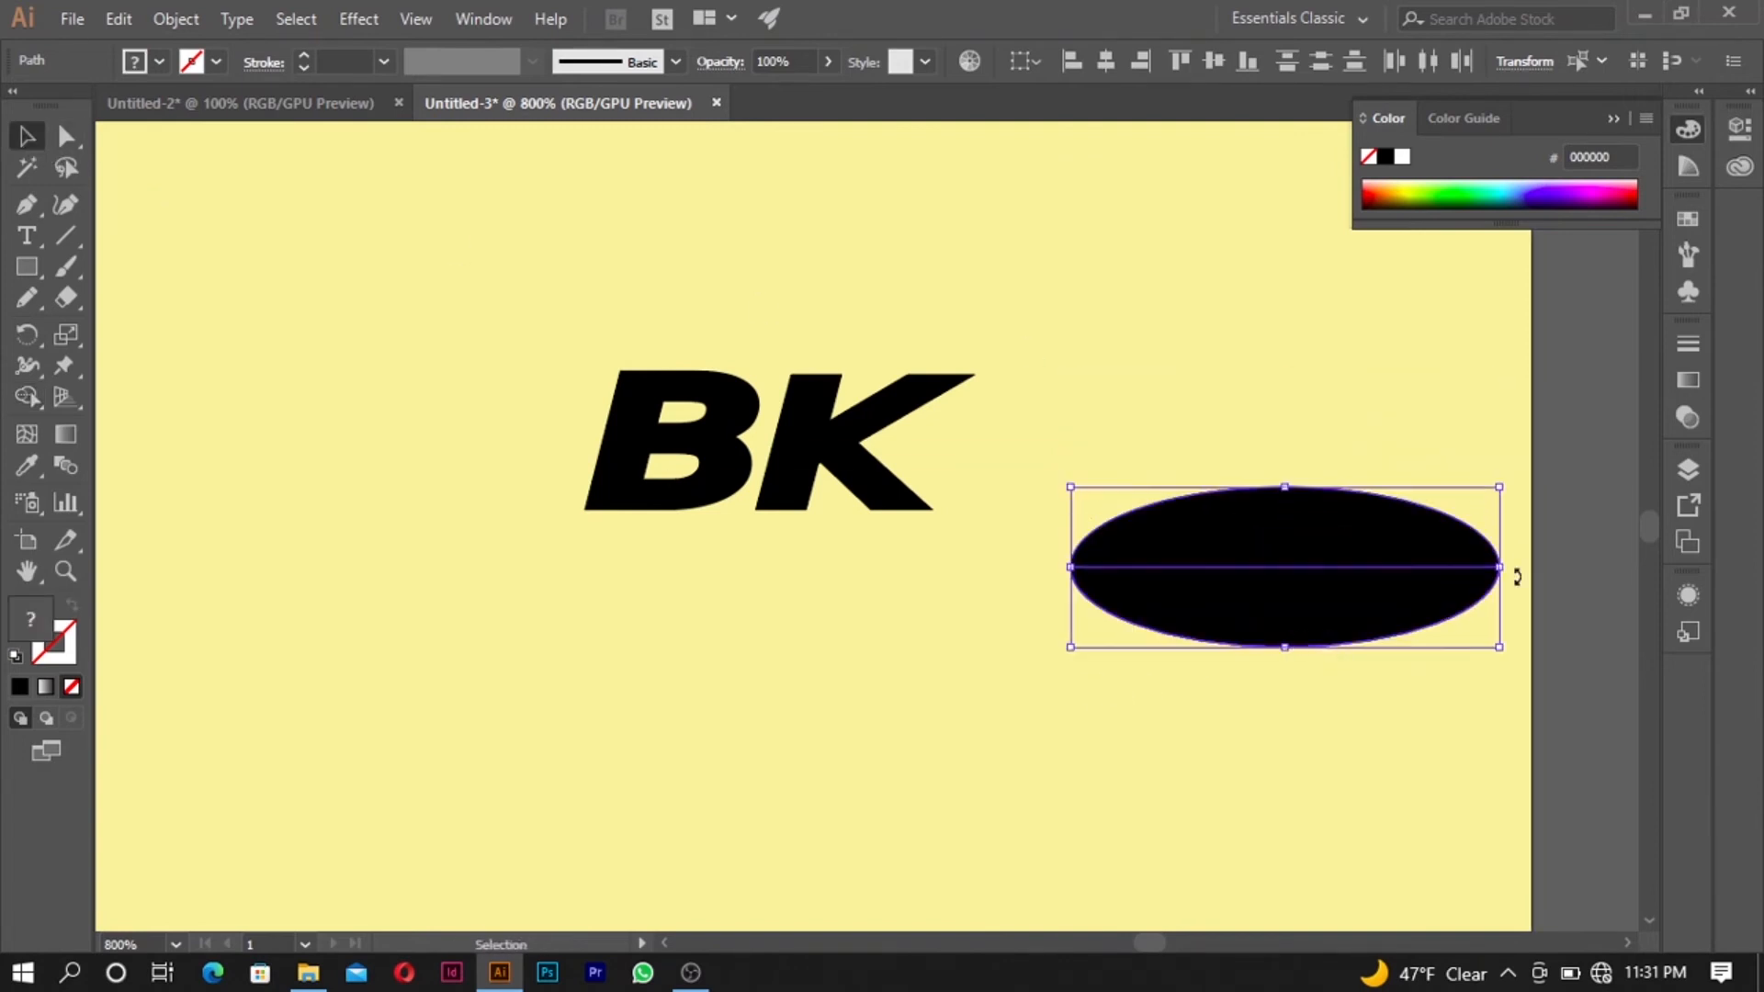
pyautogui.click(1585, 506)
pyautogui.click(1375, 576)
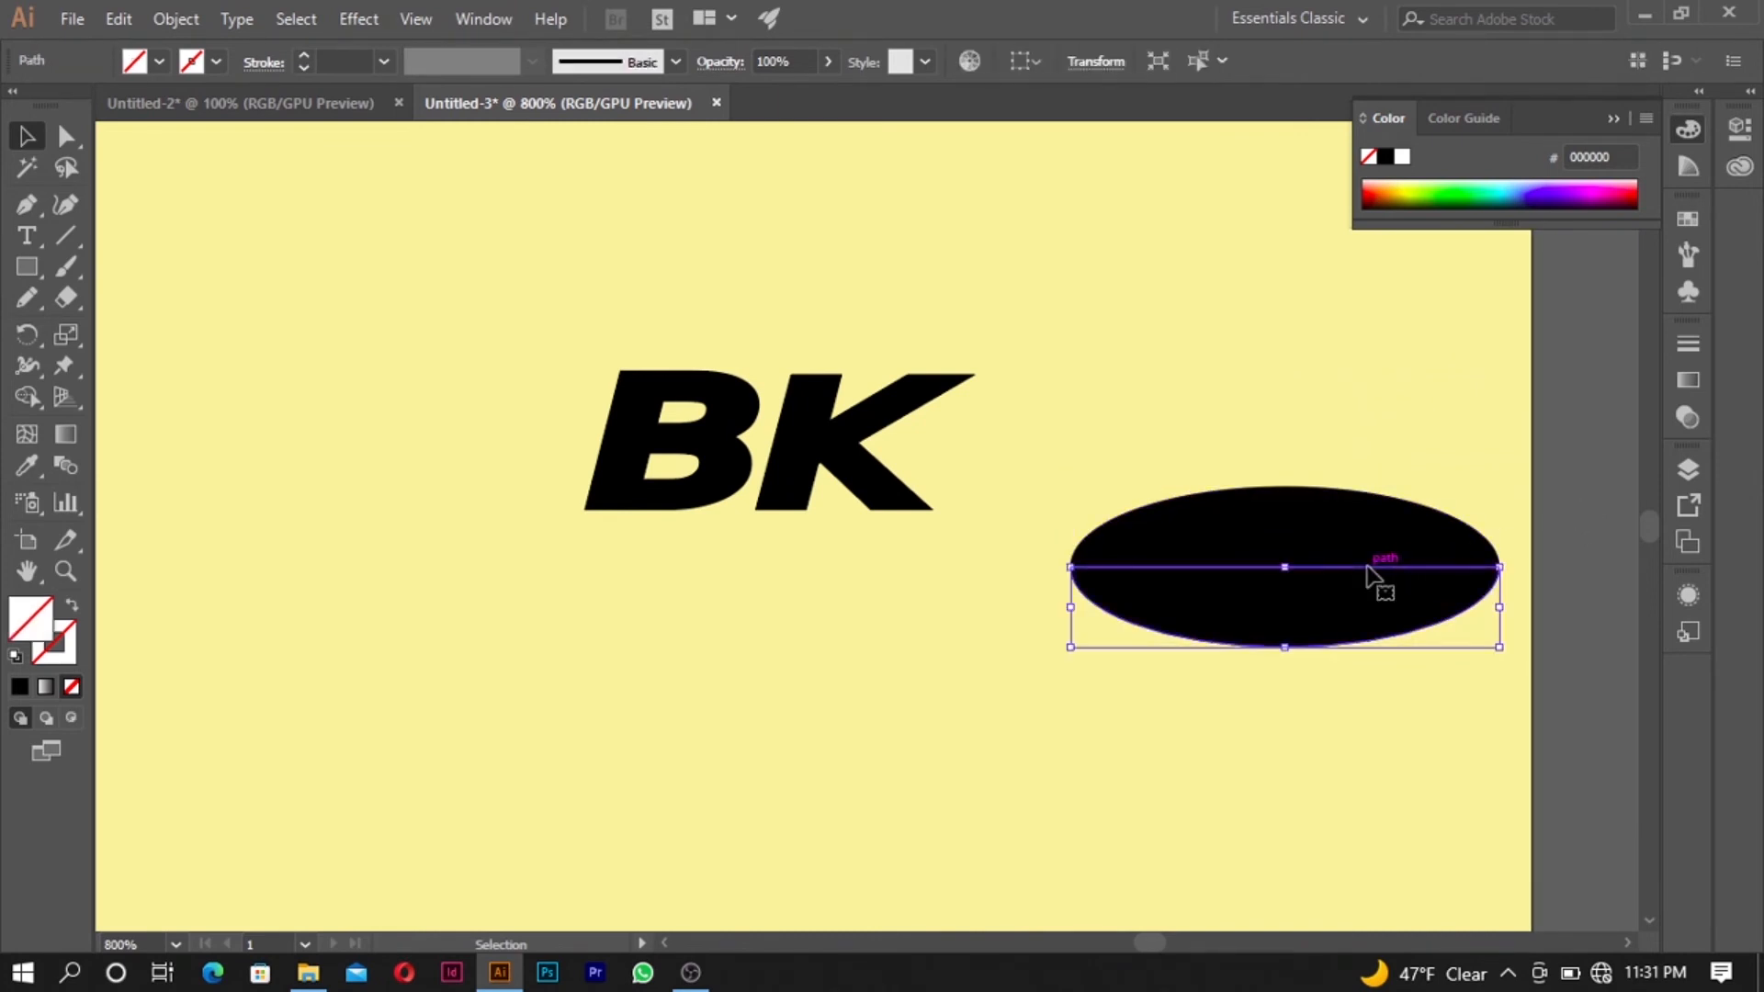
pyautogui.moveTo(1371, 577); pyautogui.dragTo(1368, 719)
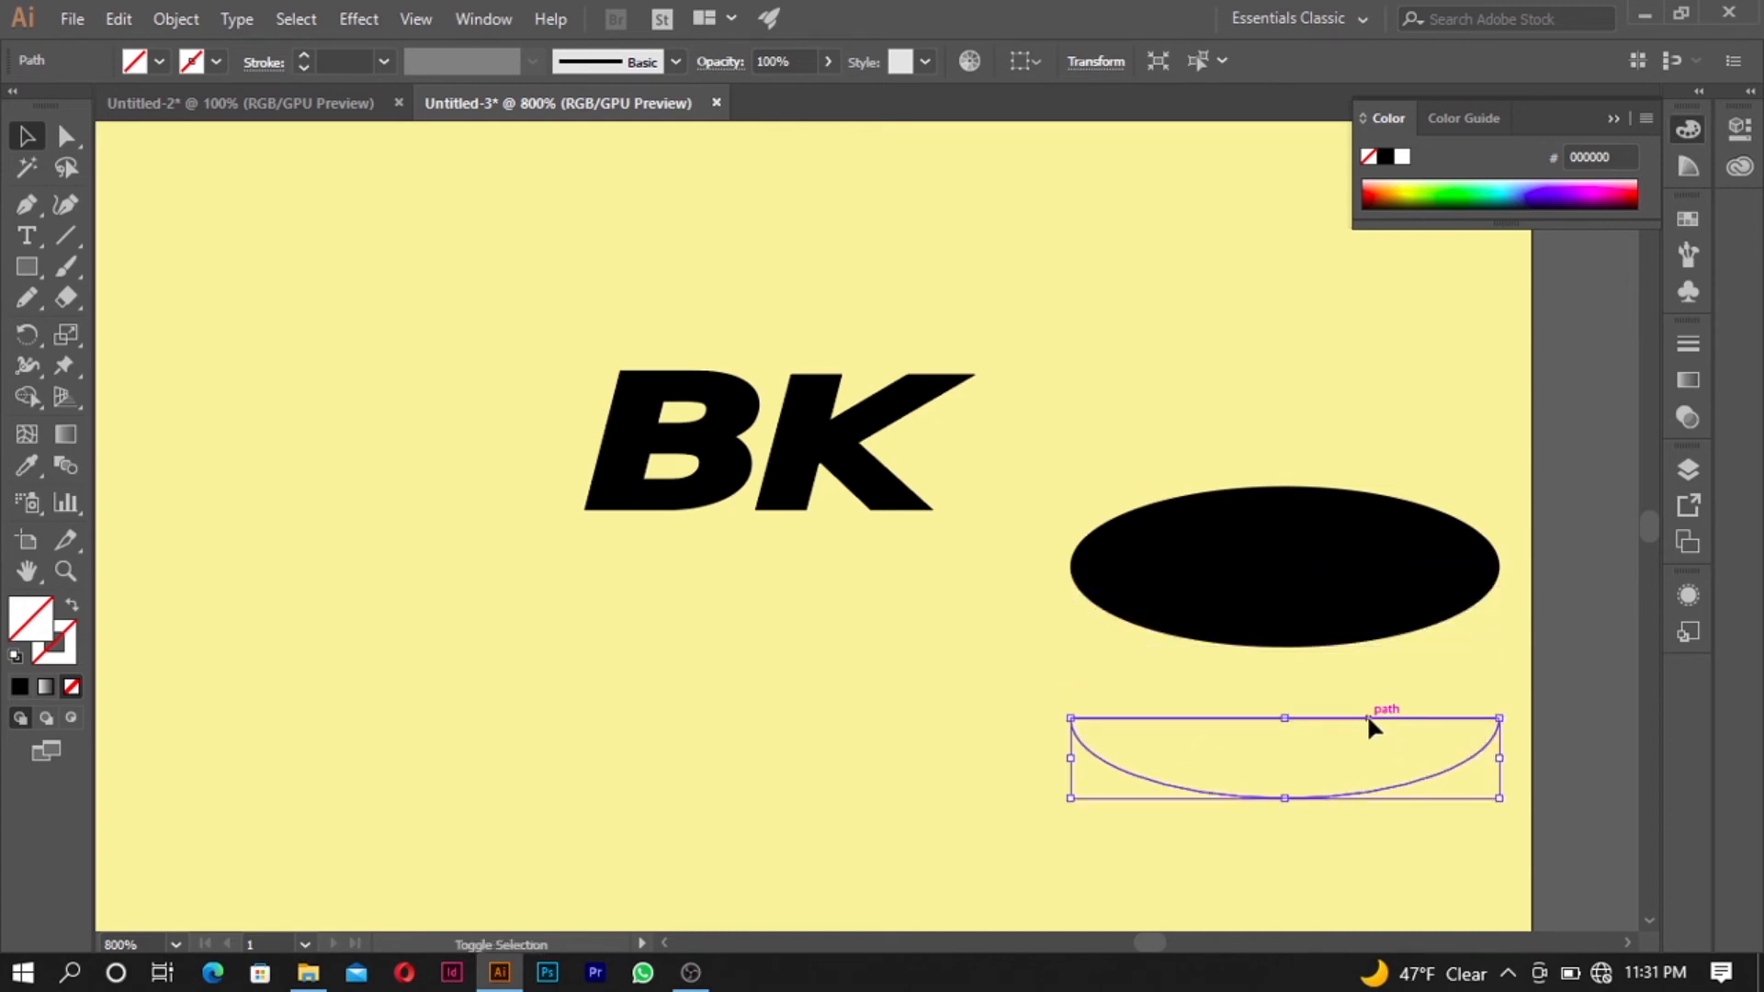
# - Try grey, red and pale yellow fills on the unfilled half-ellipse by sampling the canvas, reference logo and artboard with the Eyedropper
pyautogui.click(1378, 539)
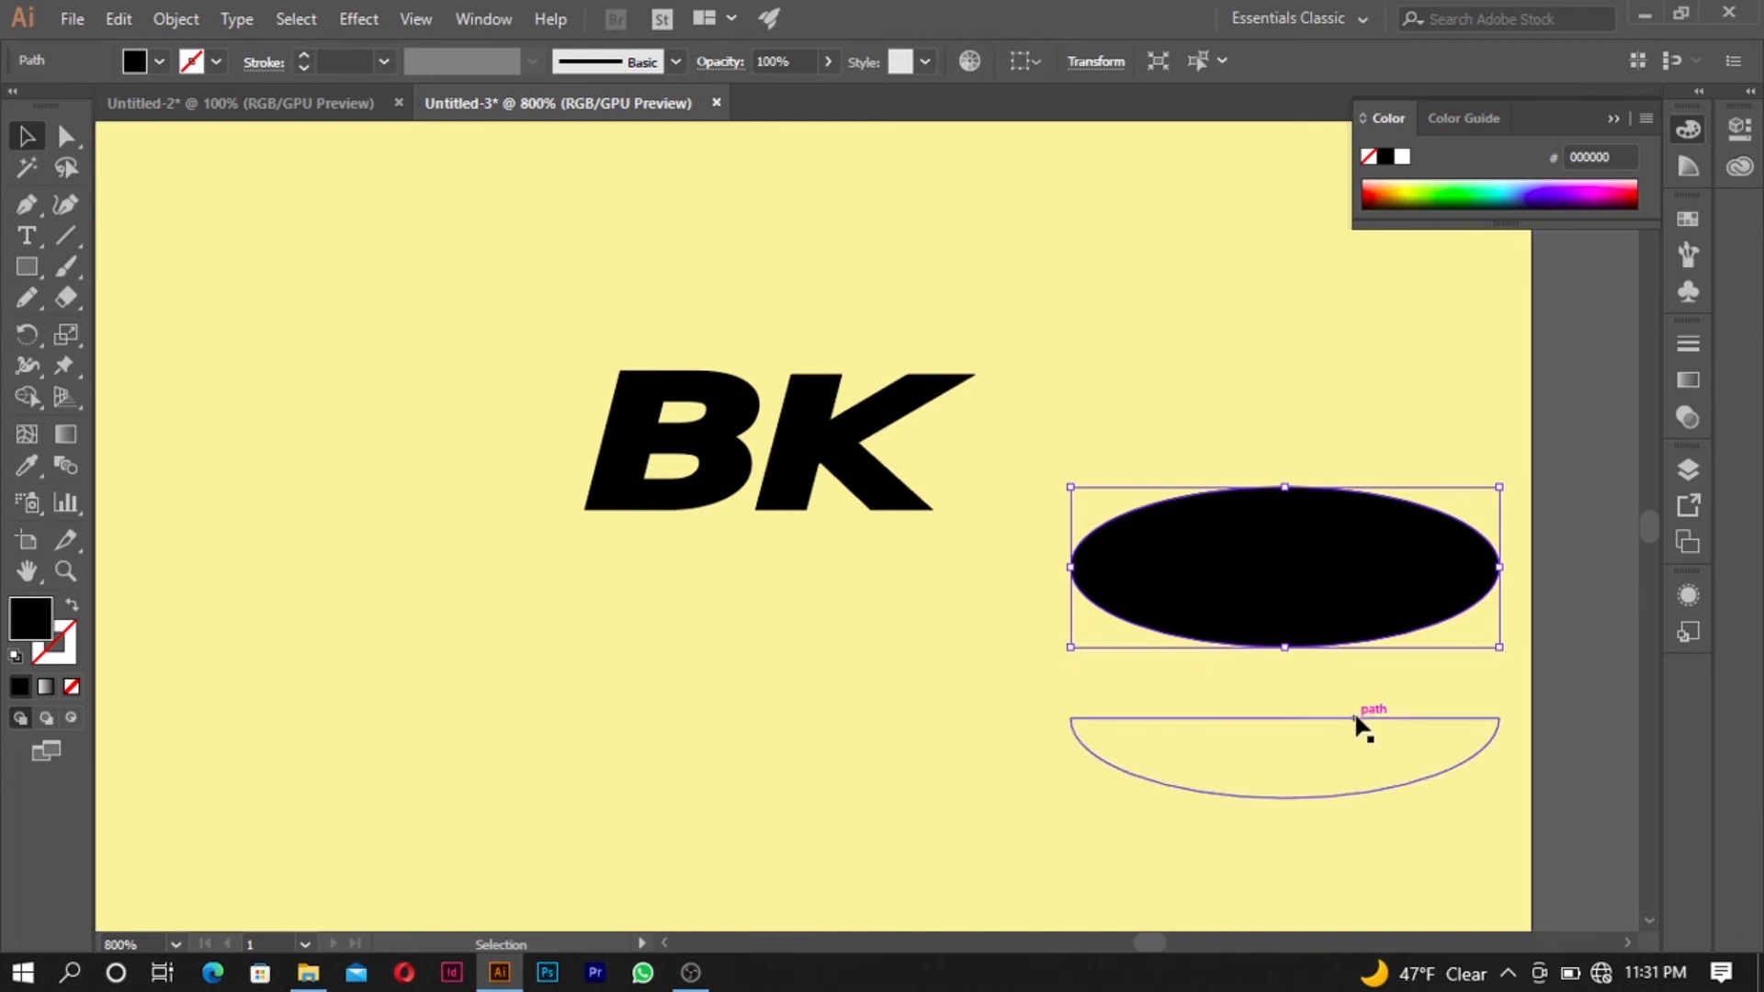
pyautogui.click(1358, 719)
pyautogui.click(27, 466)
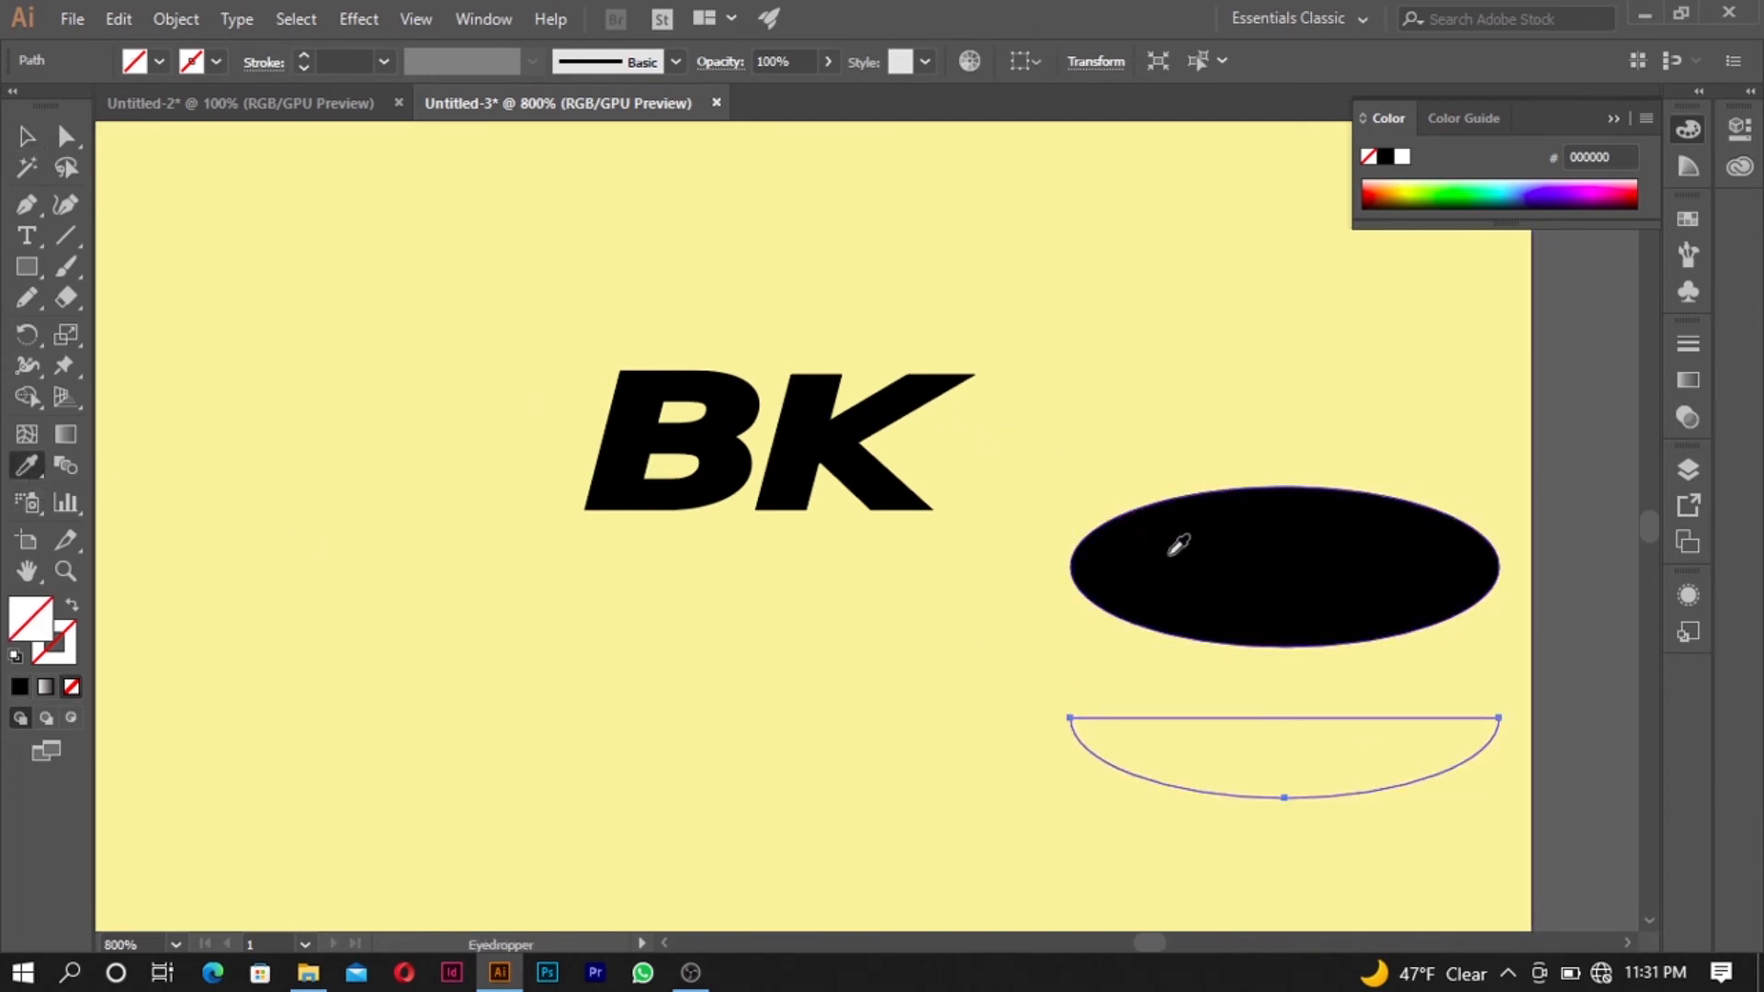
pyautogui.click(30, 471)
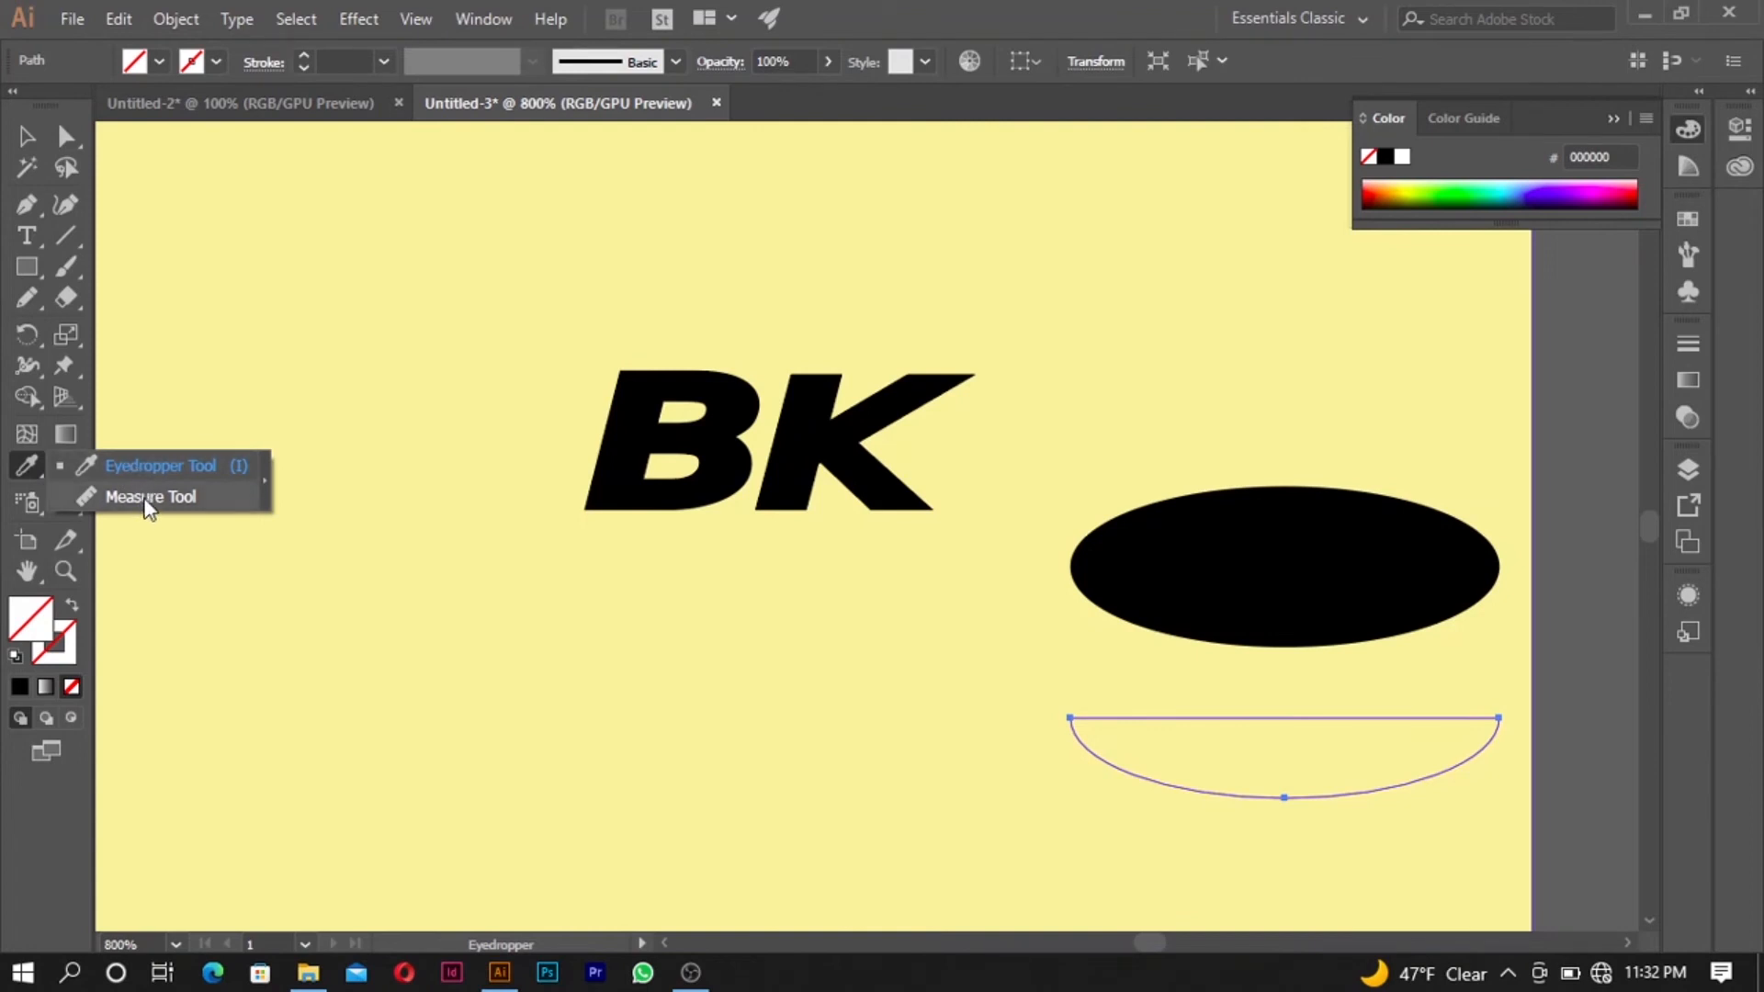
pyautogui.click(156, 466)
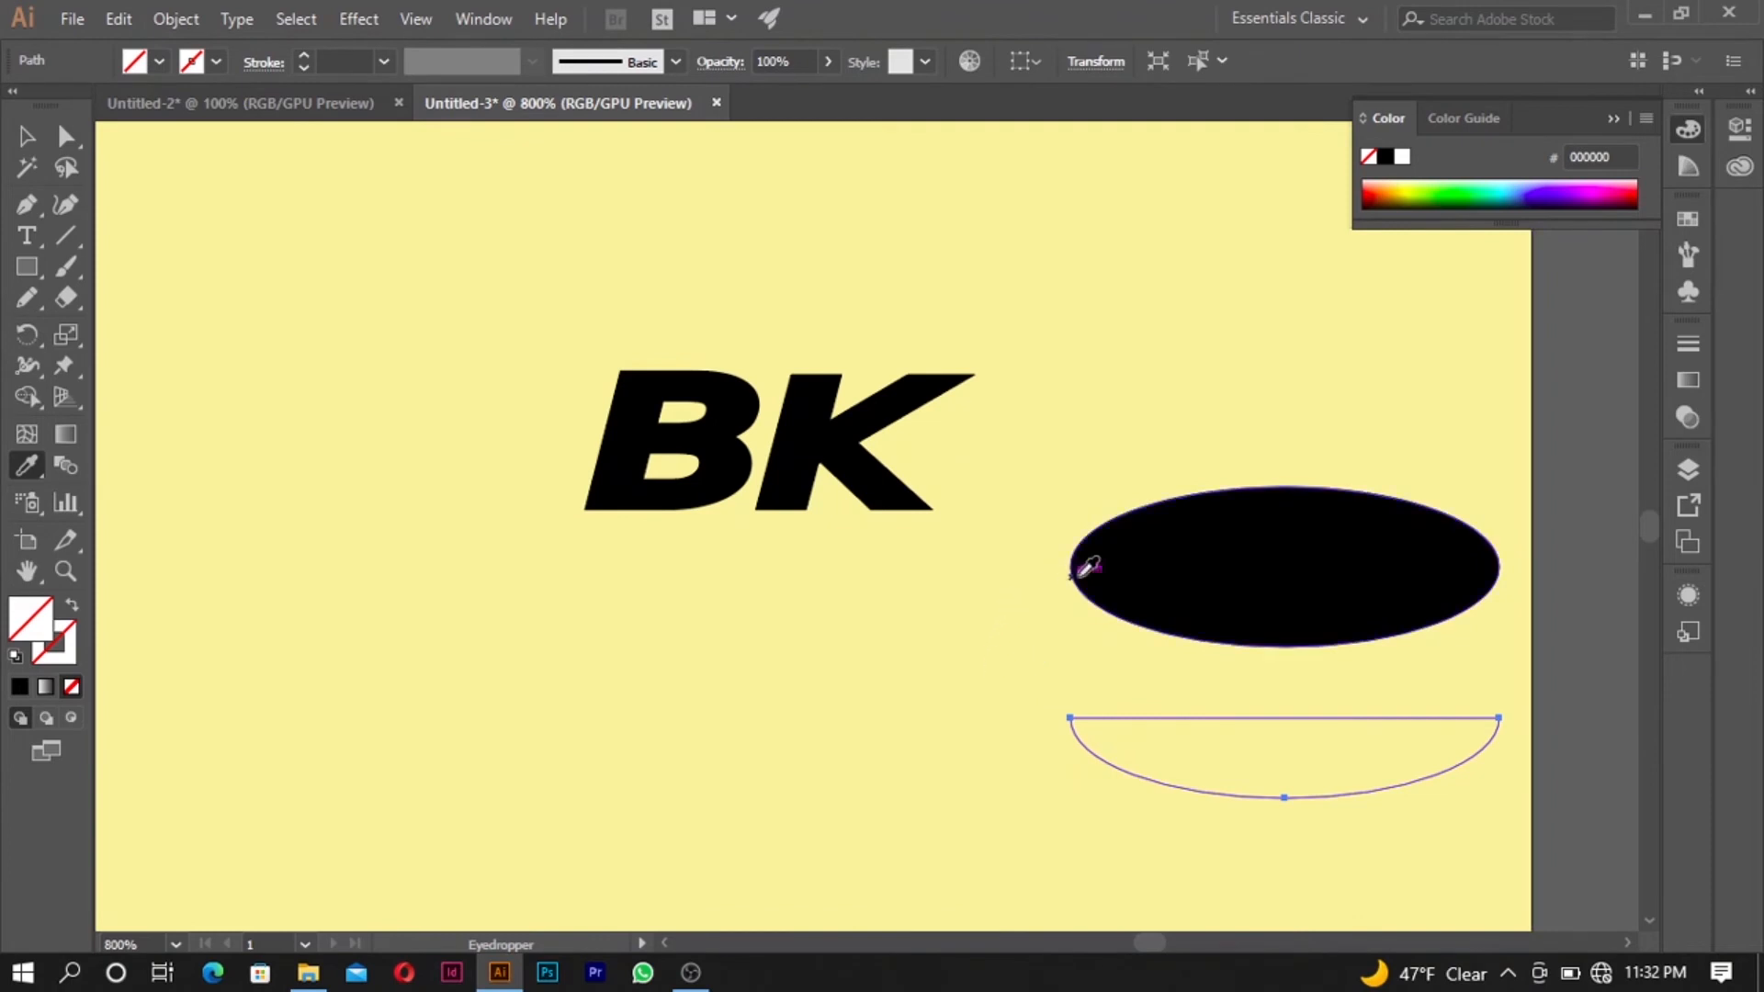
pyautogui.scroll(-3, 1084, 565)
pyautogui.scroll(4, 1084, 582)
pyautogui.scroll(-2, 1130, 586)
pyautogui.scroll(-3, 1114, 584)
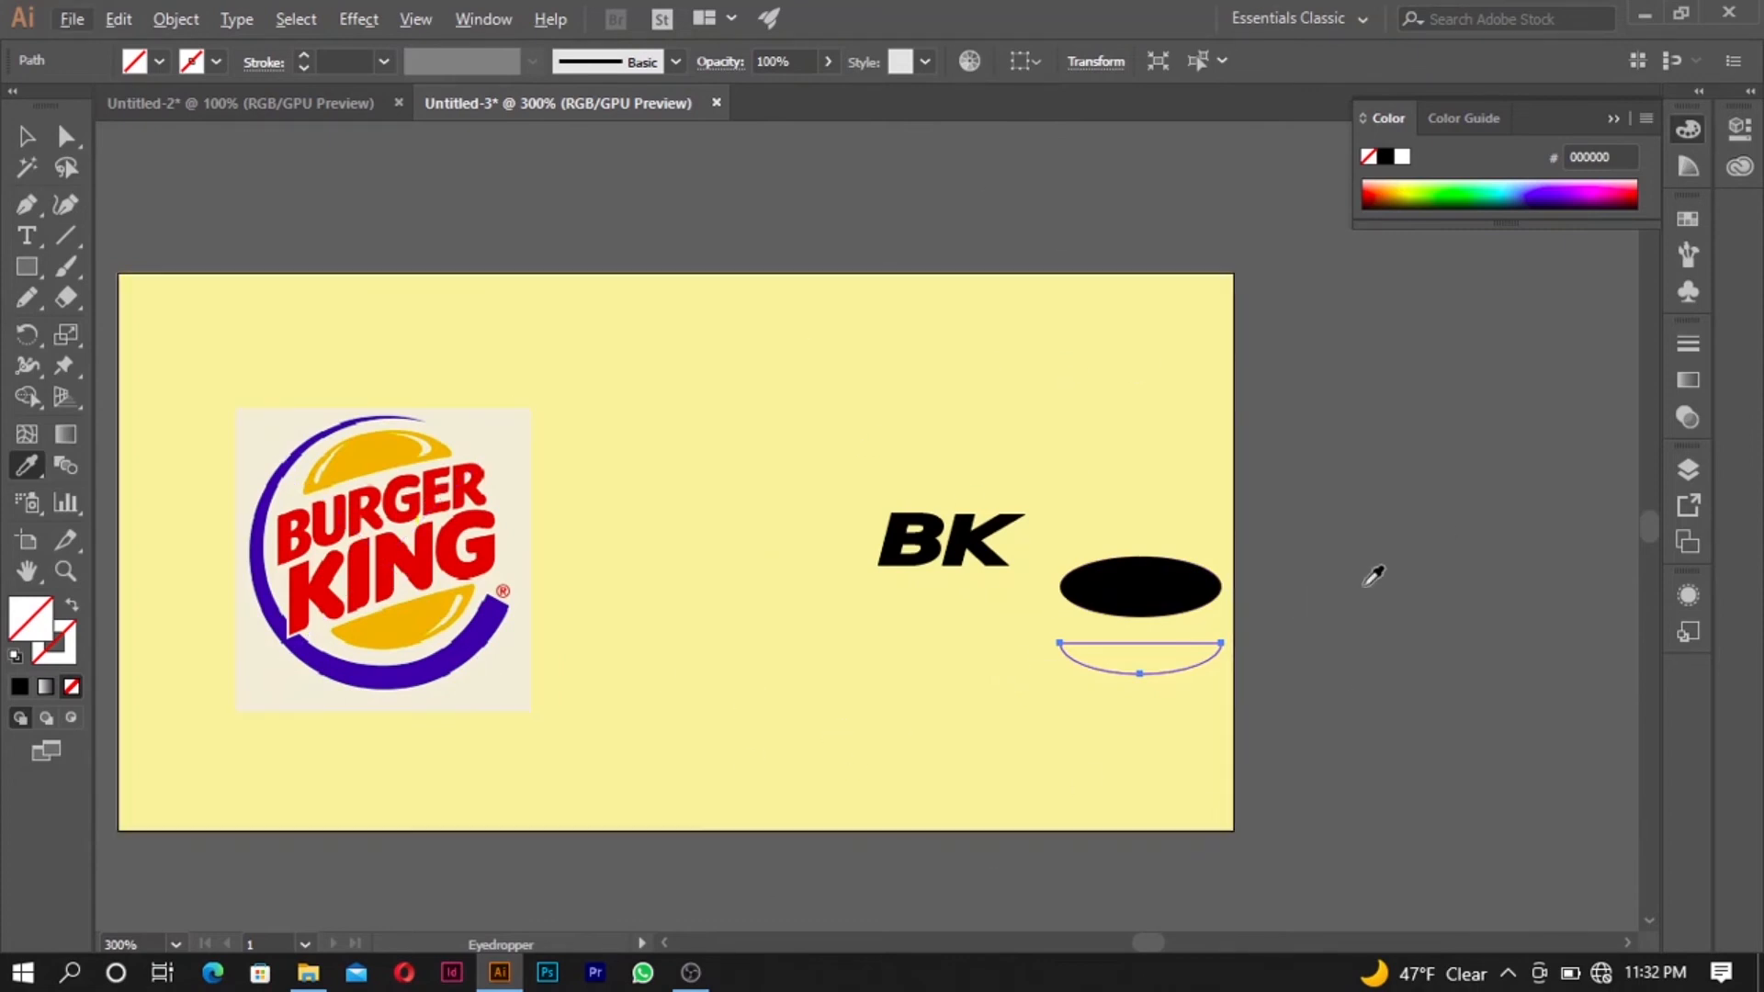
pyautogui.click(1417, 492)
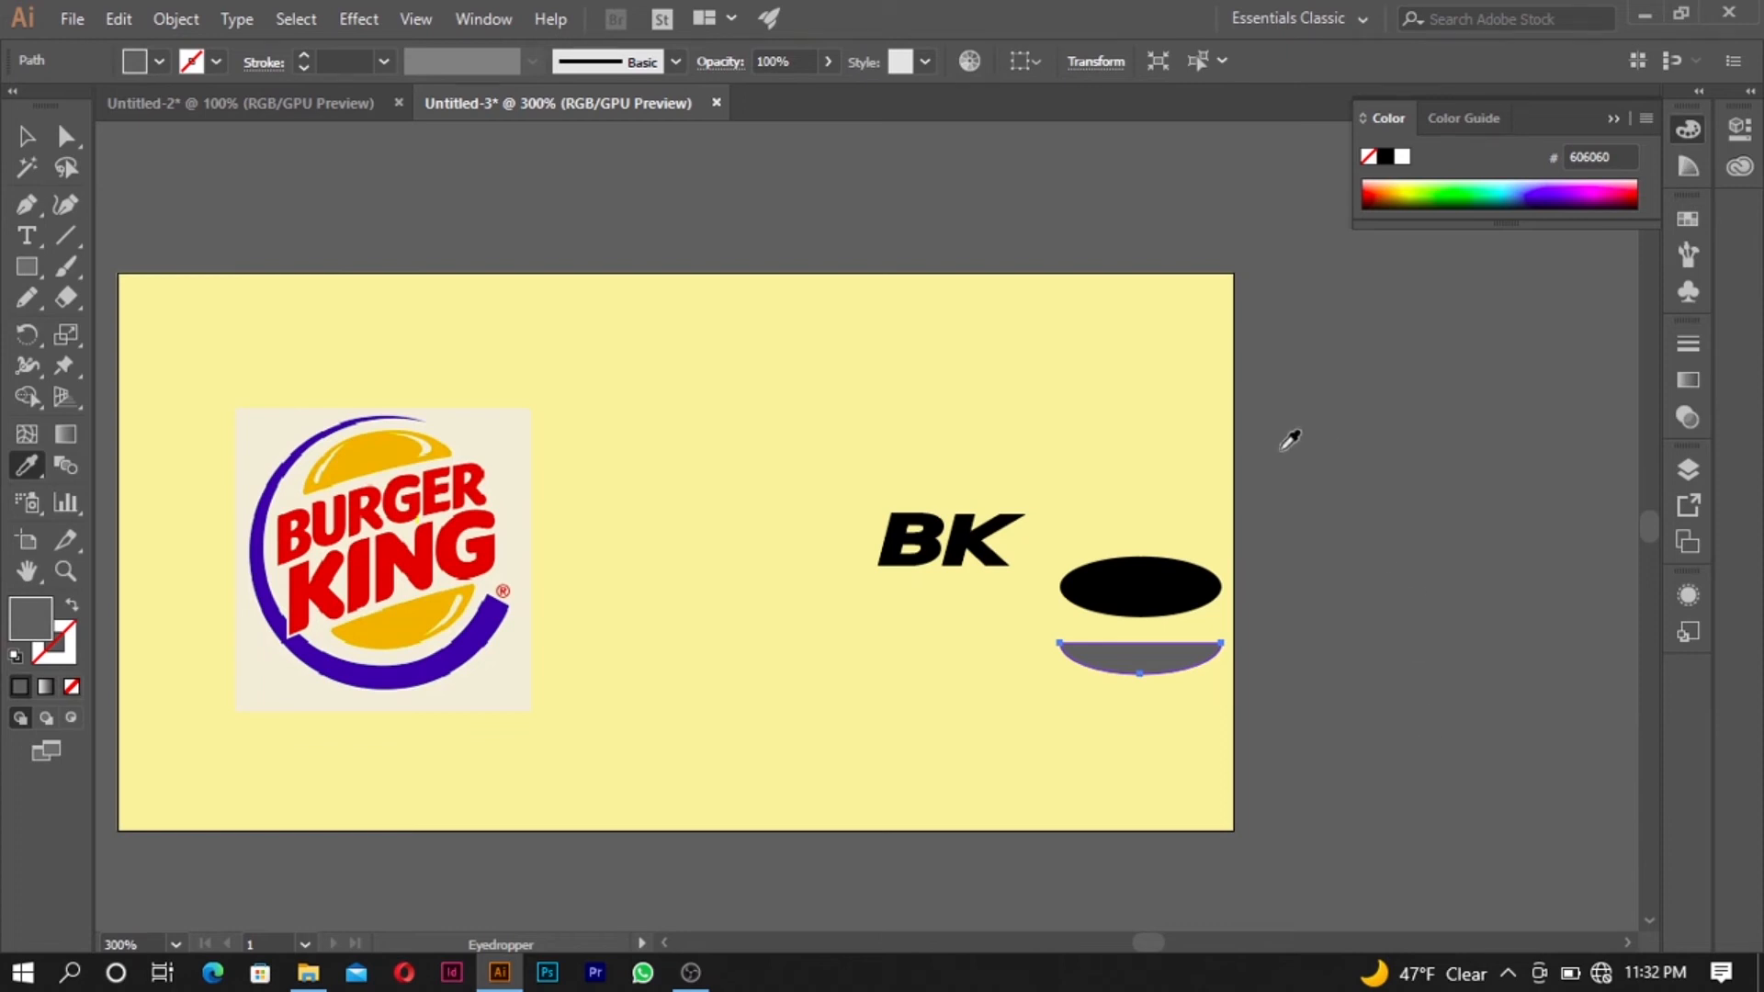
pyautogui.click(445, 554)
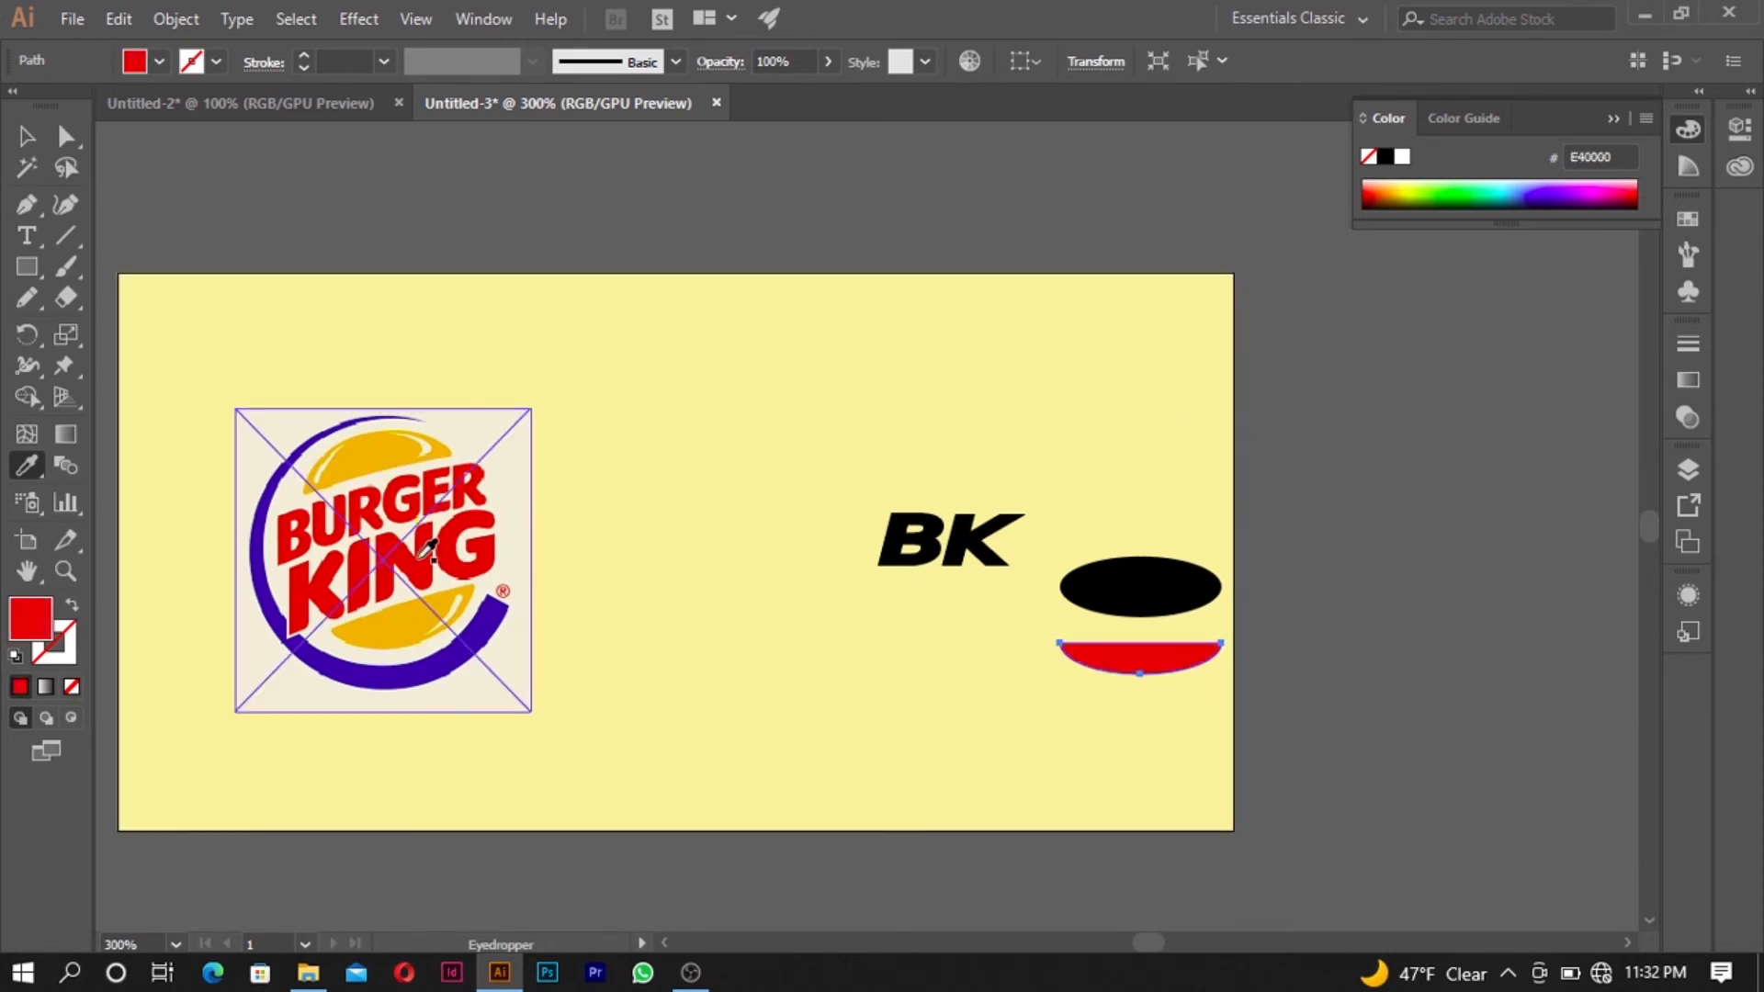
pyautogui.click(1015, 393)
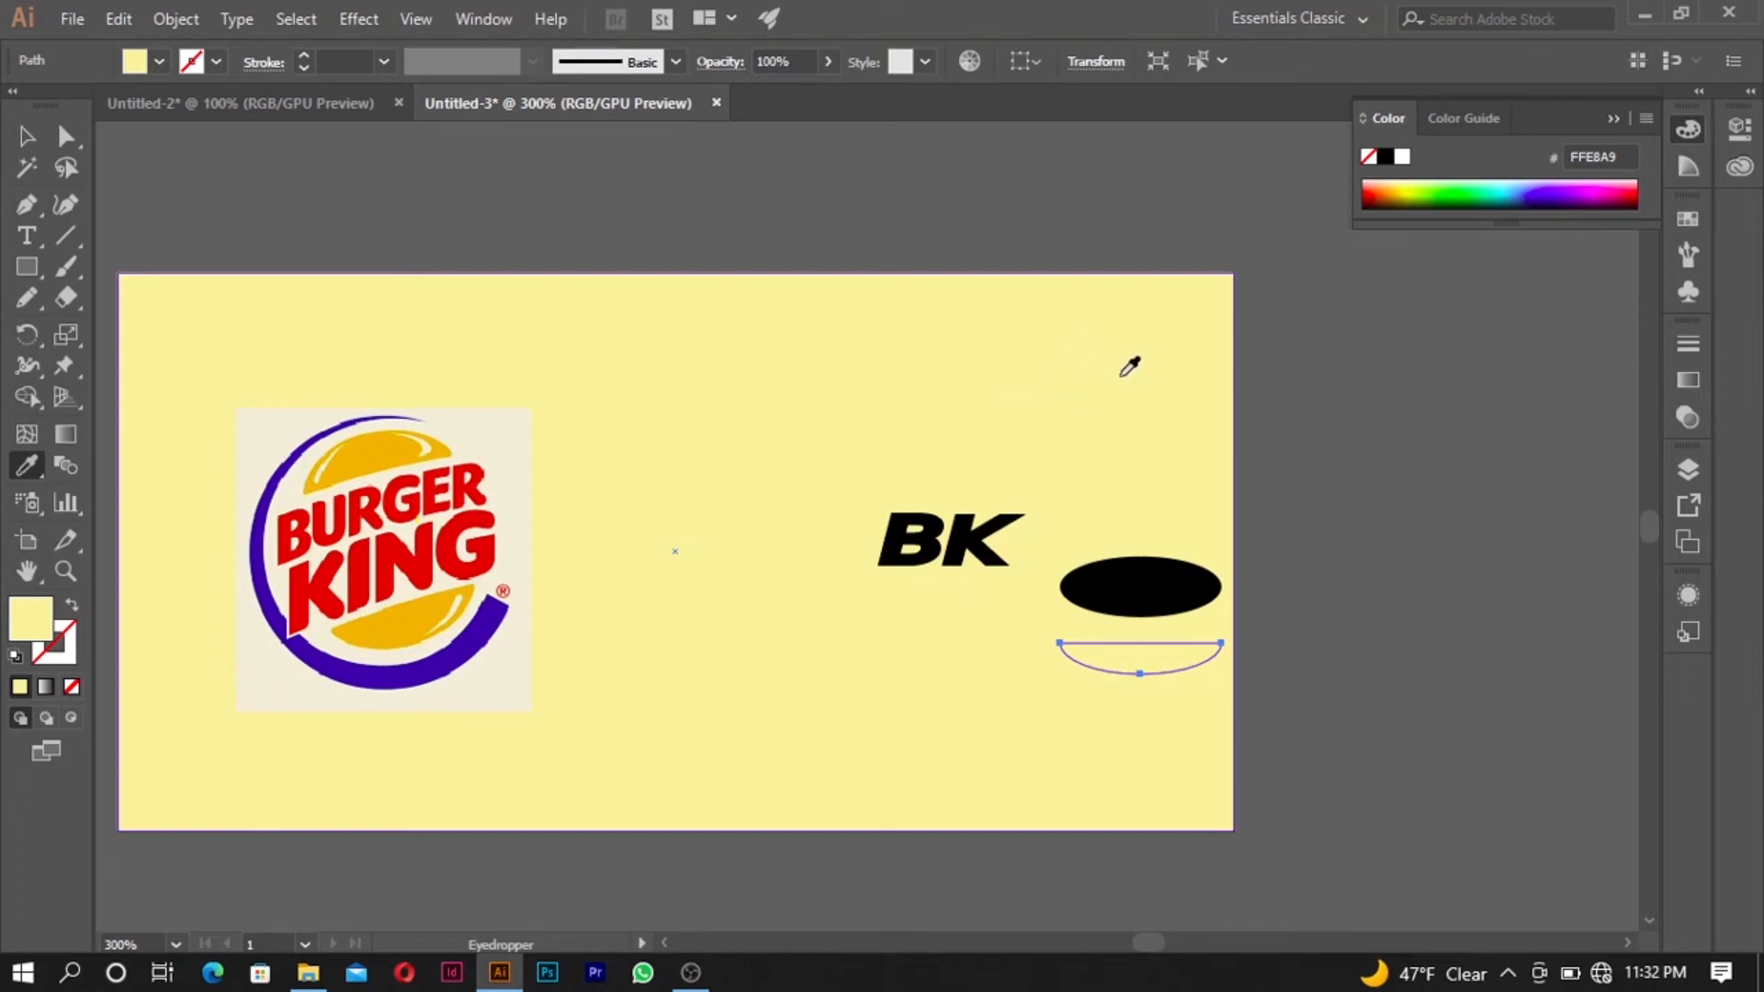
# - Fill the half-ellipse with black sampled from the full ellipse
pyautogui.click(1146, 592)
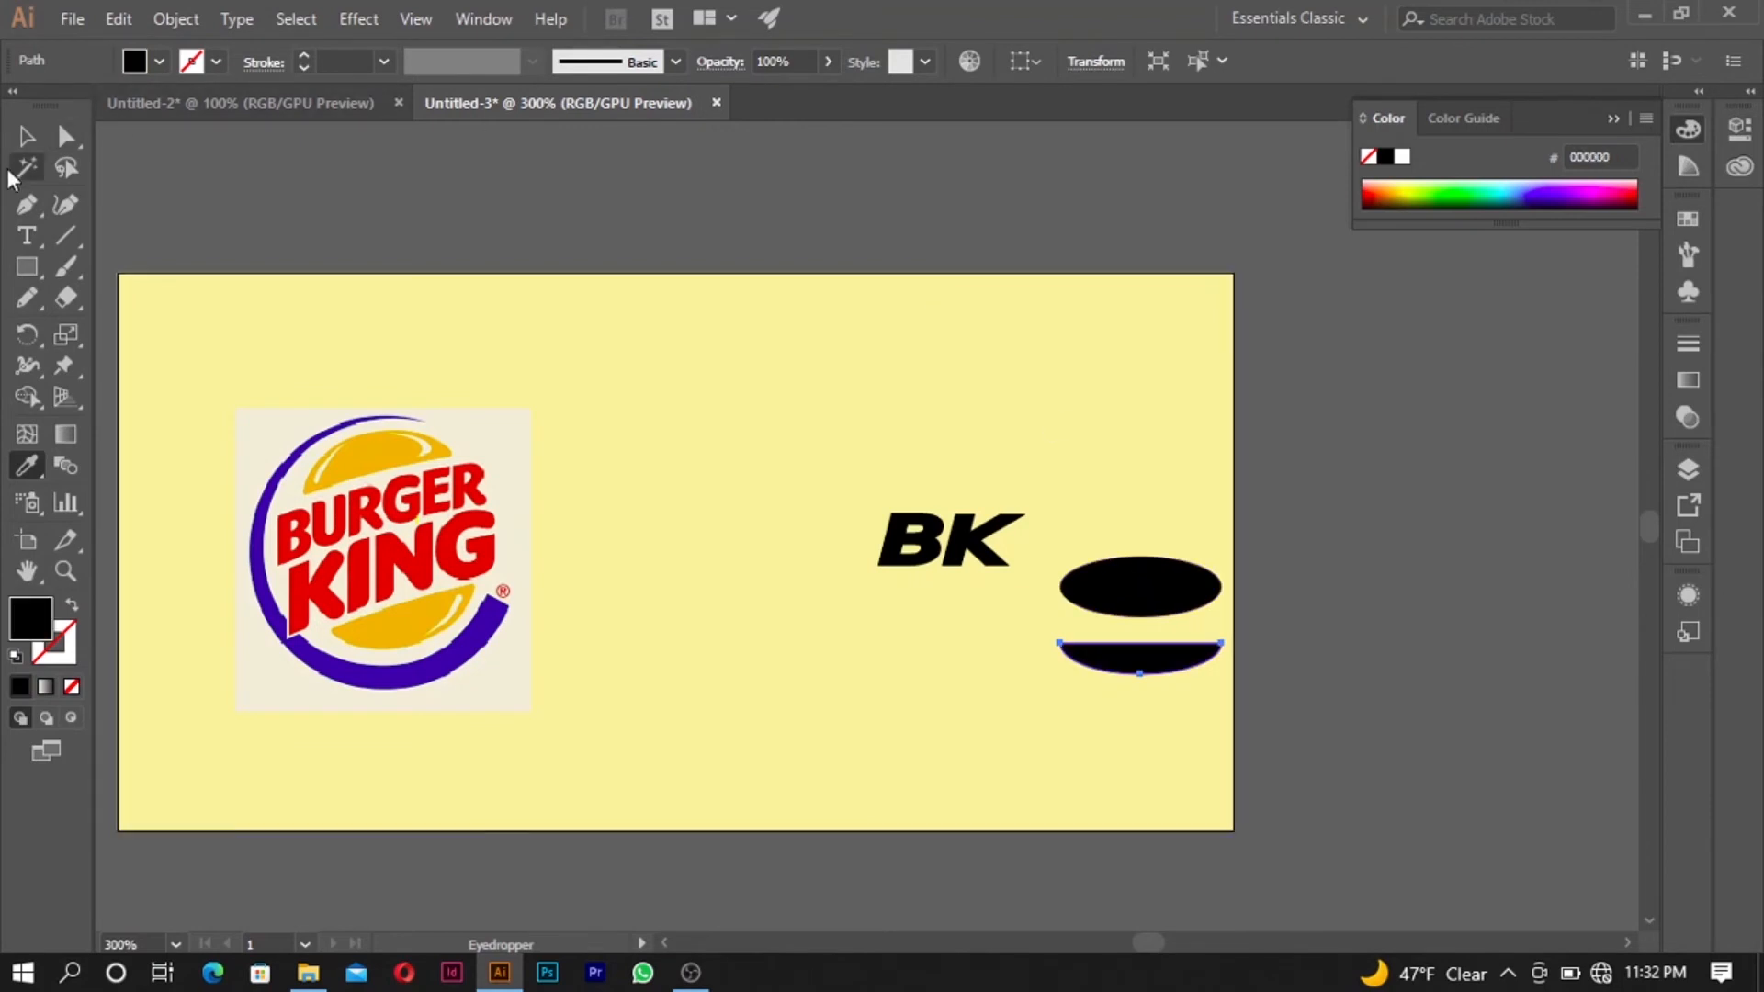
pyautogui.click(27, 136)
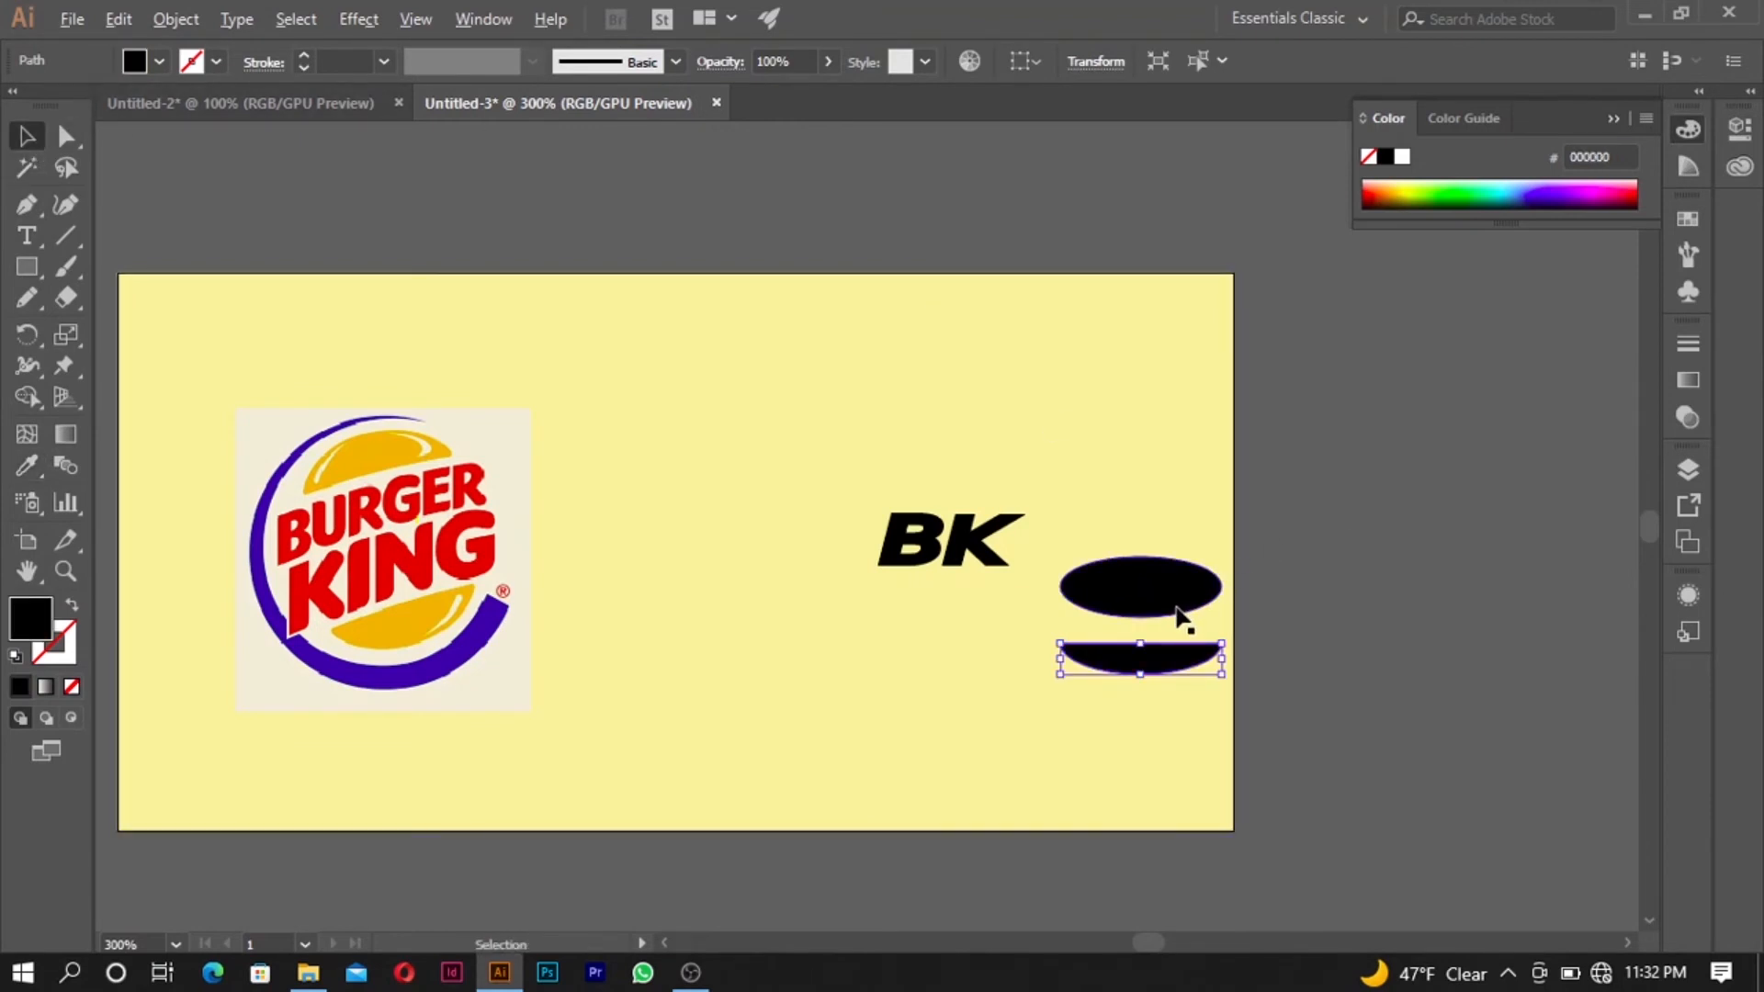
# - Delete the full black ellipse above the half-ellipse
pyautogui.scroll(2, 1183, 617)
pyautogui.scroll(2, 1177, 609)
pyautogui.click(1167, 575)
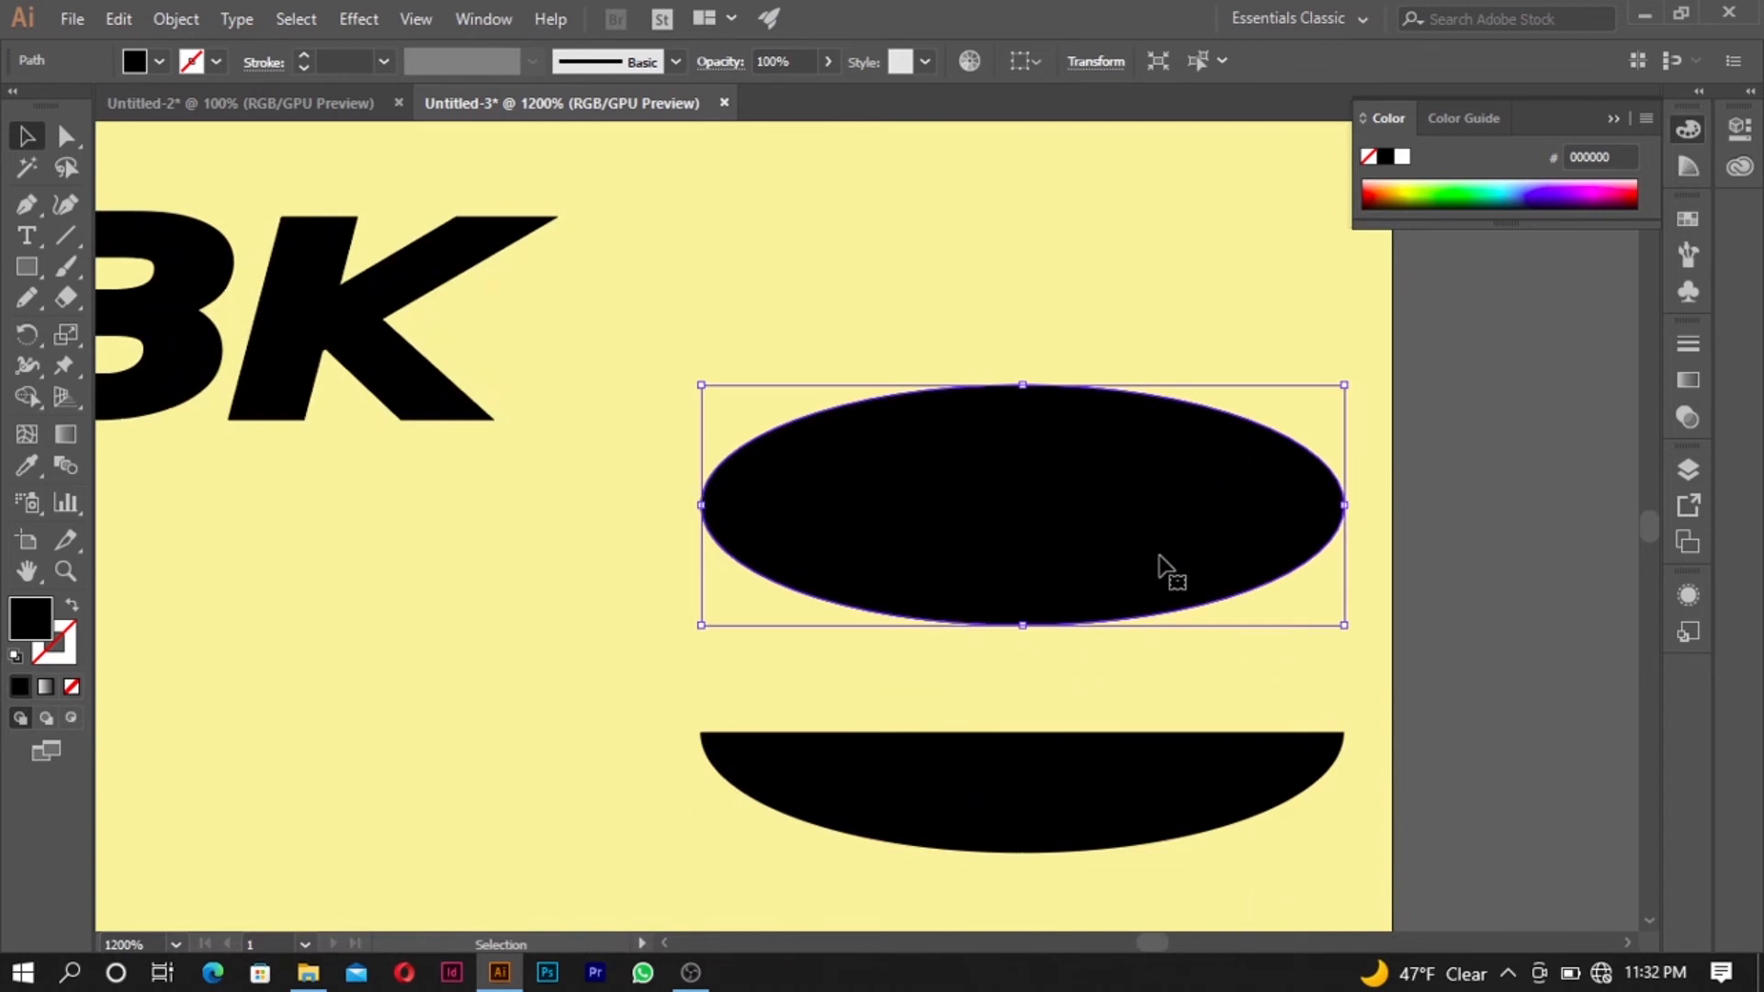
pyautogui.press('Delete')
# - Place a copy of the black half-ellipse directly above the original, leaving a gap between them, and hide the bounding box
pyautogui.click(1111, 833)
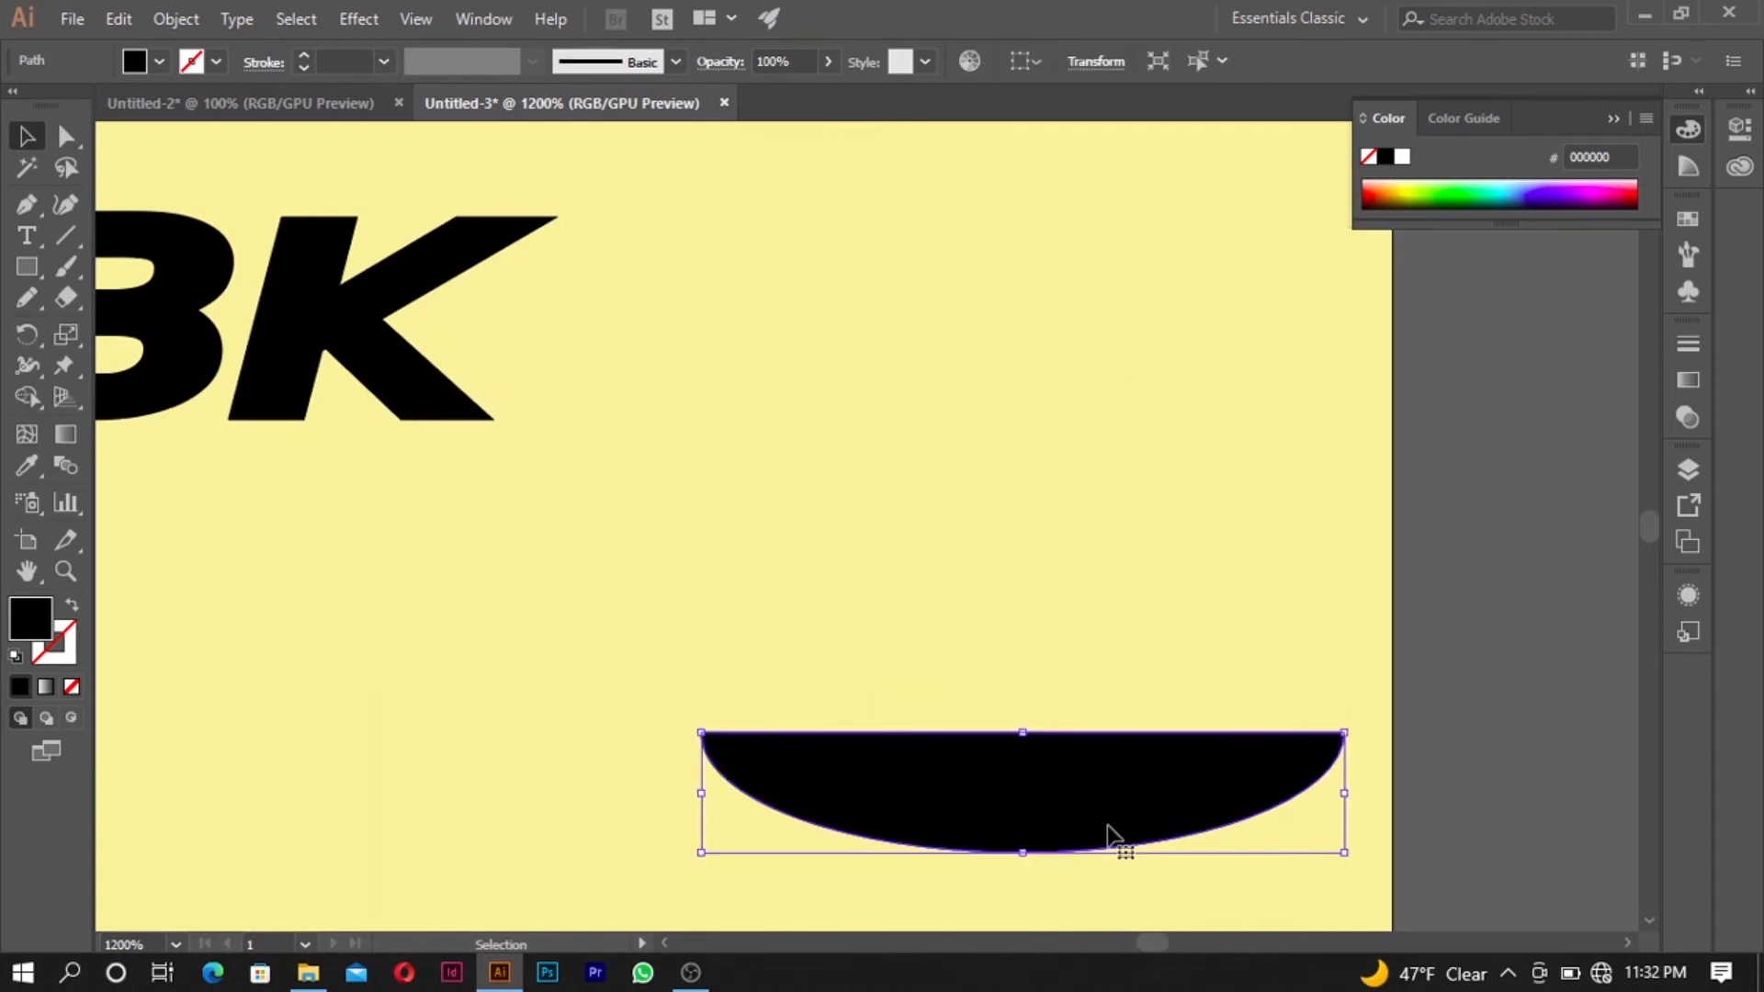
pyautogui.scroll(2, 1113, 833)
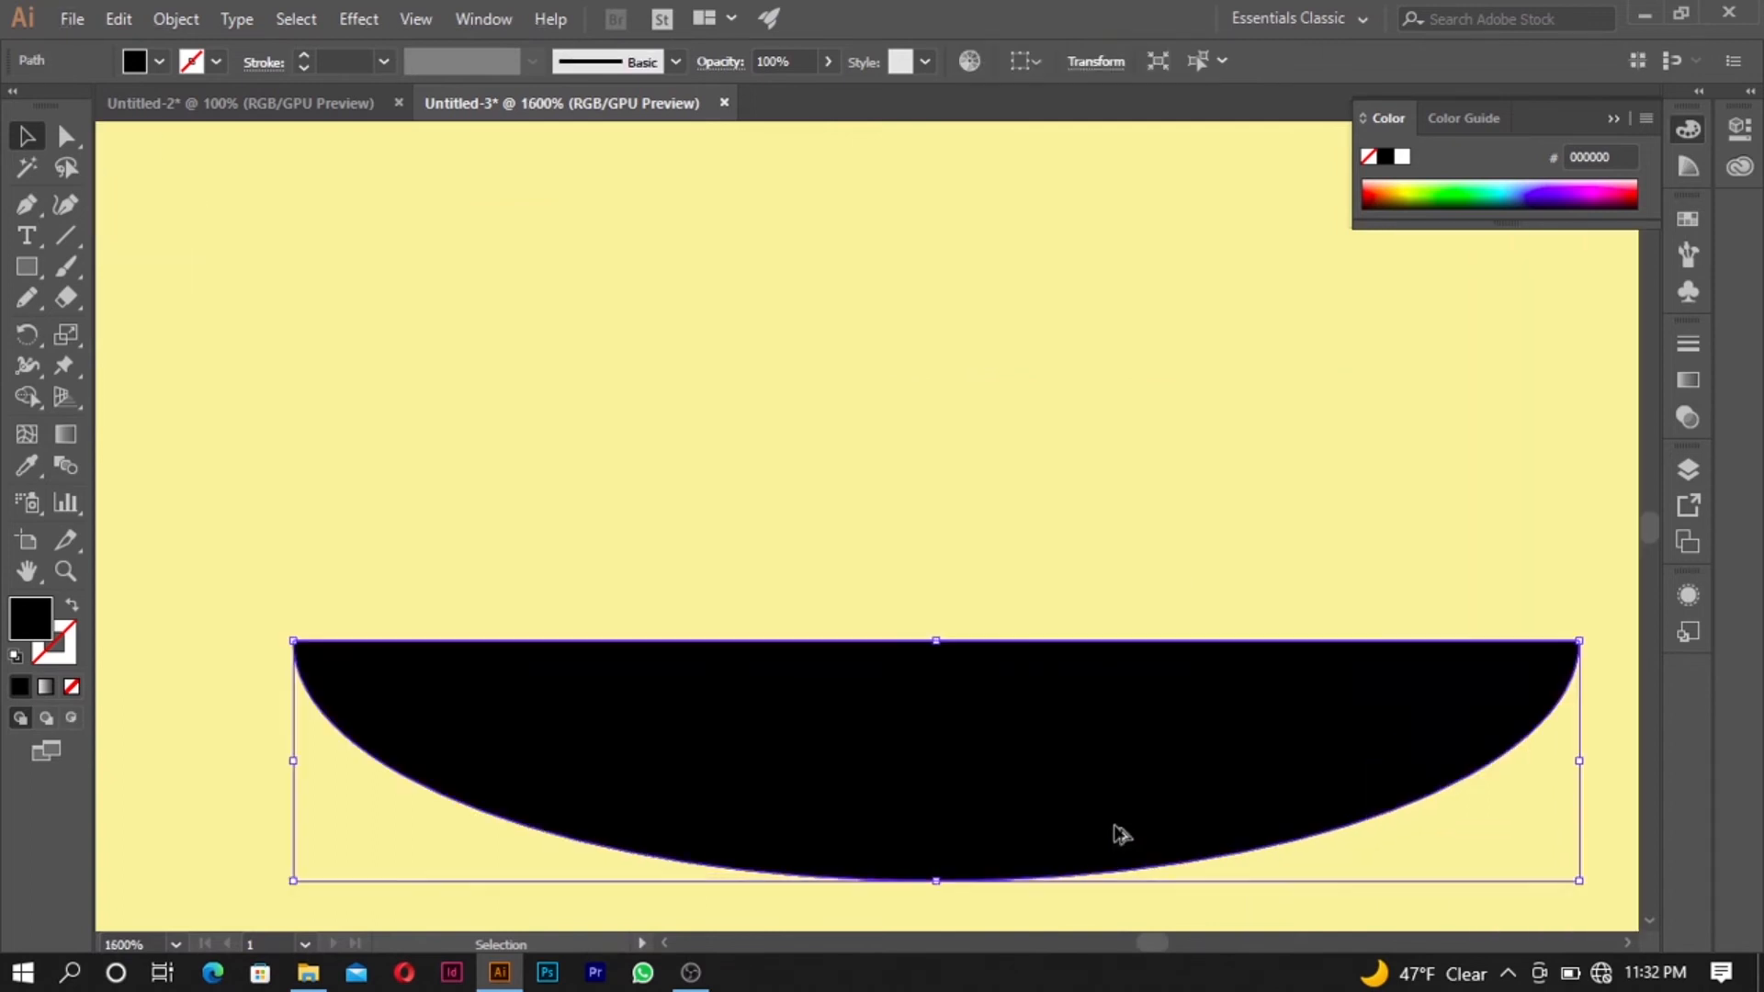
pyautogui.scroll(-2, 1107, 818)
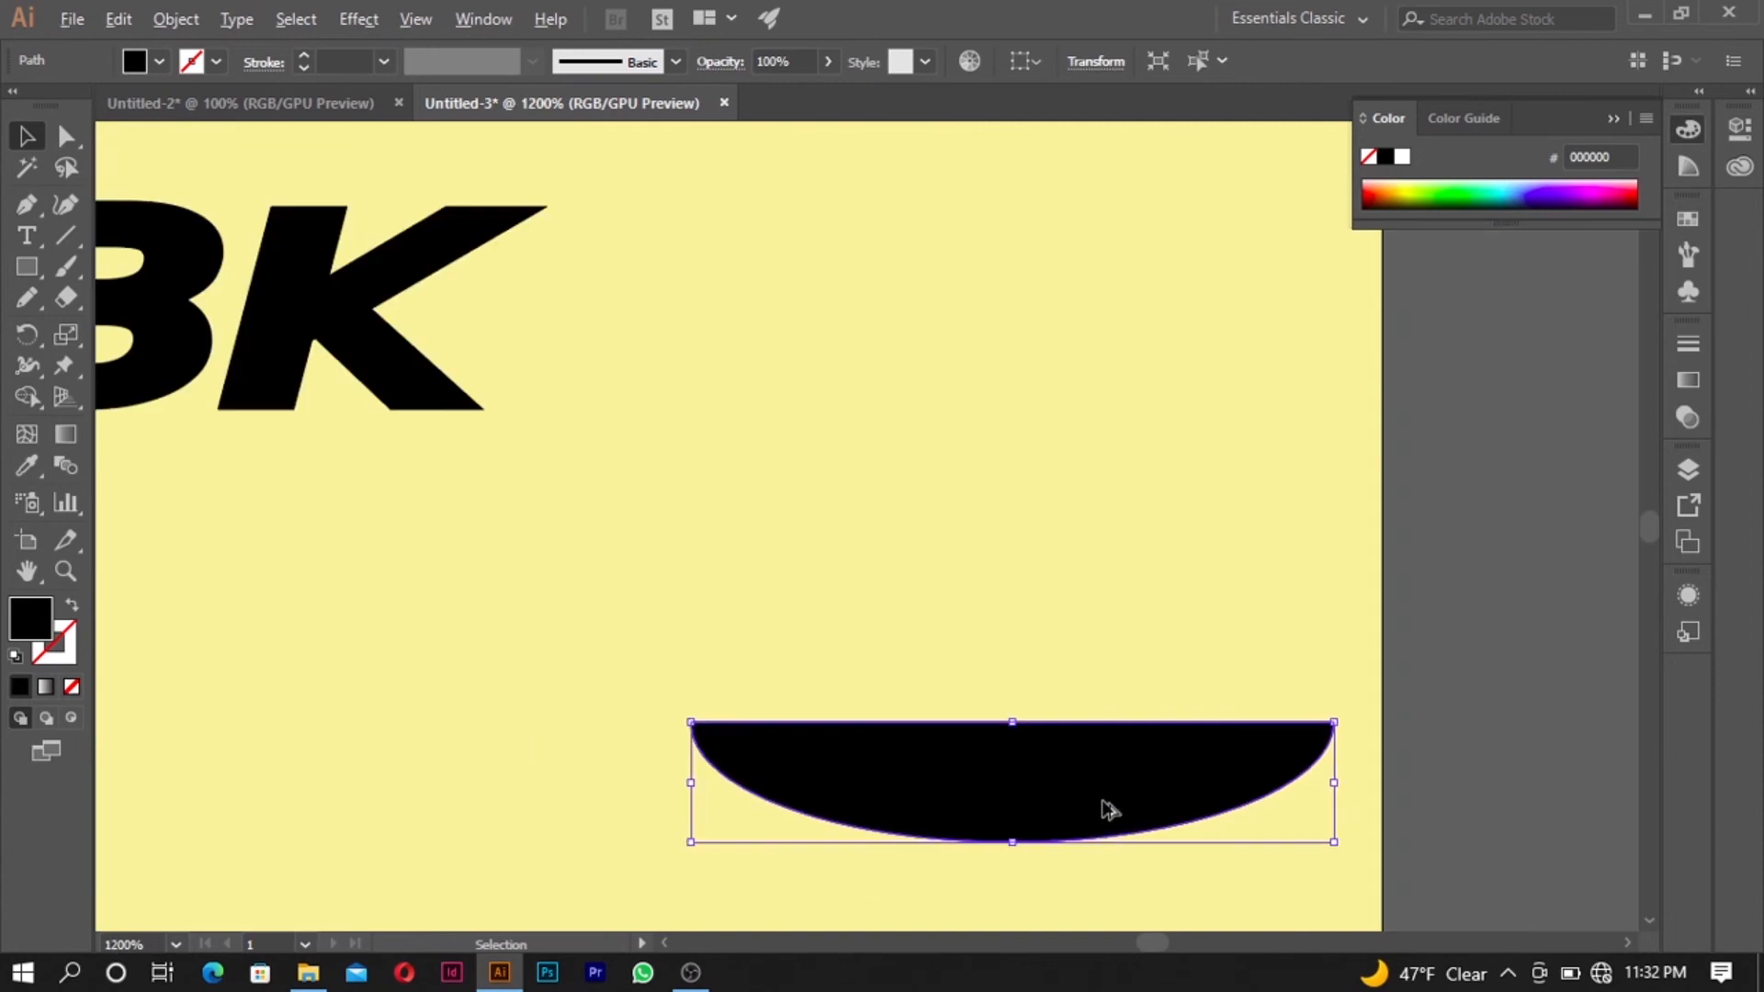
pyautogui.moveTo(1109, 812); pyautogui.dragTo(1132, 576)
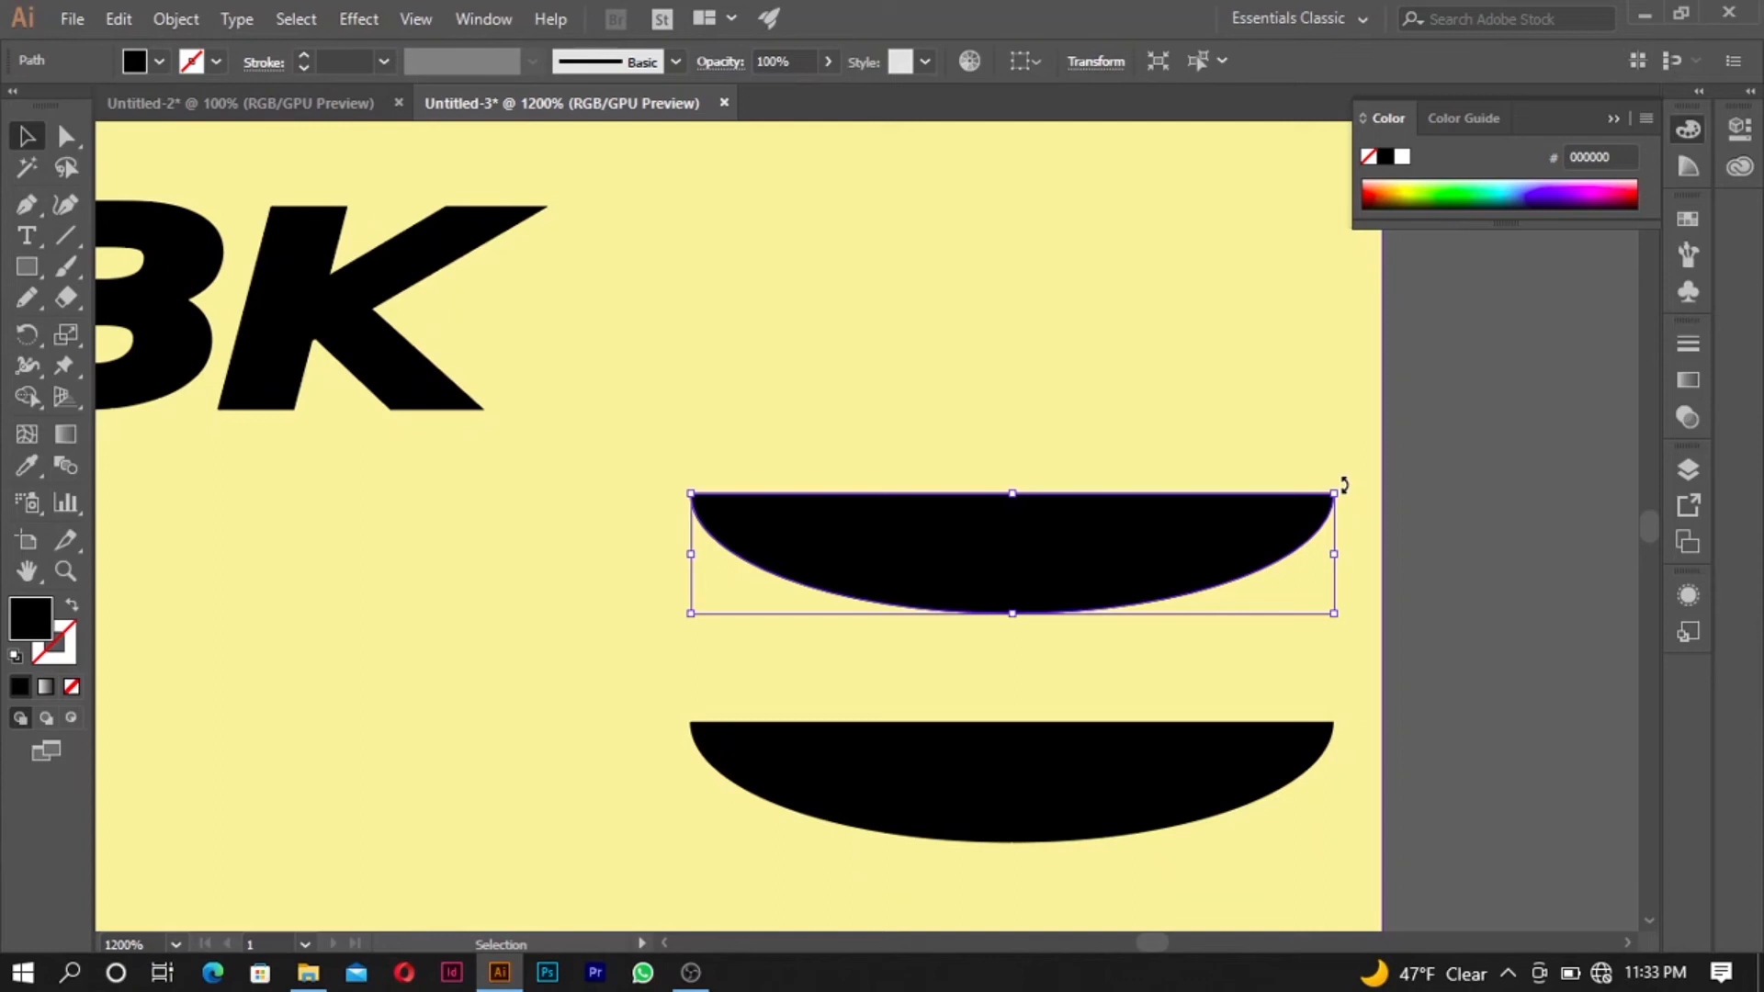
pyautogui.hotkey('ctrl', 'shift', 'b')
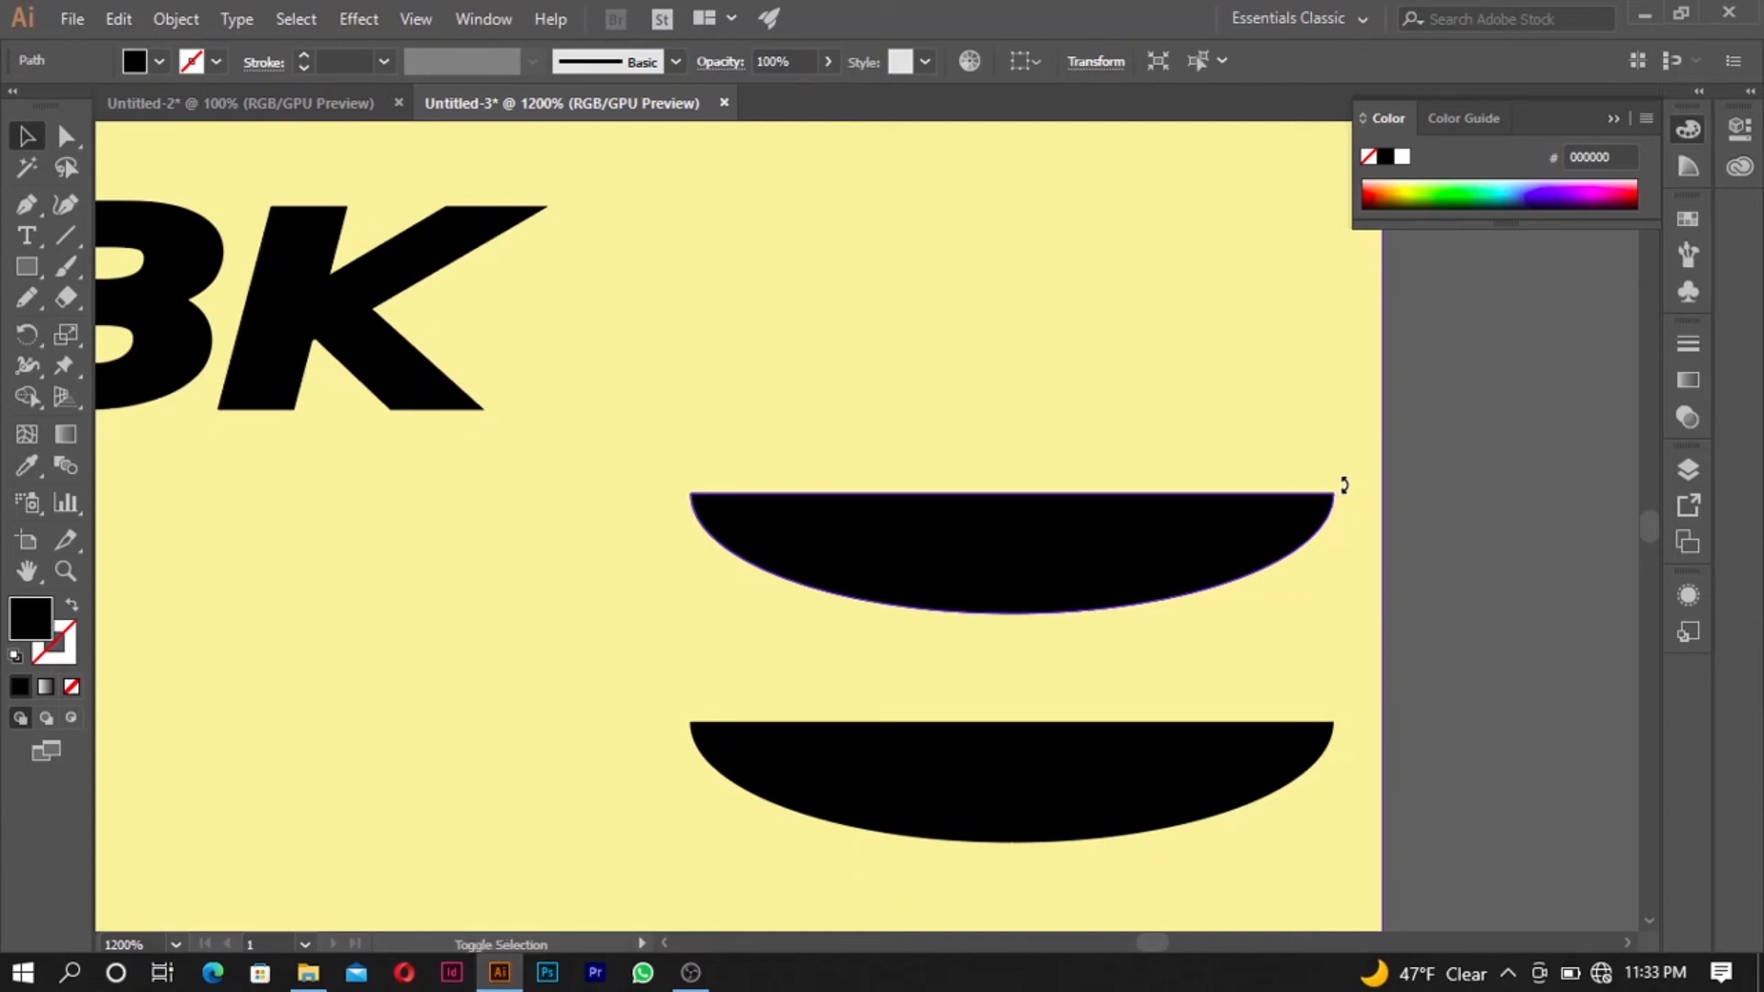
# - Try rotating the upper half-ellipse and undo each rotation
pyautogui.moveTo(1341, 482); pyautogui.dragTo(866, 556)
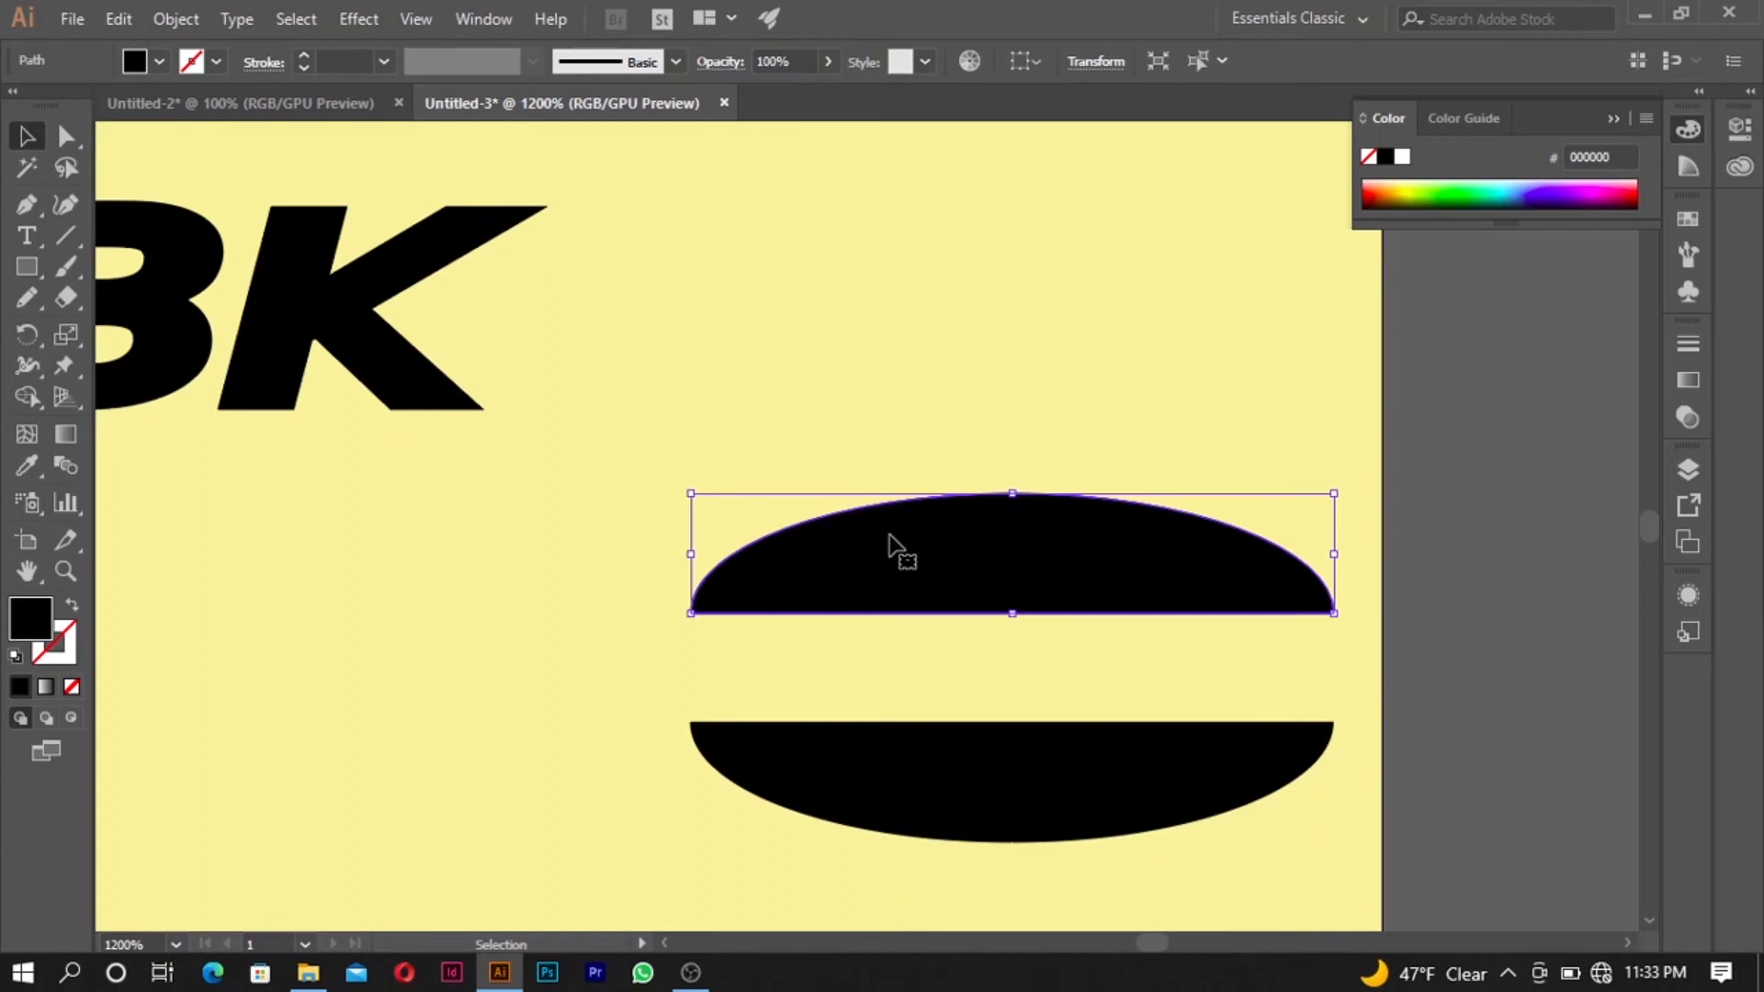
pyautogui.hotkey('ctrl', 'z')
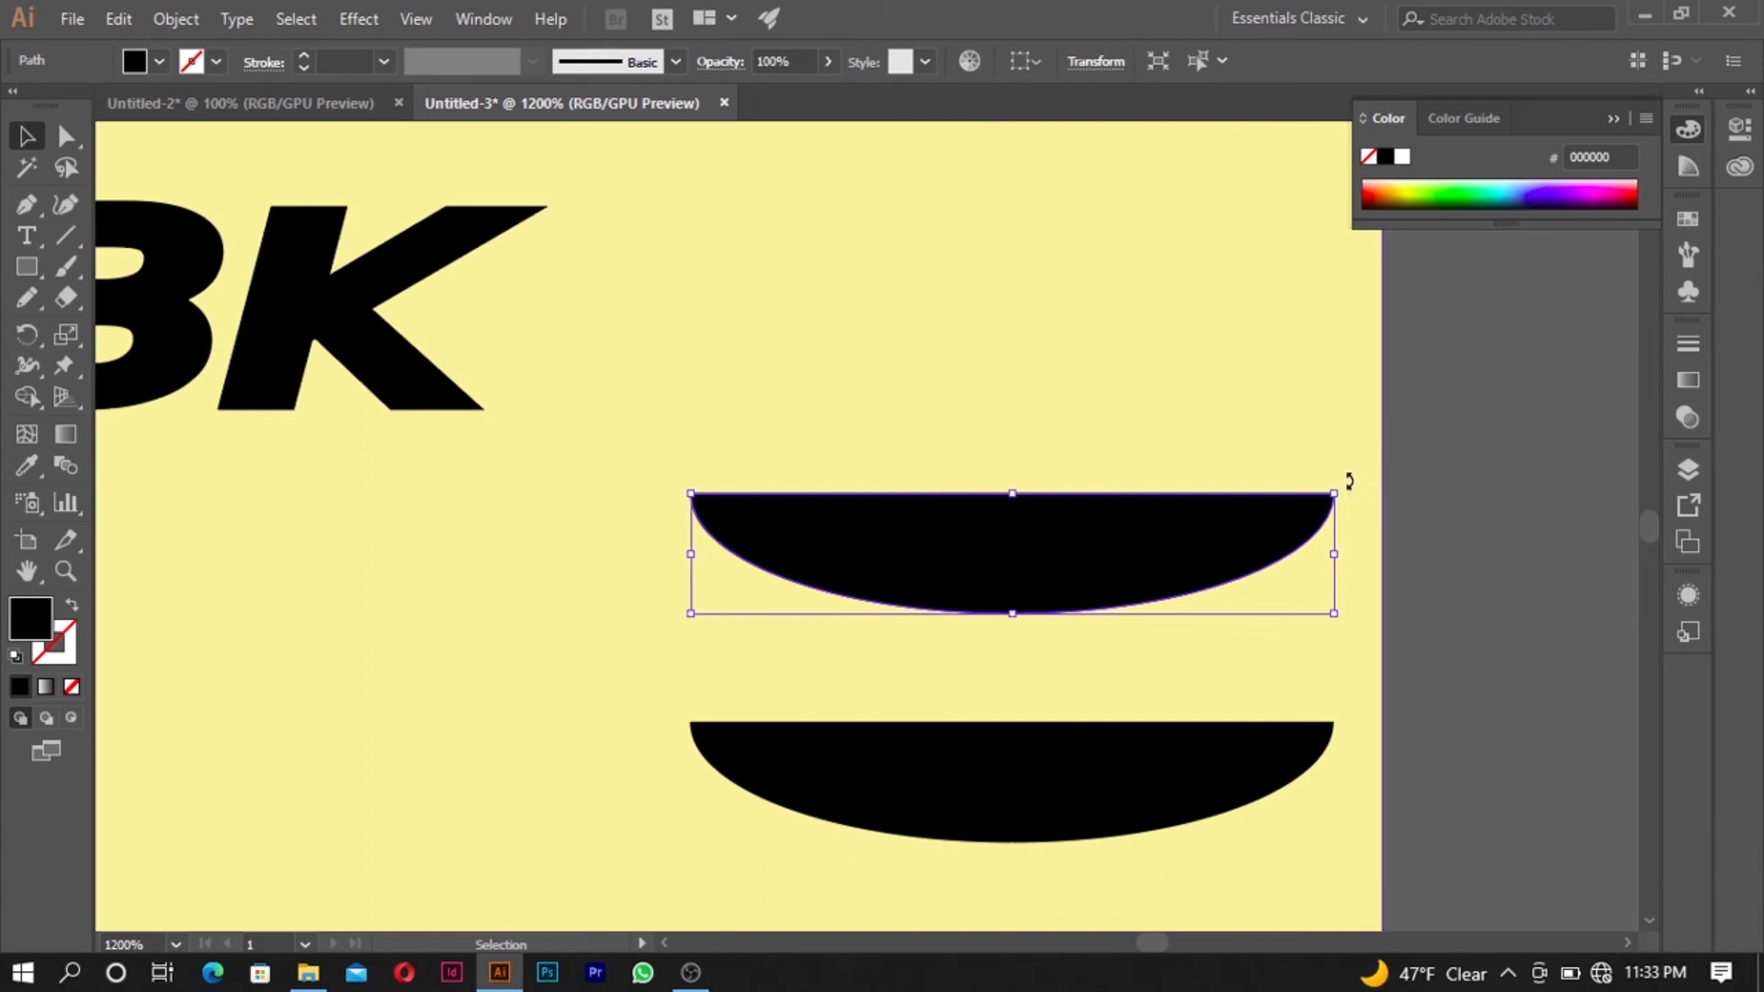
pyautogui.moveTo(1349, 481); pyautogui.dragTo(1028, 263)
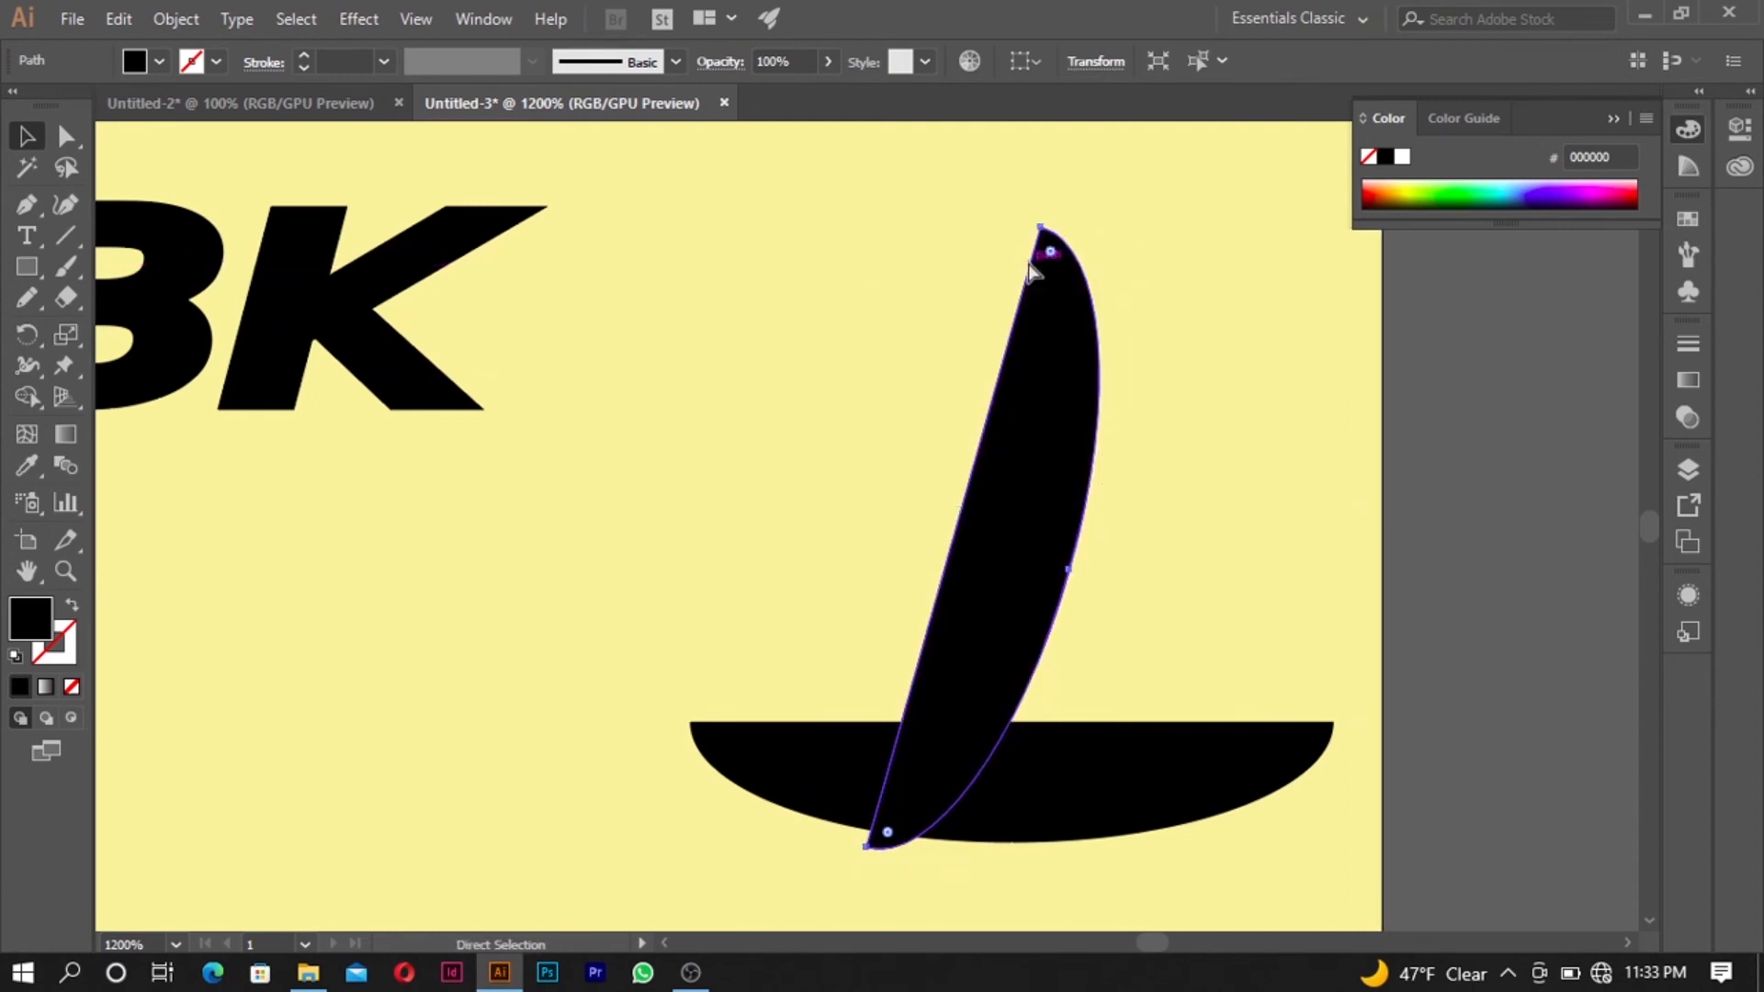
pyautogui.hotkey('ctrl', 'z')
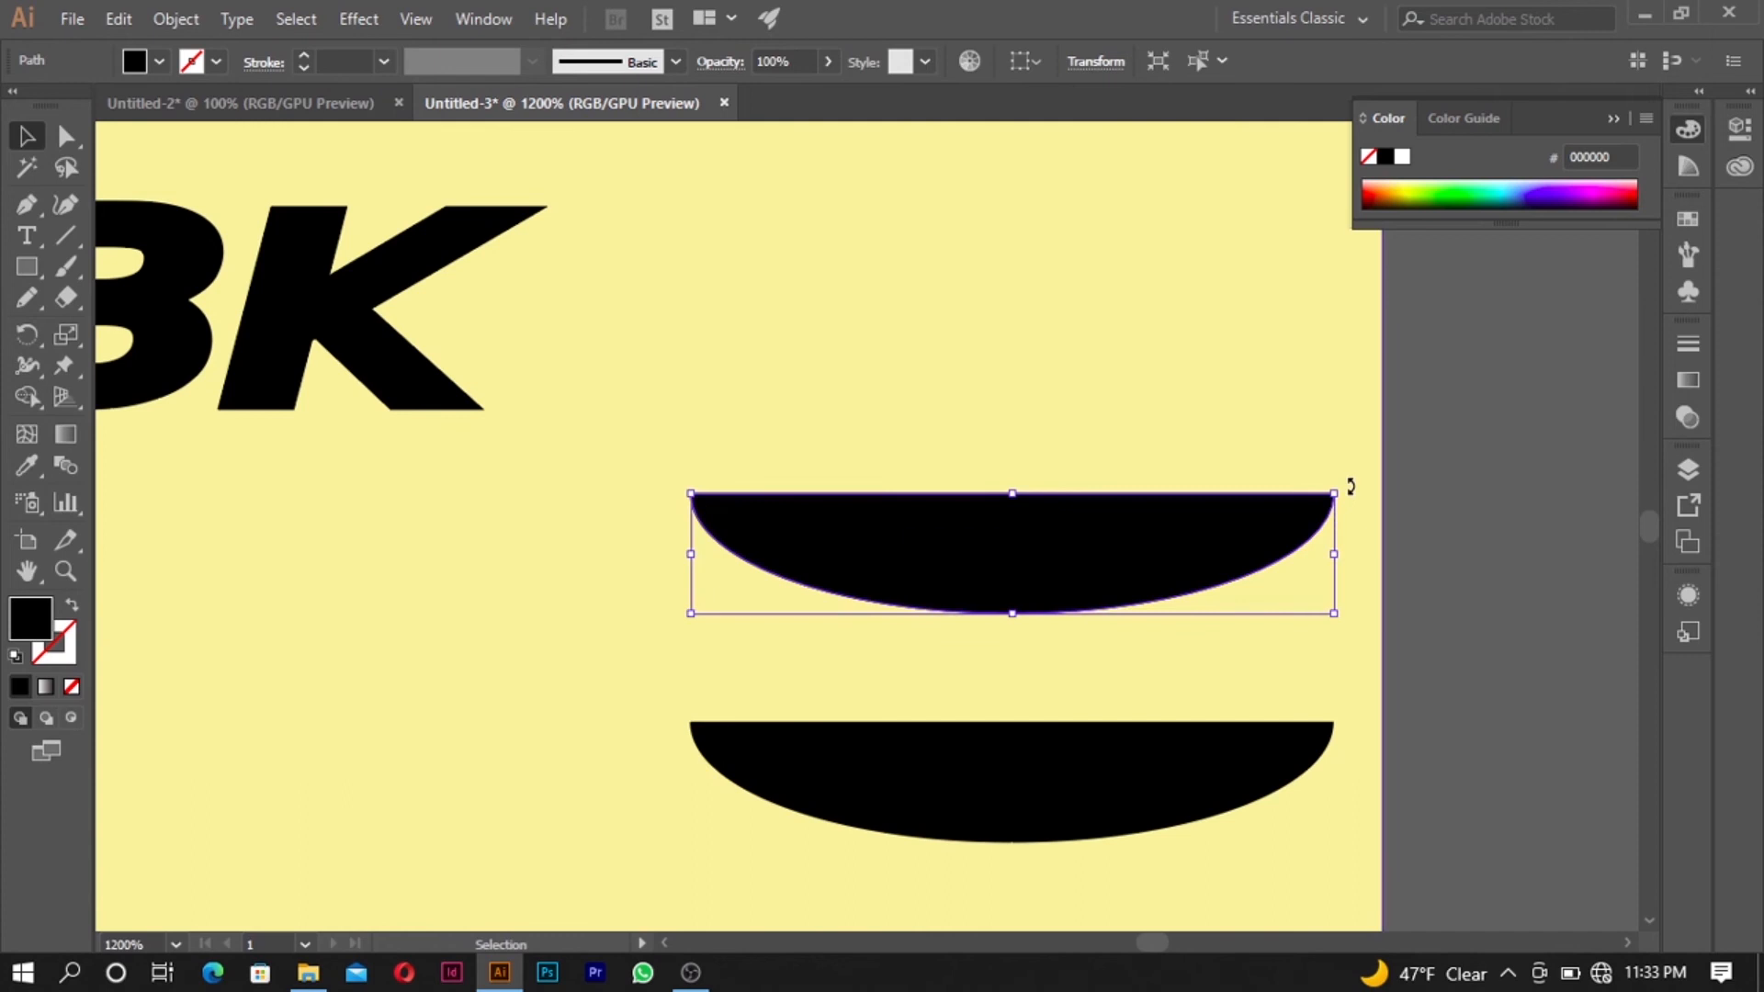
# - Rotate the upper half-ellipse 180° and place the two half-ellipses closely above and below the BK lettering
pyautogui.moveTo(1350, 484); pyautogui.dragTo(788, 544)
pyautogui.scroll(-3, 956, 602)
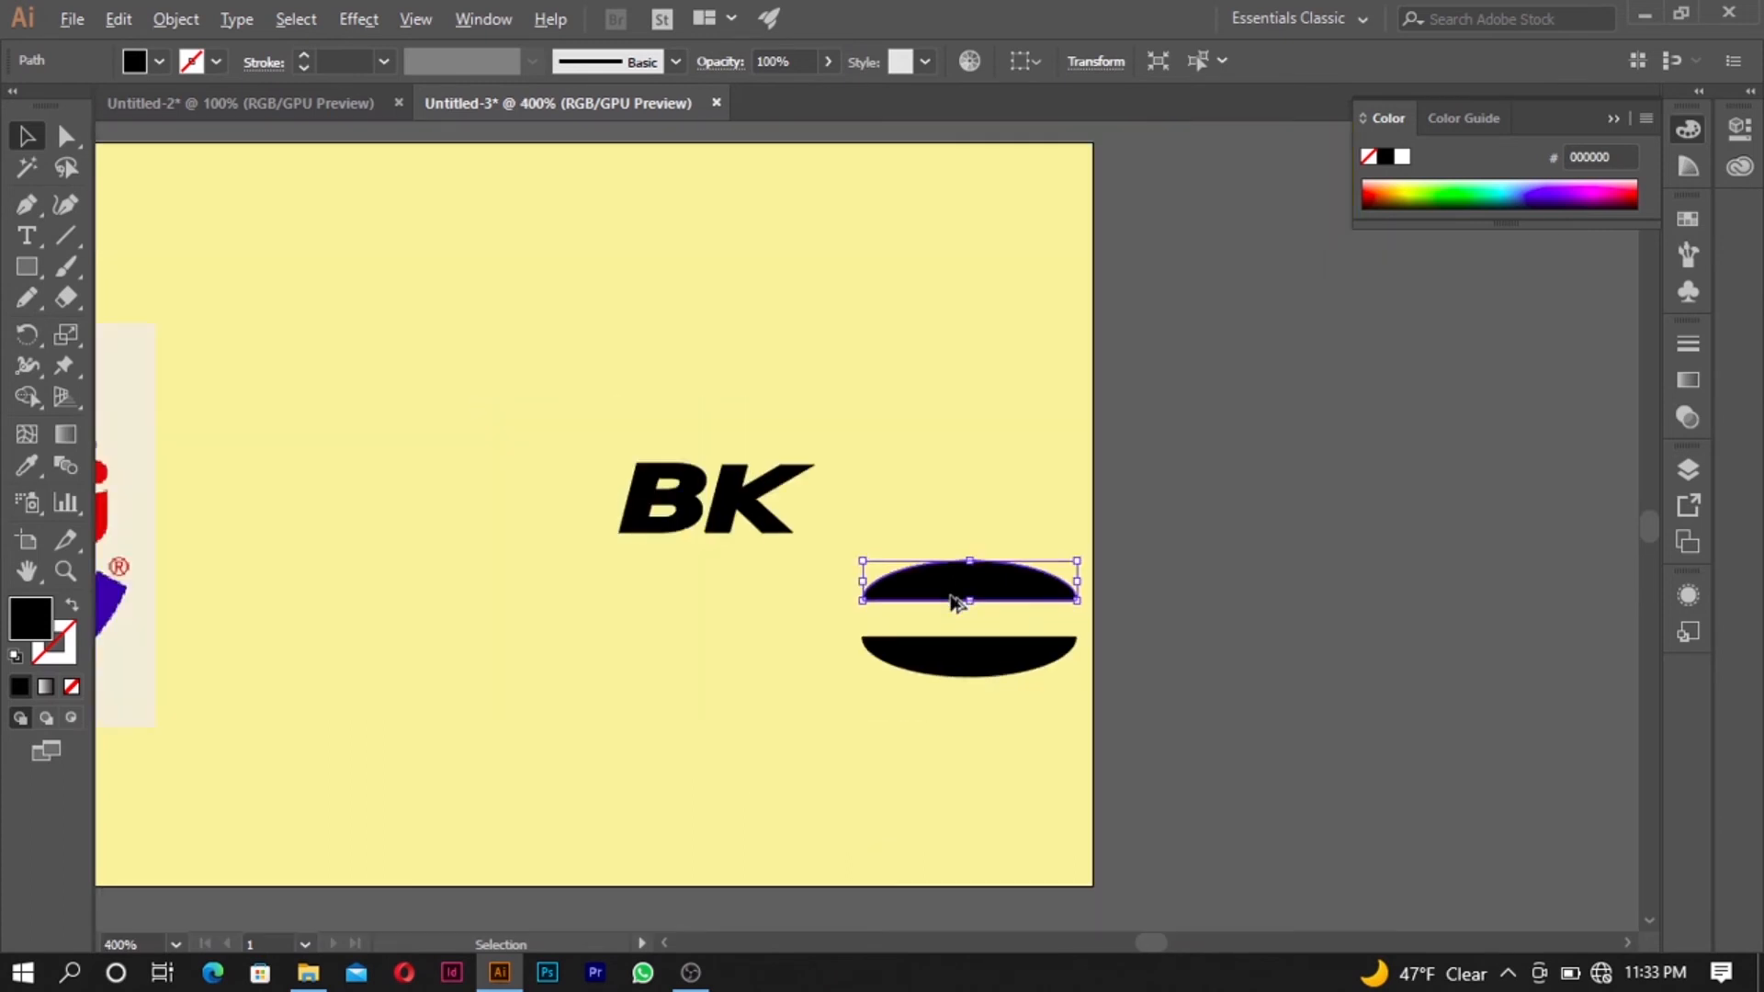
pyautogui.scroll(1, 955, 602)
pyautogui.moveTo(1048, 567); pyautogui.dragTo(707, 345)
pyautogui.moveTo(898, 670); pyautogui.dragTo(520, 530)
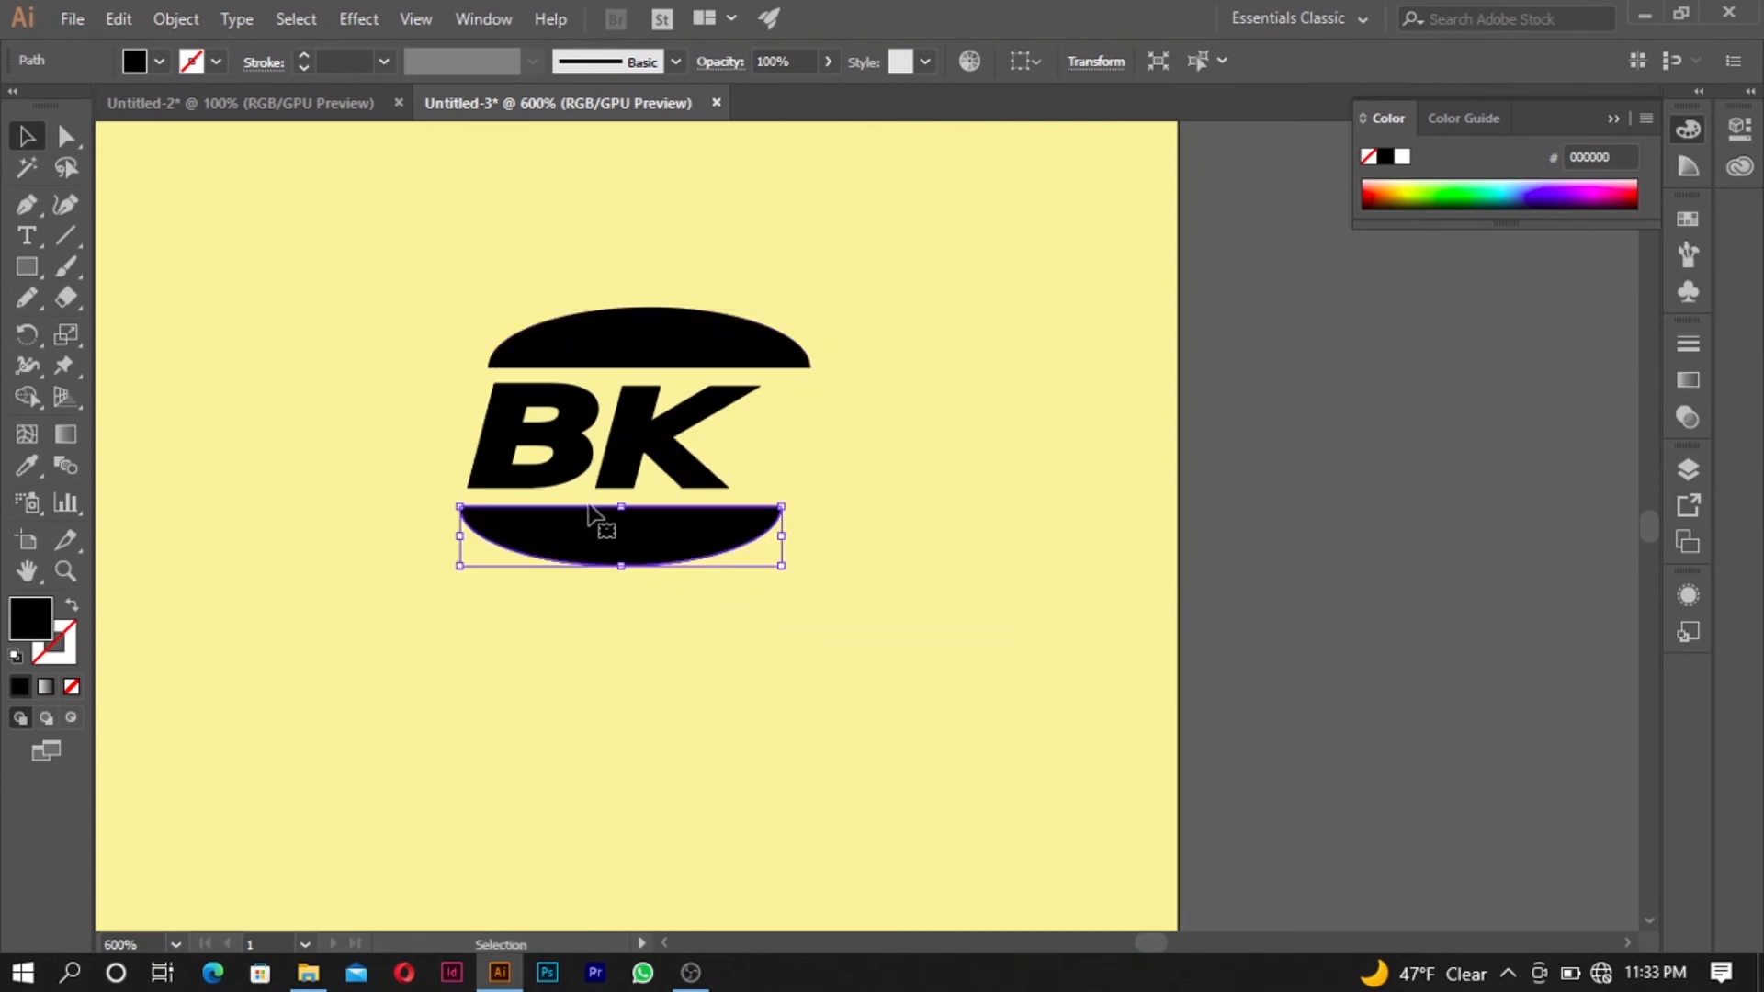
pyautogui.scroll(2, 533, 454)
pyautogui.click(827, 273)
pyautogui.scroll(1, 819, 276)
pyautogui.moveTo(839, 287)
pyautogui.mouseDown()
pyautogui.moveTo(844, 268)
pyautogui.moveTo(862, 280)
pyautogui.mouseUp()
pyautogui.scroll(2, 873, 262)
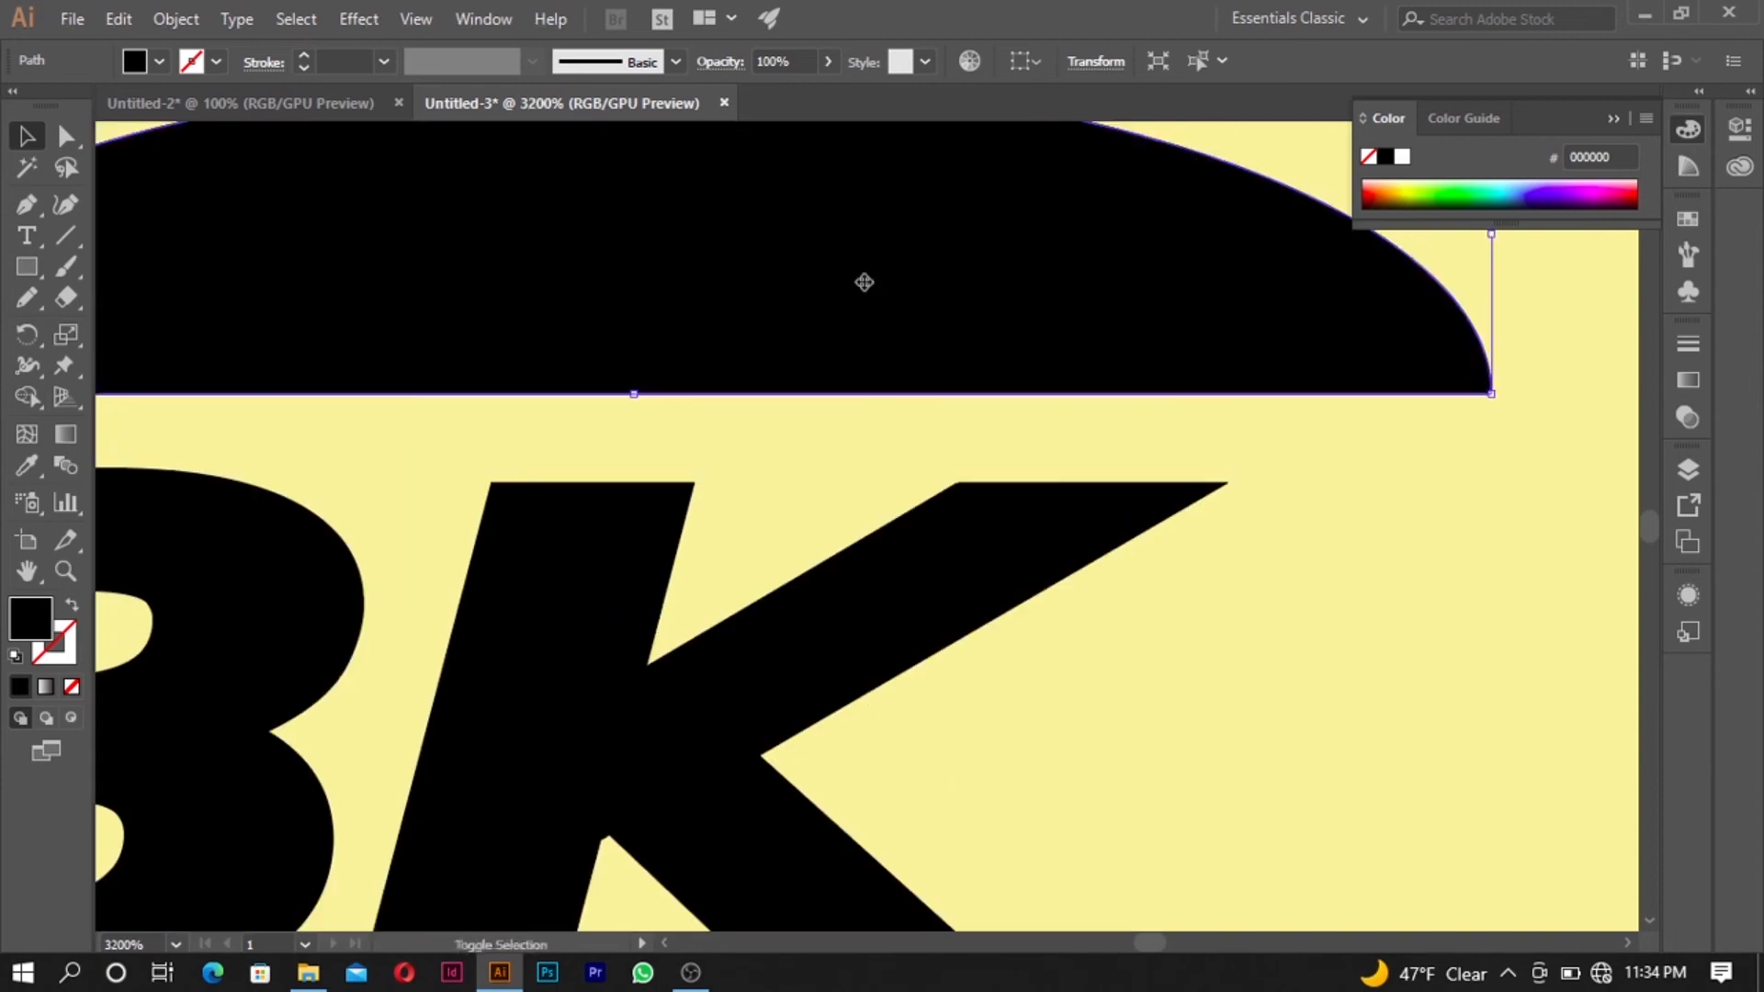
pyautogui.scroll(-2, 862, 280)
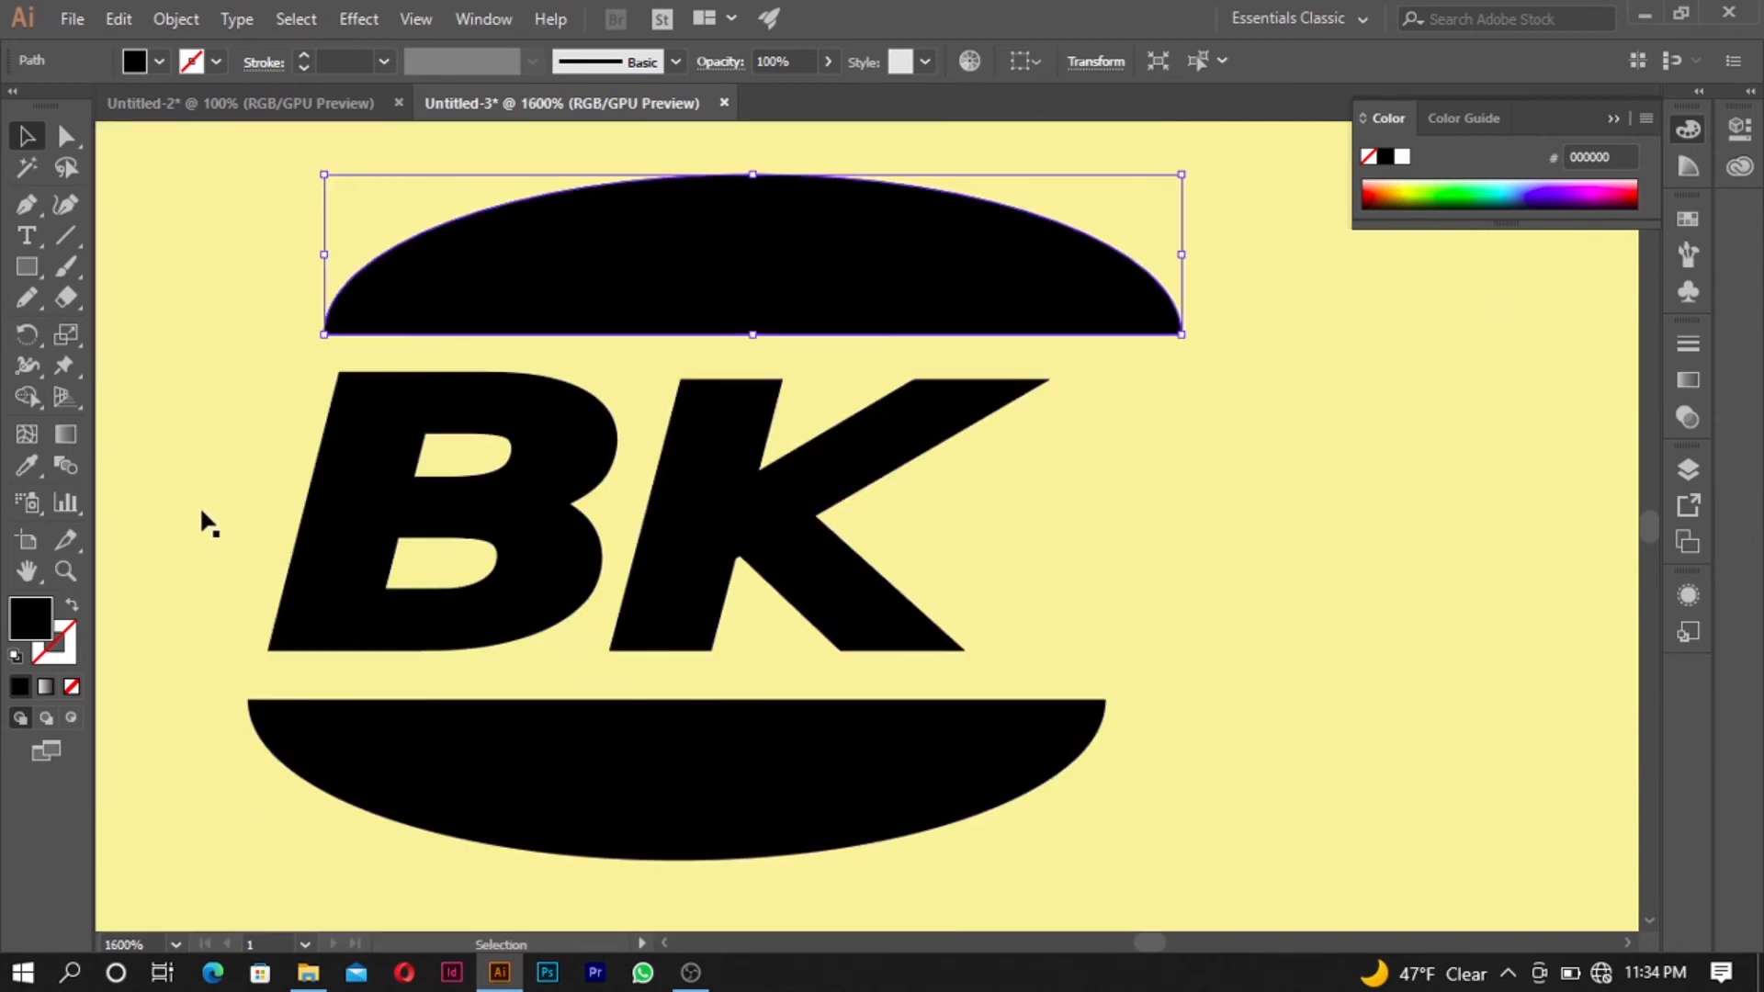
# - Draw a small spacer rectangle between the K's foot and the lower half-ellipse, and move it onto the K's top edge
pyautogui.click(19, 272)
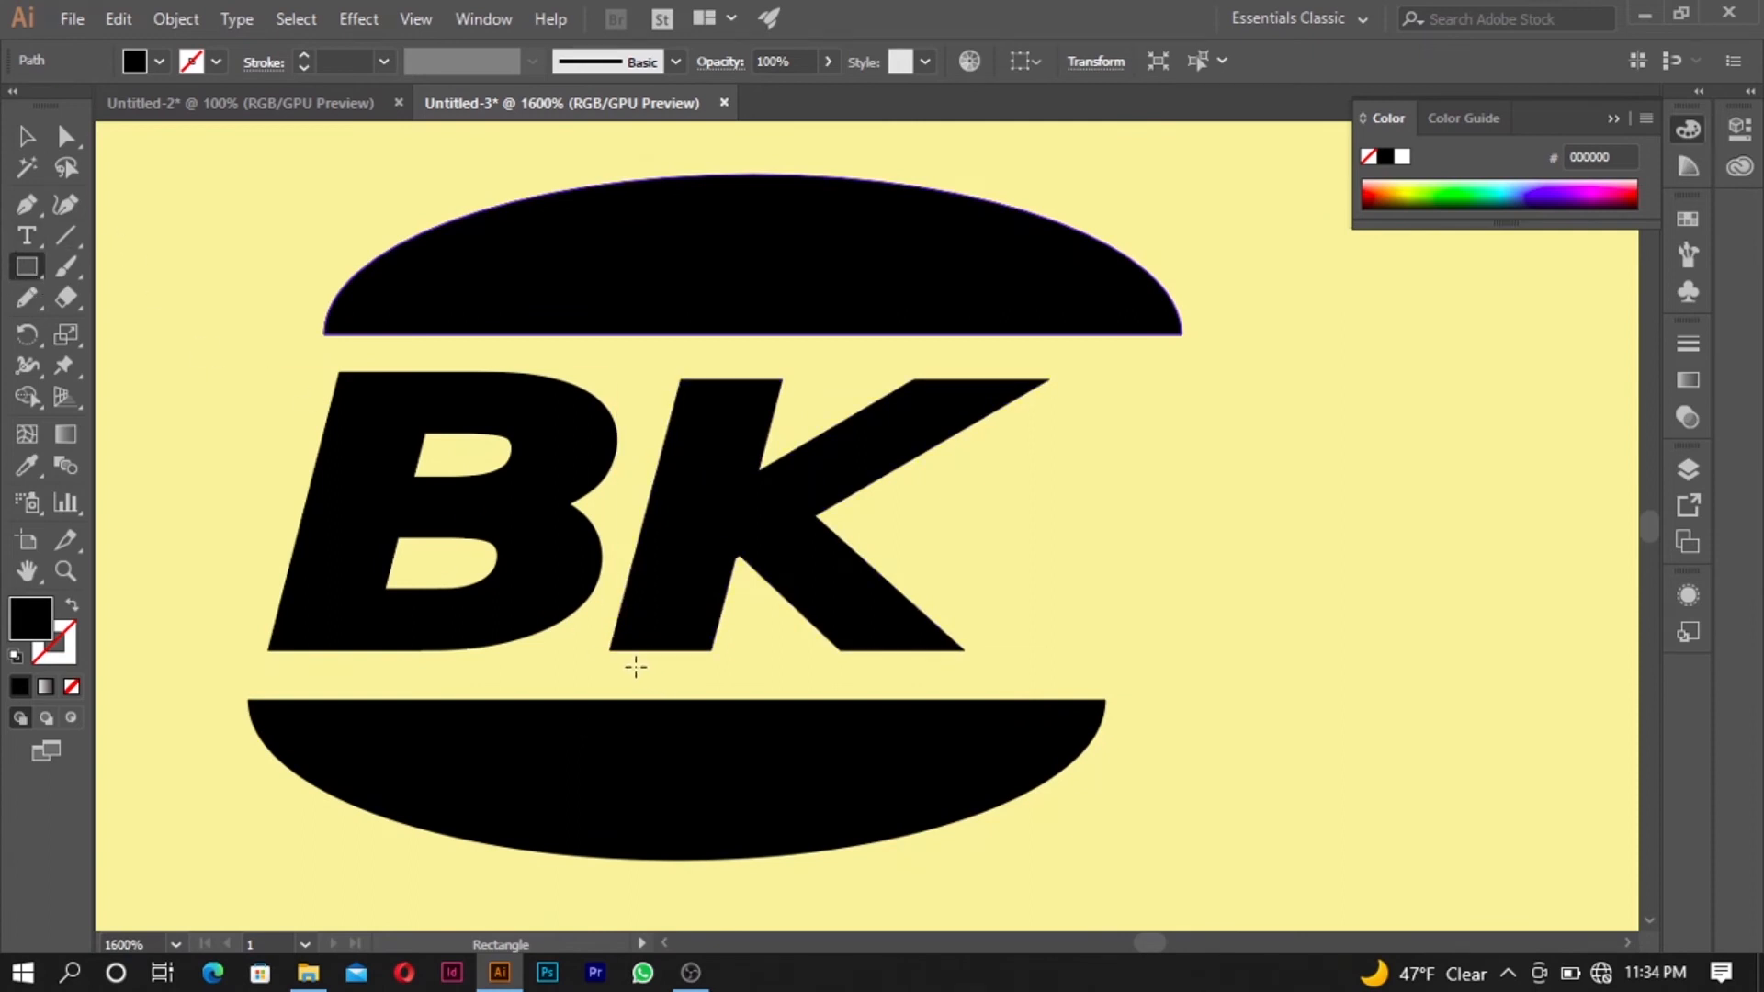
pyautogui.moveTo(613, 649); pyautogui.dragTo(692, 701)
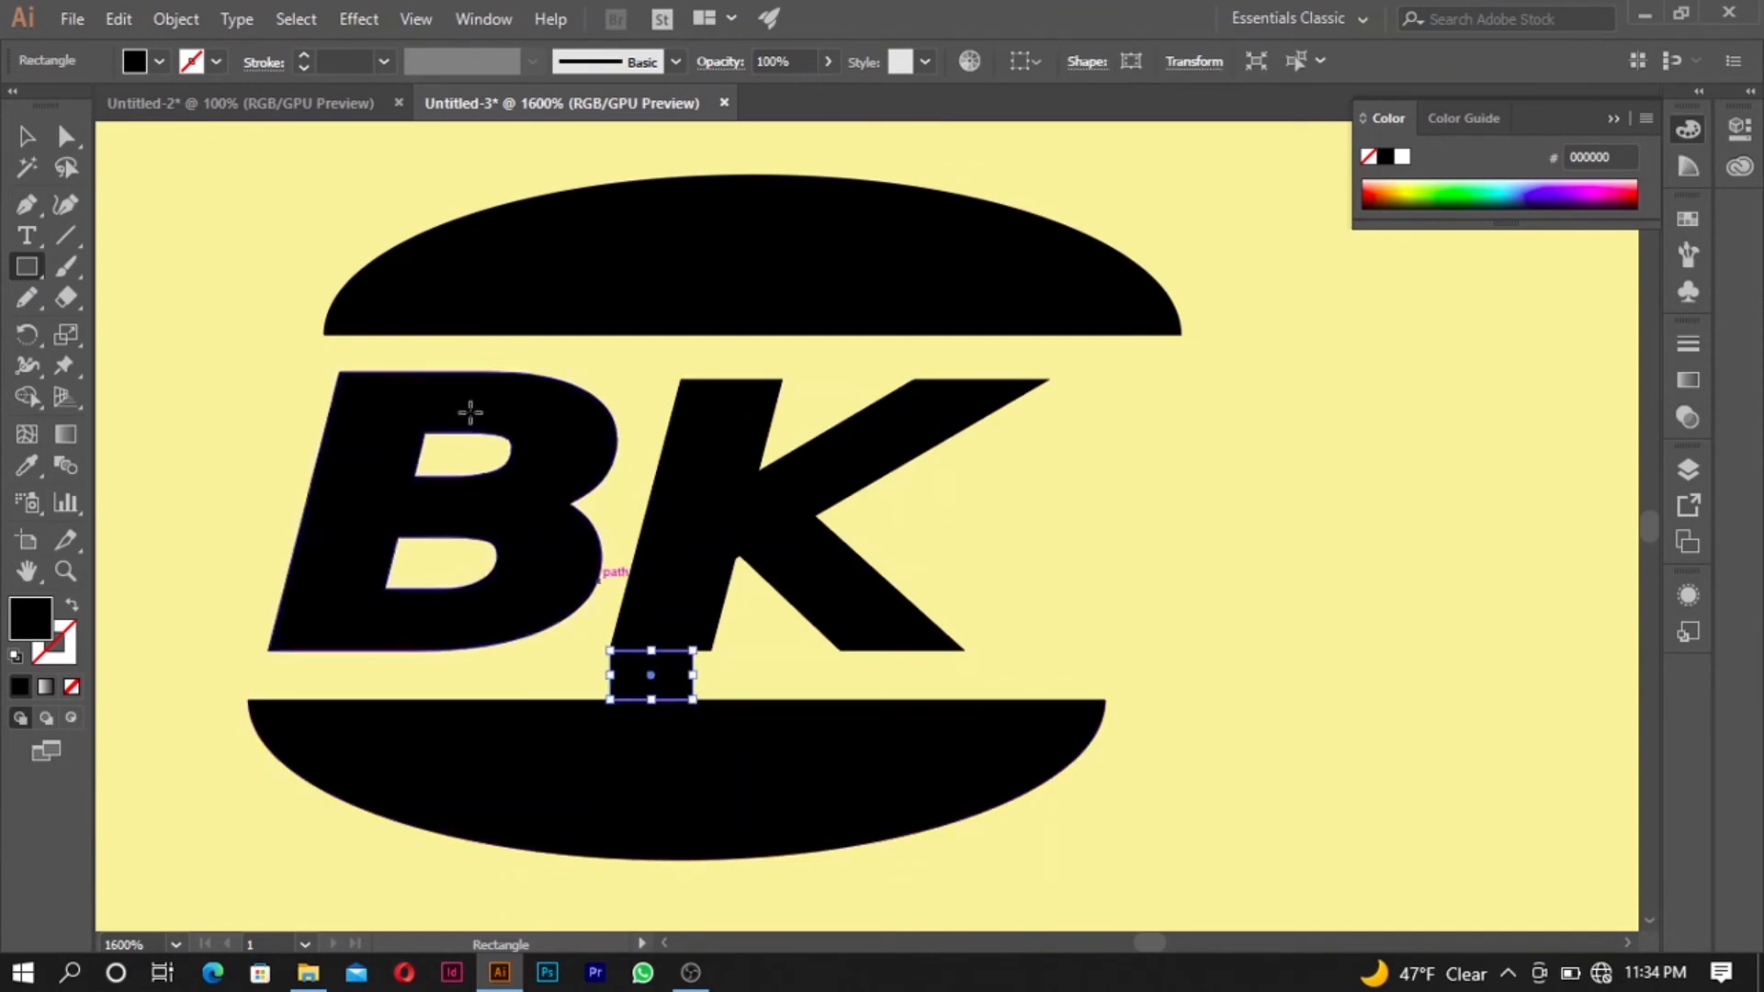
pyautogui.click(26, 140)
pyautogui.scroll(3, 723, 630)
pyautogui.scroll(-2, 706, 656)
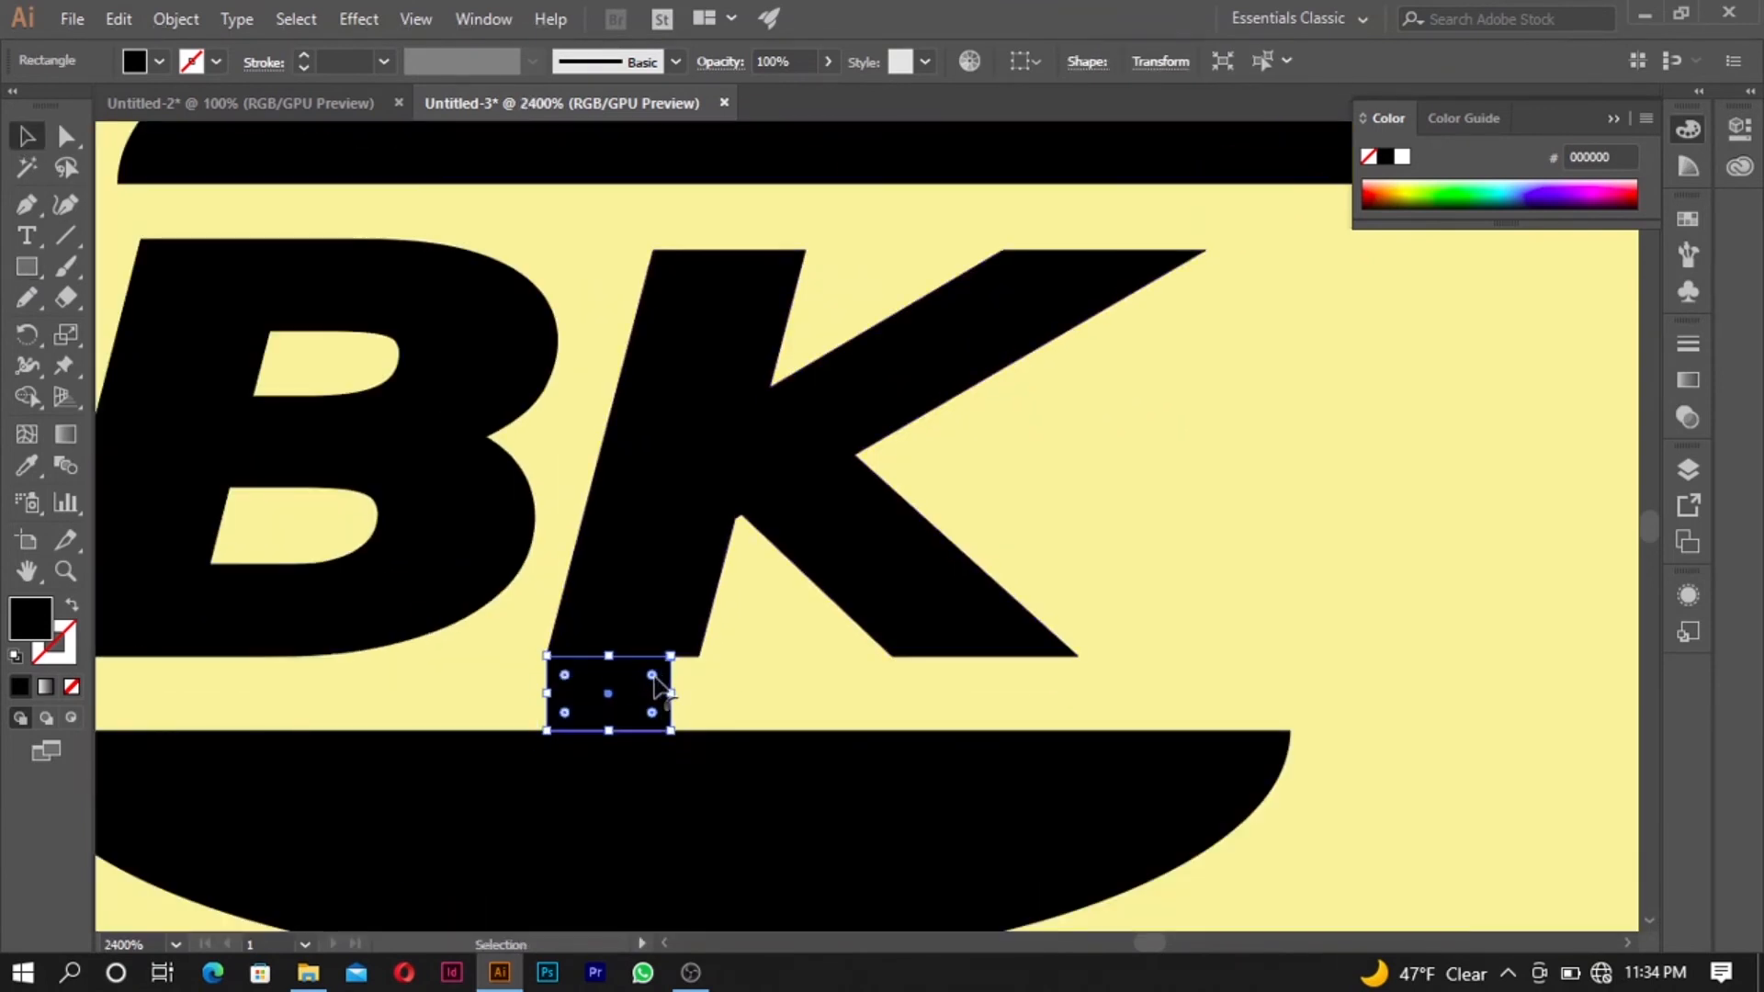
pyautogui.moveTo(632, 697); pyautogui.dragTo(667, 202)
pyautogui.scroll(4, 673, 241)
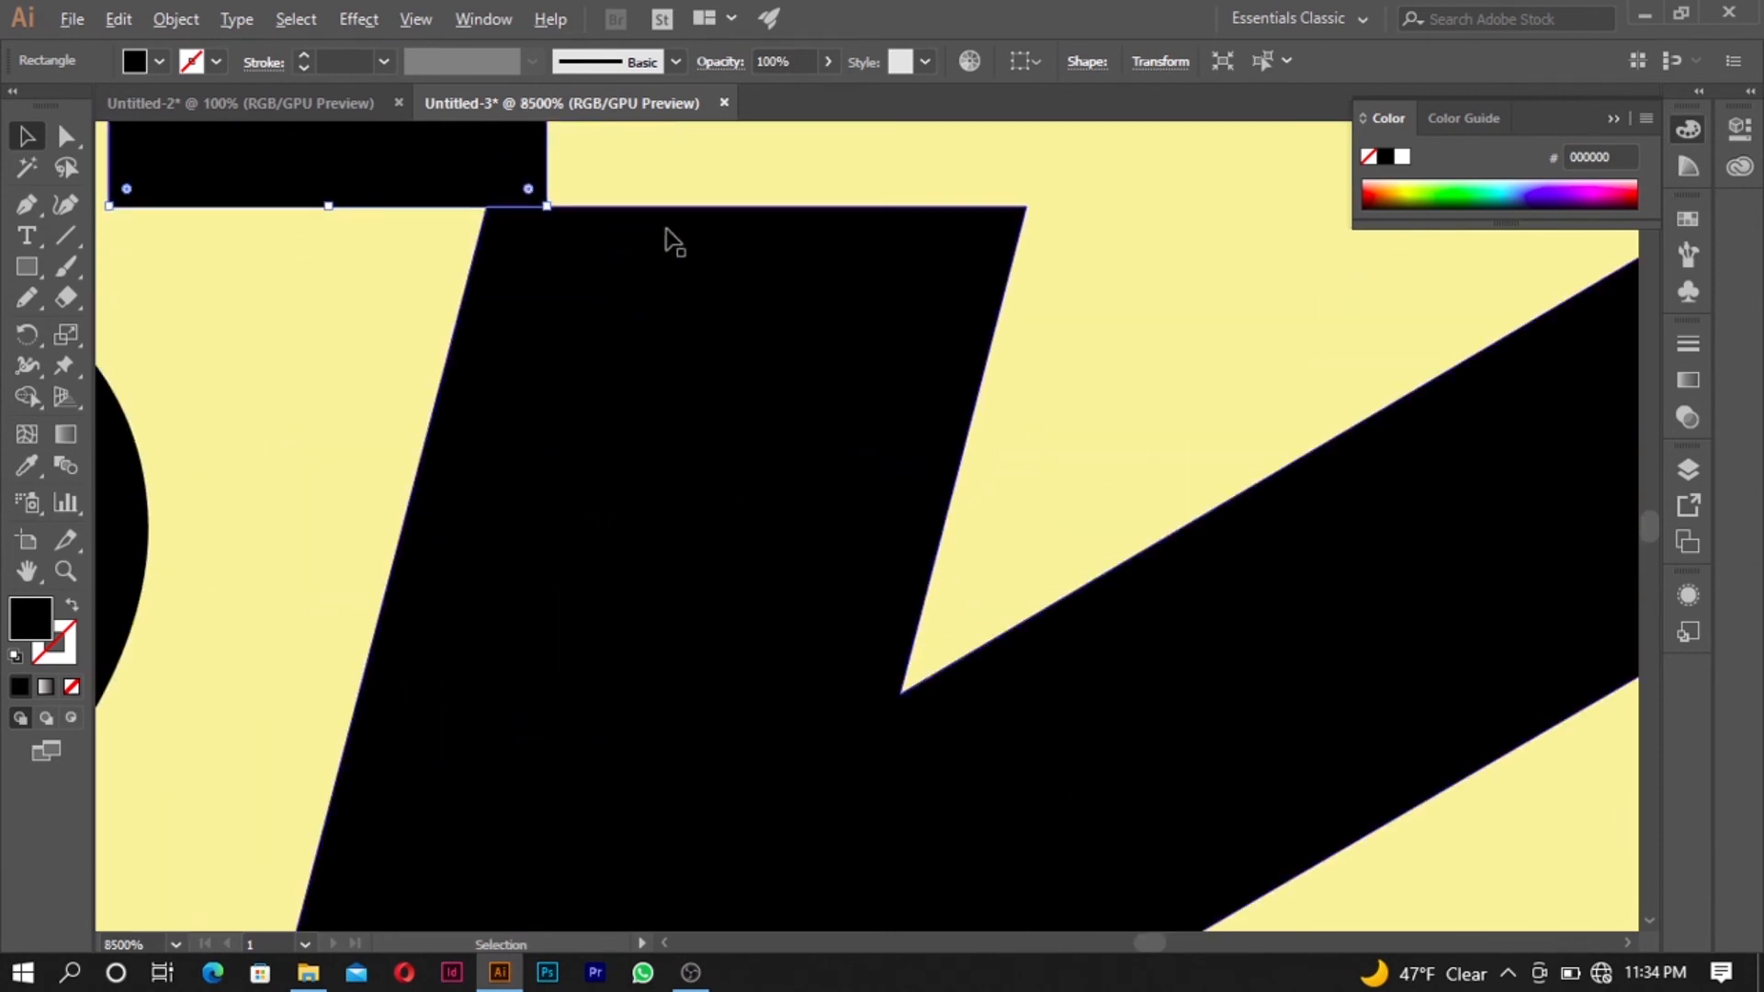
pyautogui.scroll(-4, 653, 275)
pyautogui.scroll(3, 622, 248)
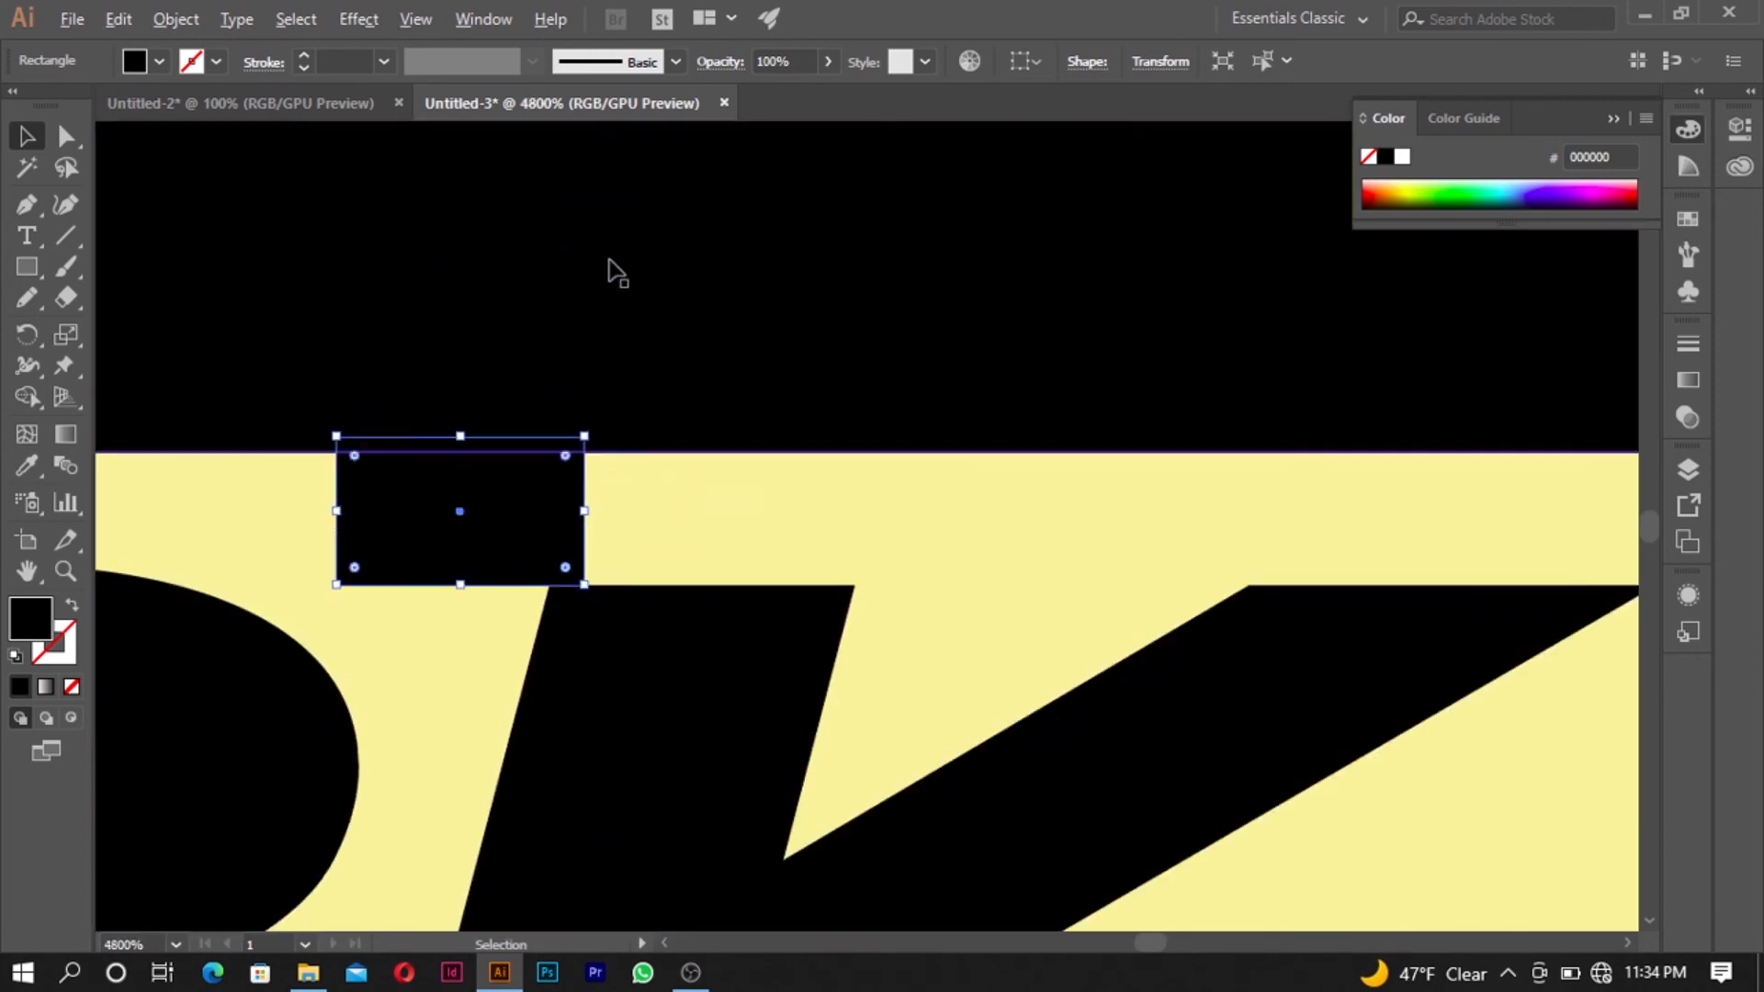
# - Move the upper half-ellipse vertically so its flat edge meets the spacer rectangle's top edge, and delete the spacer
pyautogui.click(632, 428)
pyautogui.moveTo(631, 427); pyautogui.dragTo(636, 368)
pyautogui.moveTo(650, 309); pyautogui.dragTo(648, 345)
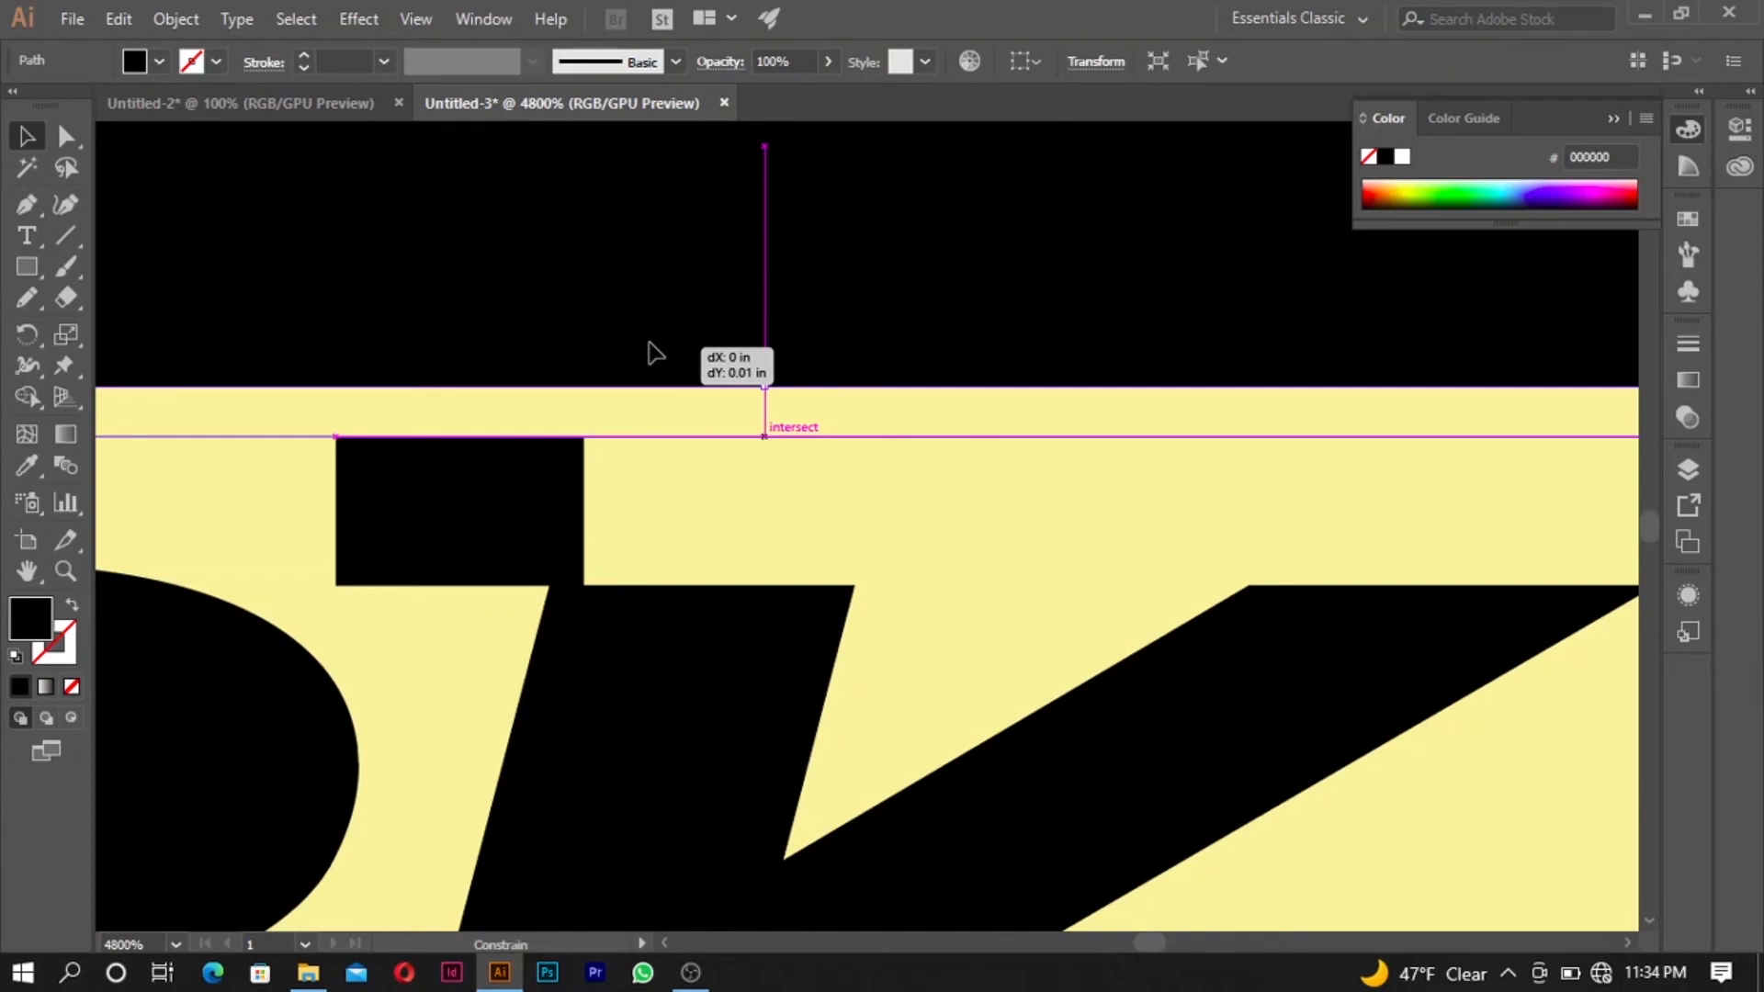
pyautogui.moveTo(649, 343); pyautogui.dragTo(648, 345)
pyautogui.click(505, 470)
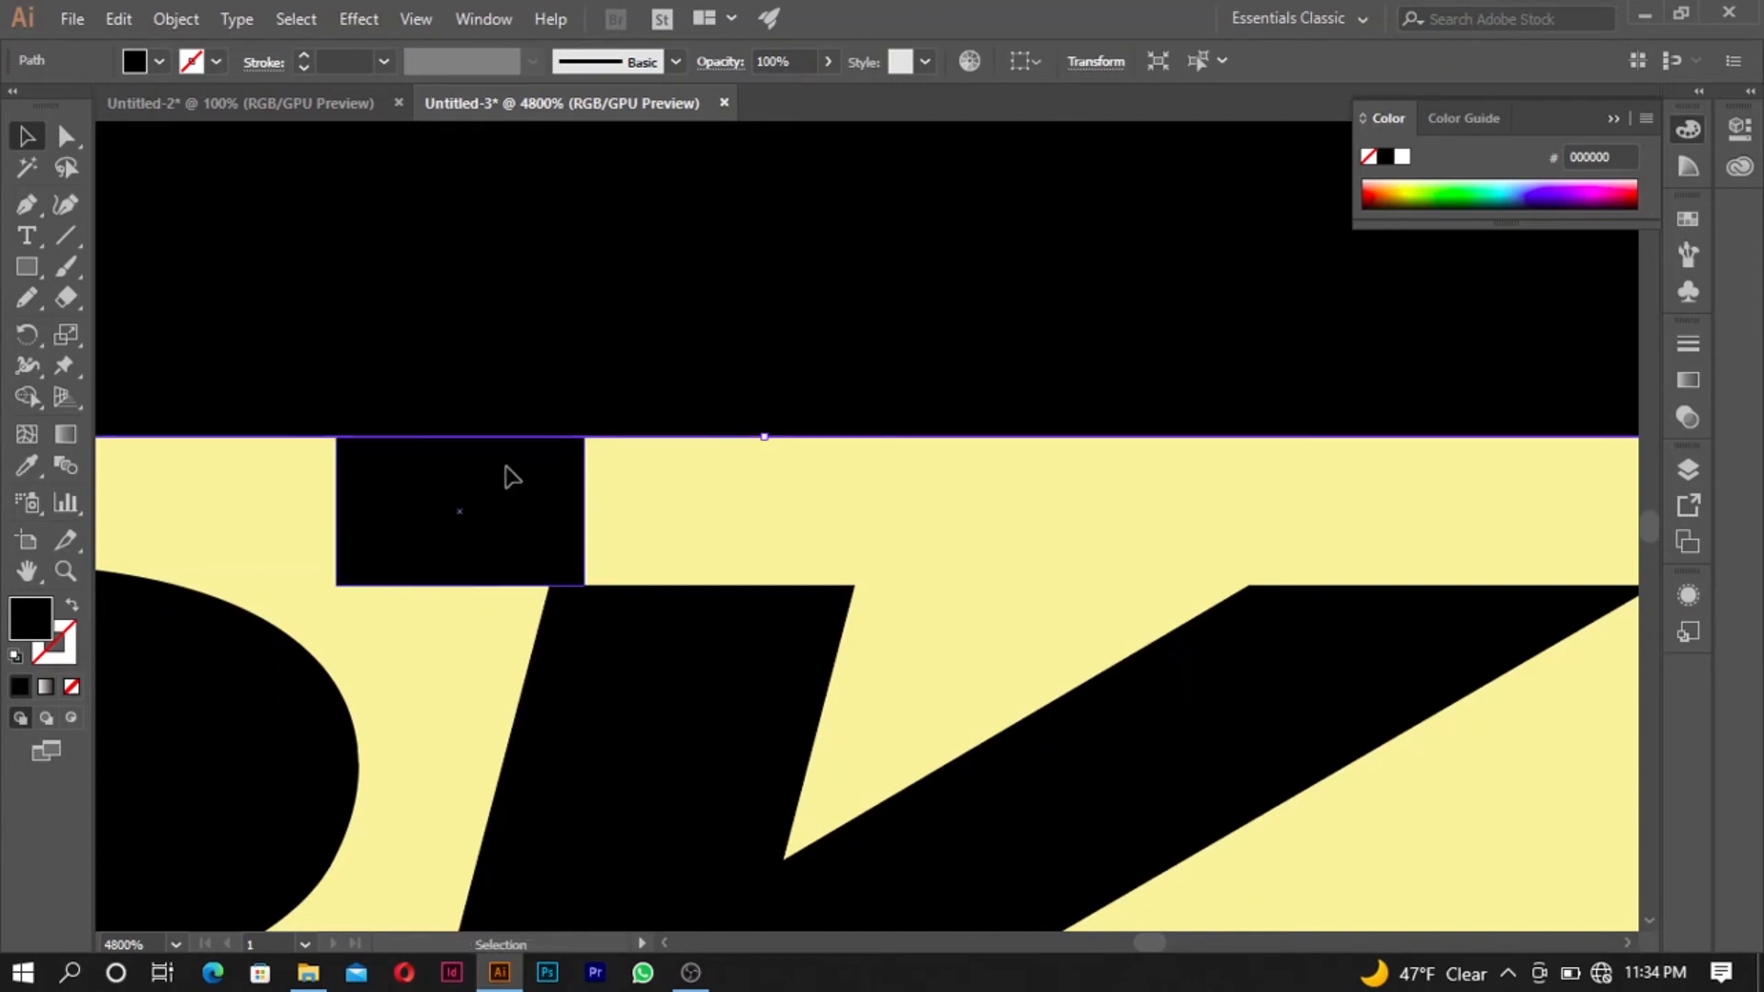
pyautogui.press('Delete')
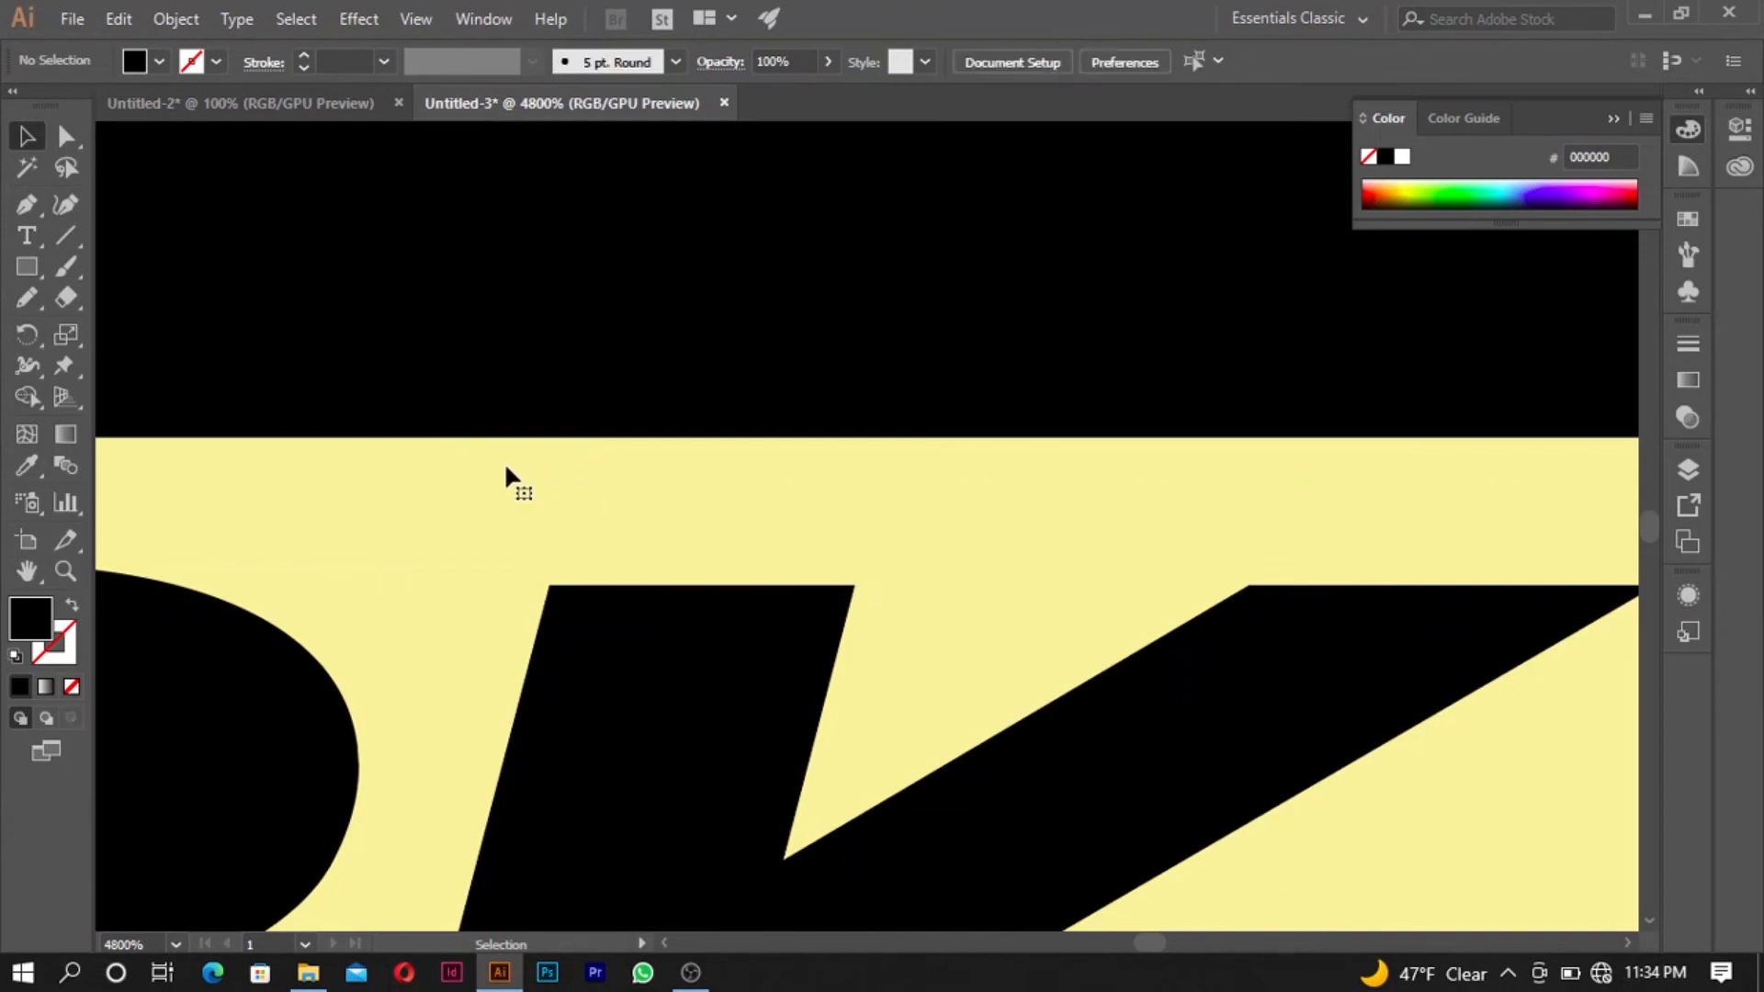
# - Scale the upper half-ellipse down proportionally to about 0.49 × 0.09 in, ending it in line with the K's upper arm tip
pyautogui.scroll(-4, 504, 464)
pyautogui.scroll(-1, 550, 546)
pyautogui.scroll(2, 630, 551)
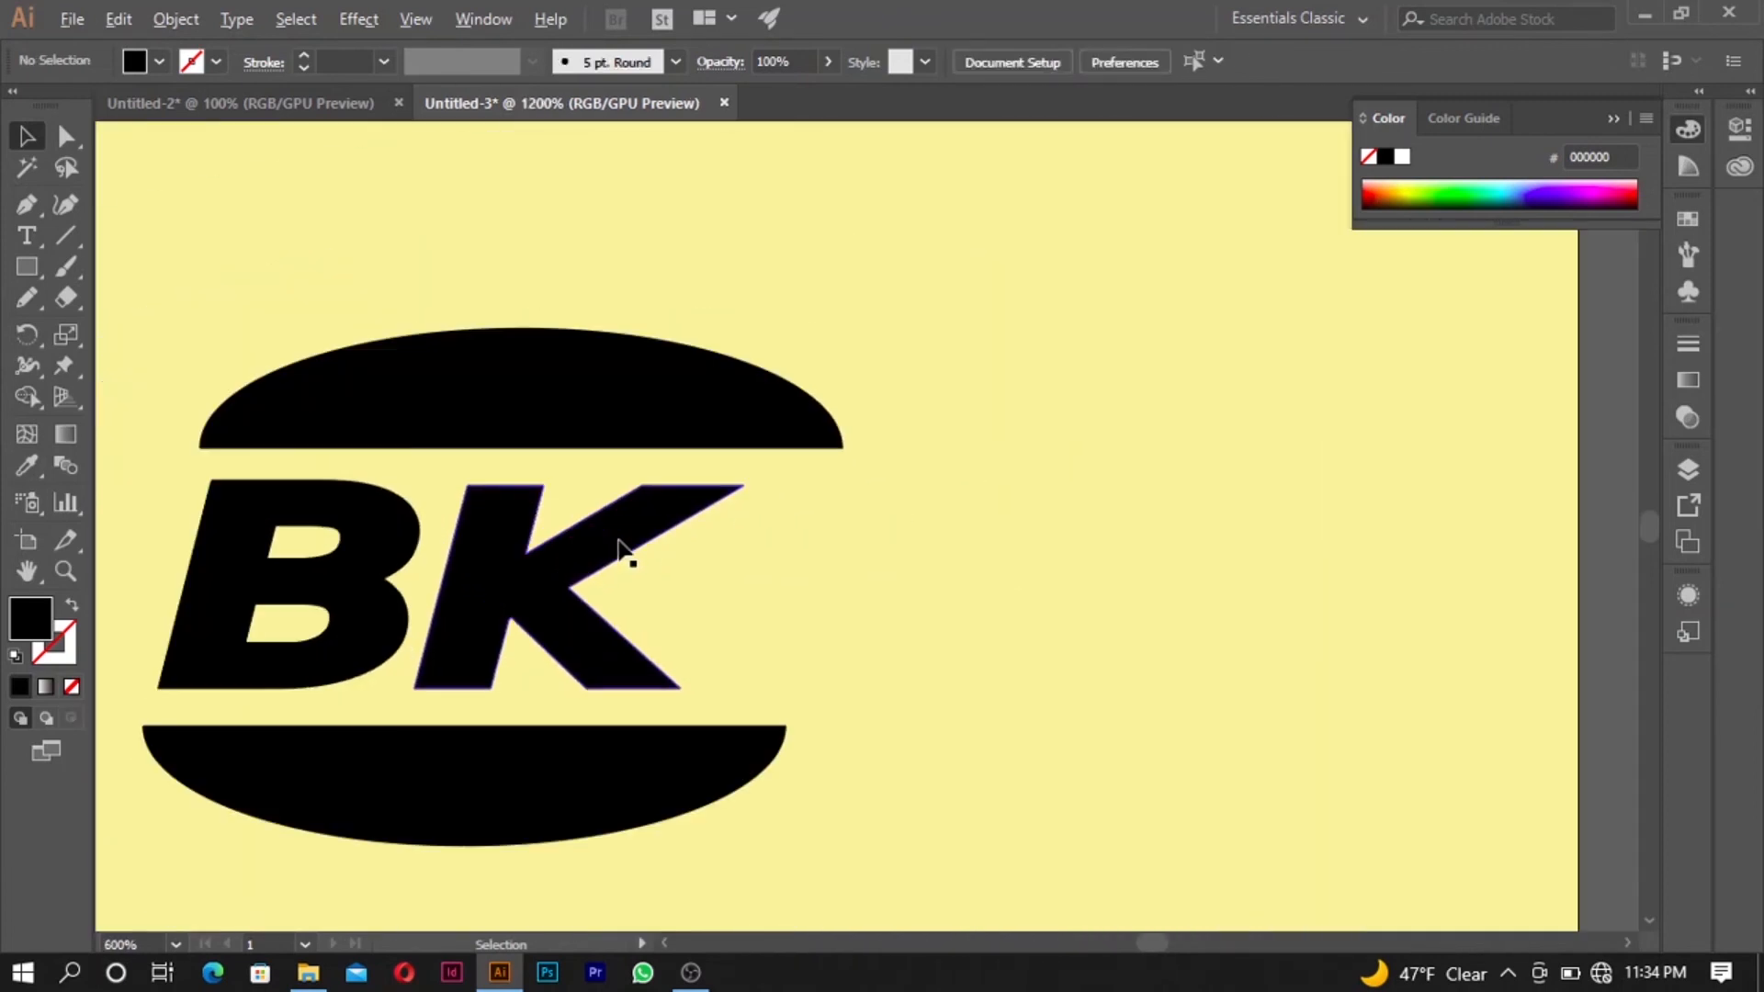
pyautogui.click(768, 439)
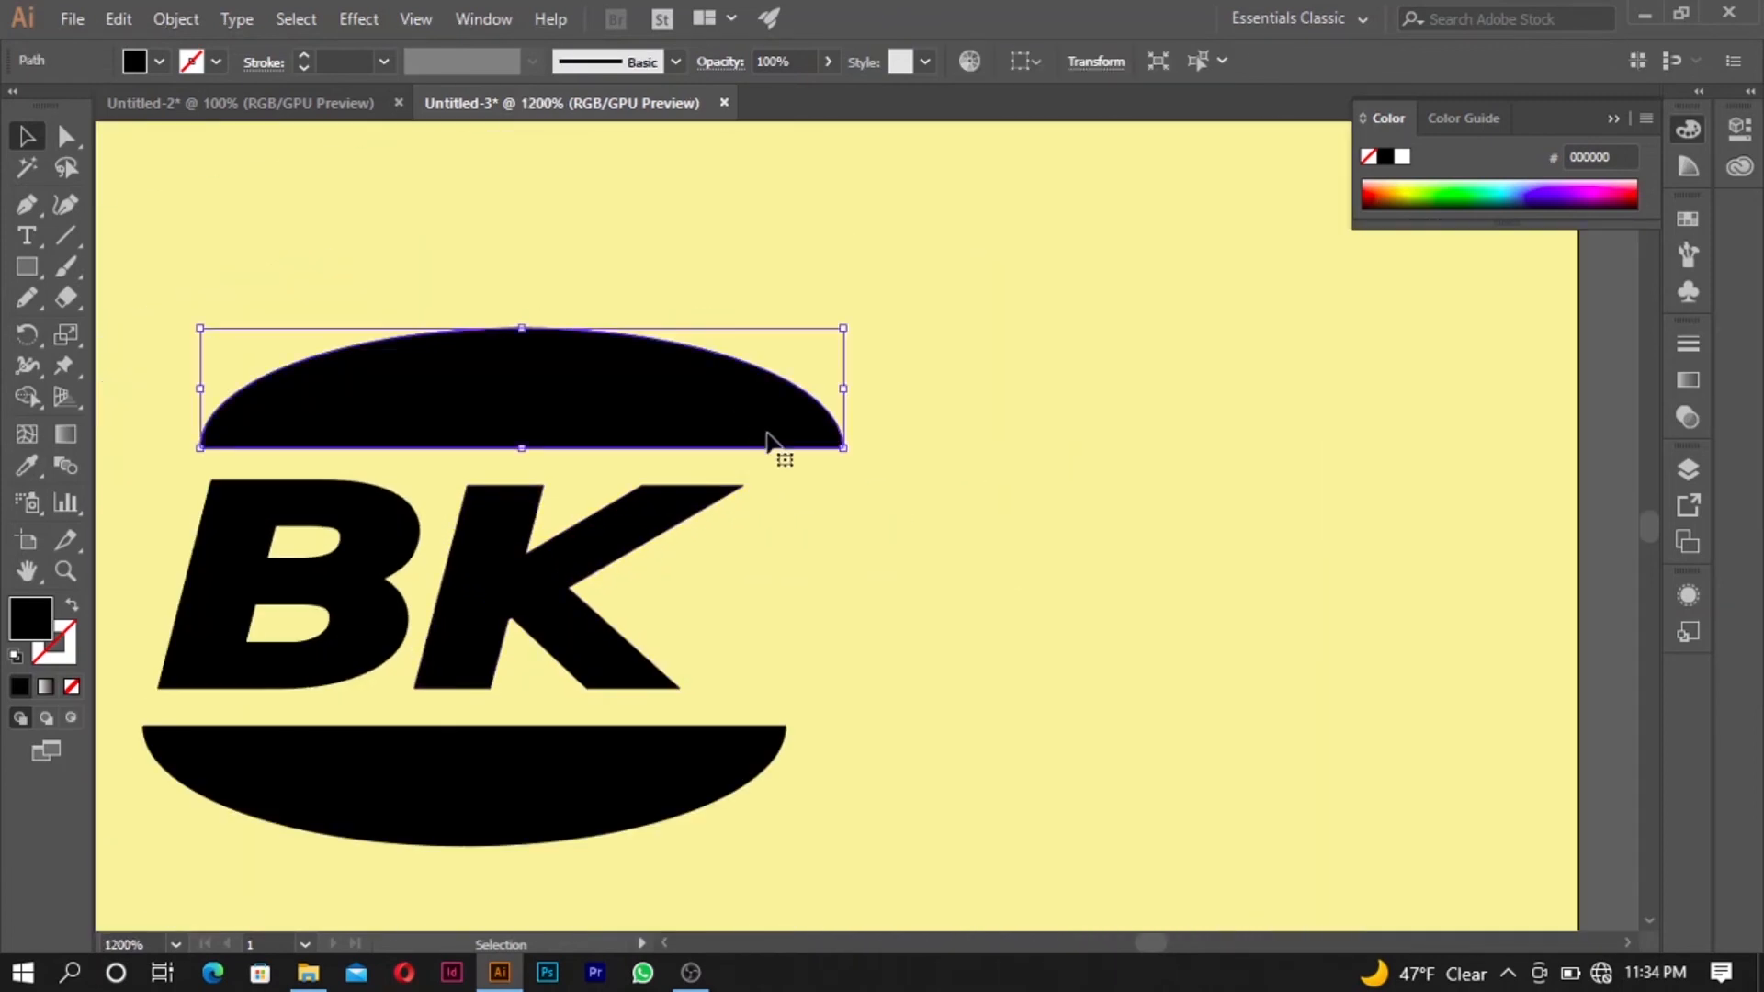
pyautogui.keyDown('shift'); pyautogui.click(726, 751); pyautogui.keyUp('shift')
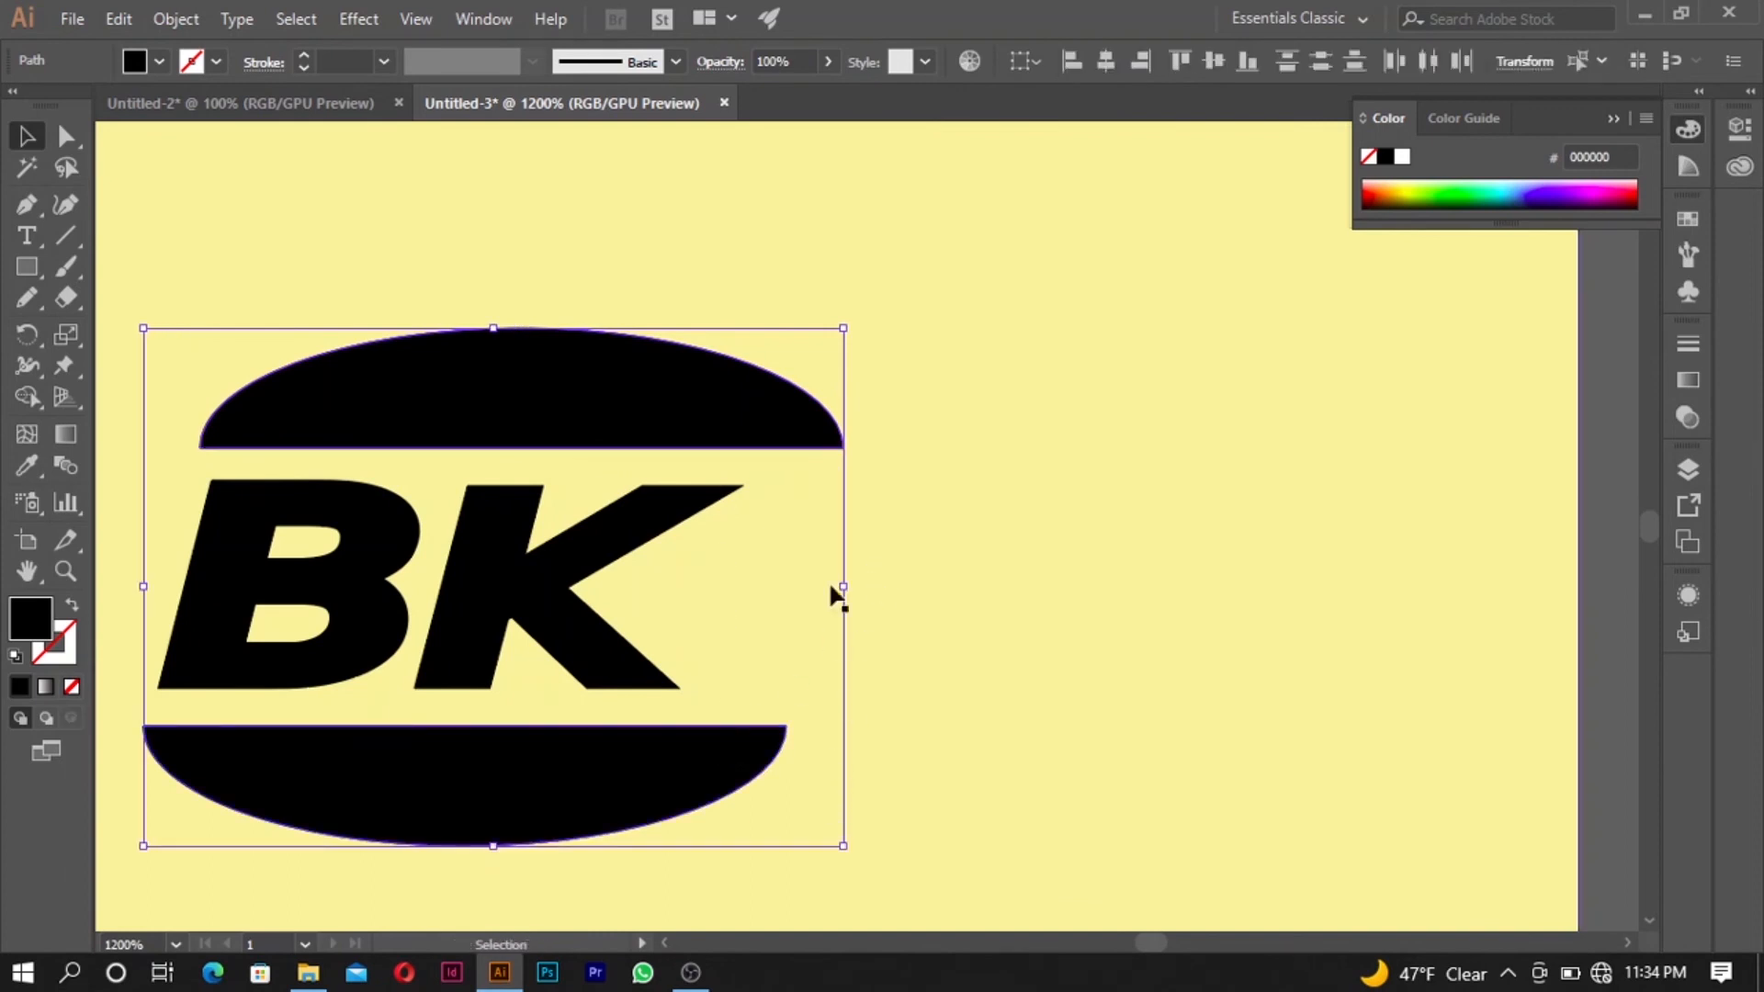
pyautogui.click(900, 415)
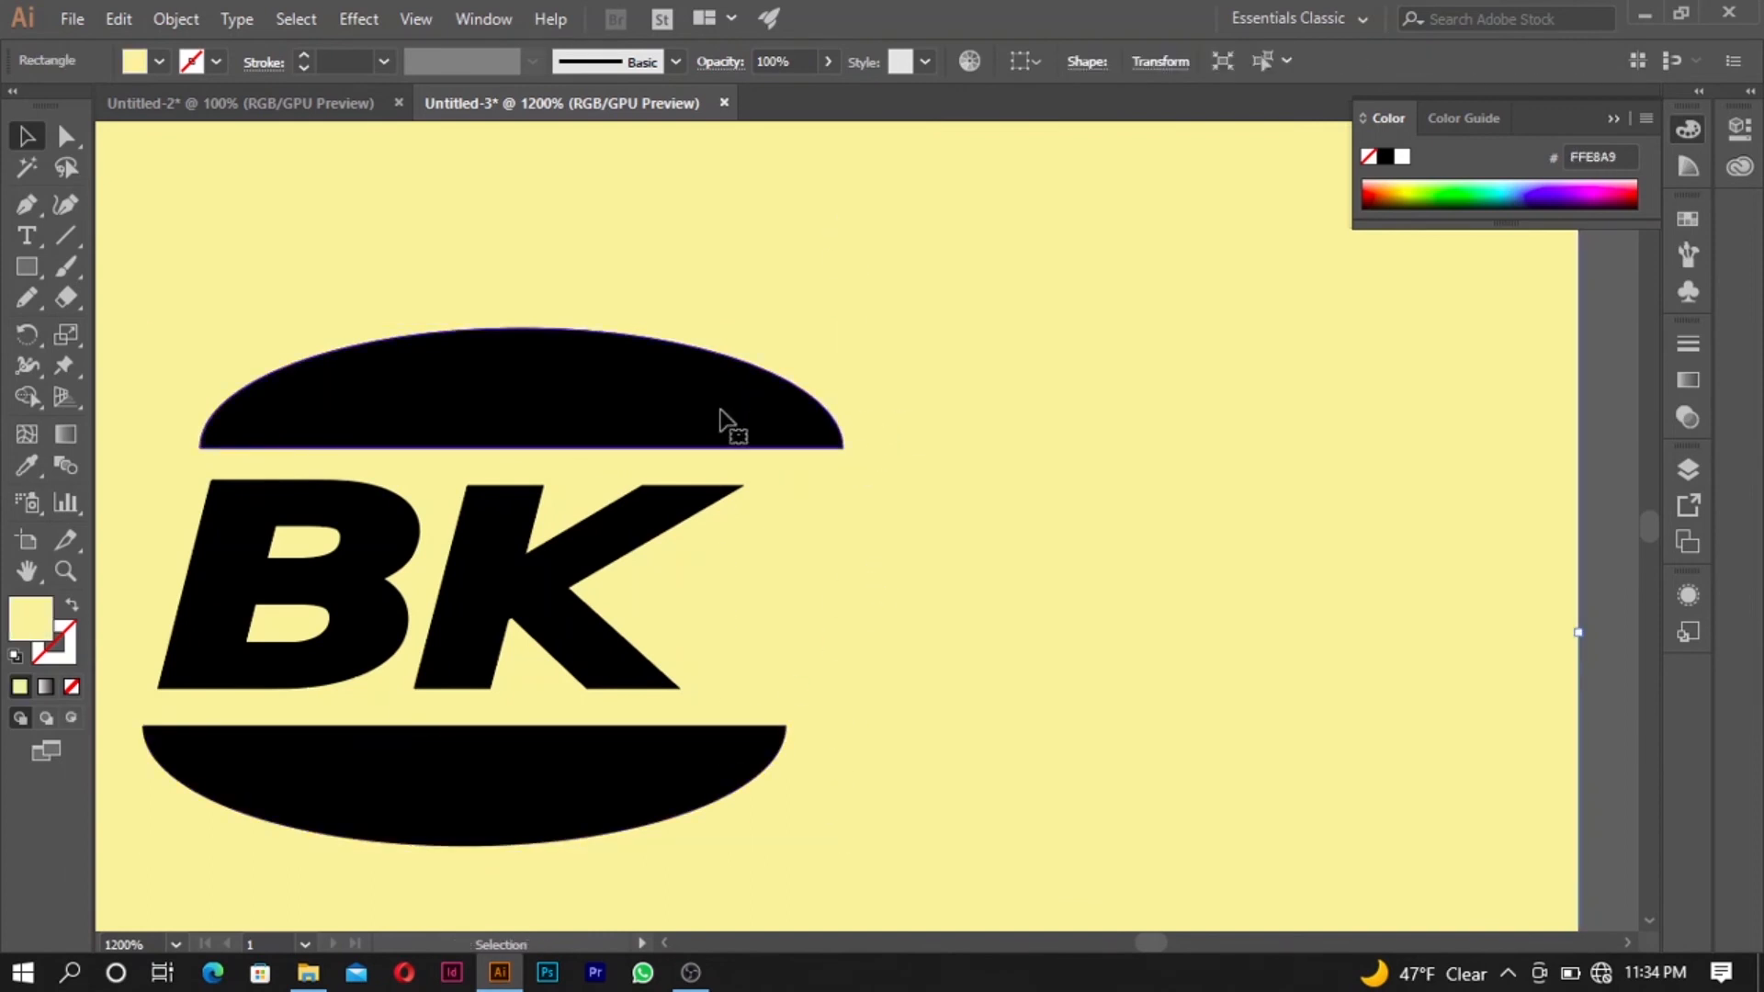
pyautogui.click(728, 427)
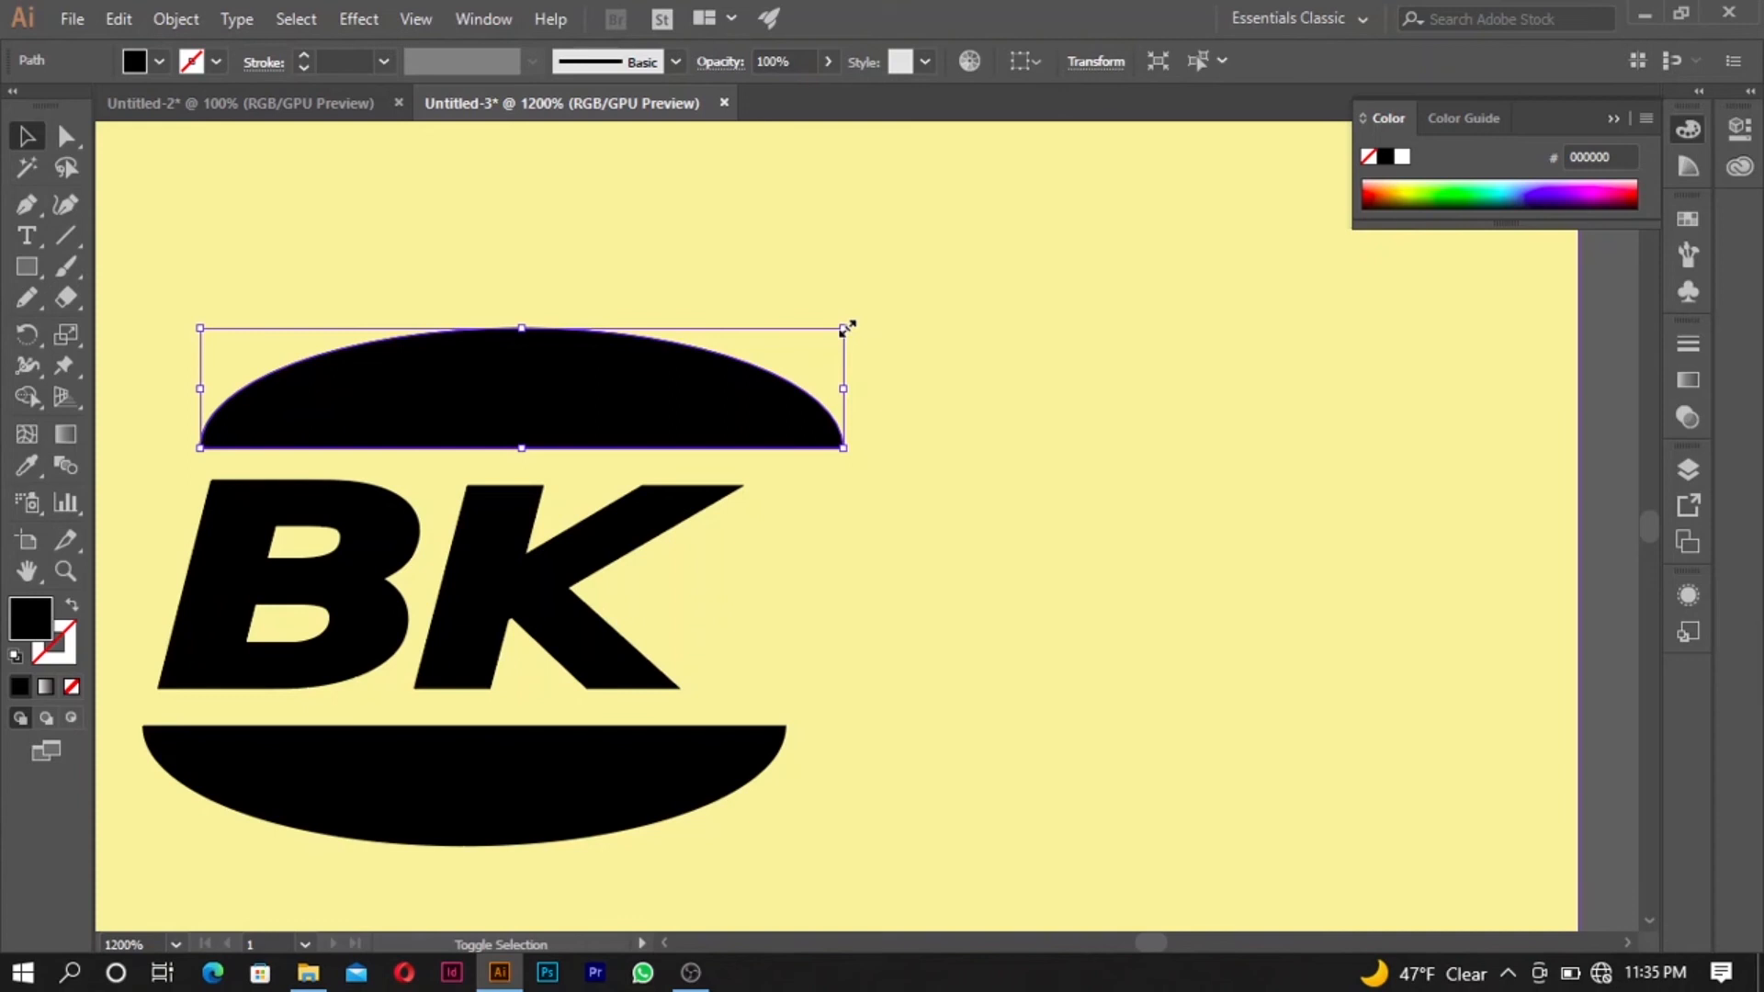
pyautogui.moveTo(844, 329); pyautogui.dragTo(825, 350)
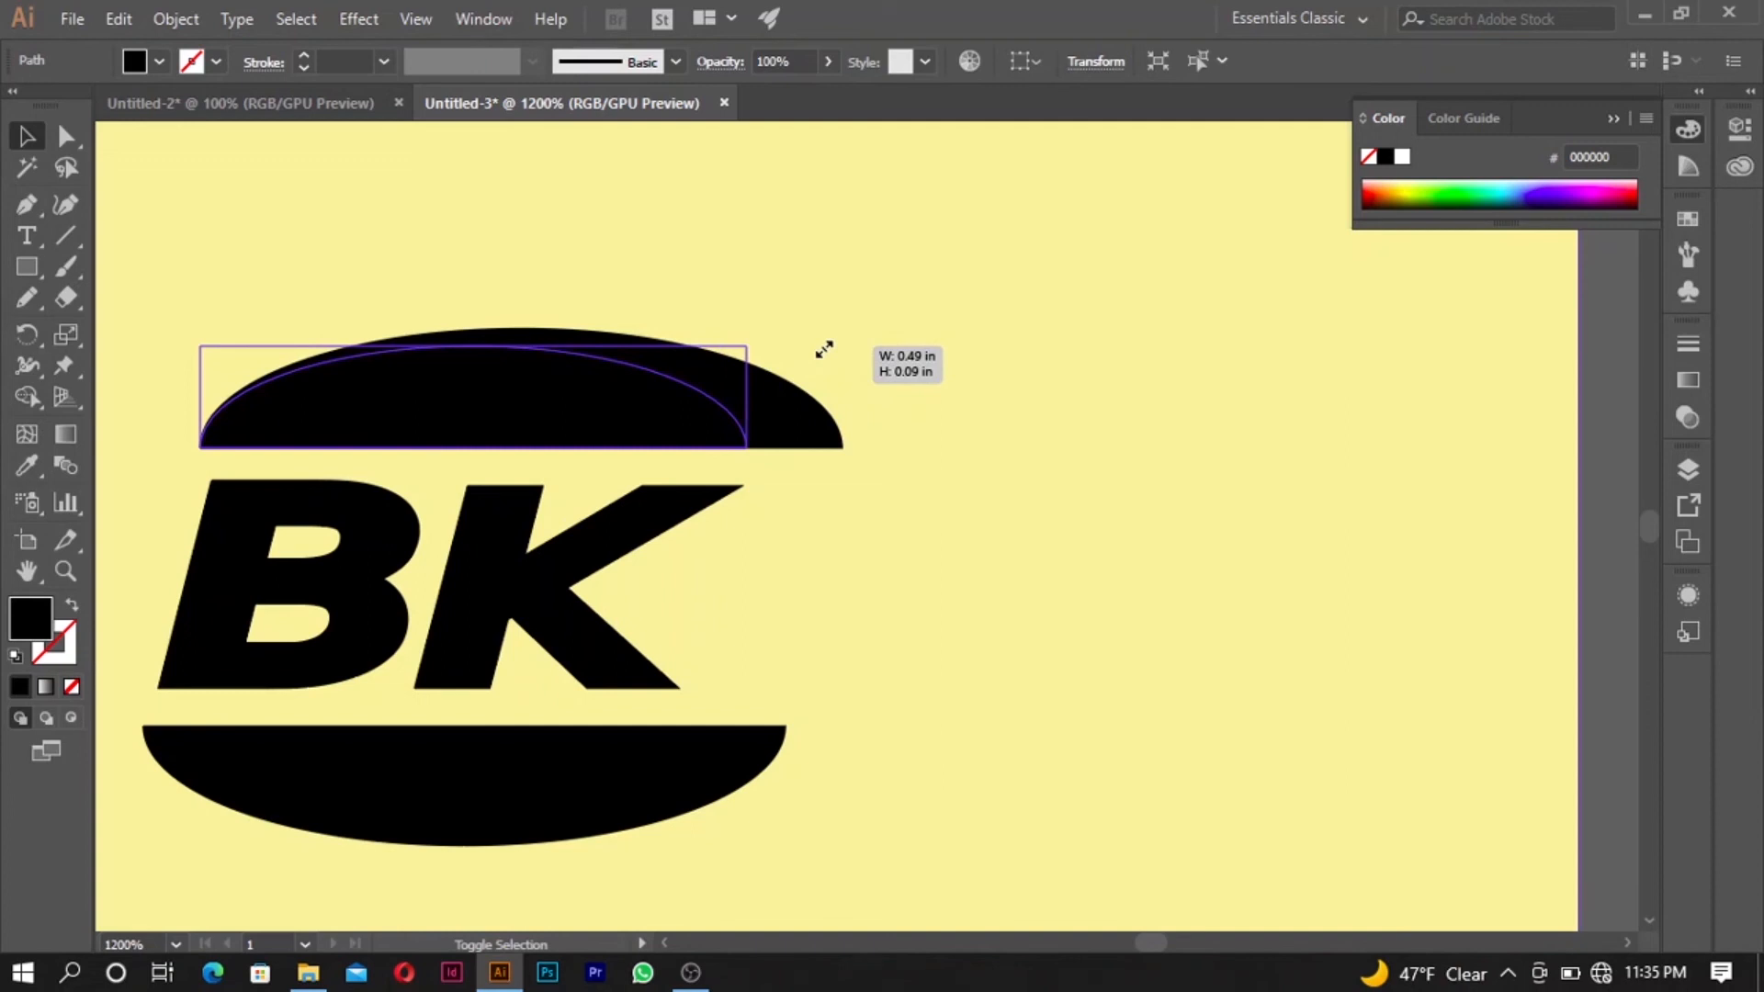
pyautogui.moveTo(824, 349); pyautogui.dragTo(820, 353)
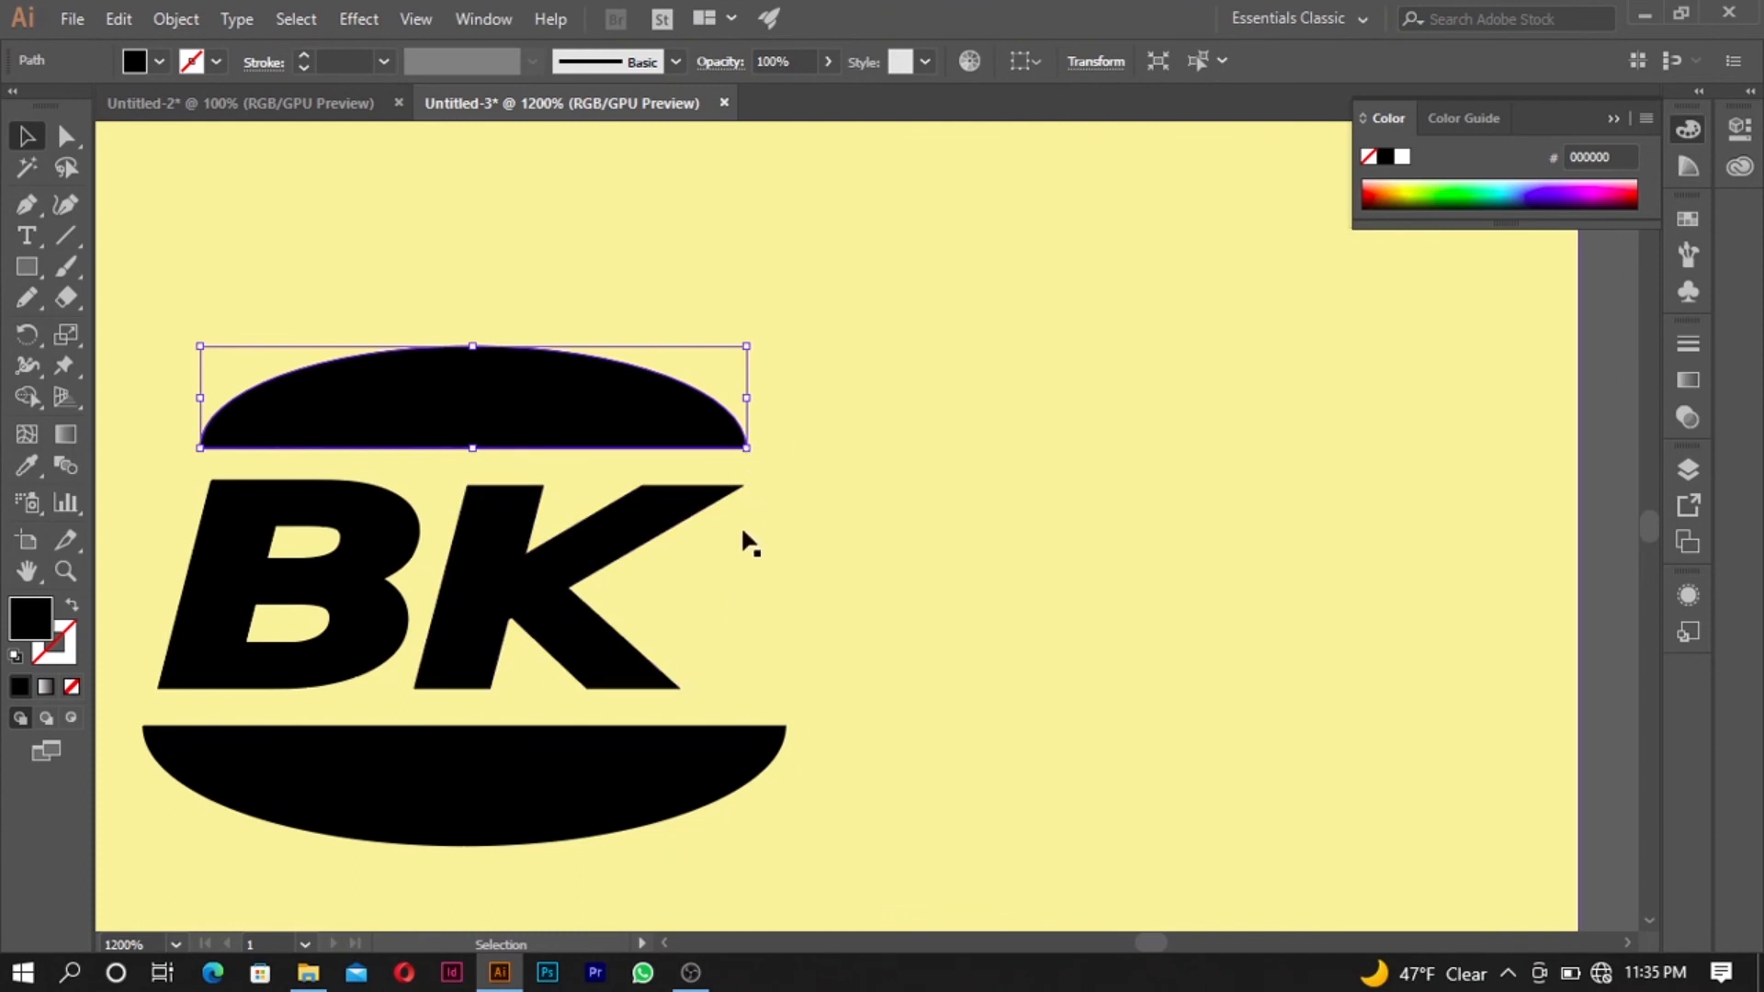
# - Replace the lower half-ellipse with a copy of the upper one, rotated 180° and placed below the BK lettering with a small gap
pyautogui.click(762, 770)
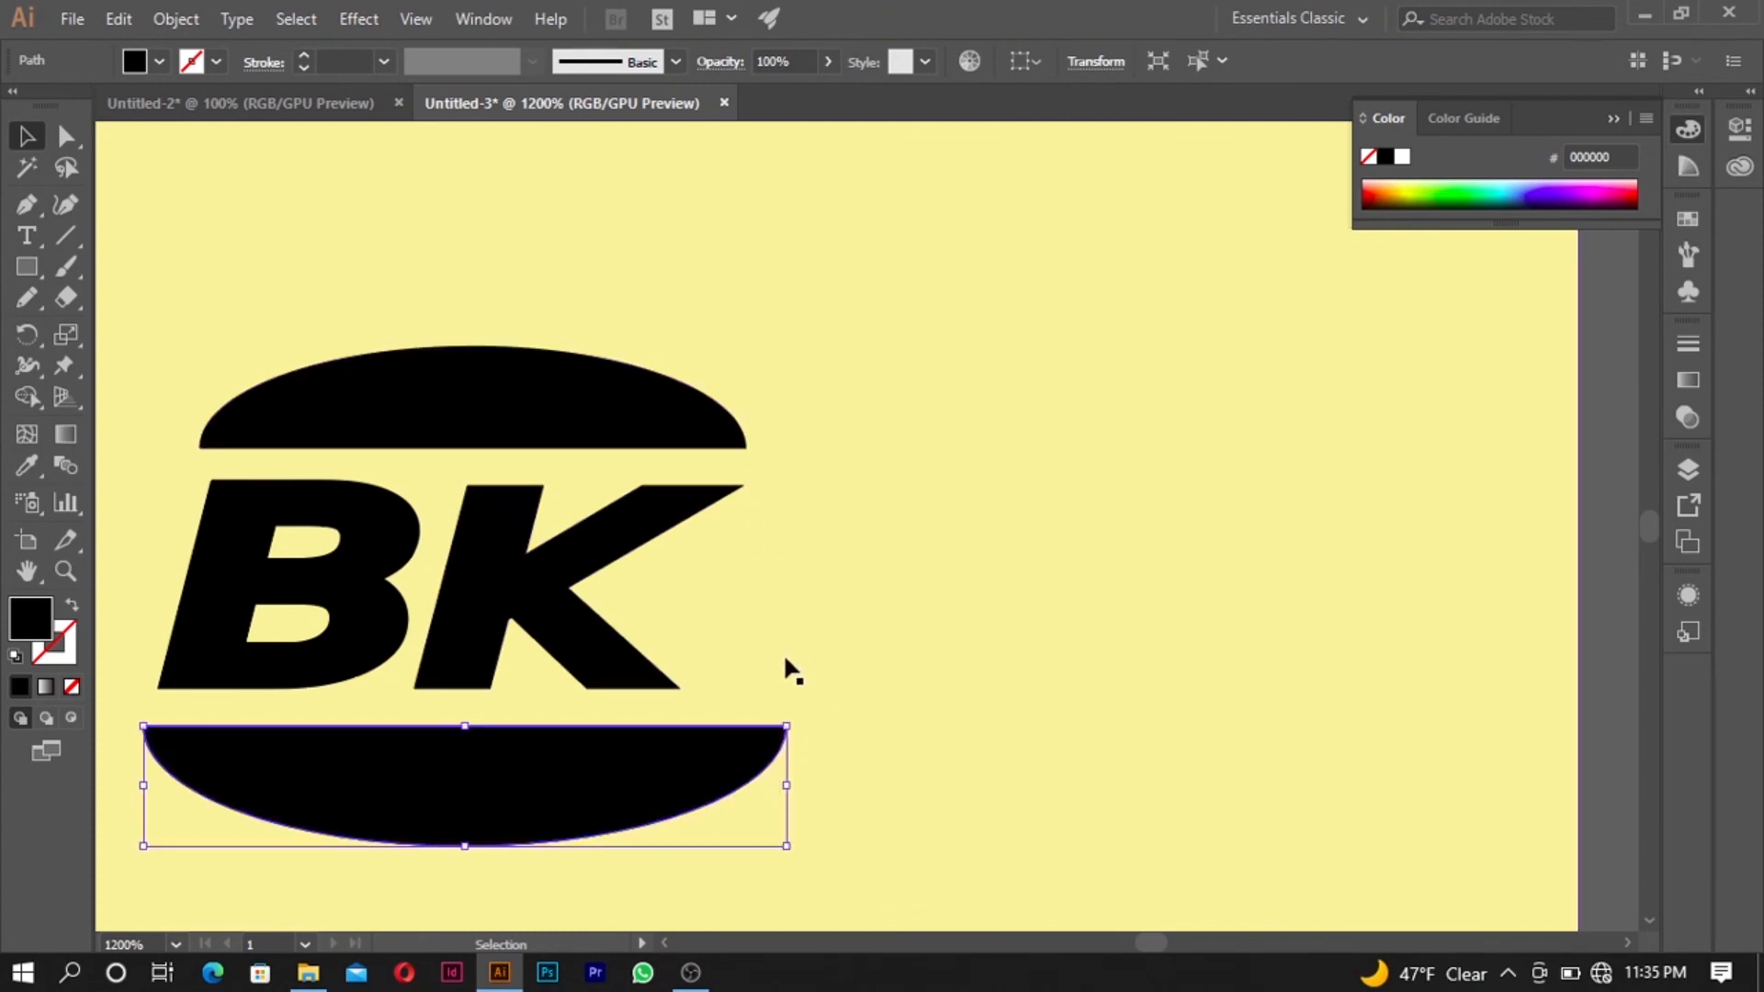
pyautogui.press('Delete')
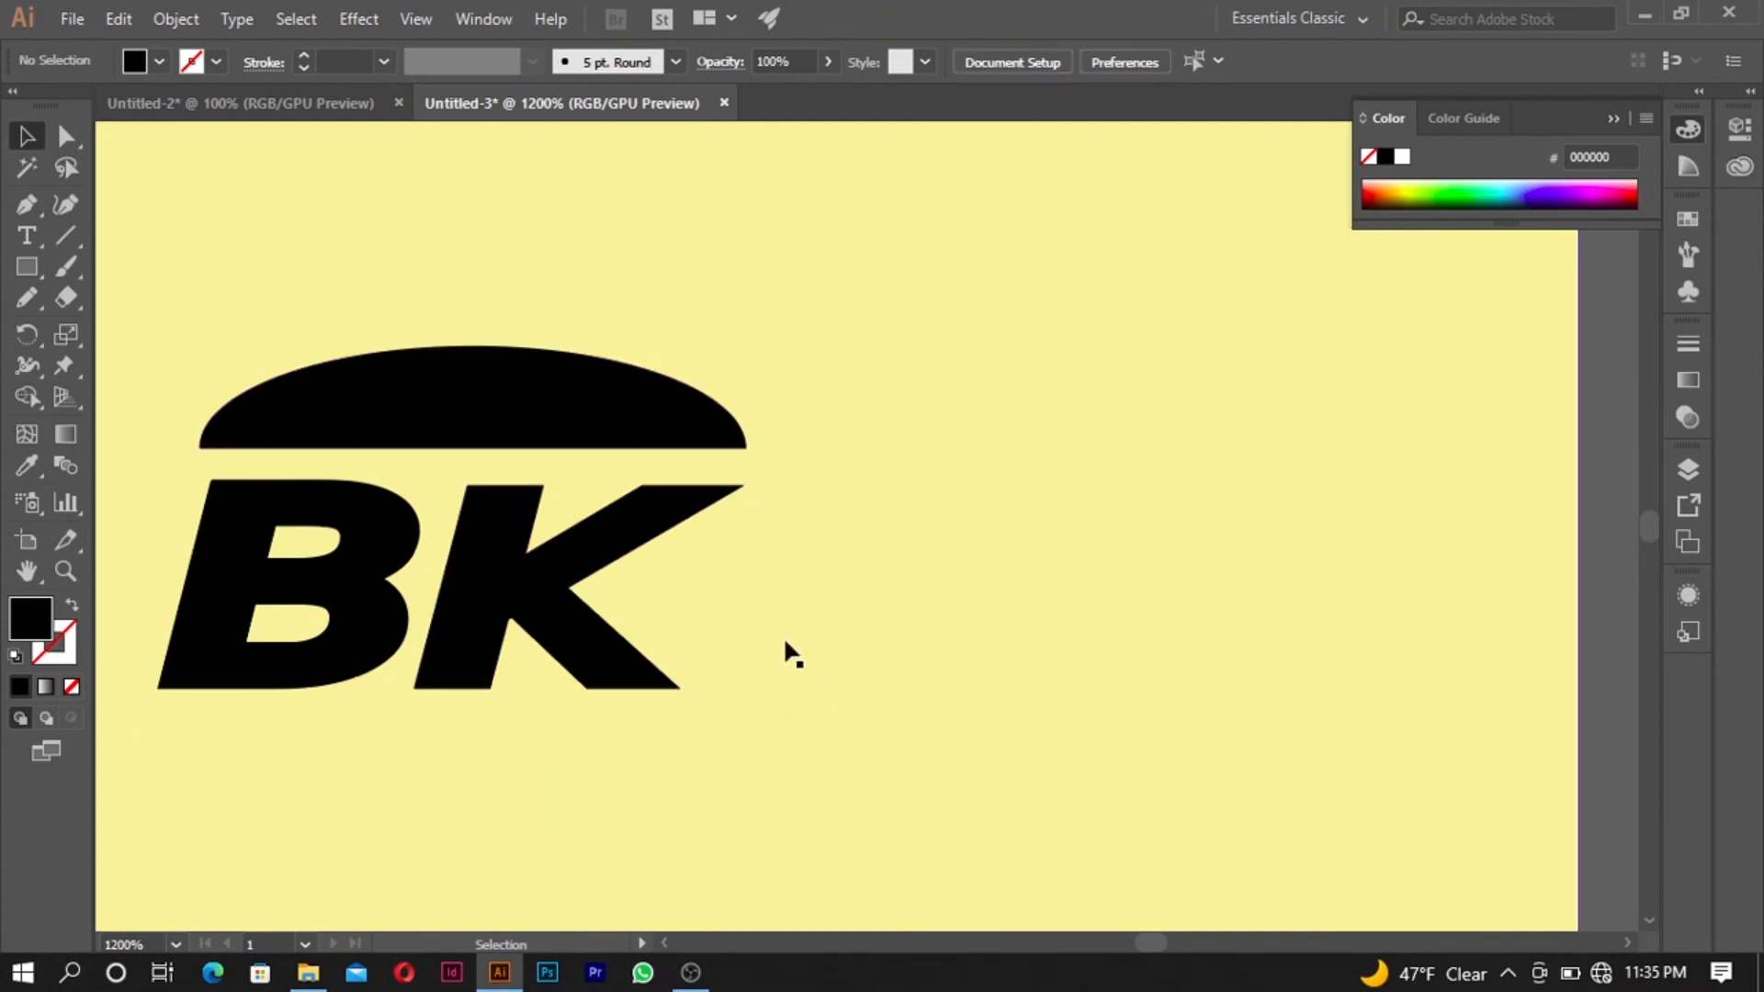
pyautogui.click(620, 382)
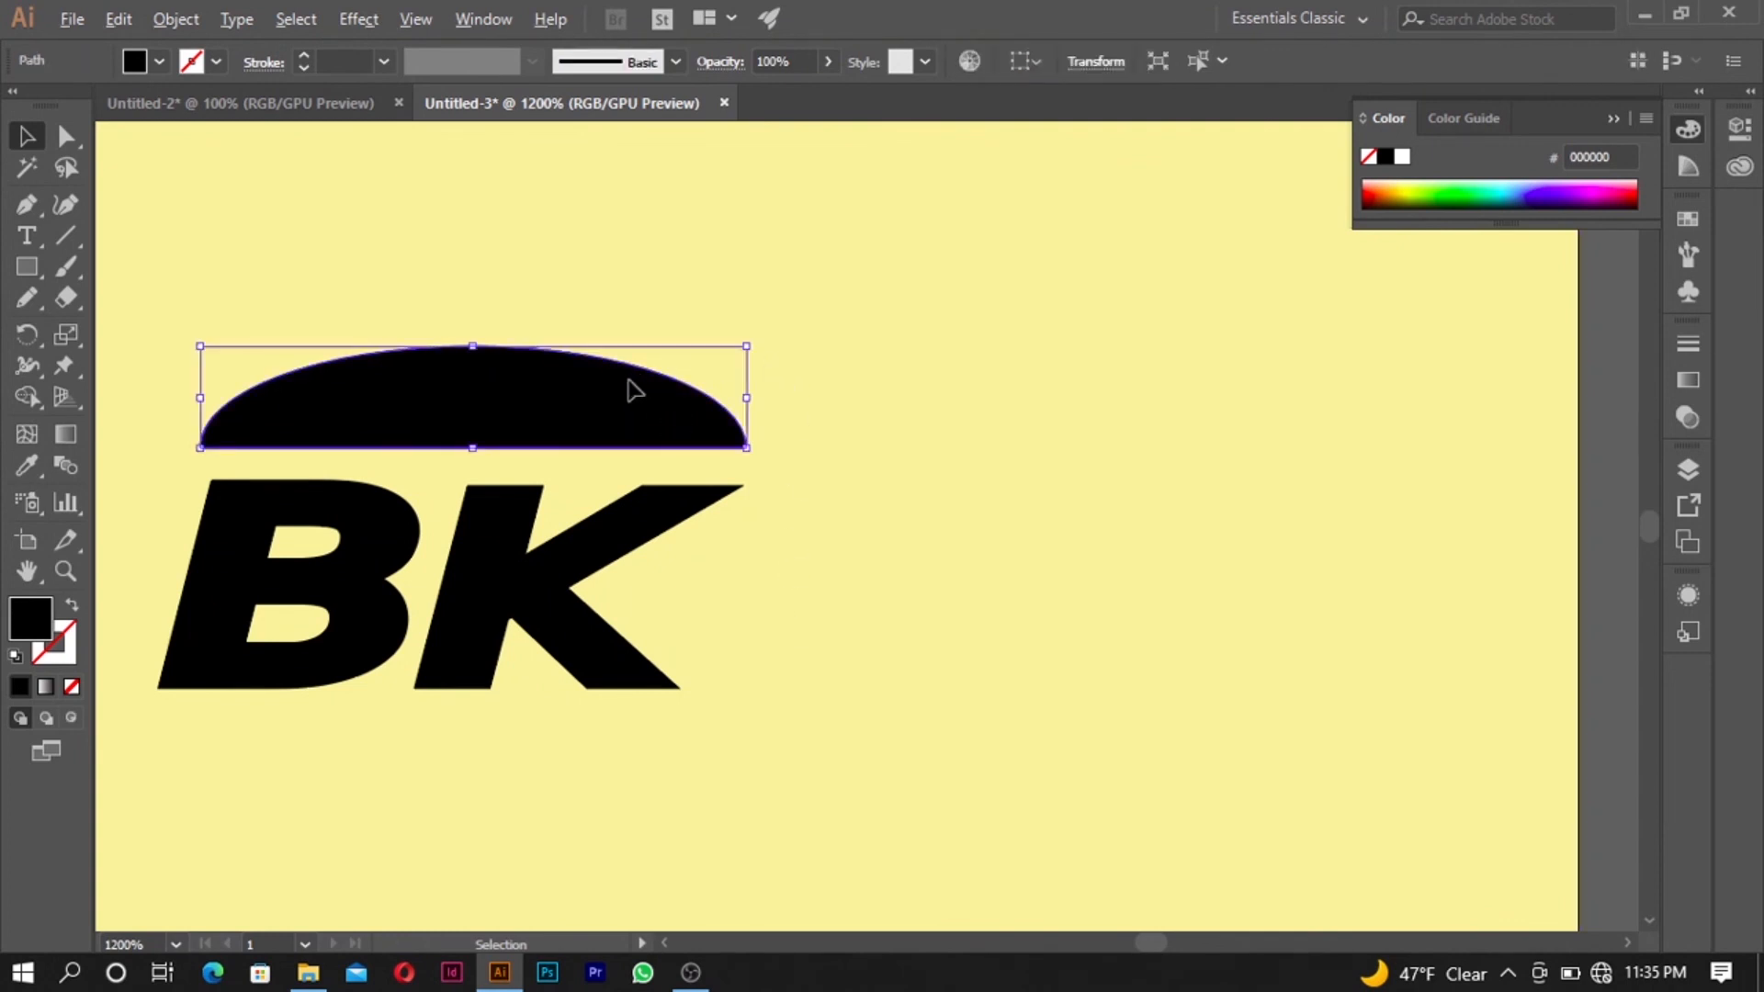
pyautogui.moveTo(634, 390); pyautogui.dragTo(643, 744)
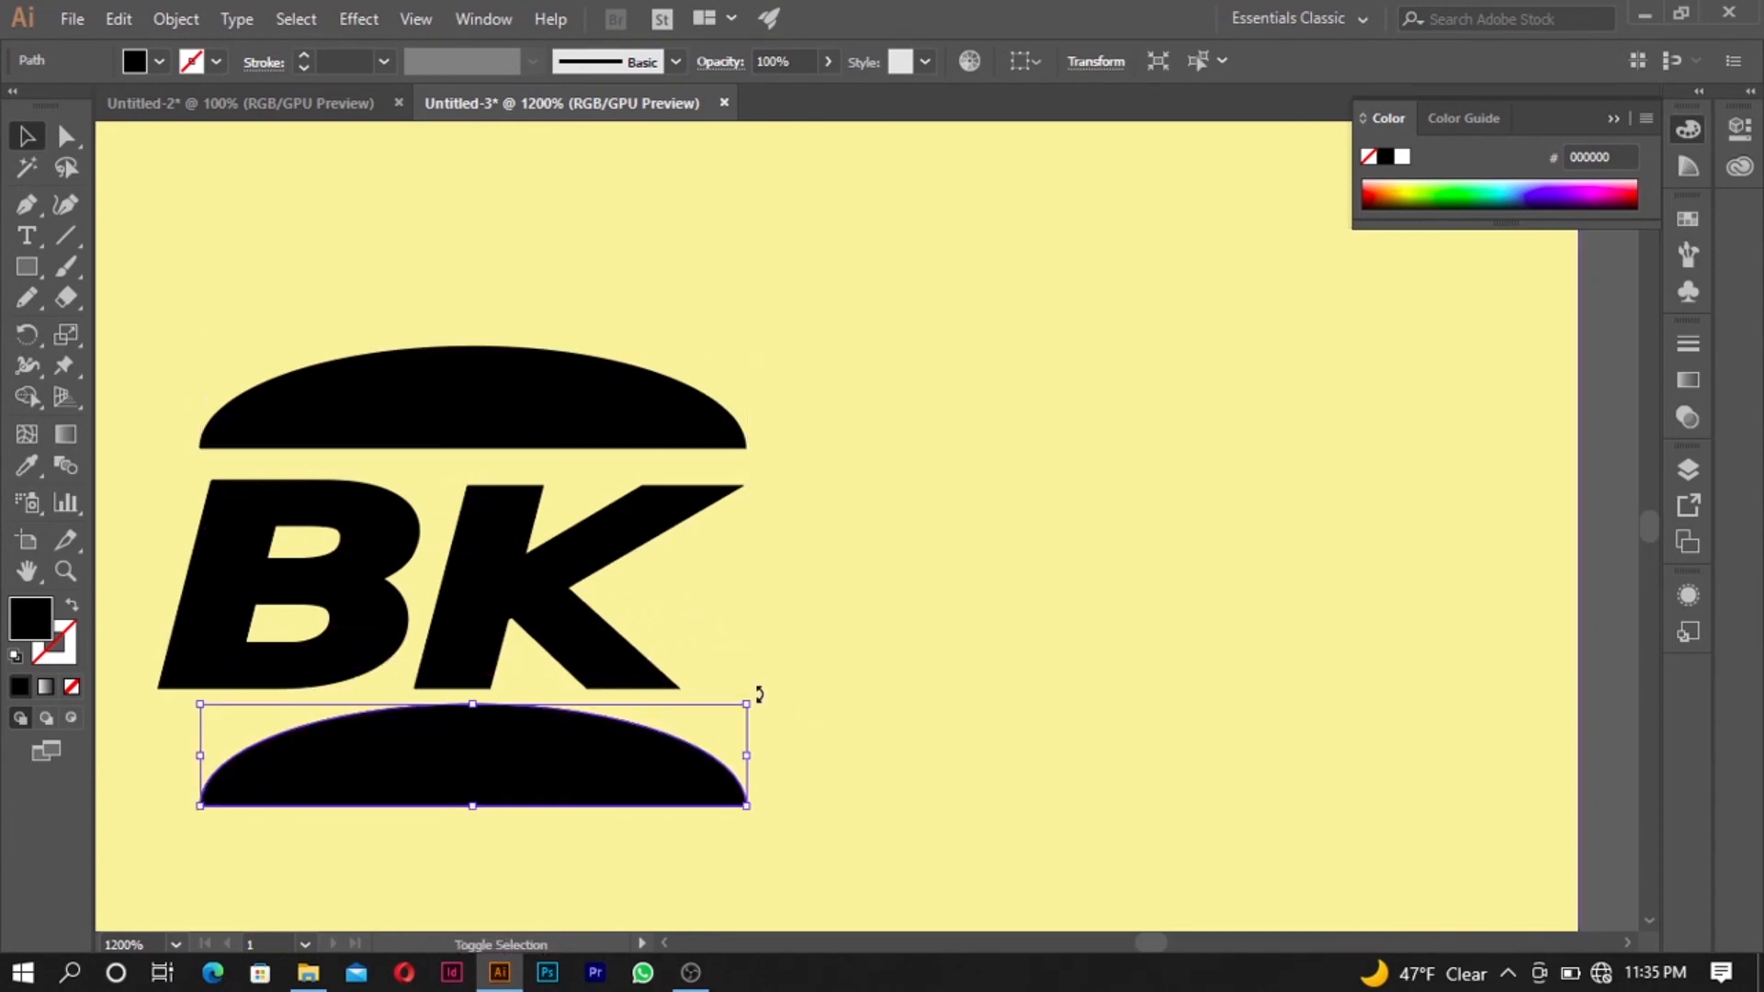
pyautogui.moveTo(759, 694); pyautogui.dragTo(386, 780)
pyautogui.scroll(-1, 512, 737)
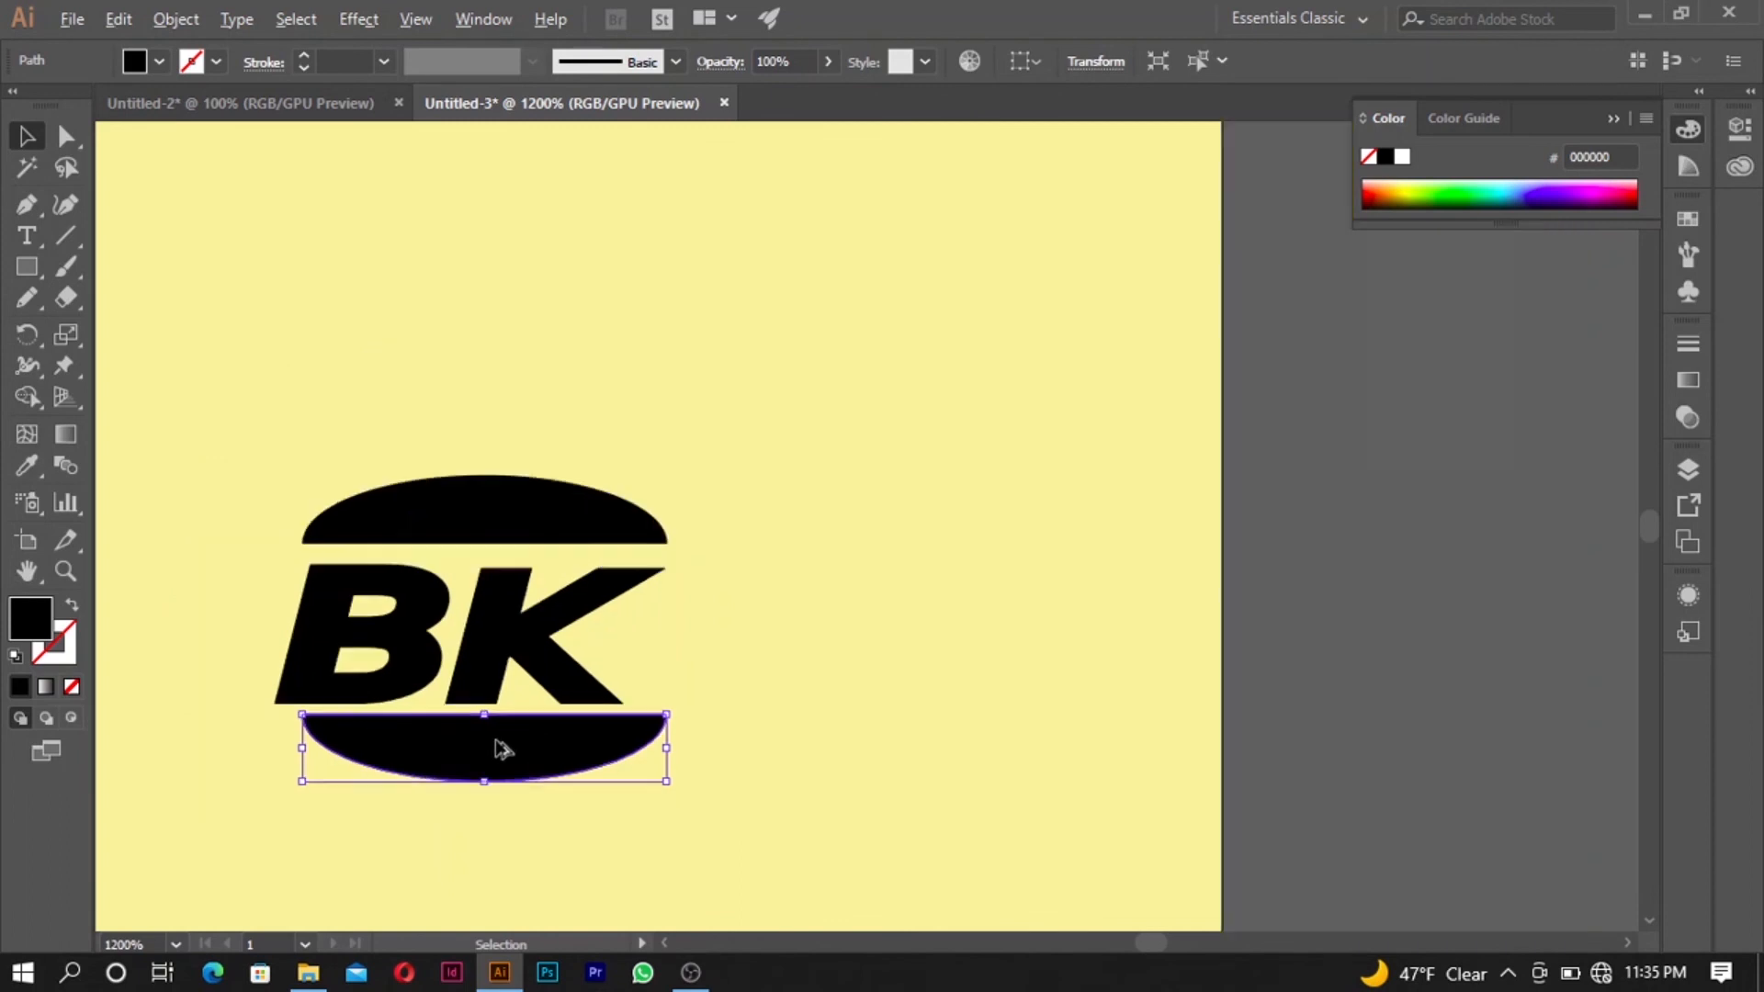
pyautogui.scroll(2, 206, 770)
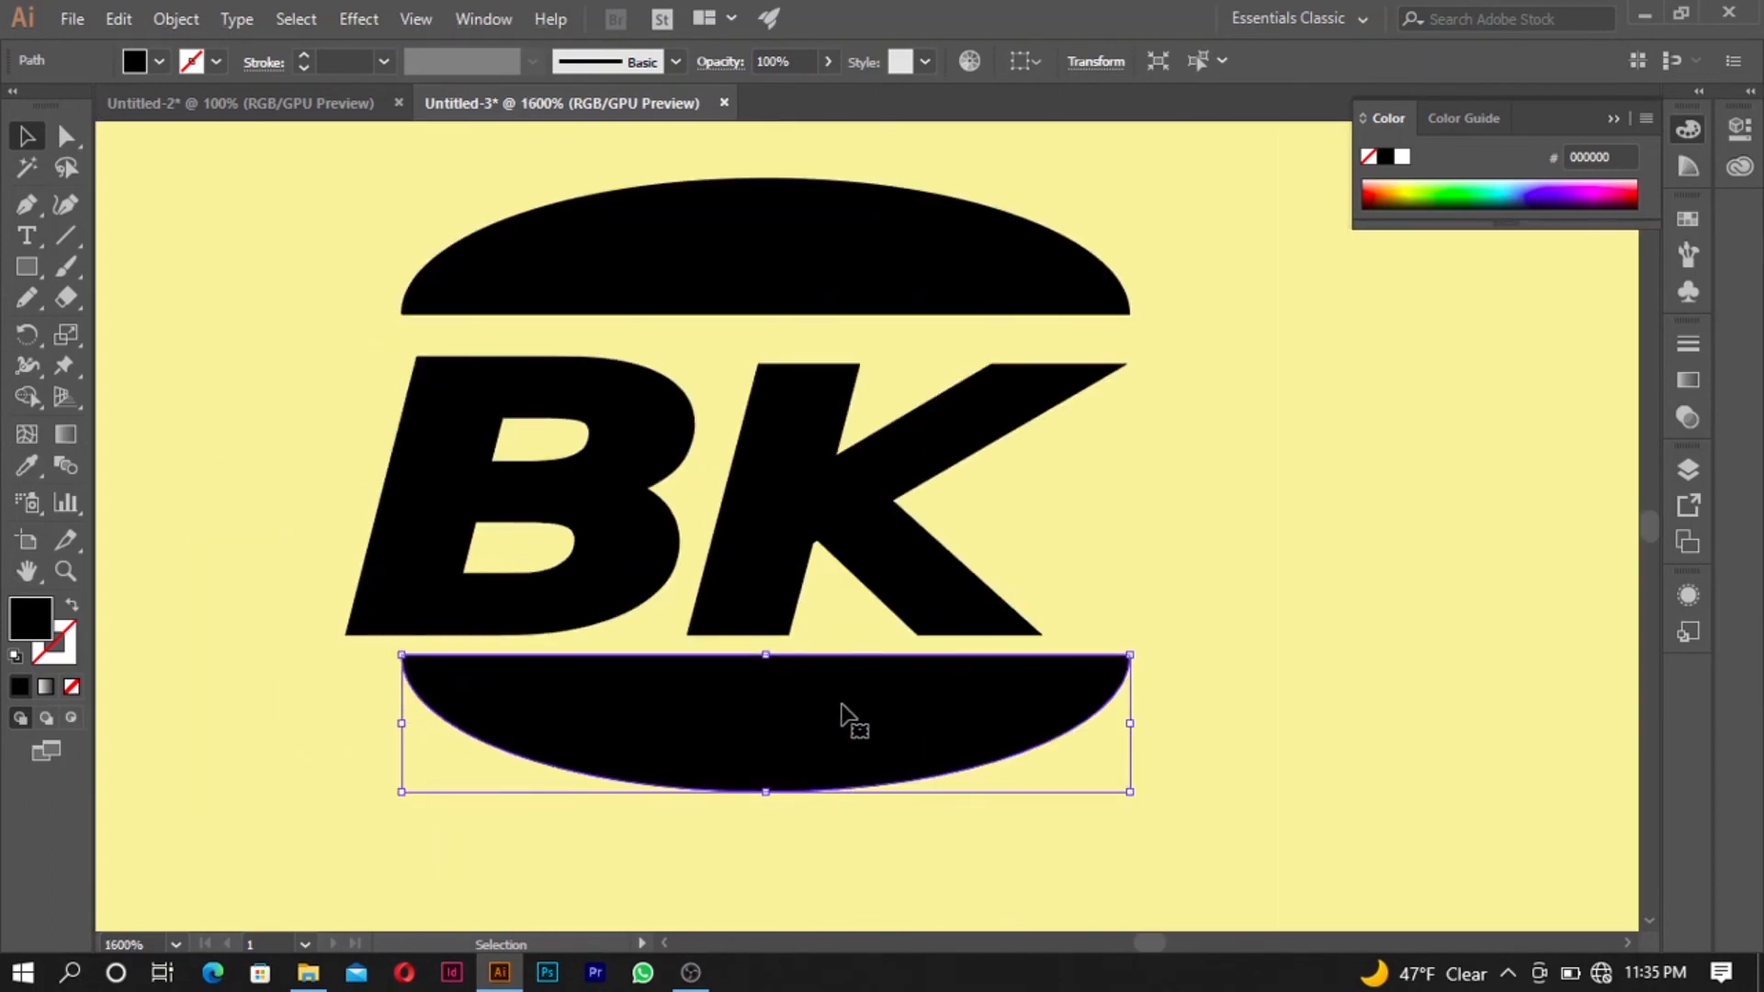
pyautogui.moveTo(846, 702); pyautogui.dragTo(843, 732)
# - Compare the gaps above and below the K using a temporary spacer square drawn over the K, and delete the square
pyautogui.click(26, 267)
pyautogui.moveTo(758, 315); pyautogui.dragTo(809, 364)
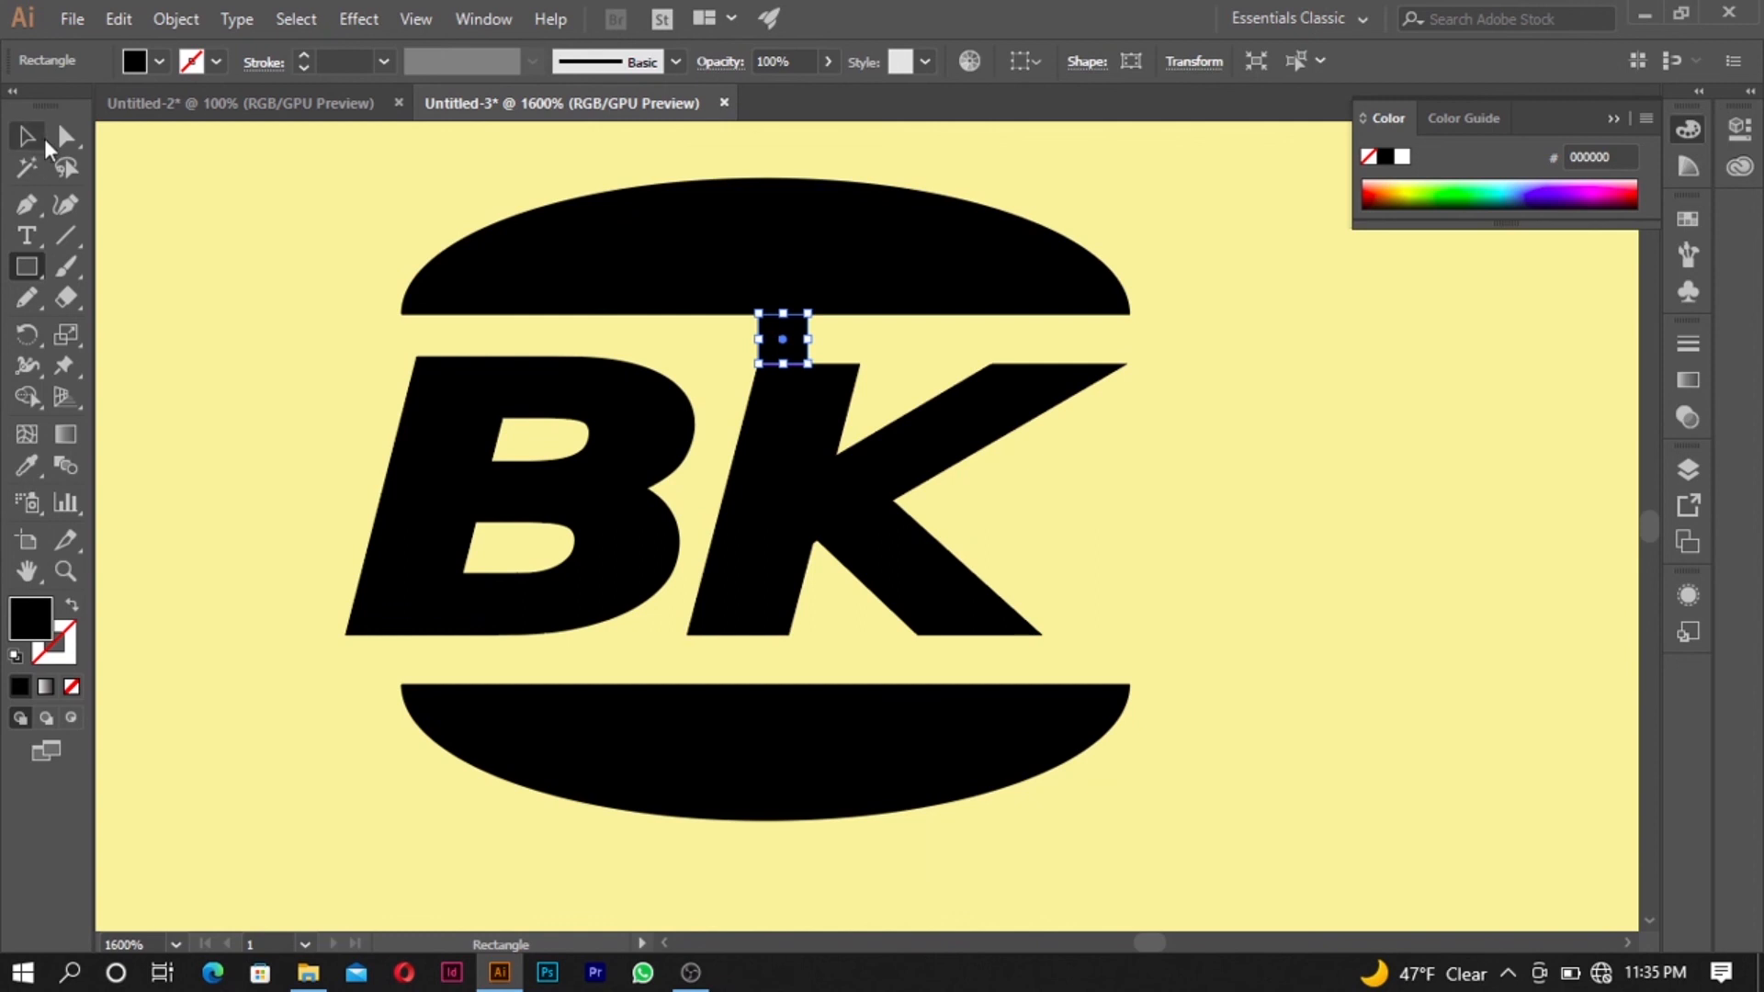
pyautogui.click(38, 141)
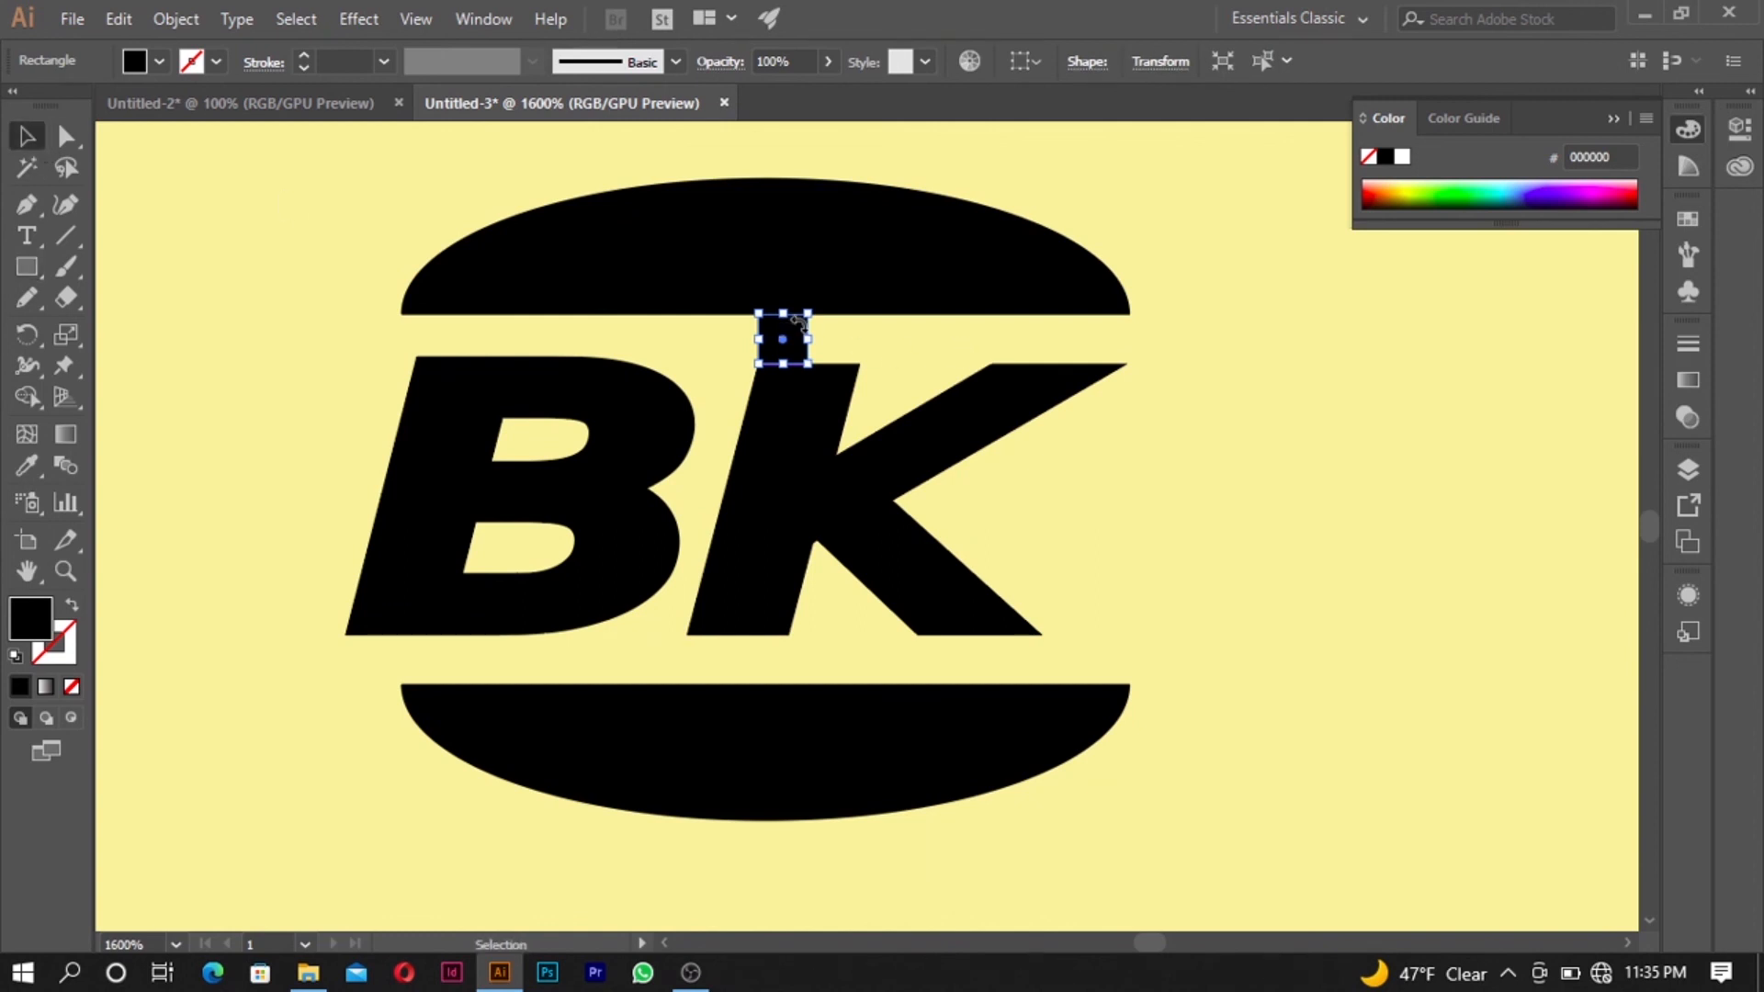
pyautogui.scroll(3, 790, 329)
pyautogui.moveTo(715, 286); pyautogui.dragTo(693, 572)
pyautogui.scroll(-2, 751, 769)
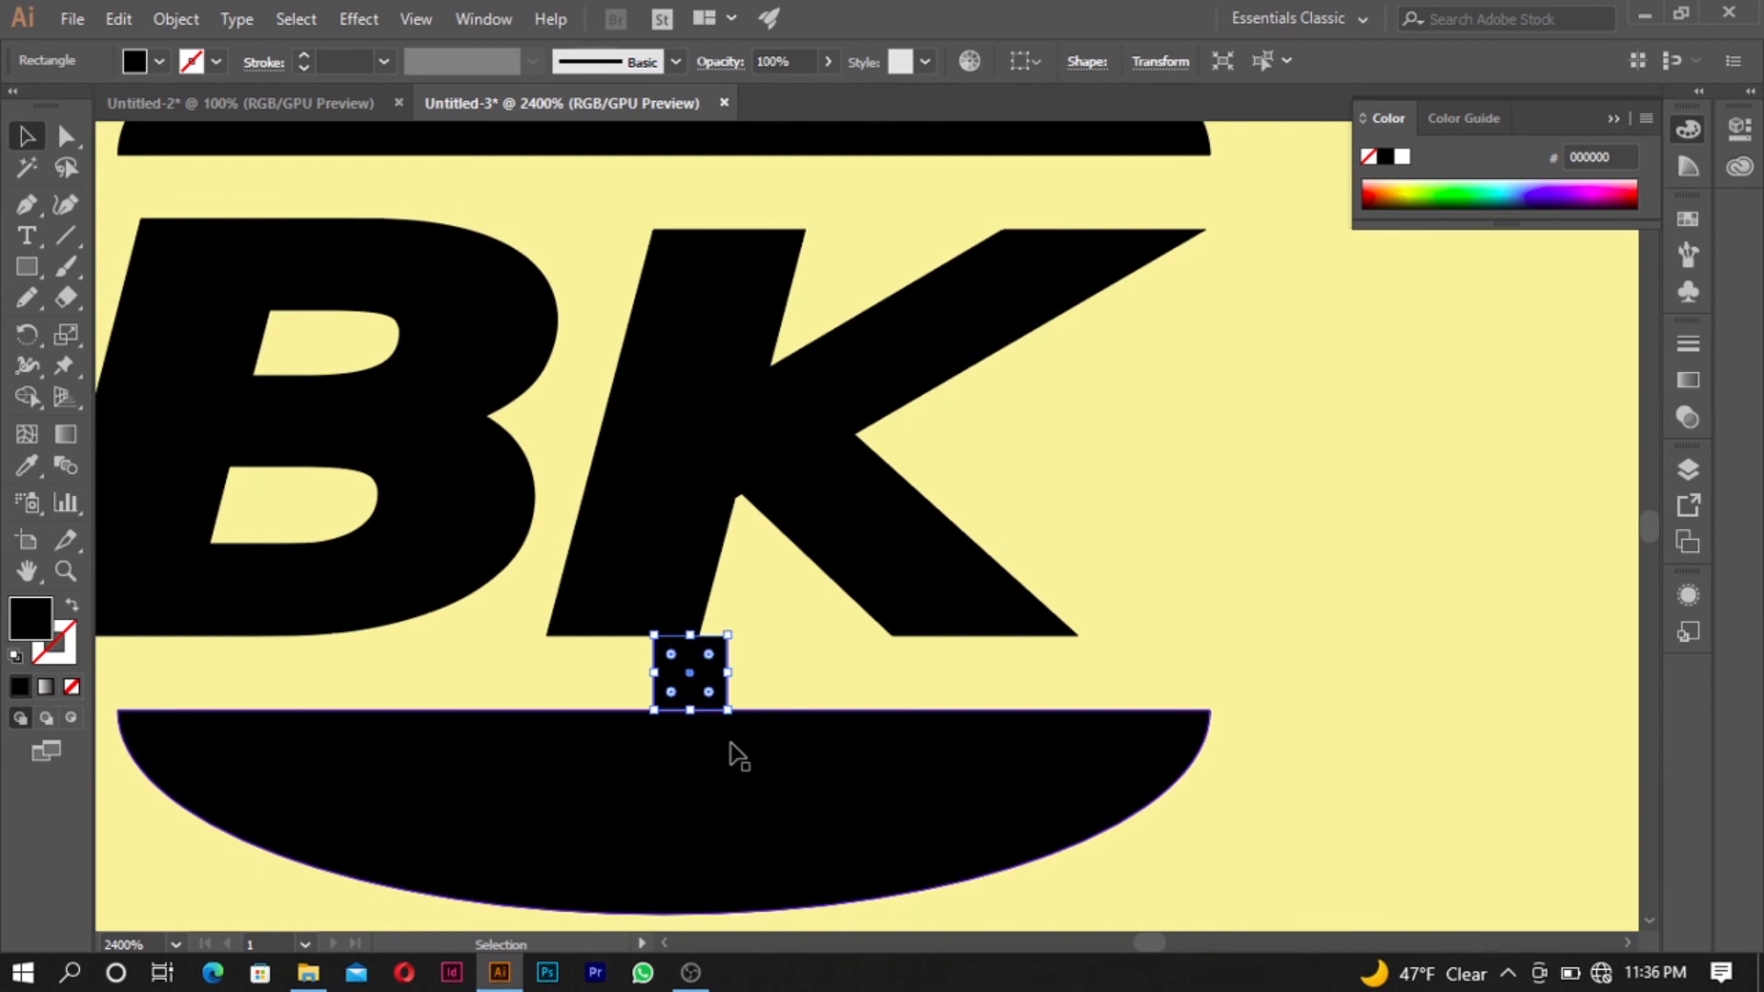
pyautogui.press('Delete')
# - Shift the lower half-ellipse horizontally until its left tip lines up with the B's lower-left corner
pyautogui.scroll(-2, 737, 761)
pyautogui.scroll(1, 784, 745)
pyautogui.click(845, 776)
pyautogui.moveTo(946, 772); pyautogui.dragTo(887, 766)
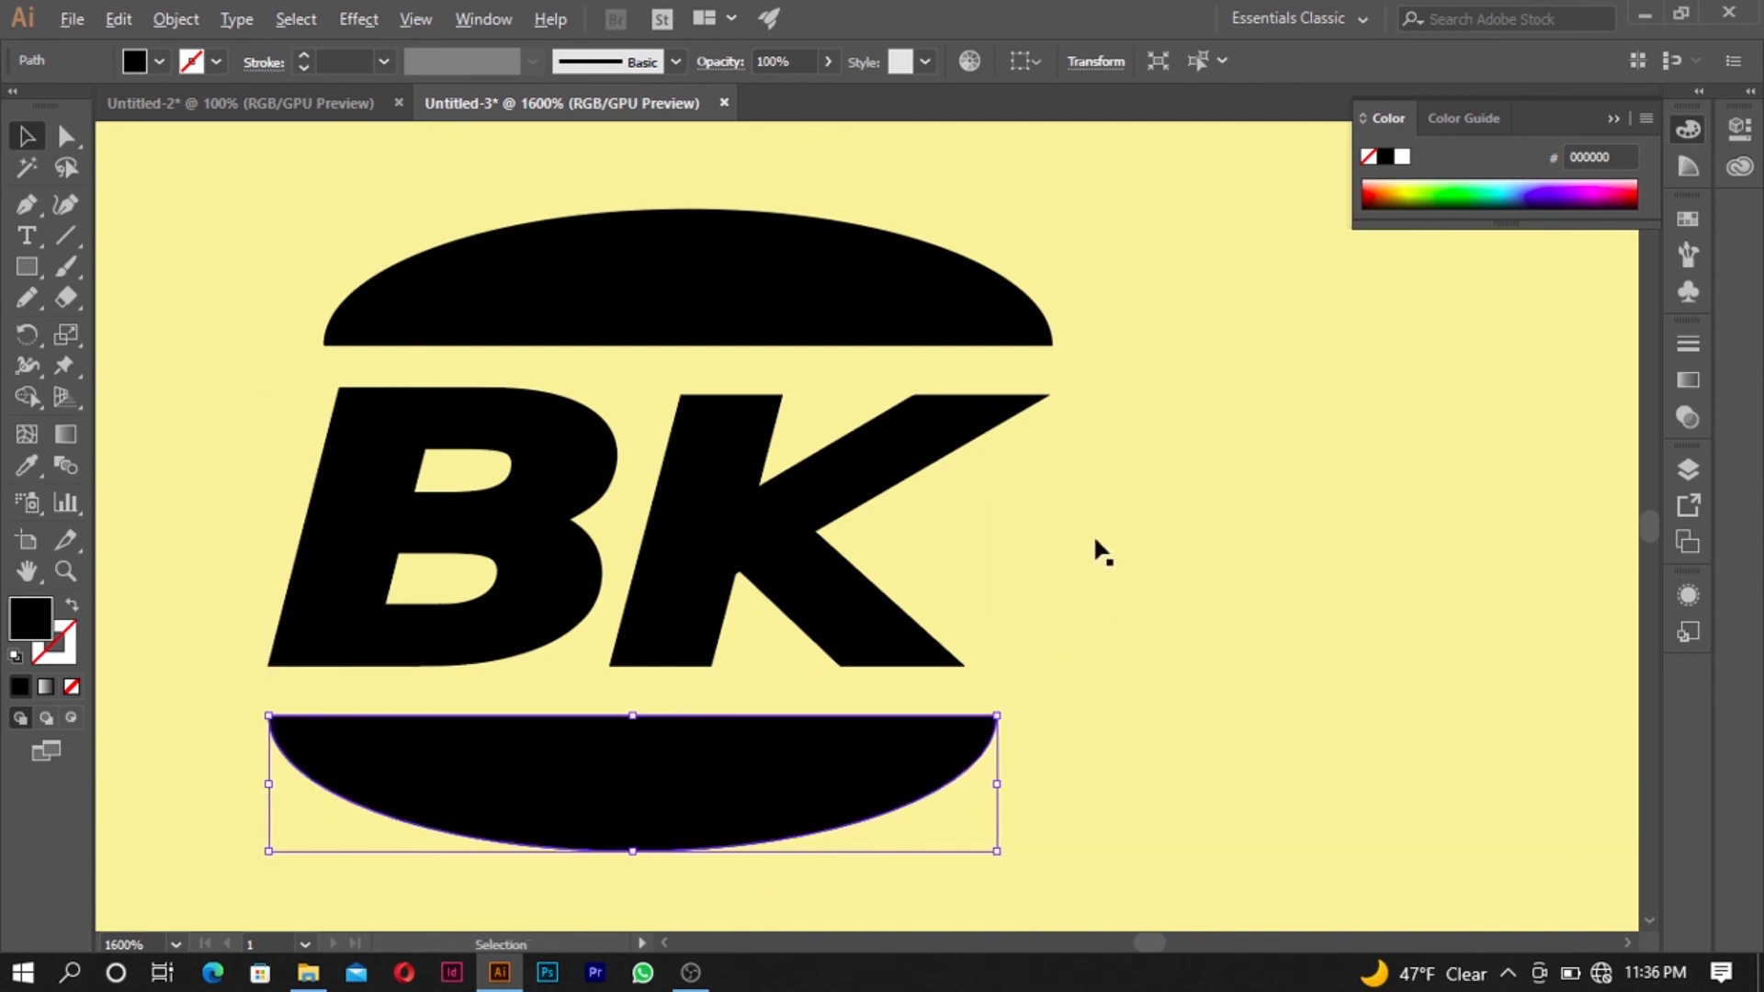
# - Select the BK letters and both half-ellipses together and reduce their combined height slightly, keeping the width
pyautogui.scroll(-4, 1093, 533)
pyautogui.scroll(-3, 1135, 501)
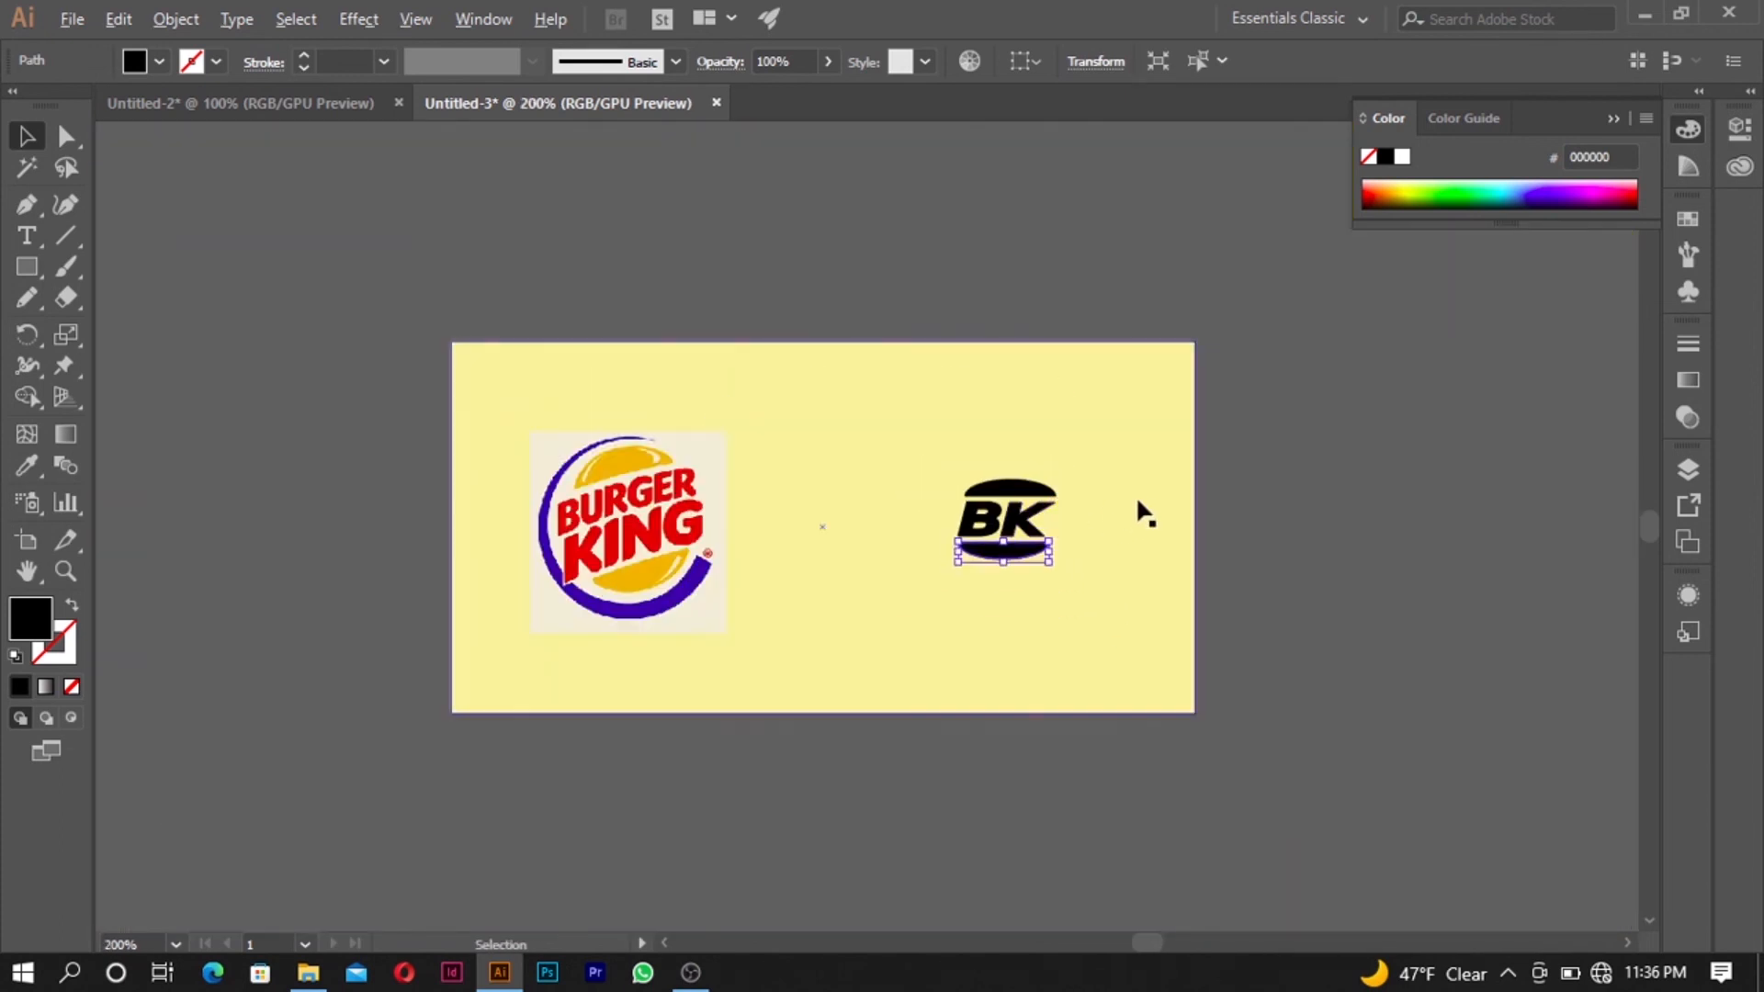
pyautogui.scroll(4, 1039, 516)
pyautogui.click(946, 544)
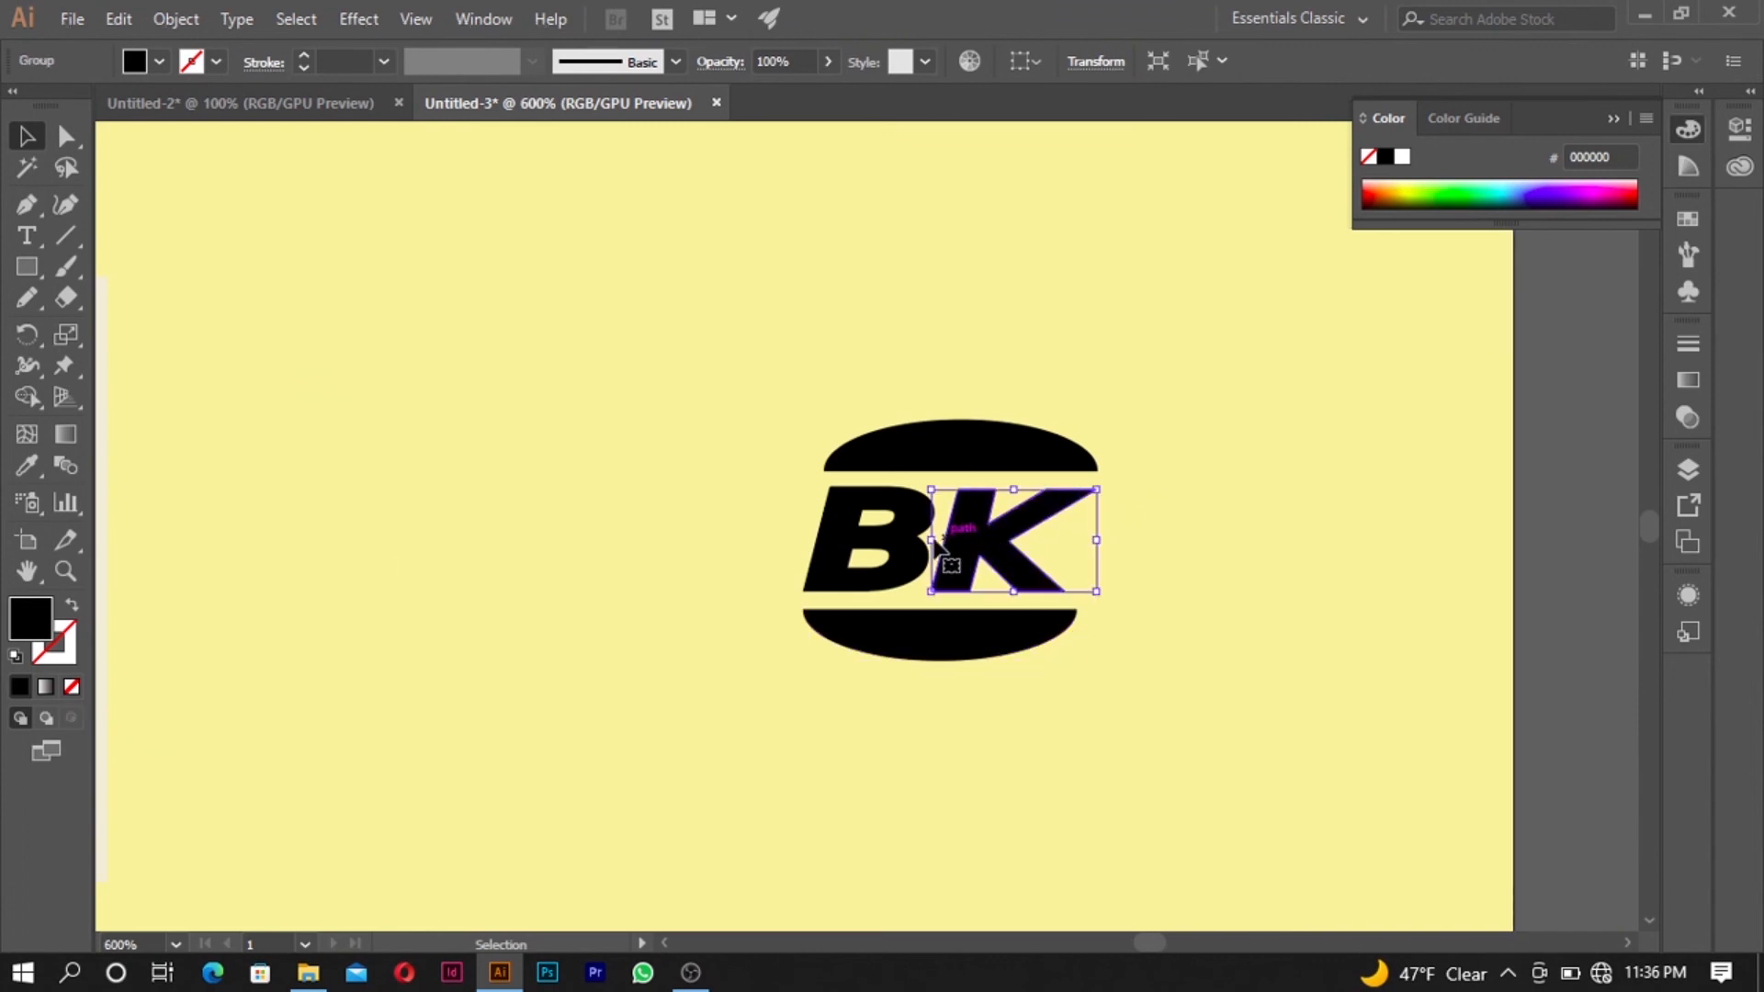
pyautogui.keyDown('shift'); pyautogui.click(899, 542); pyautogui.keyUp('shift')
pyautogui.keyDown('shift'); pyautogui.click(937, 459); pyautogui.keyUp('shift')
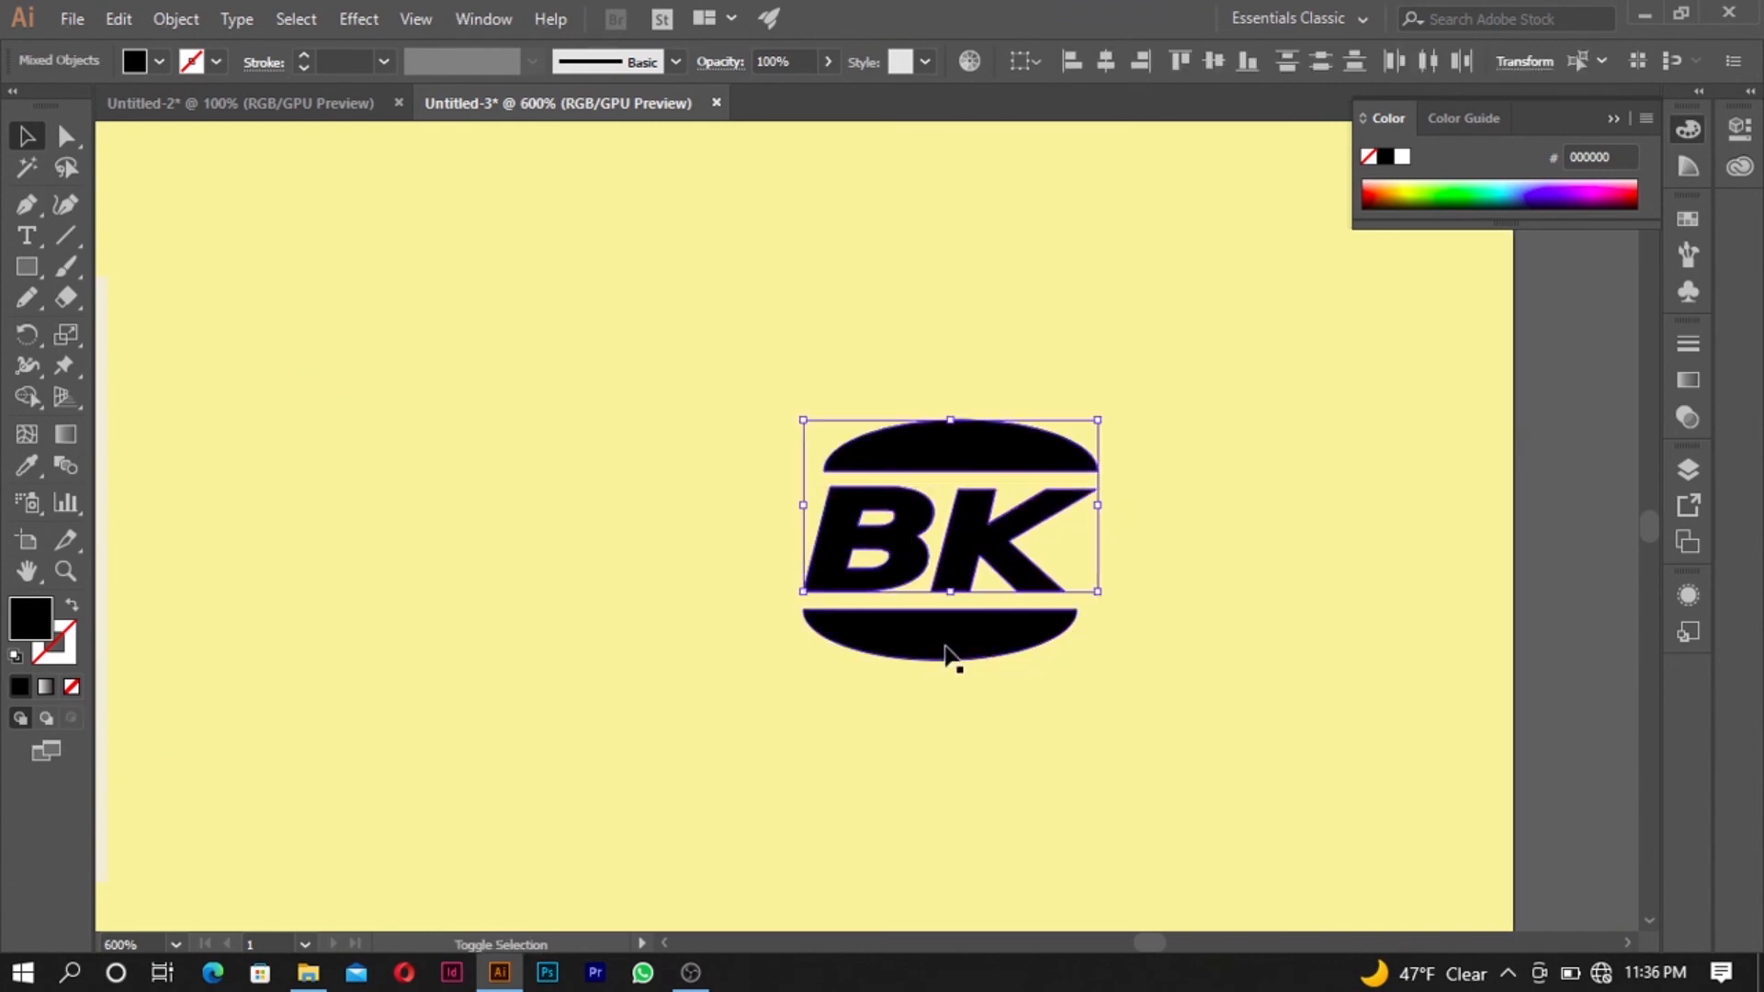
pyautogui.keyDown('shift'); pyautogui.click(946, 664); pyautogui.keyUp('shift')
pyautogui.moveTo(946, 662); pyautogui.dragTo(960, 641)
pyautogui.scroll(-4, 964, 639)
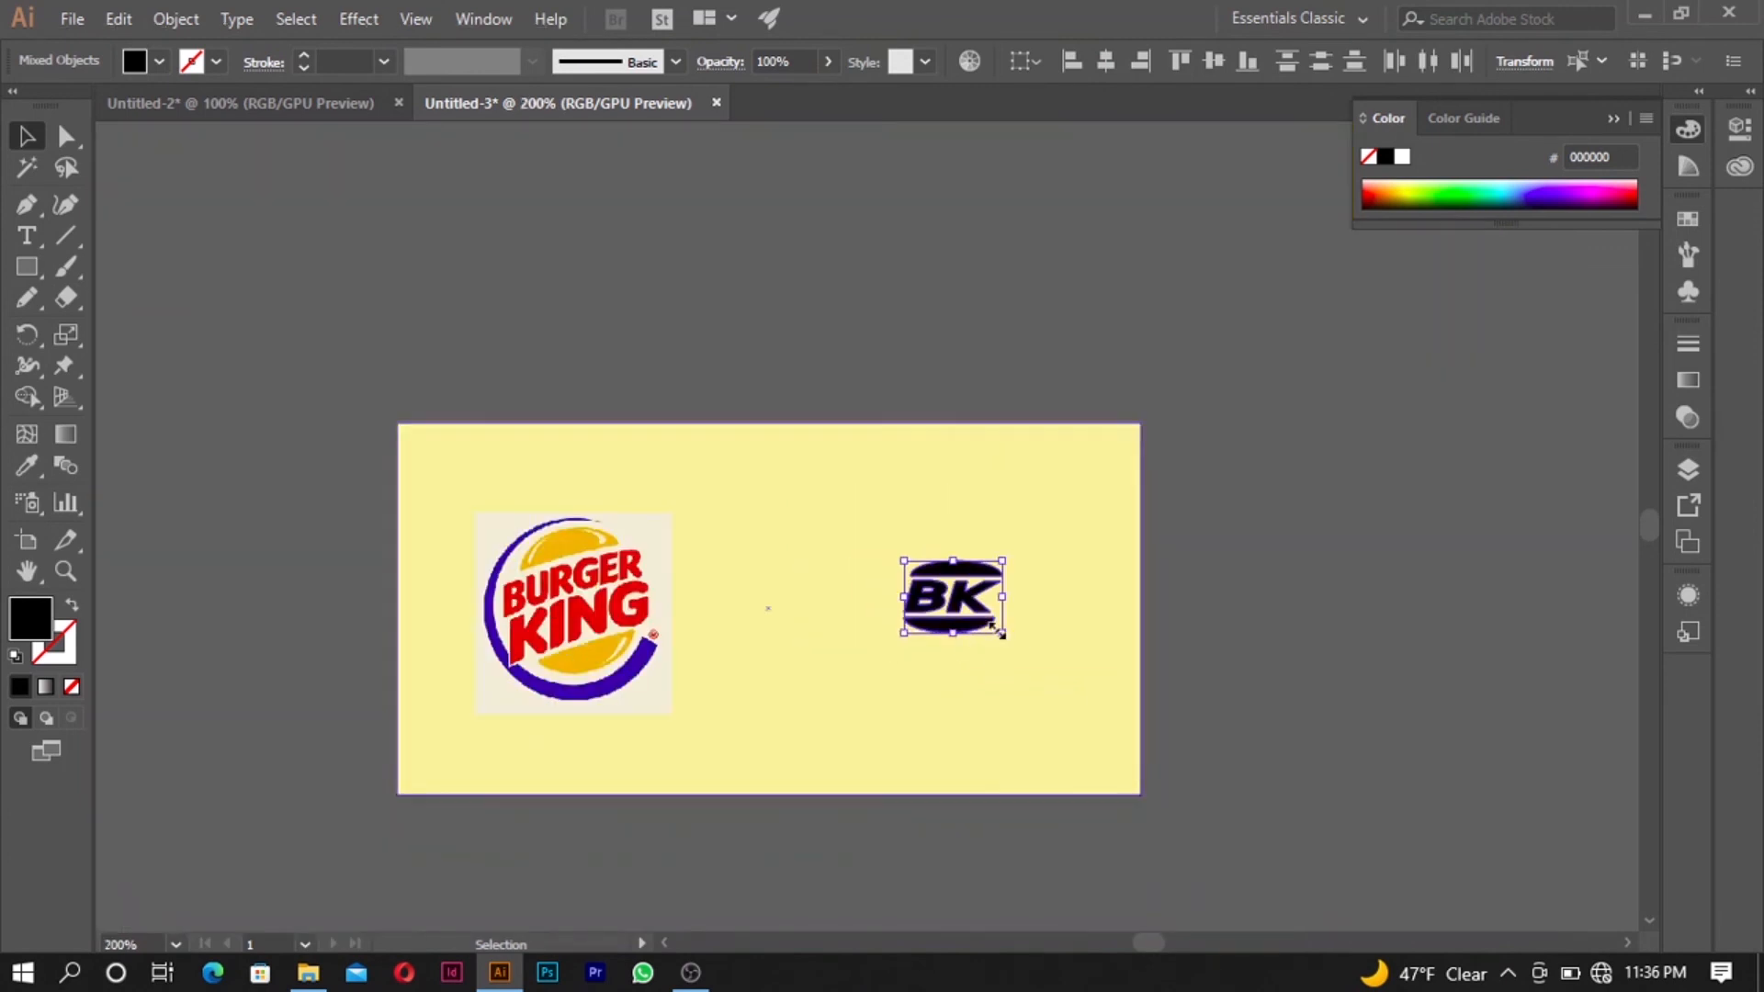
pyautogui.scroll(3, 974, 634)
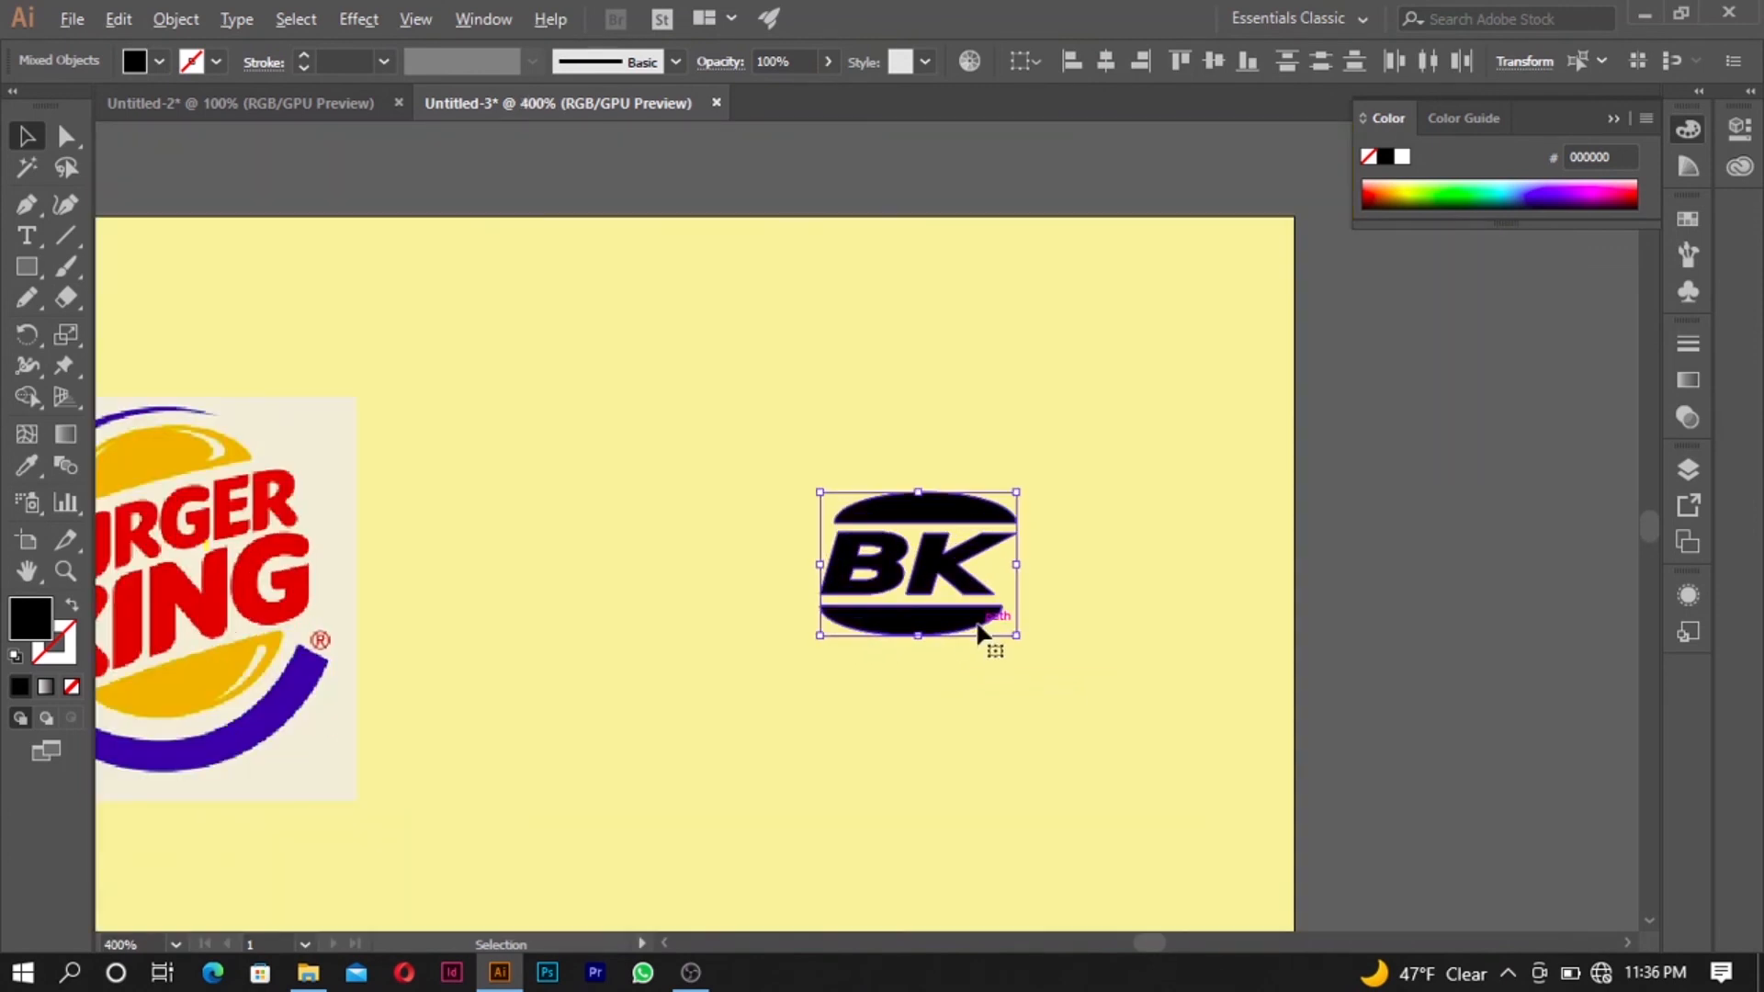
# - Fill both half-ellipse buns with the golden yellow F1B300 sampled from the reference logo's upper bun using the Eyedropper
pyautogui.click(1444, 521)
pyautogui.click(949, 531)
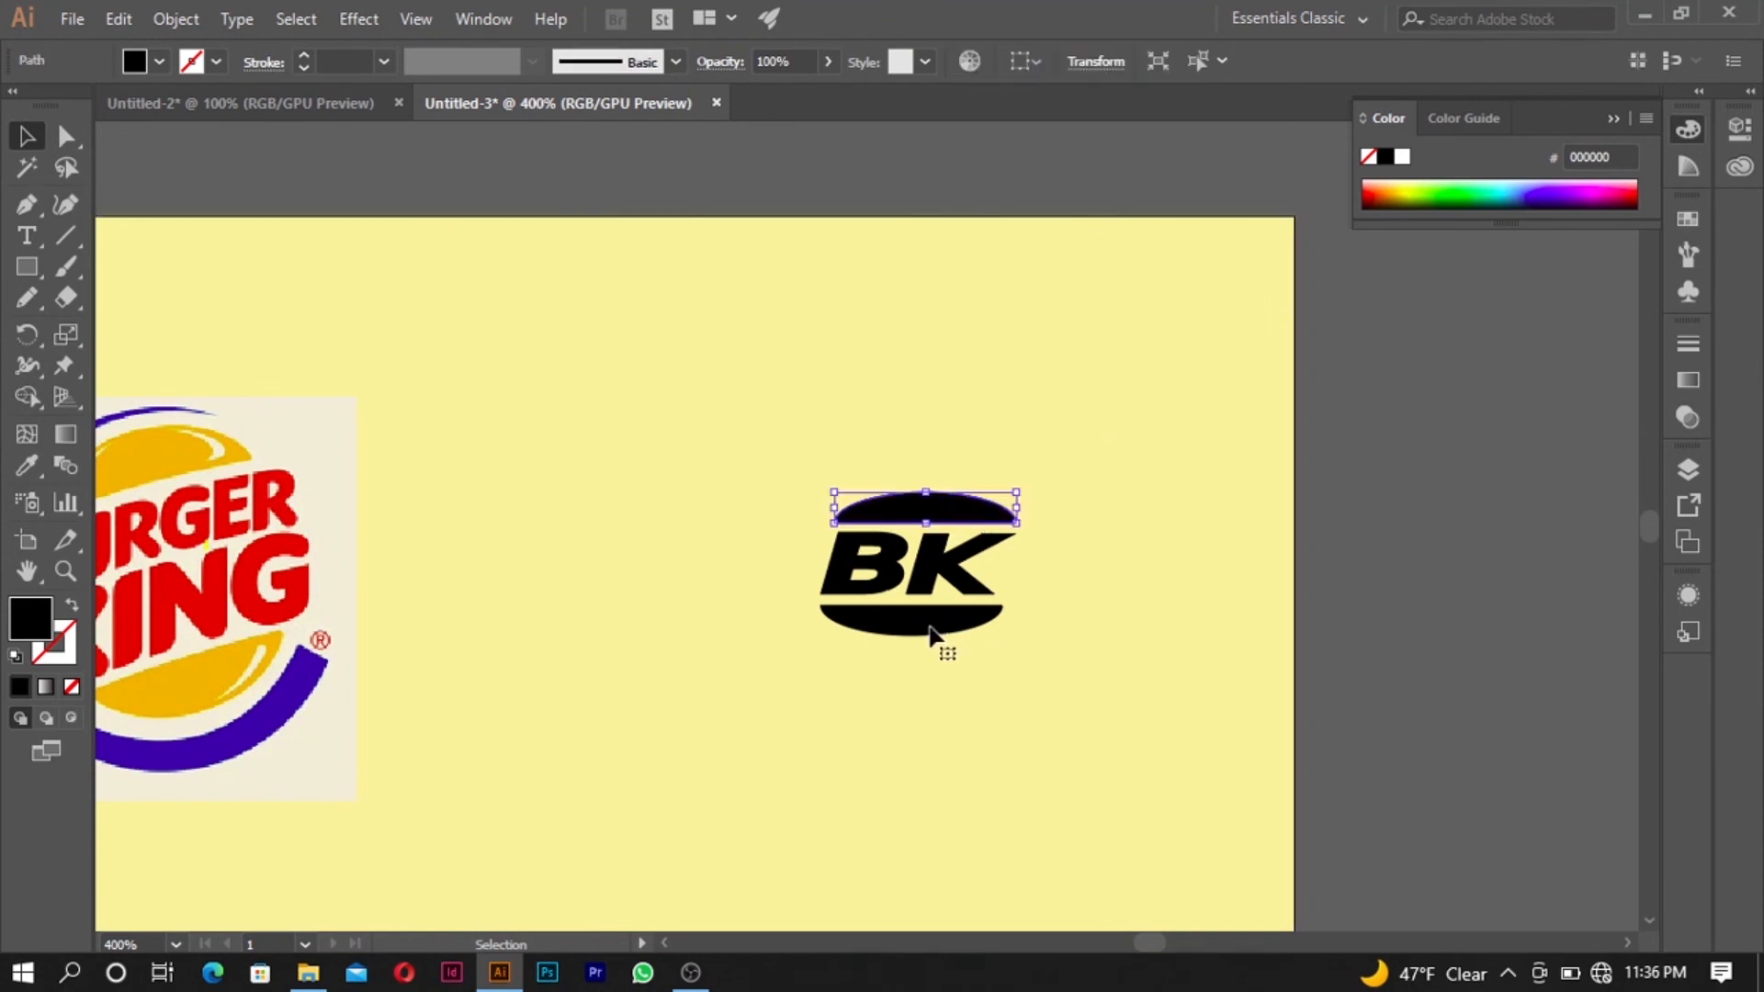
pyautogui.keyDown('shift'); pyautogui.click(928, 632); pyautogui.keyUp('shift')
pyautogui.click(26, 465)
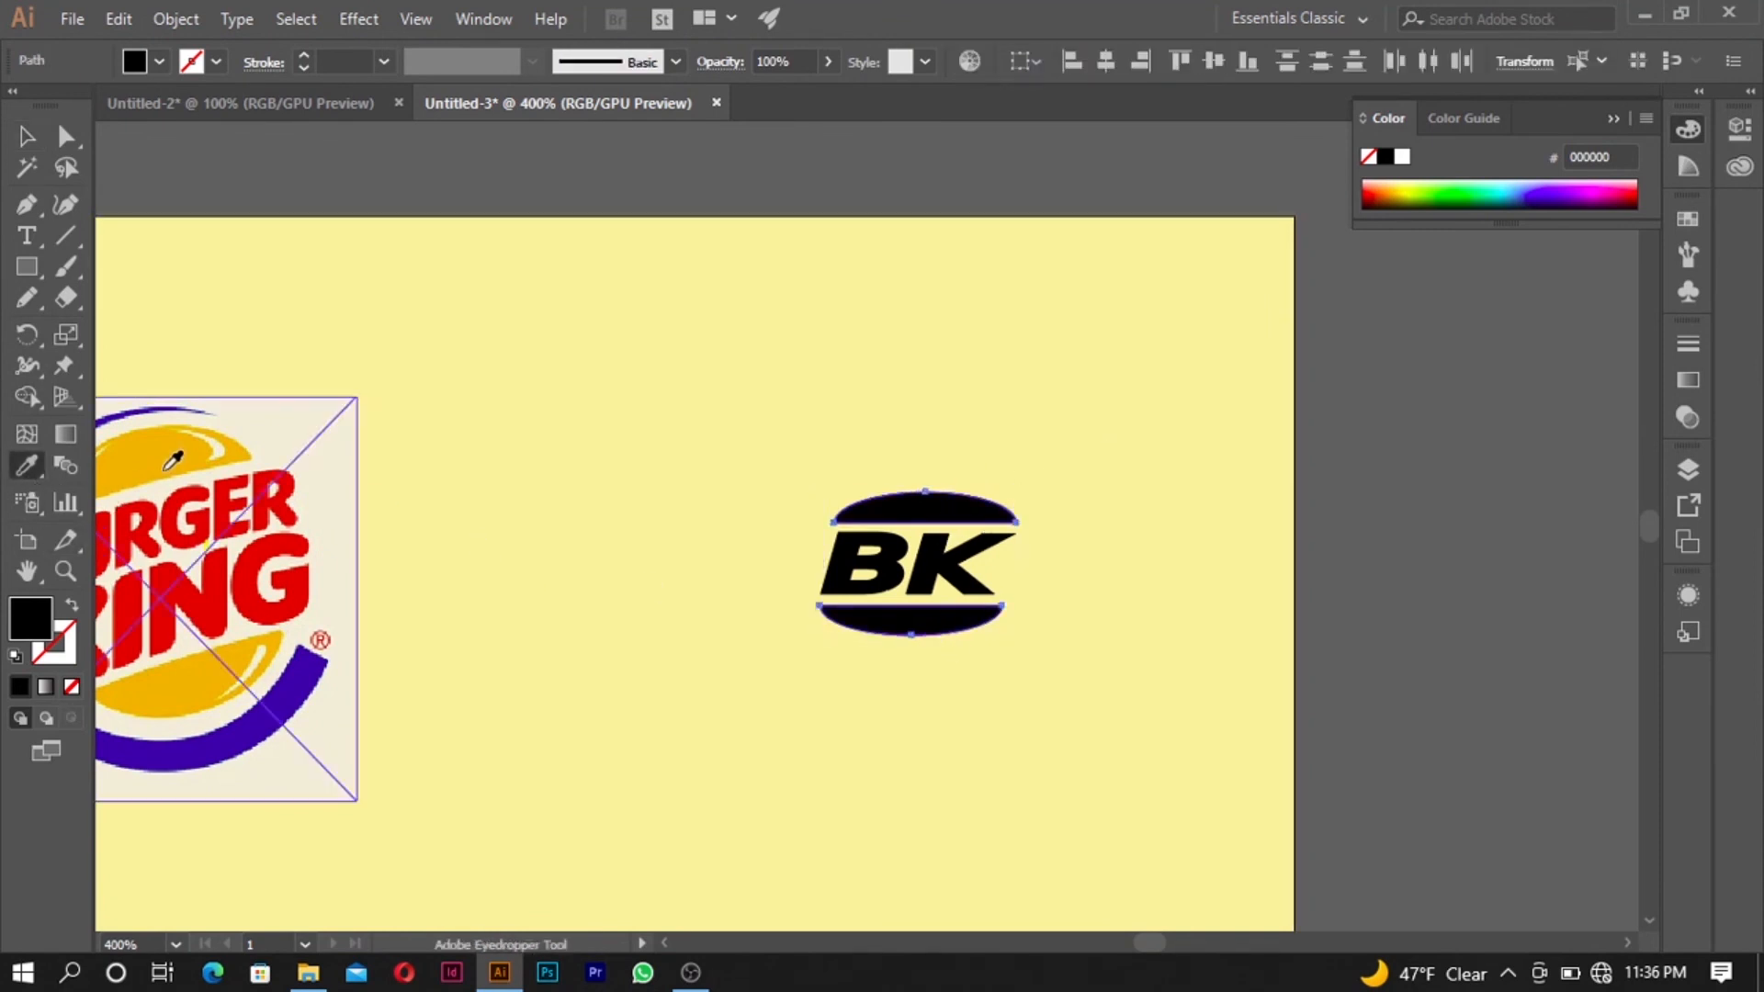
pyautogui.click(166, 452)
pyautogui.click(26, 138)
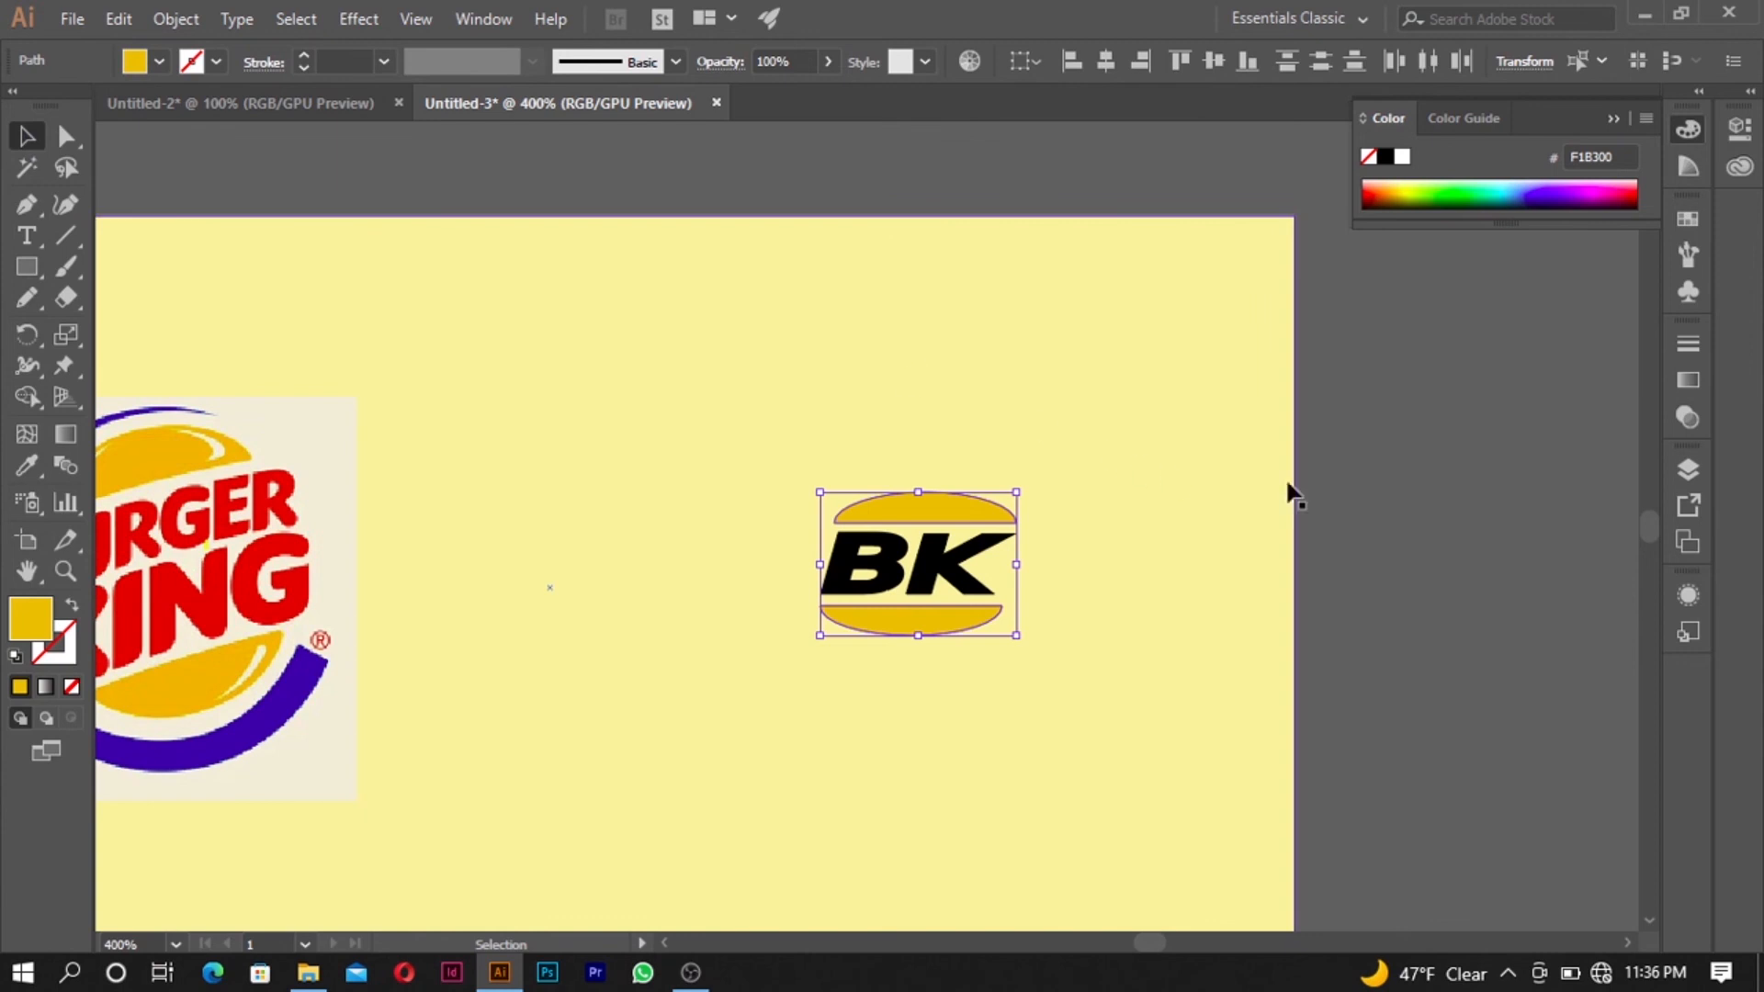
# - Fill the letters B and K with the red F30000 sampled from the reference logo's lettering, and deselect them
pyautogui.click(1369, 500)
pyautogui.click(956, 560)
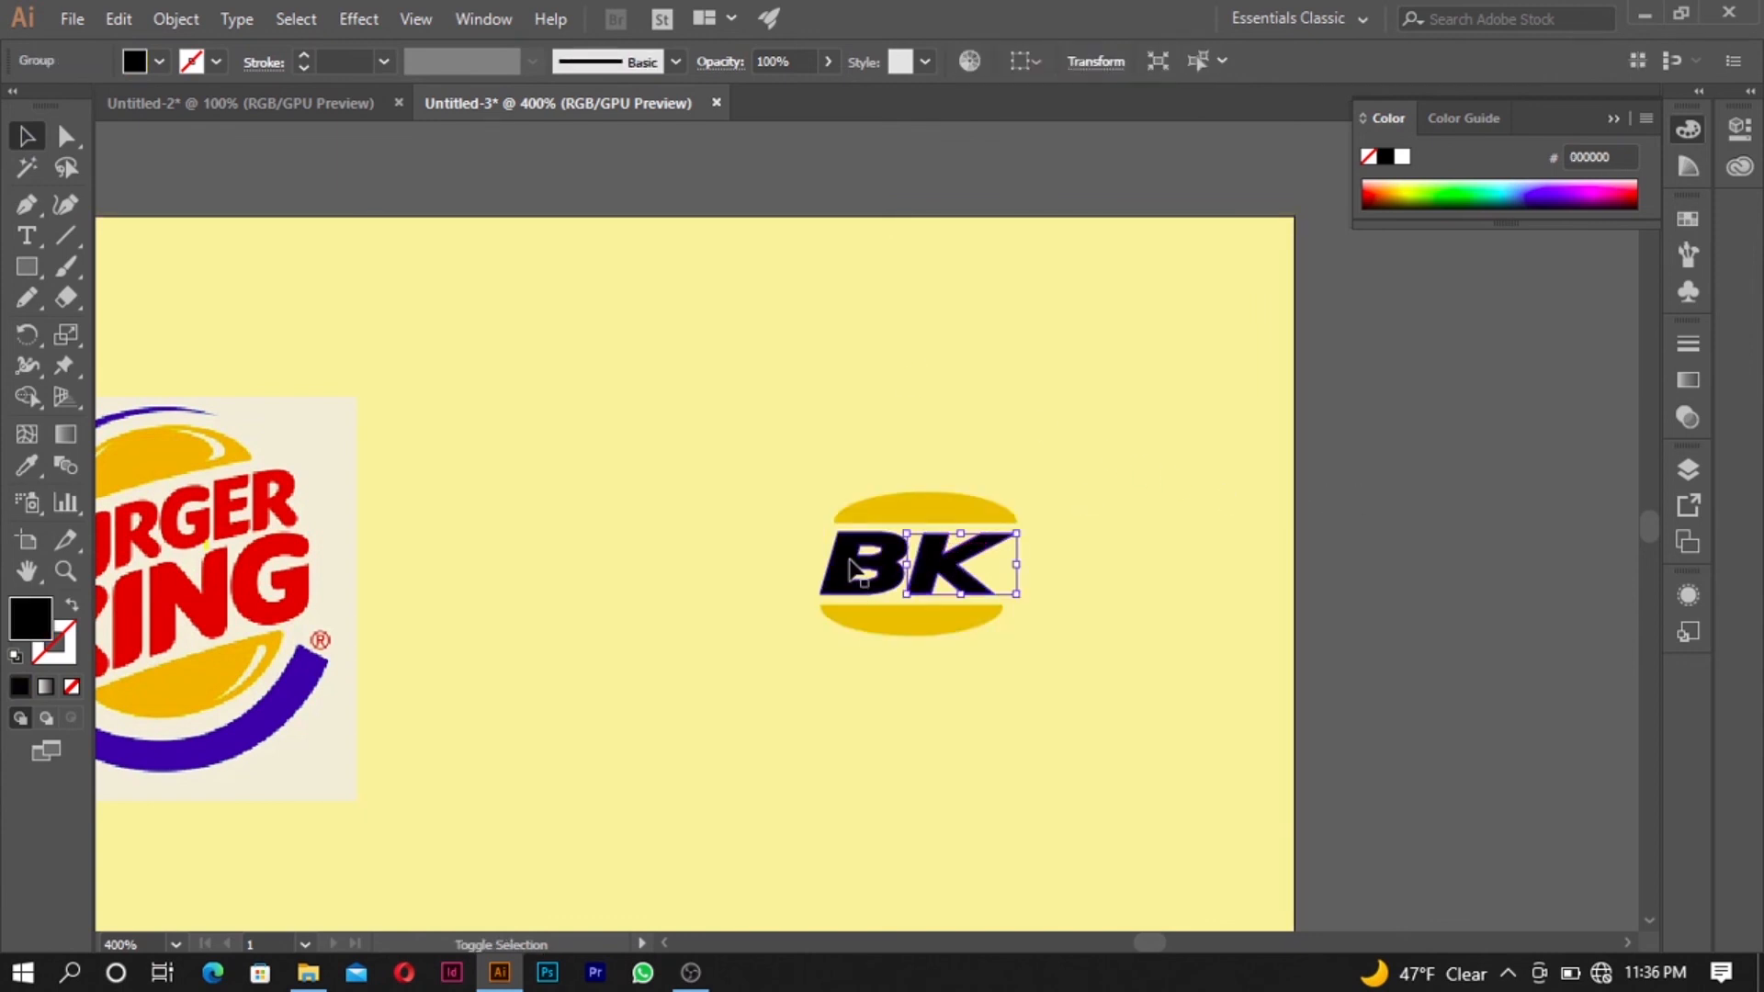
pyautogui.click(23, 465)
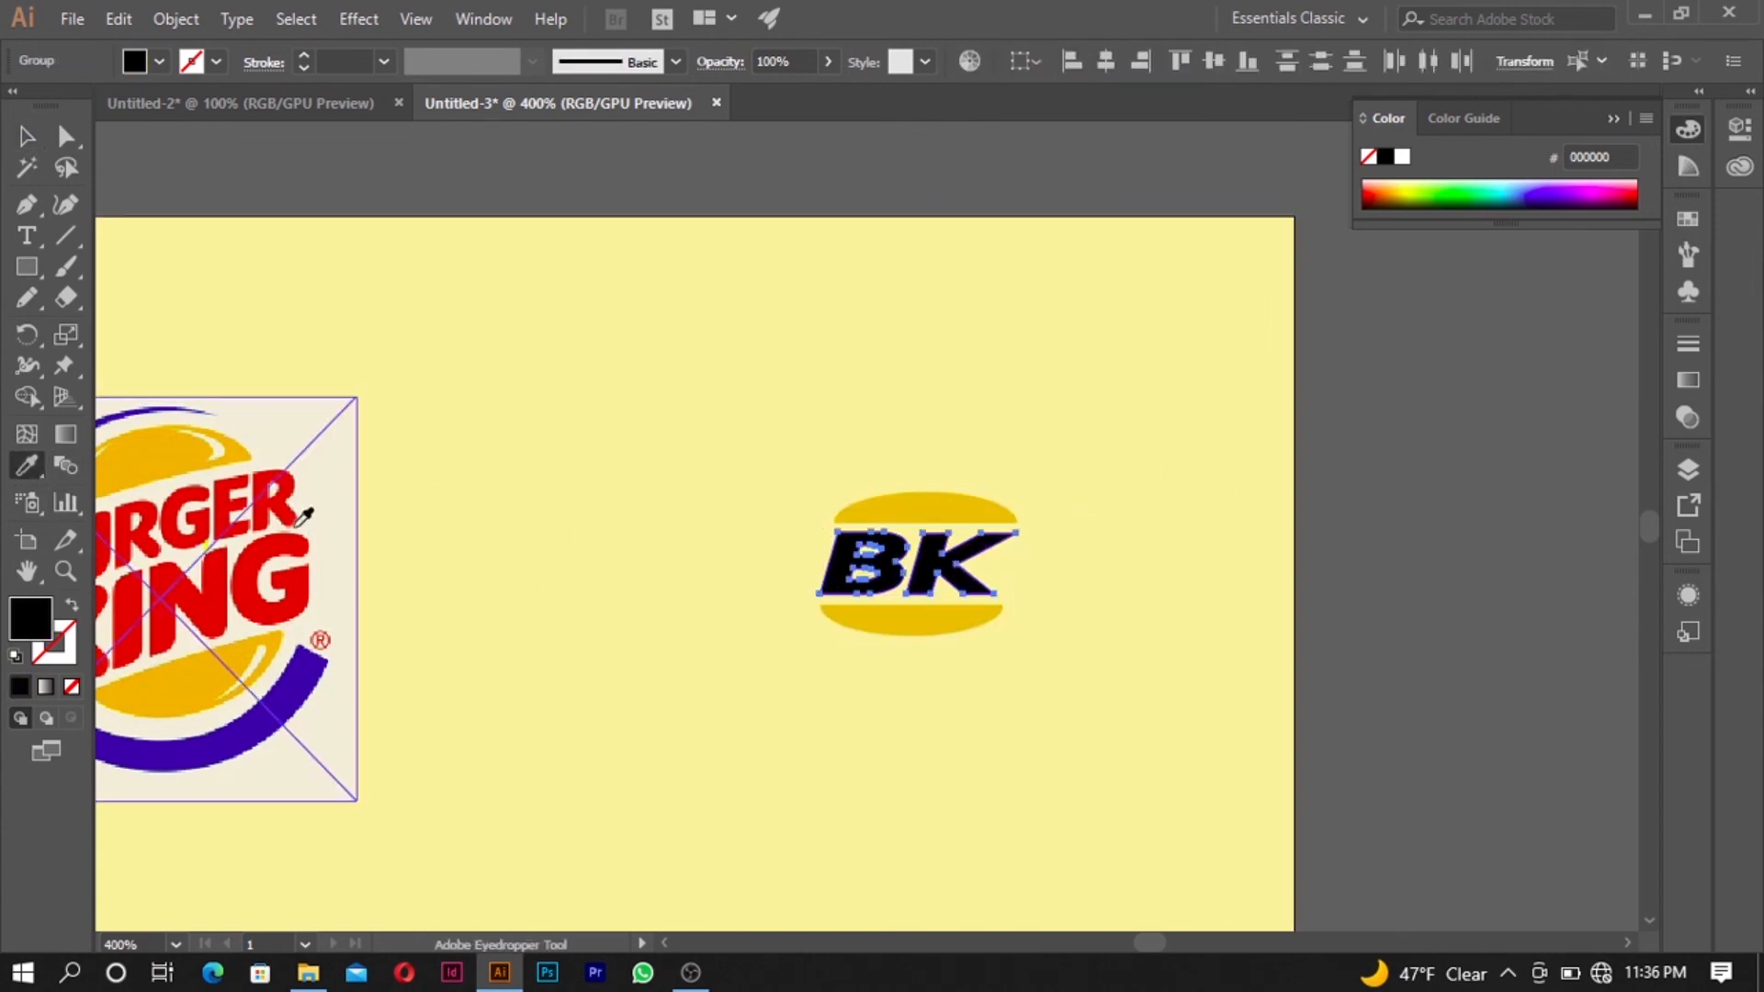
pyautogui.click(251, 557)
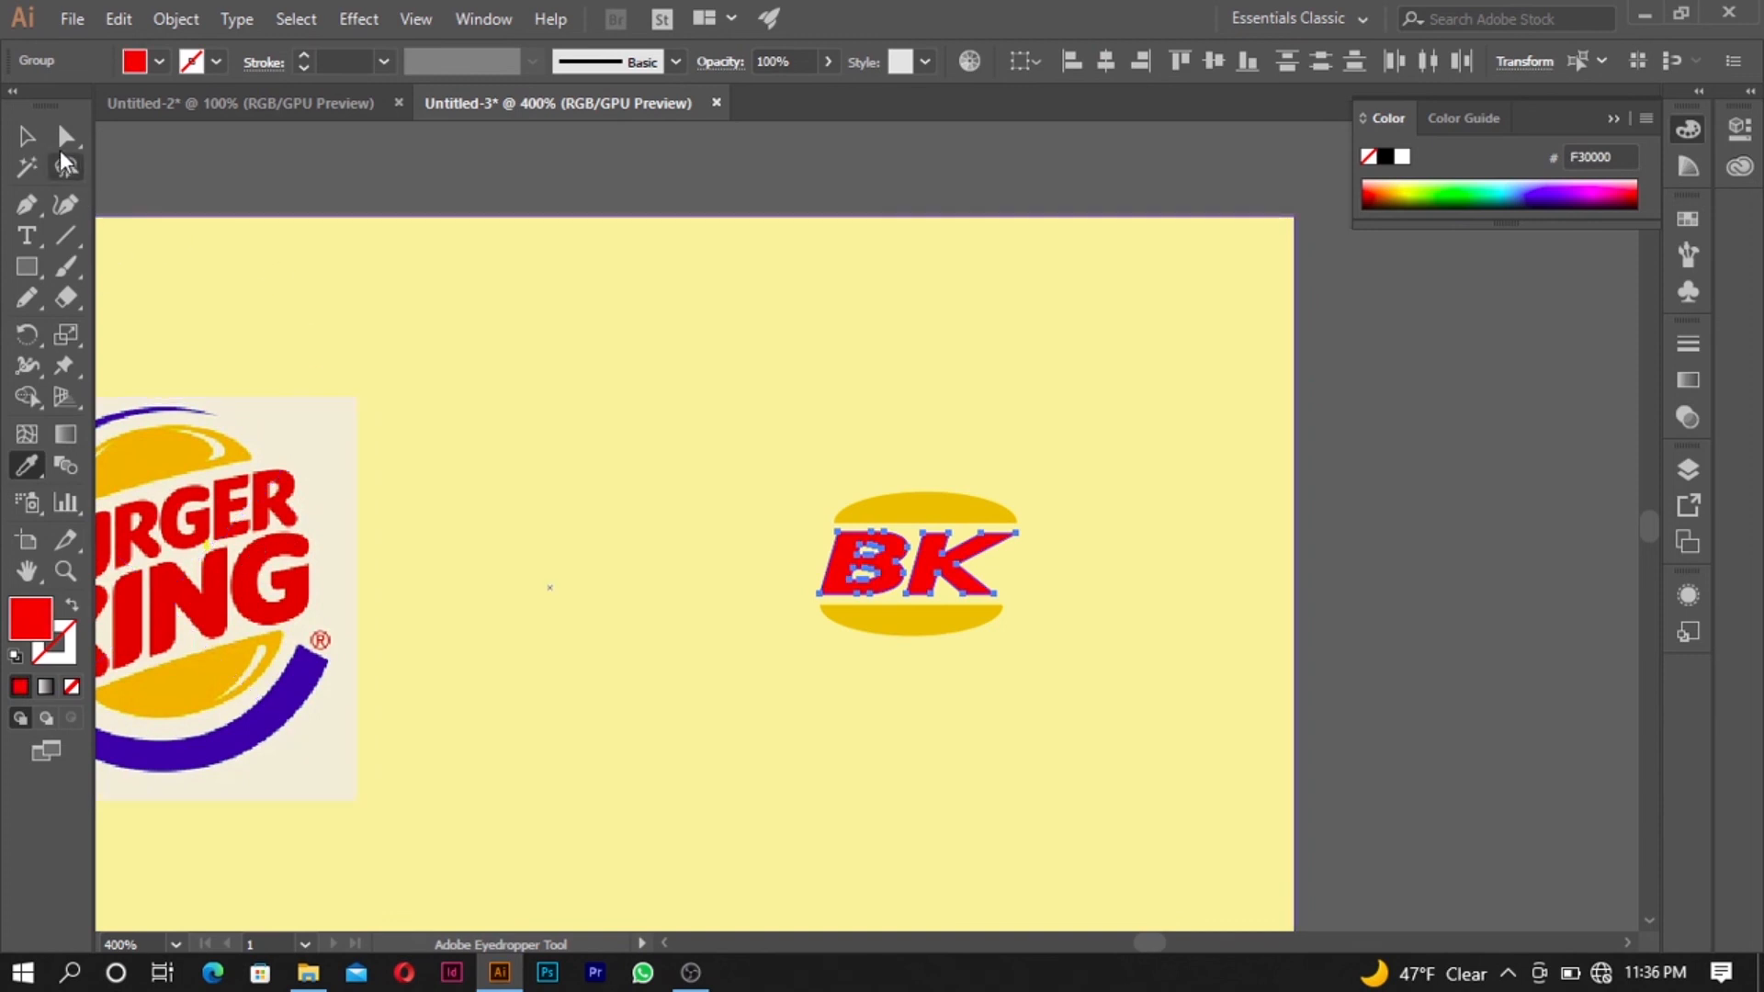
pyautogui.click(36, 139)
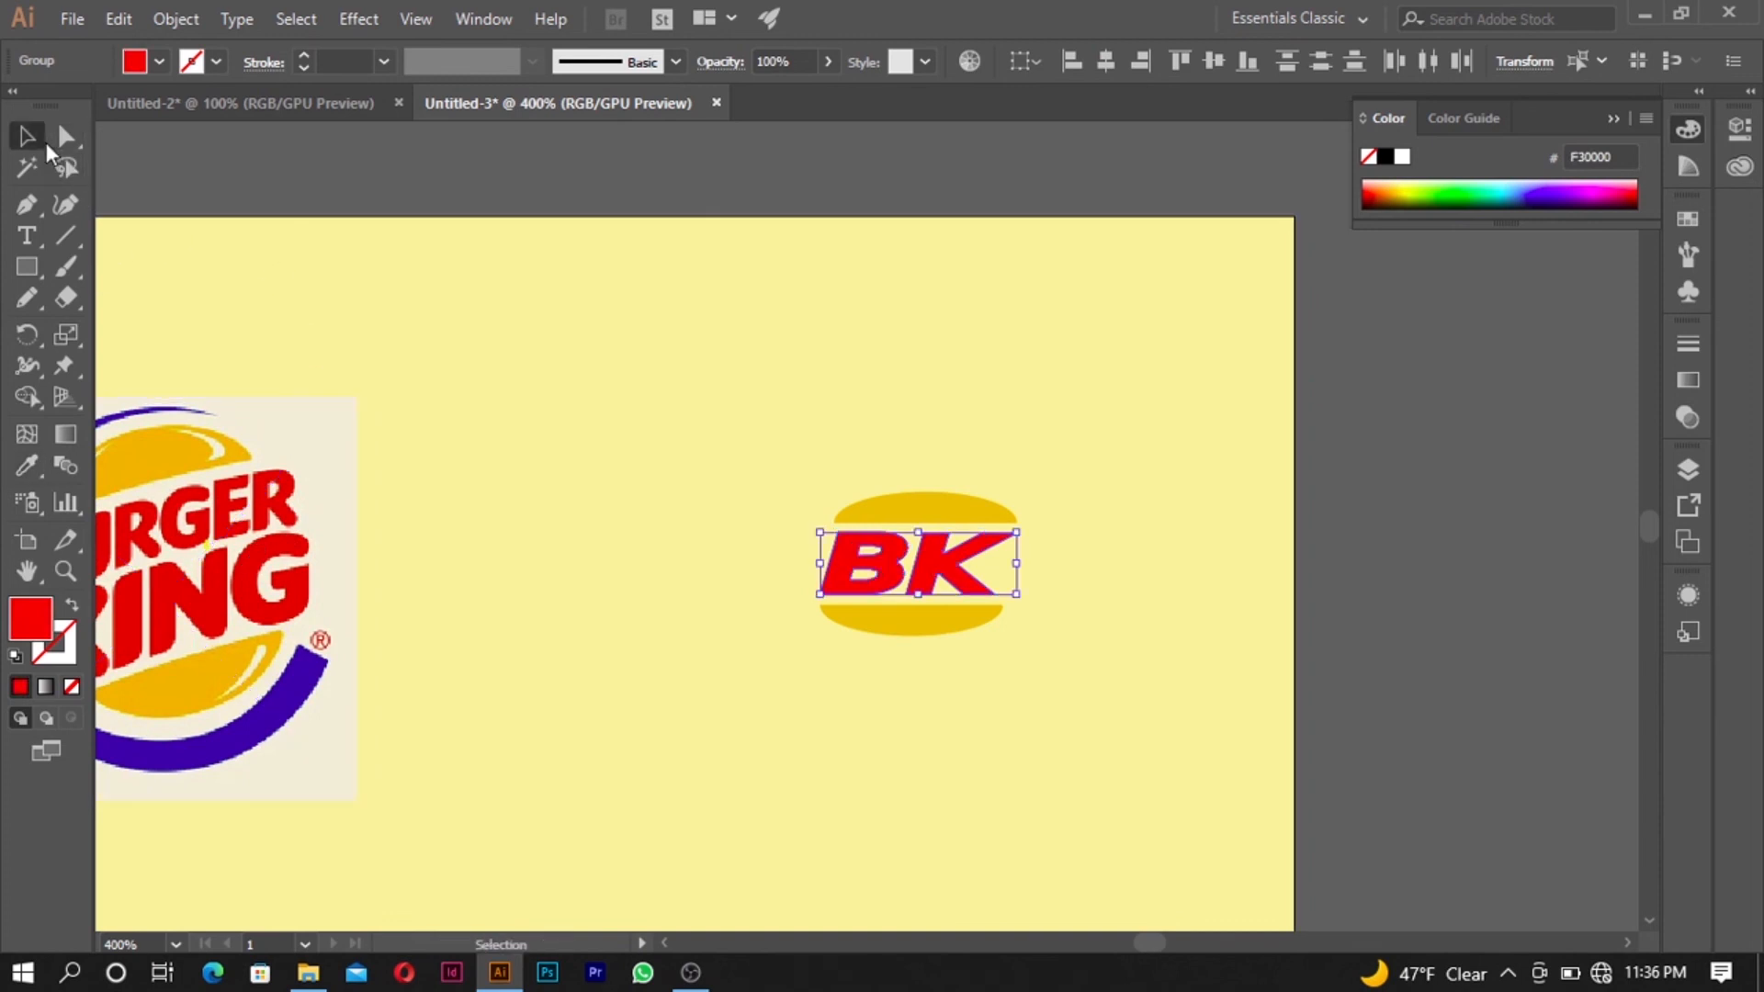
pyautogui.click(1302, 429)
# - Compare the coloured BK logo with the Burger King reference image, checking it at both small and large sizes
pyautogui.scroll(-3, 1394, 464)
pyautogui.scroll(4, 1394, 466)
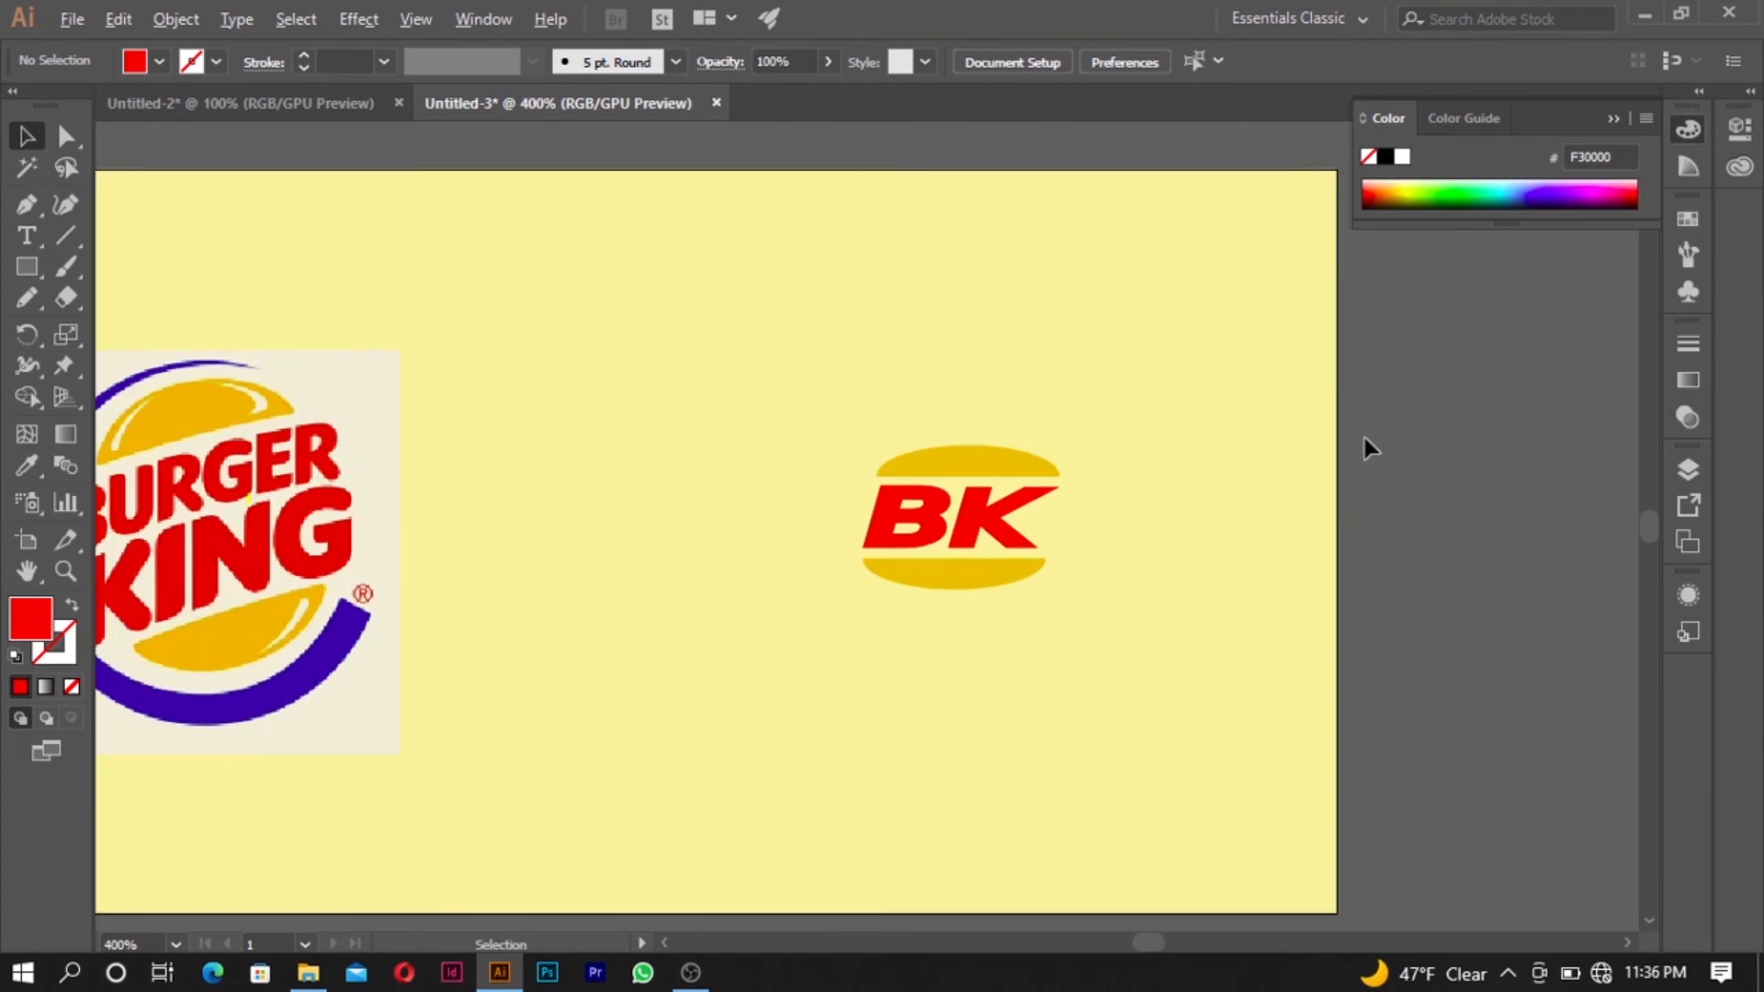
pyautogui.scroll(-2, 1365, 438)
pyautogui.scroll(3, 1364, 441)
pyautogui.scroll(-1, 1362, 448)
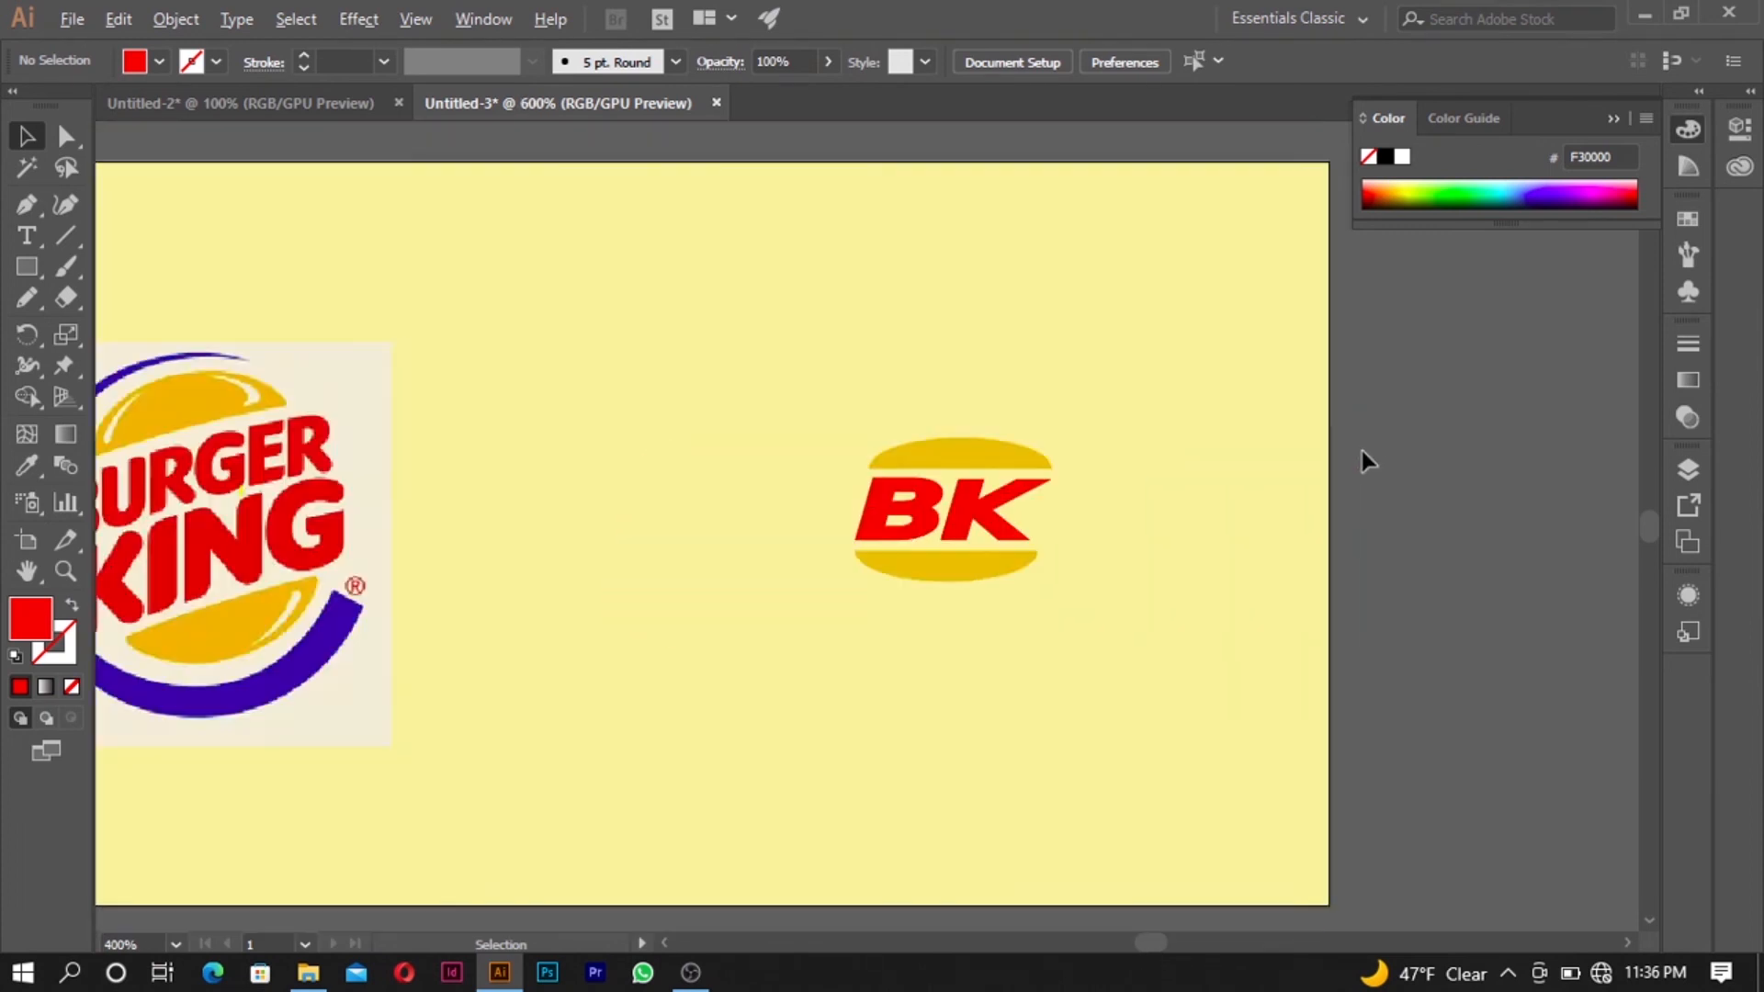
pyautogui.scroll(-2, 1362, 450)
pyautogui.scroll(1, 1067, 456)
pyautogui.scroll(-1, 1001, 519)
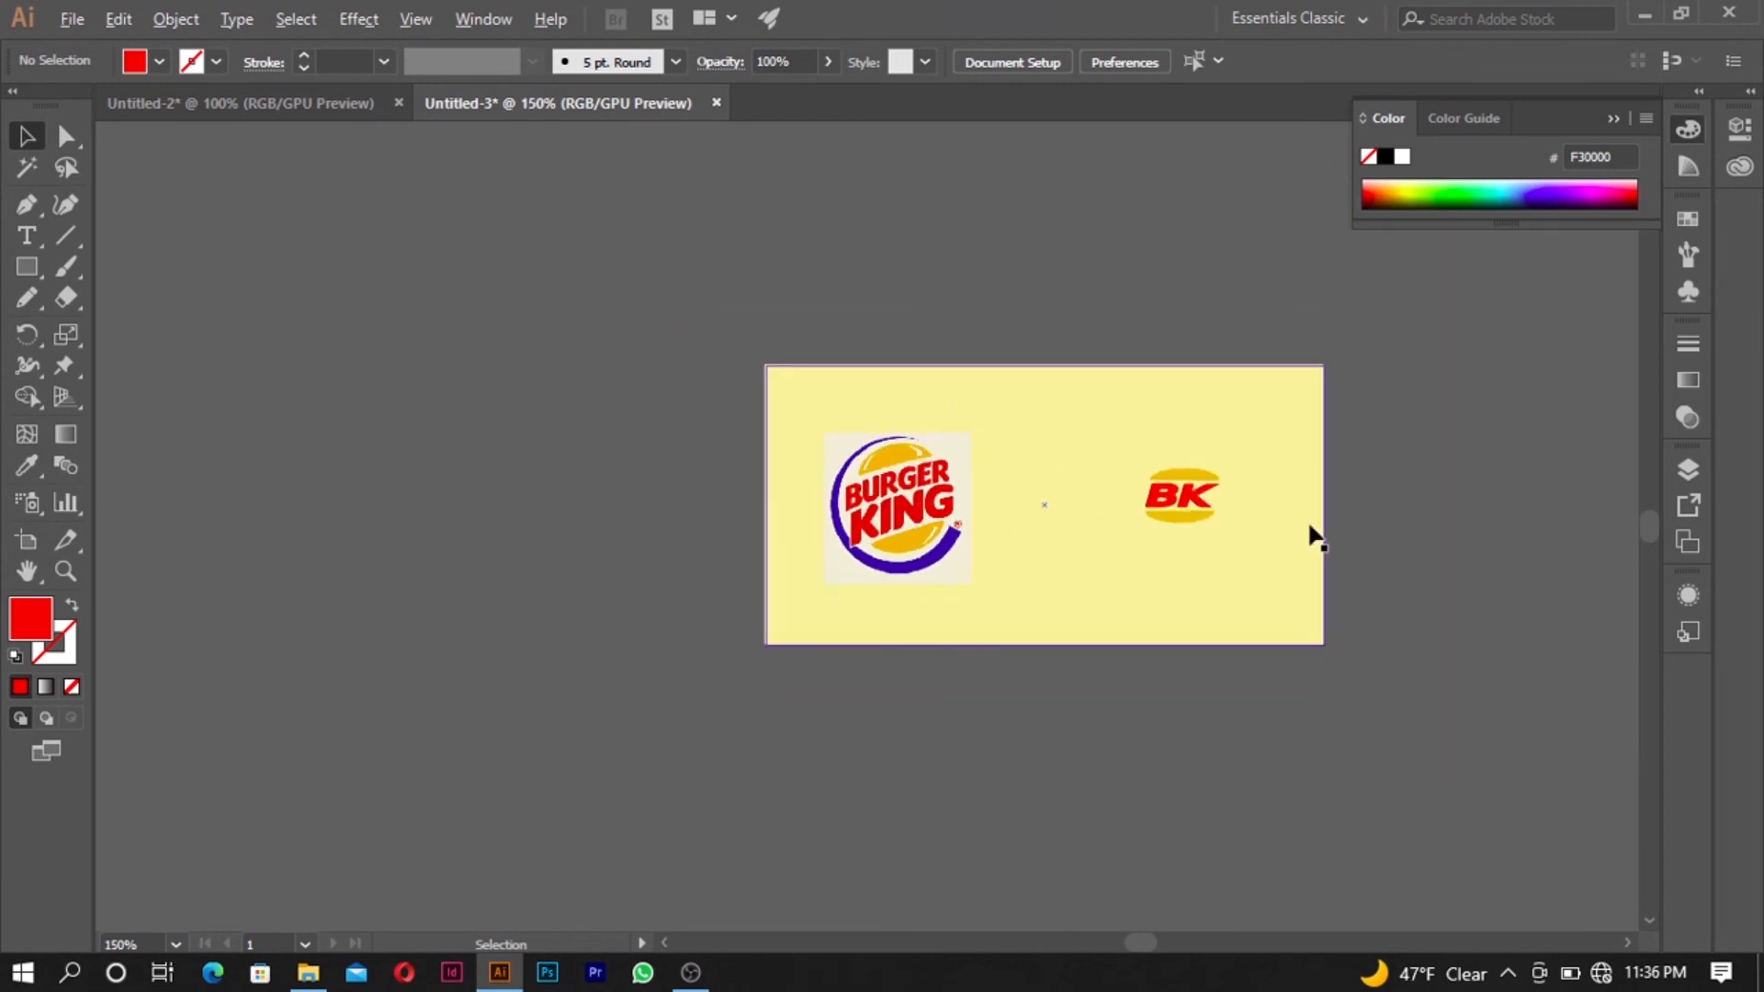
pyautogui.scroll(2, 1313, 523)
pyautogui.scroll(-3, 1309, 511)
pyautogui.scroll(1, 1232, 492)
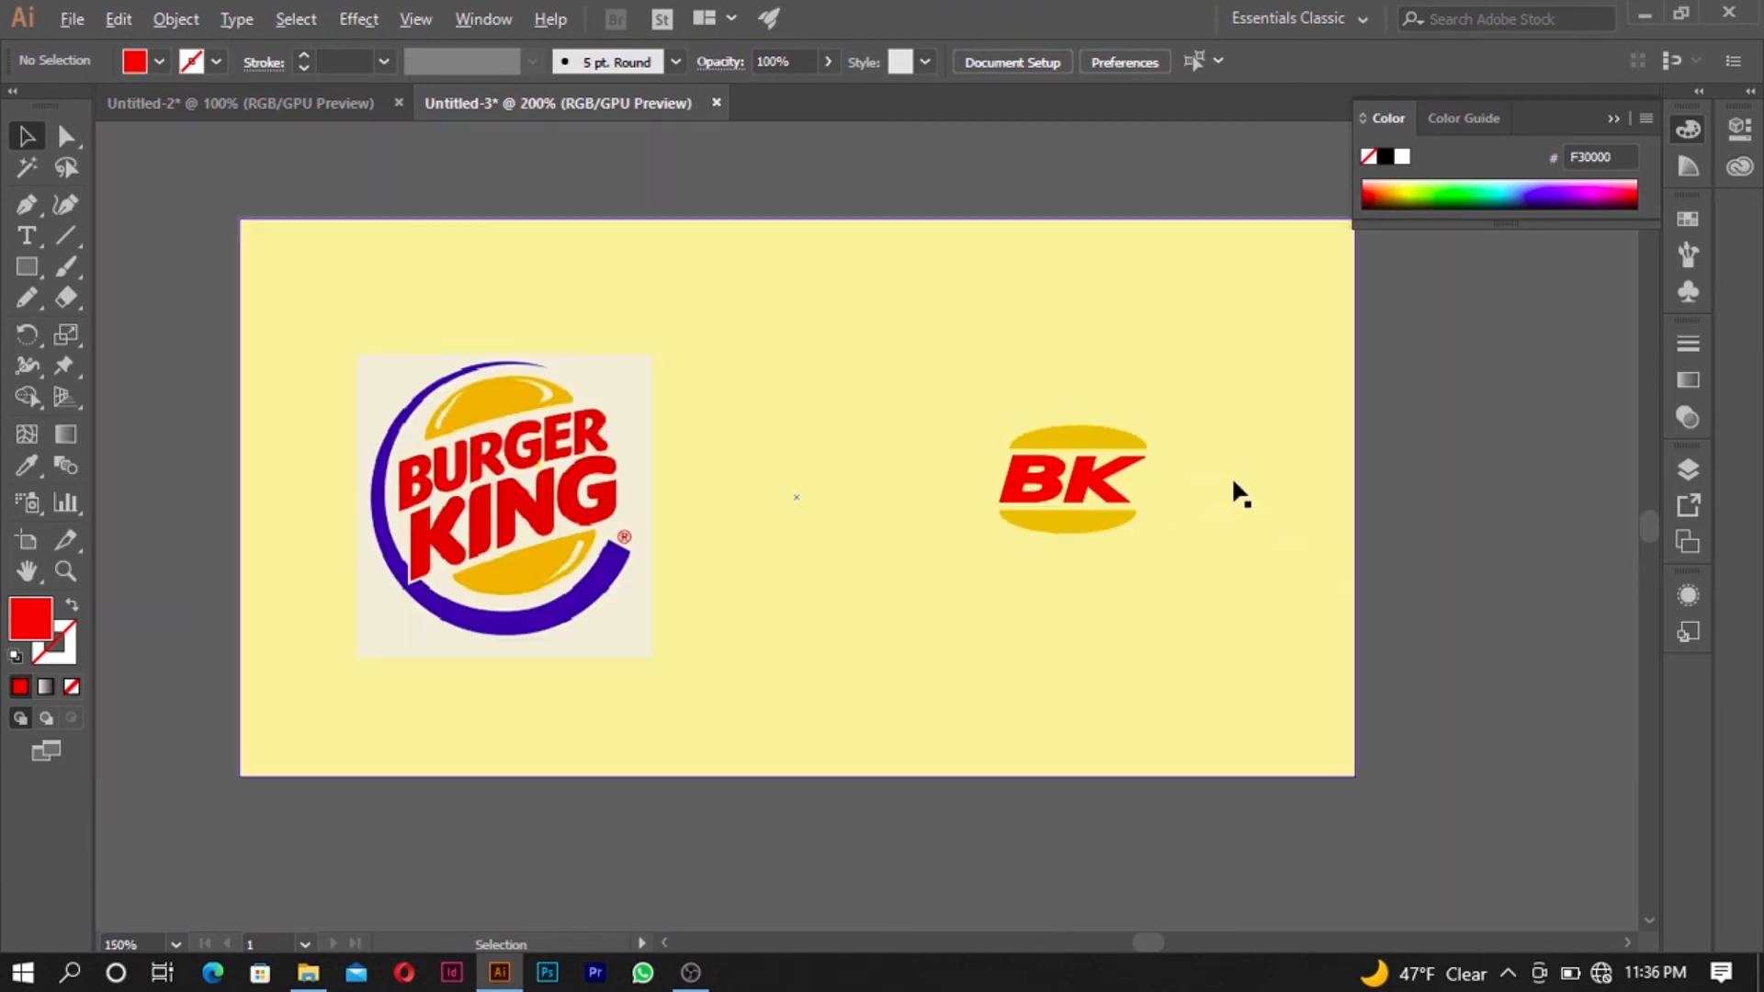
pyautogui.scroll(1, 1233, 482)
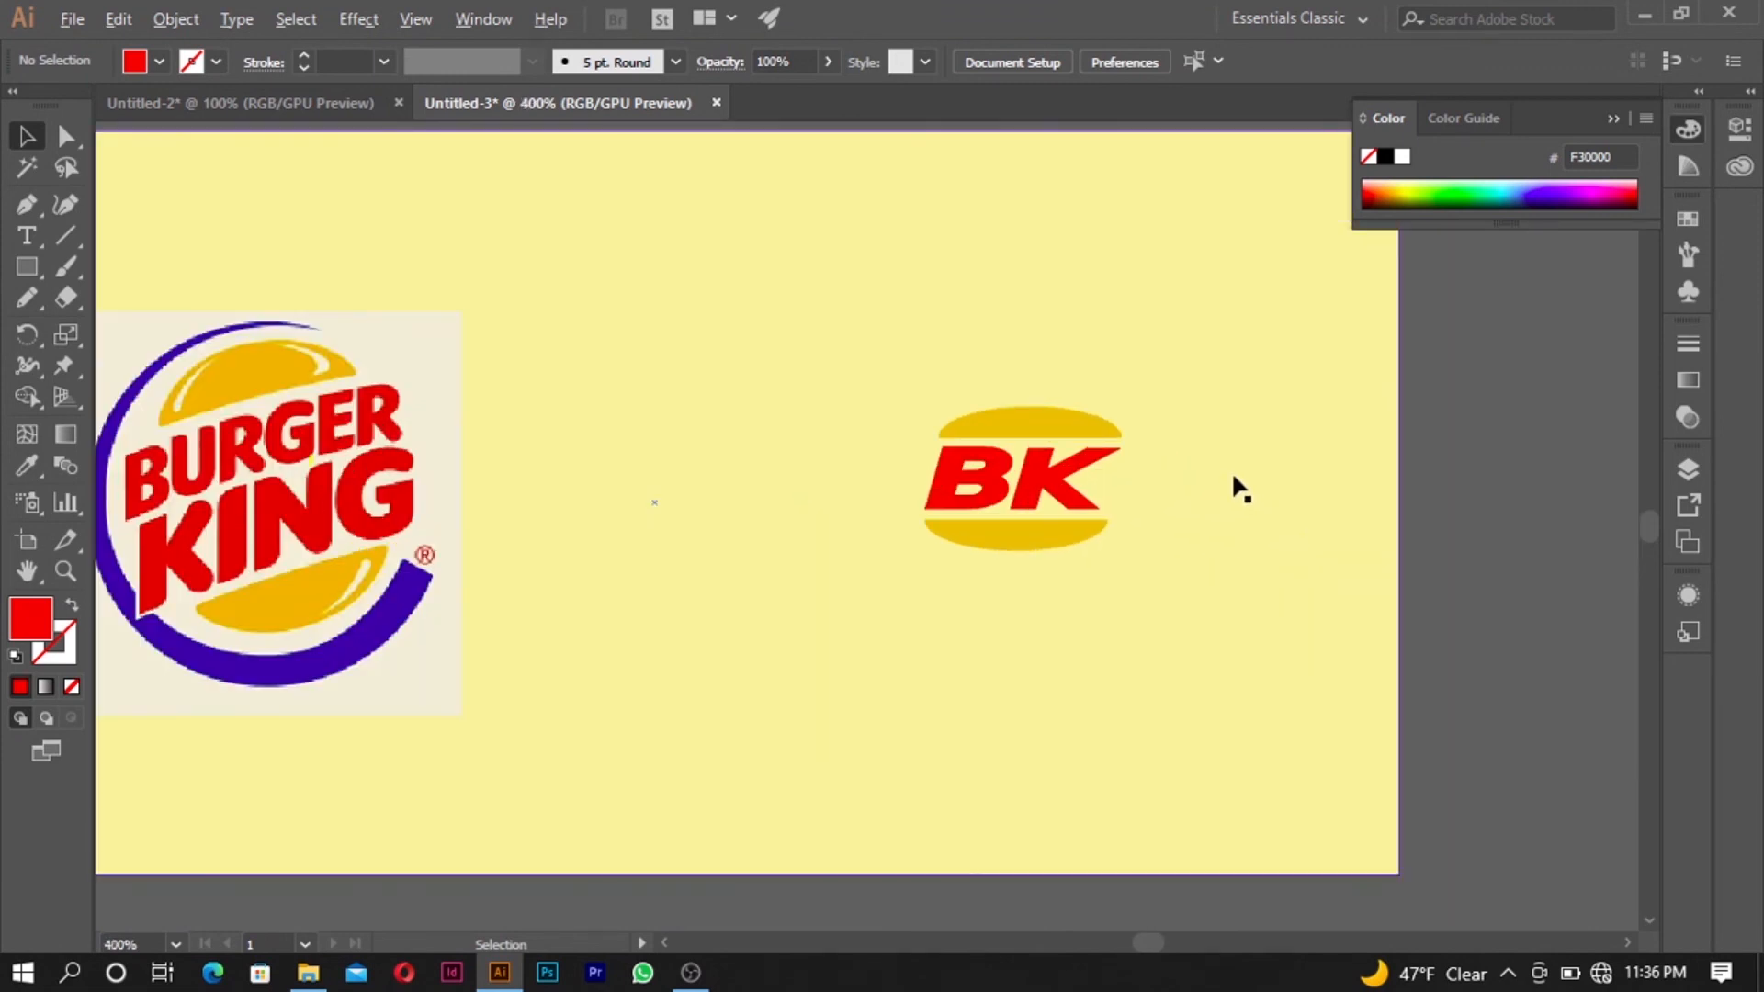
pyautogui.scroll(-2, 1231, 471)
pyautogui.scroll(4, 1231, 470)
pyautogui.scroll(1, 1238, 480)
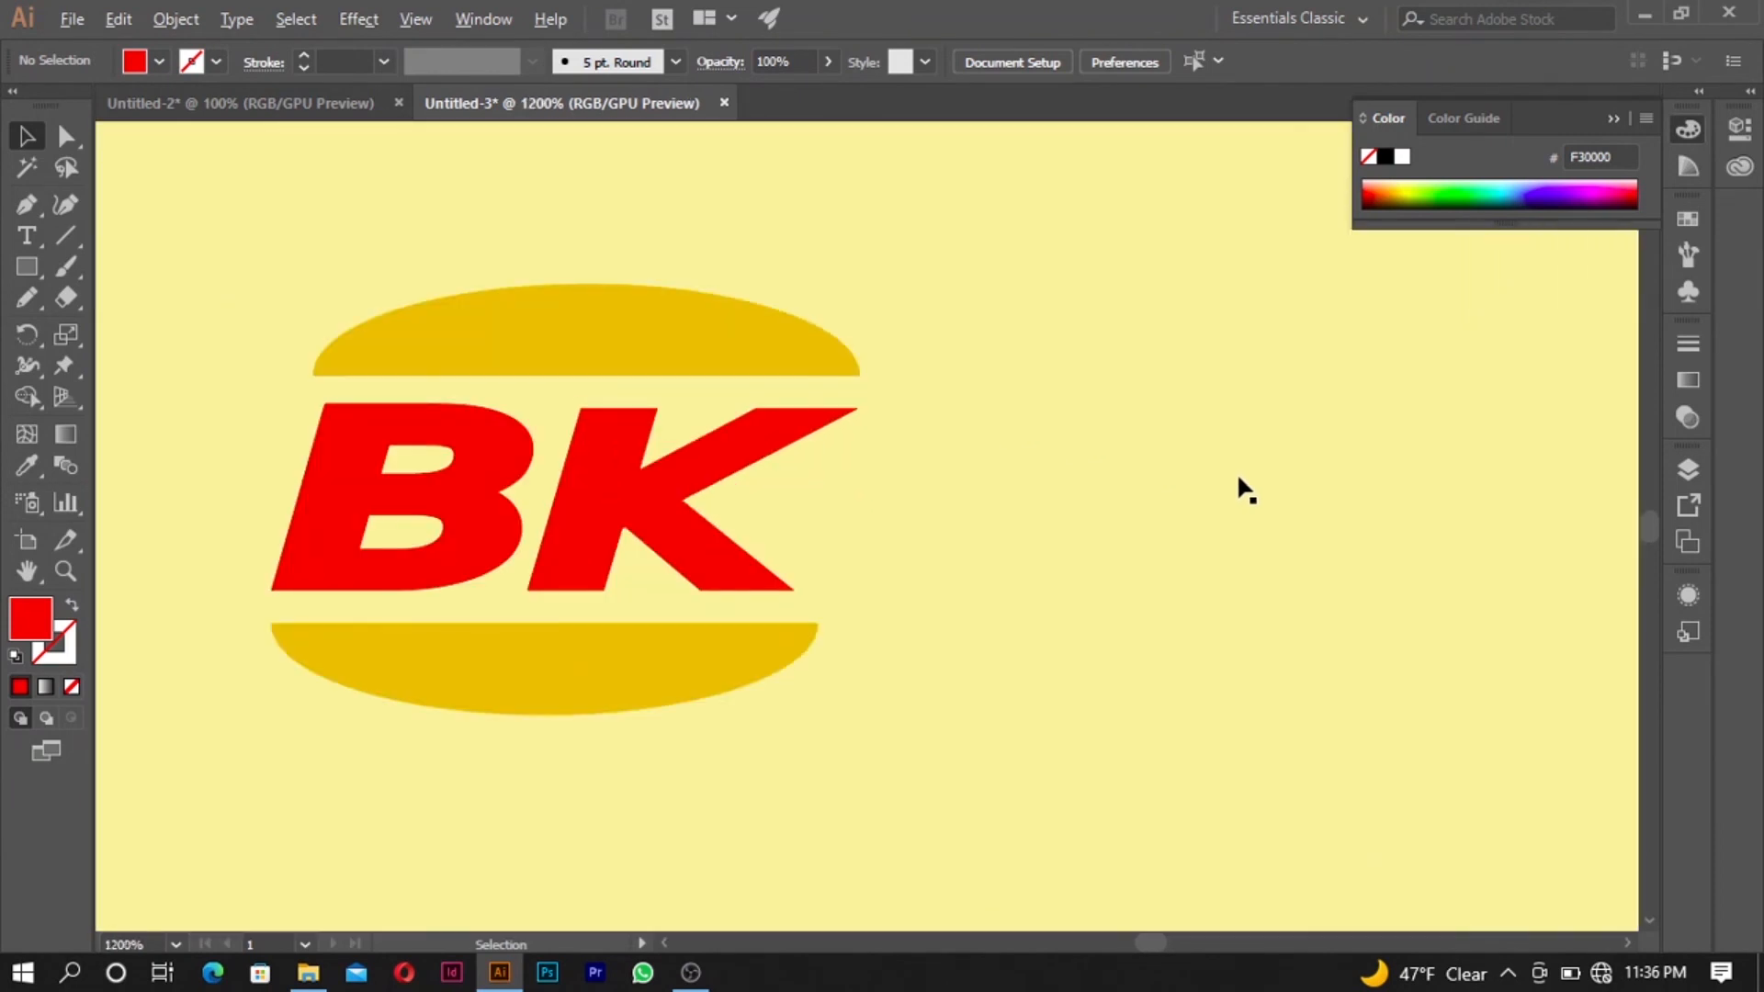
pyautogui.scroll(-7, 1238, 477)
pyautogui.scroll(2, 1238, 478)
pyautogui.scroll(3, 1239, 478)
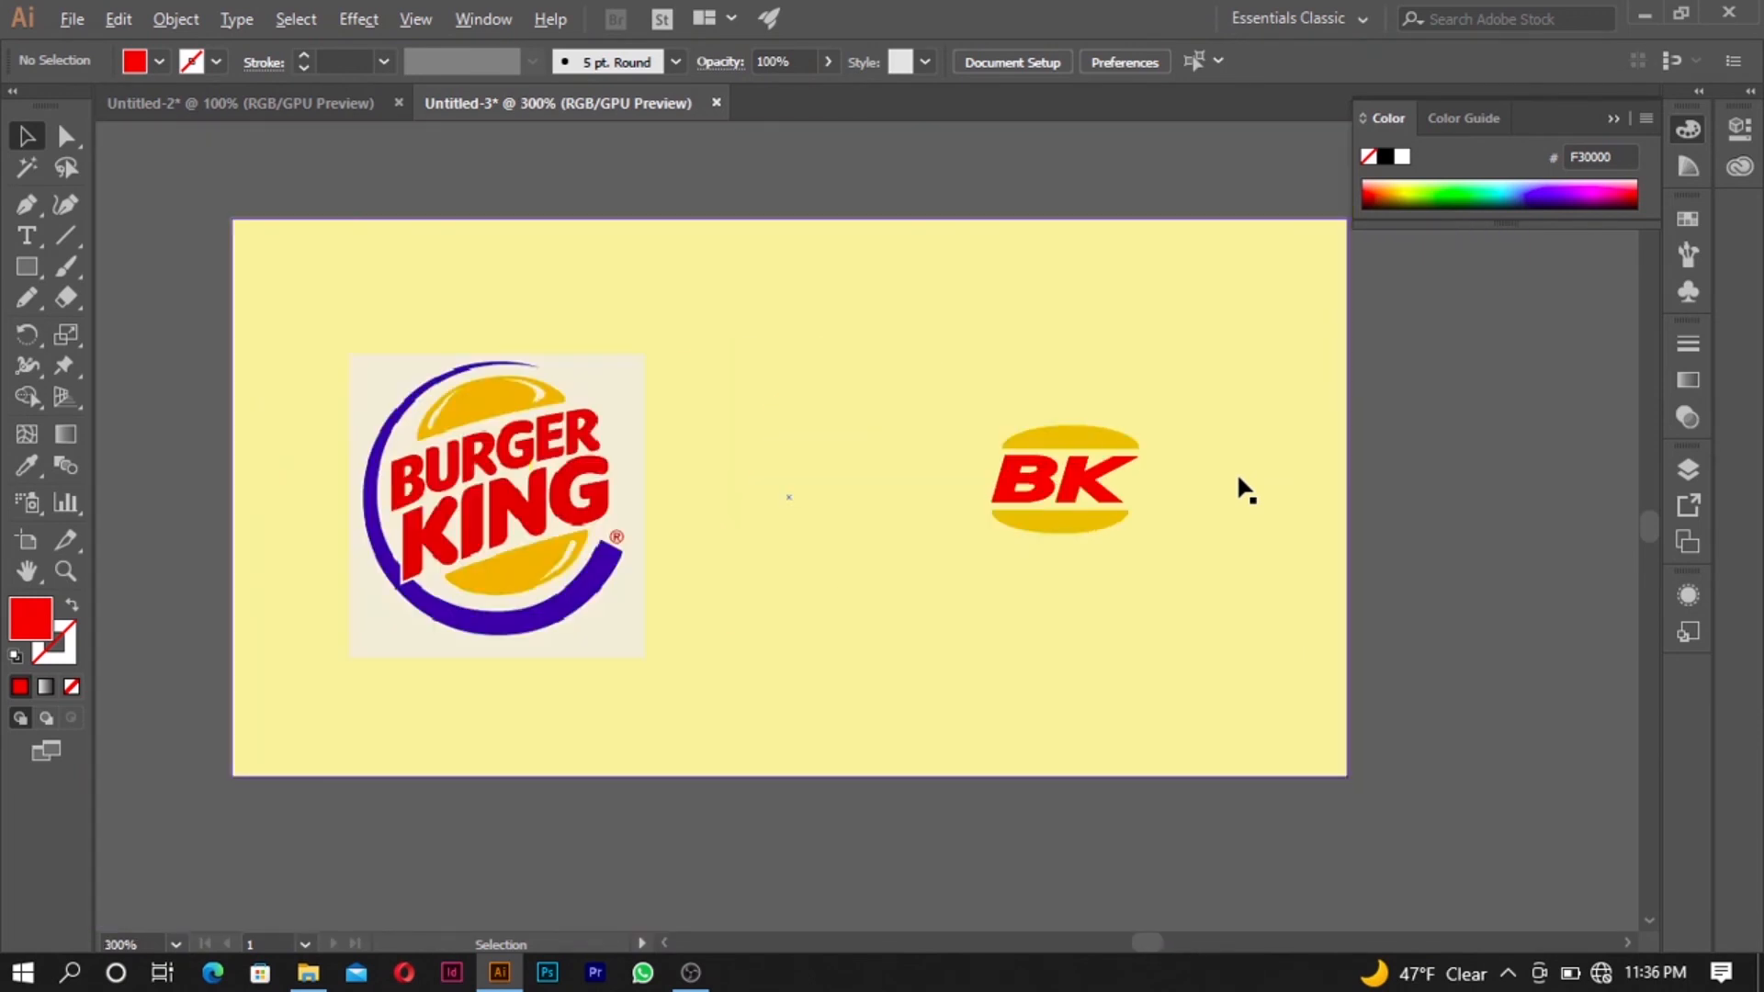
pyautogui.click(577, 515)
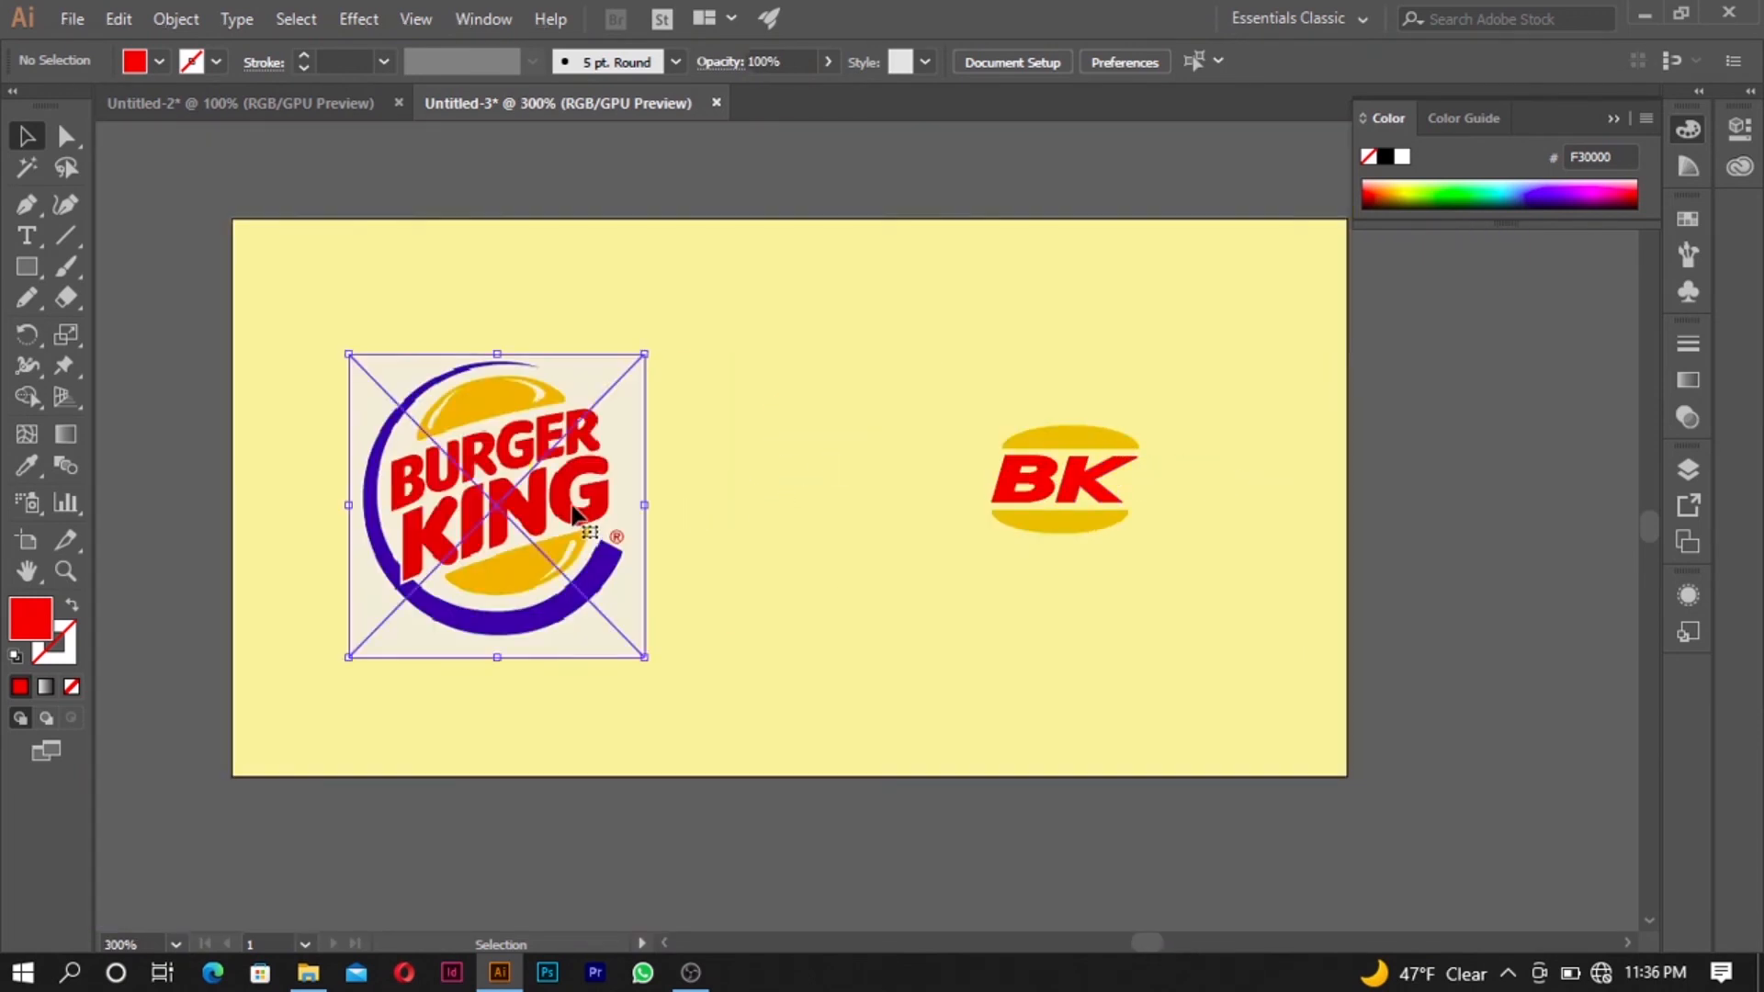
pyautogui.click(1443, 404)
pyautogui.moveTo(1337, 378); pyautogui.dragTo(961, 601)
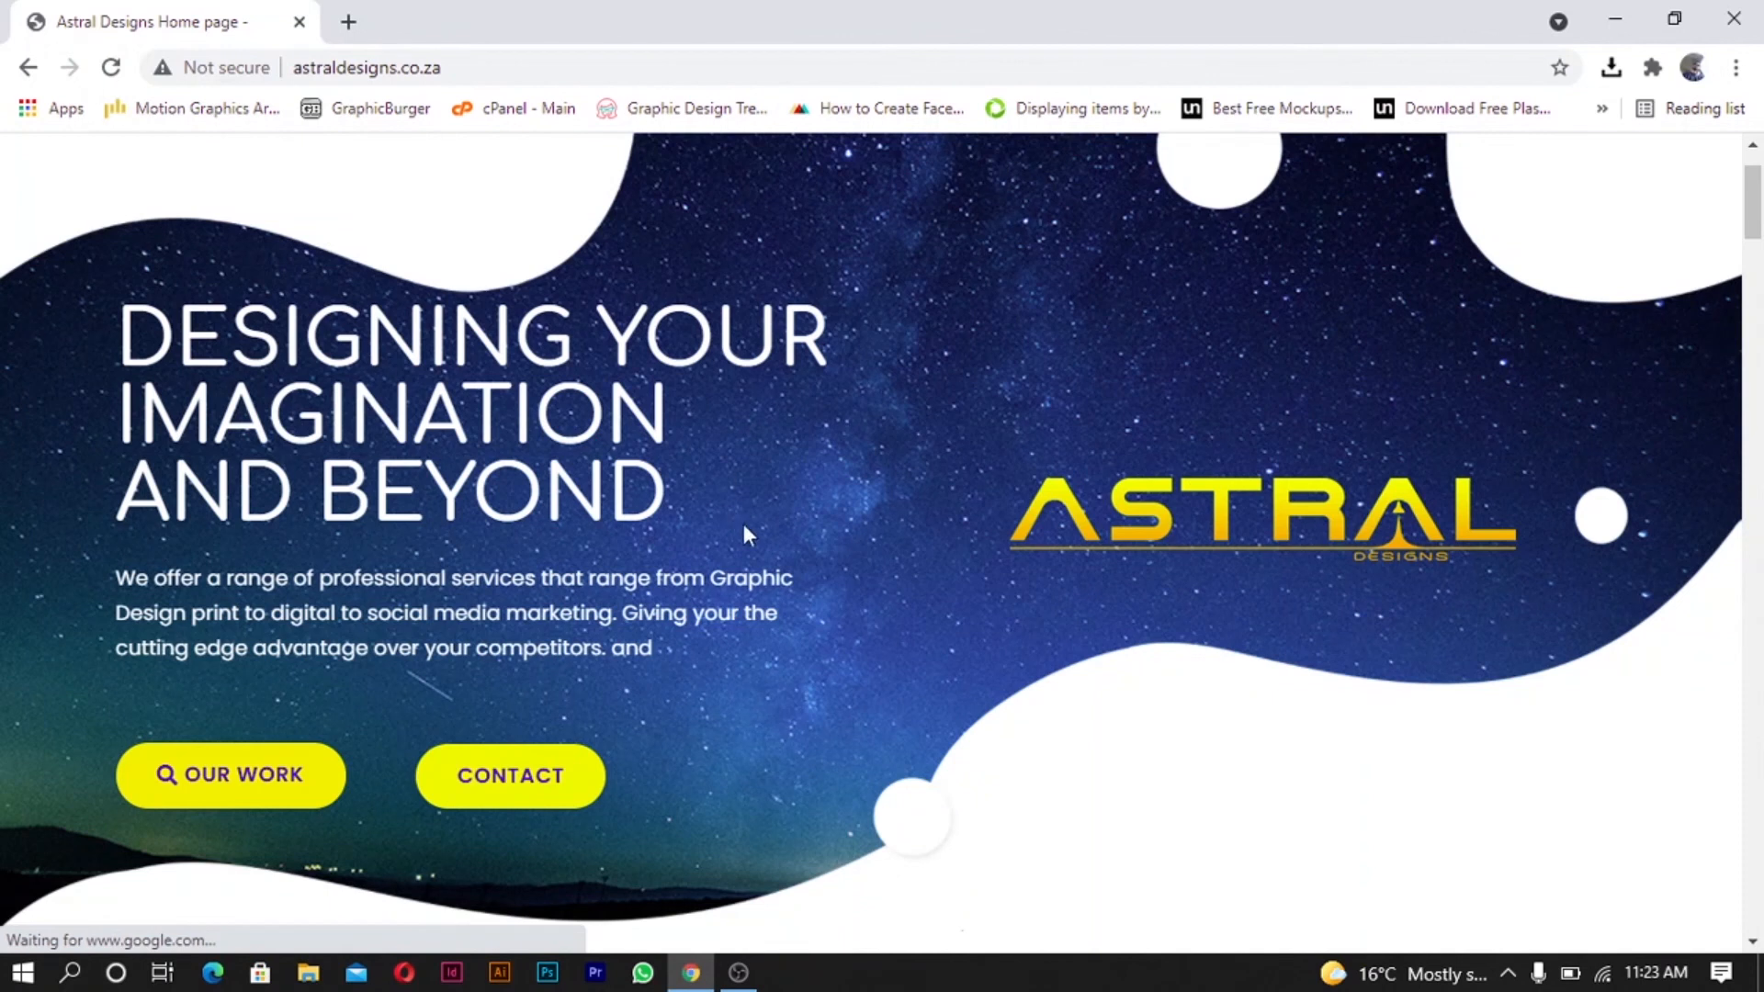
# - In the browser, look through the Astral Designs home page from the introduction past the services and packages to the logo portfolio
pyautogui.scroll(-8, 1712, 691)
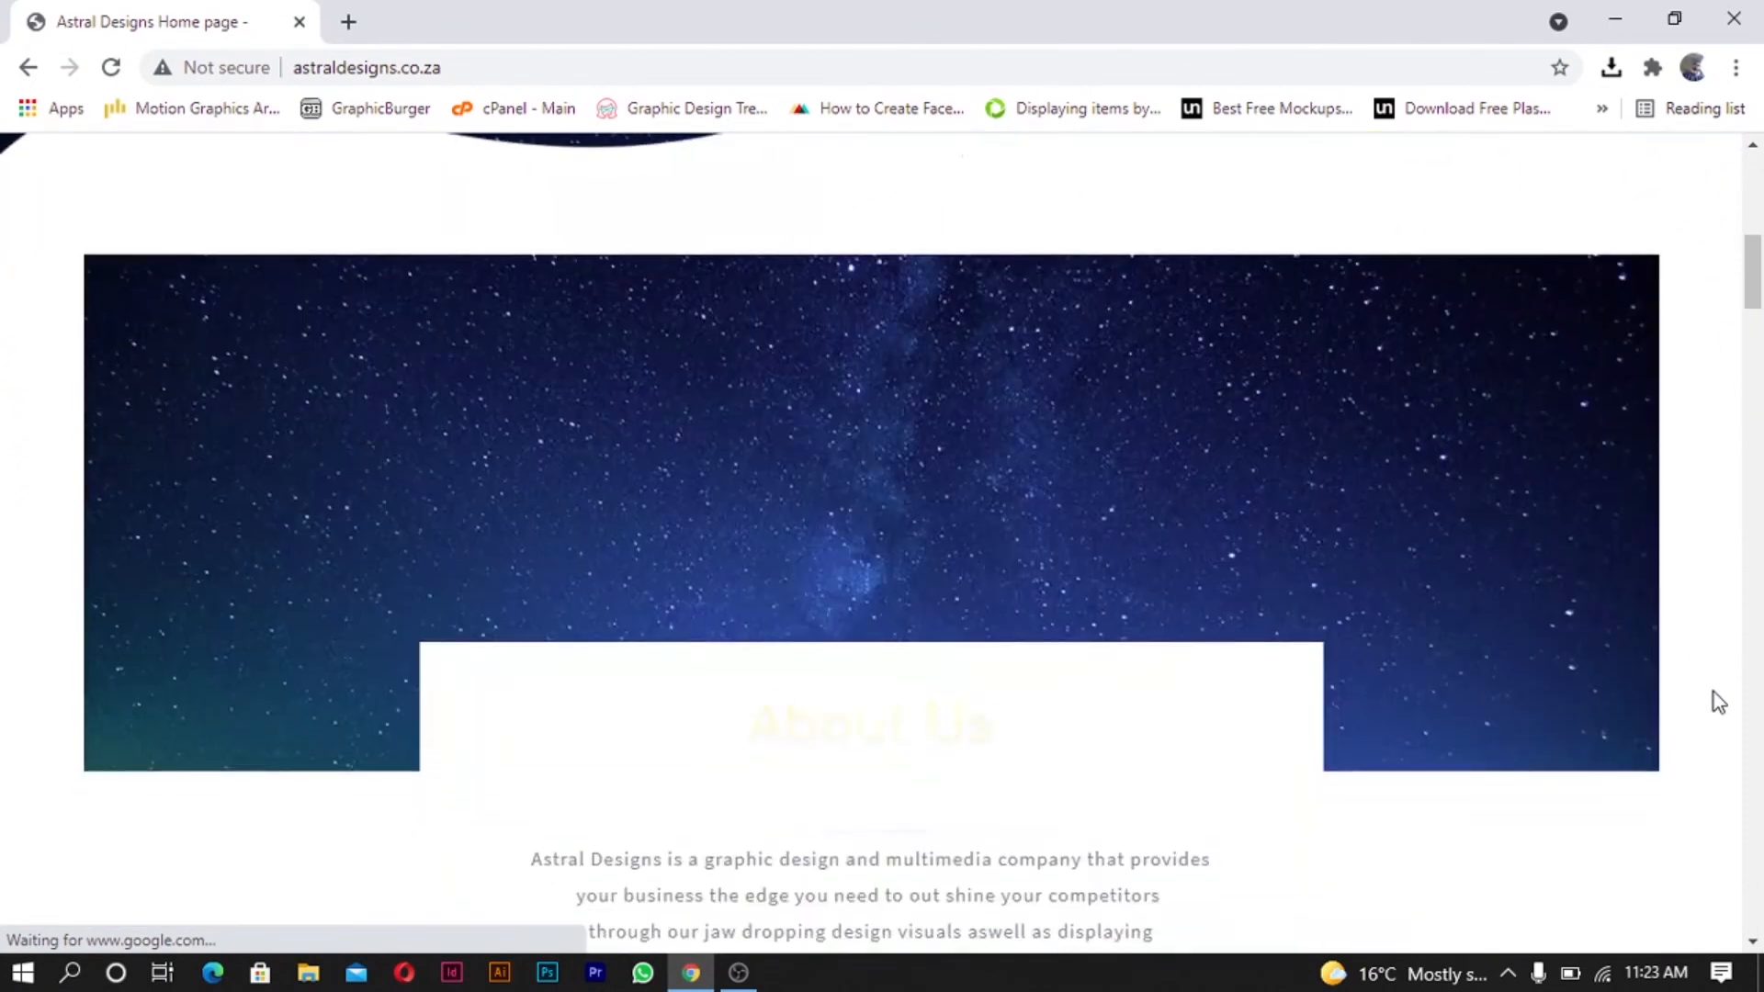
pyautogui.scroll(-7, 1712, 701)
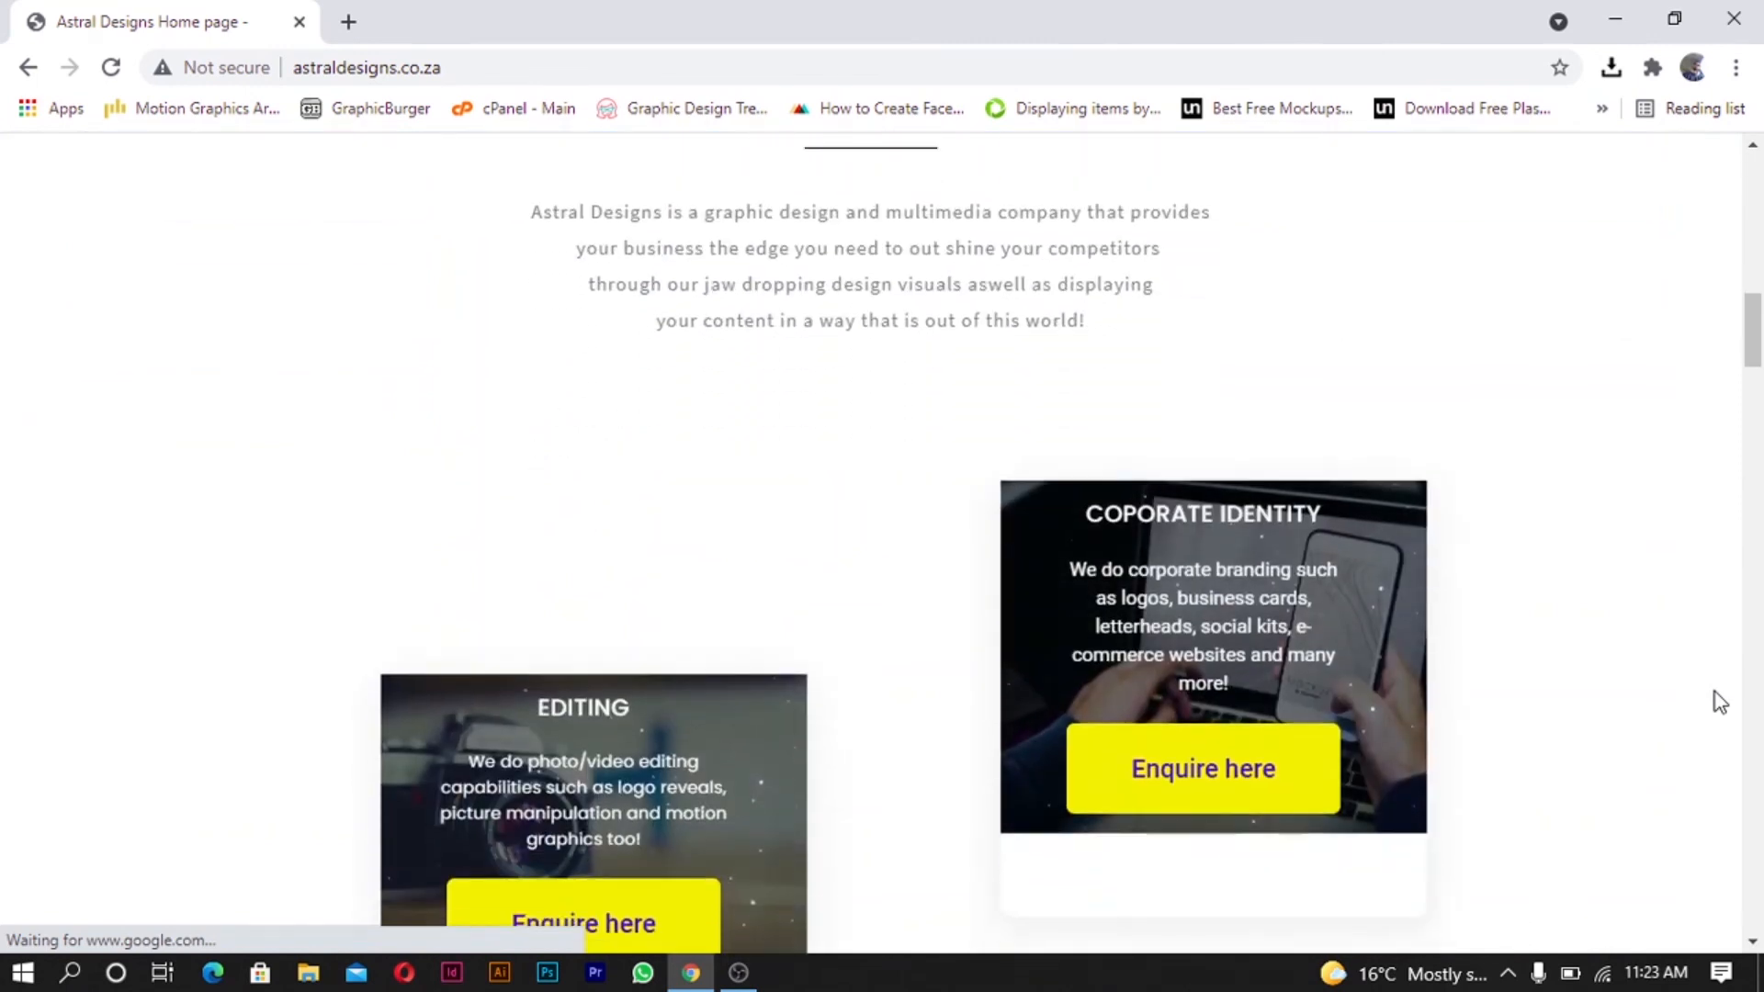
pyautogui.scroll(-8, 1719, 702)
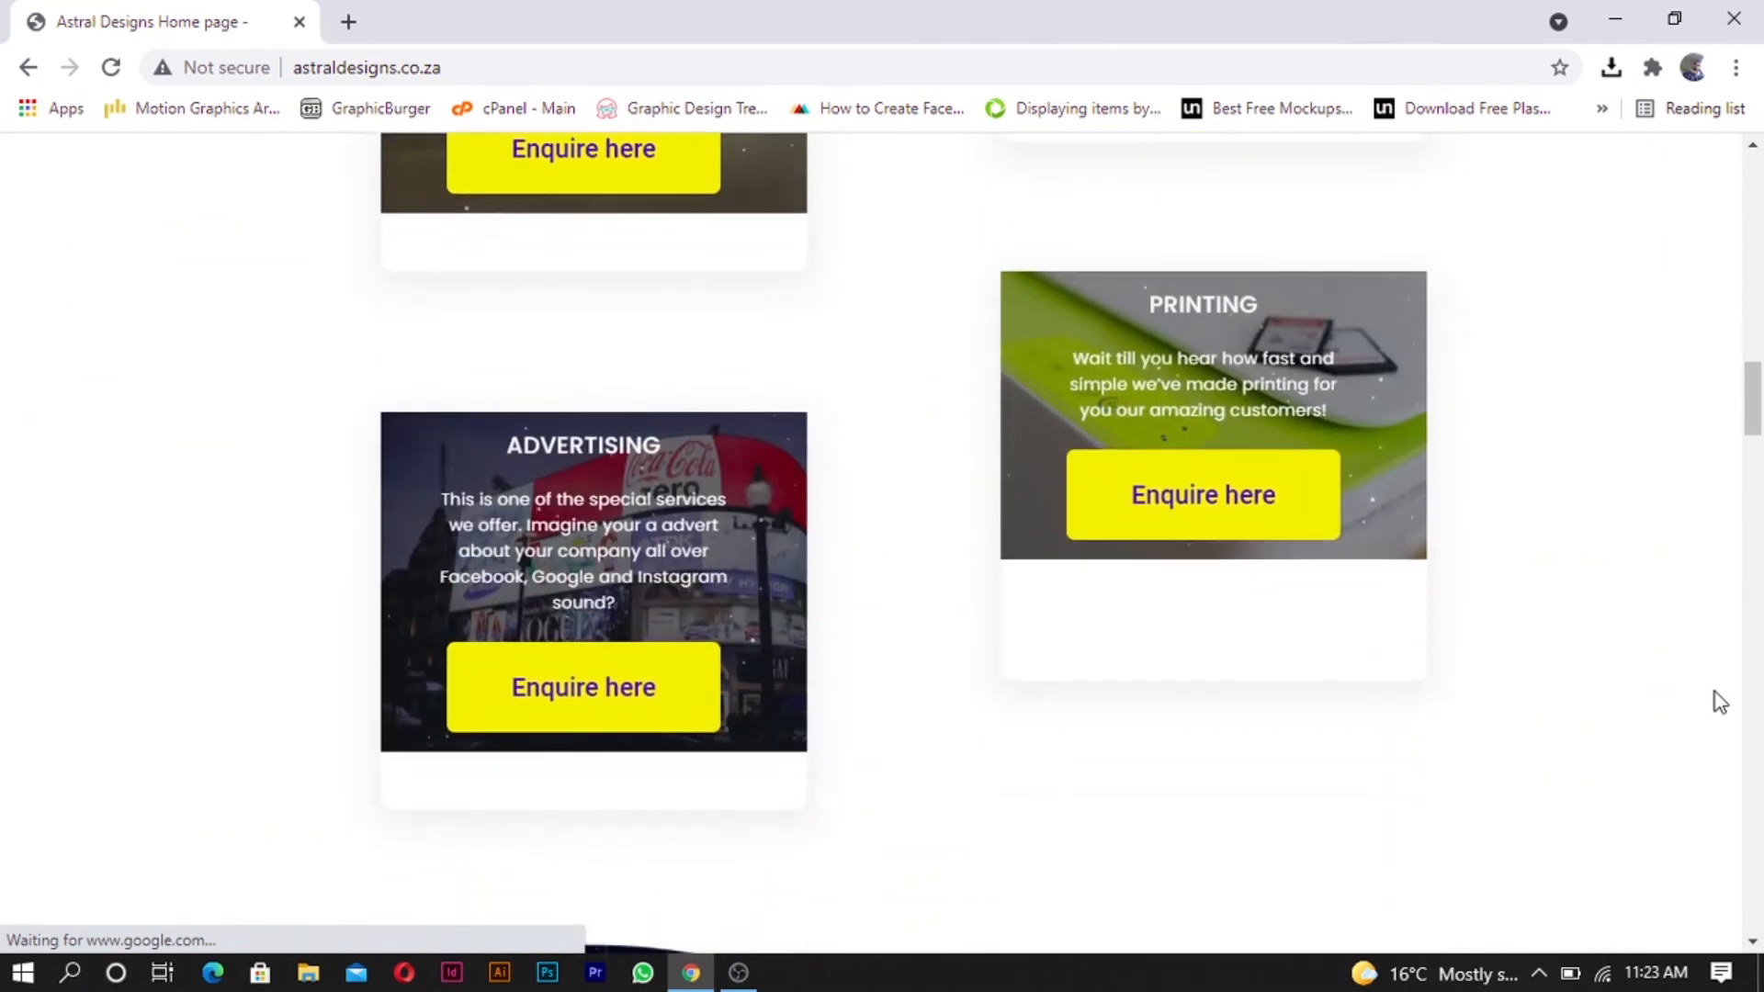
pyautogui.scroll(-8, 1719, 702)
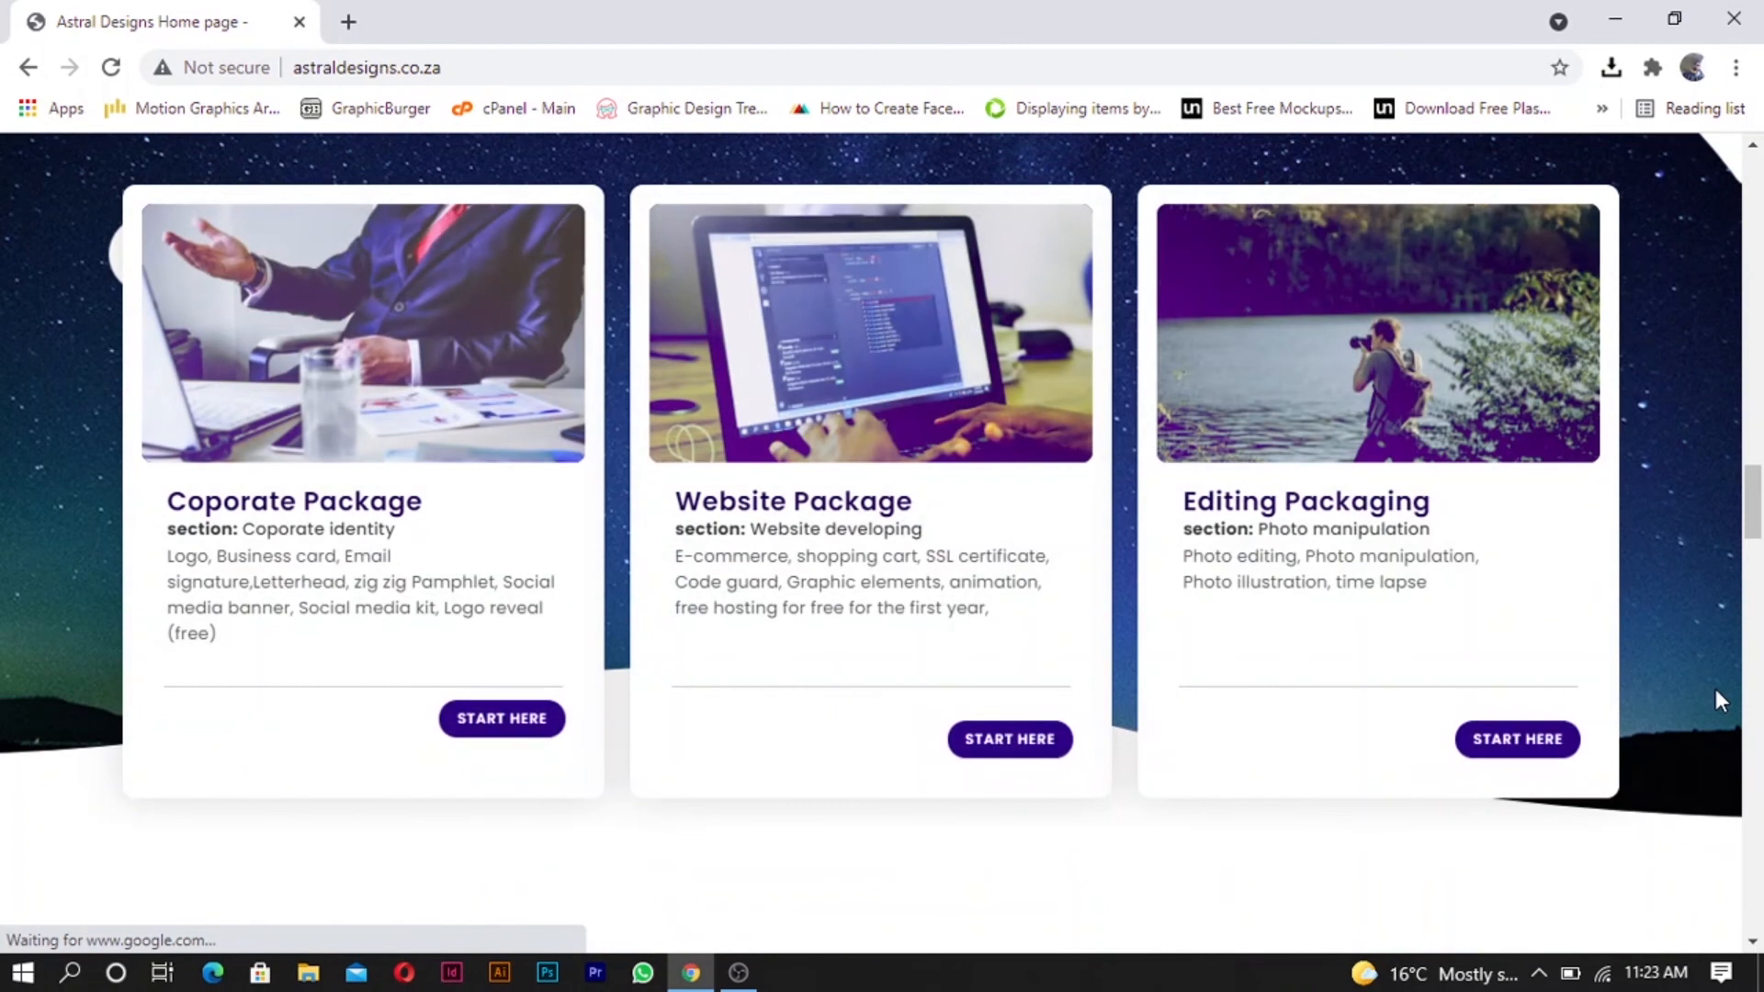
pyautogui.scroll(-6, 1719, 702)
pyautogui.scroll(7, 1719, 702)
pyautogui.scroll(-3, 1719, 702)
pyautogui.scroll(1, 1719, 702)
pyautogui.scroll(-4, 1719, 702)
pyautogui.scroll(-3, 1719, 702)
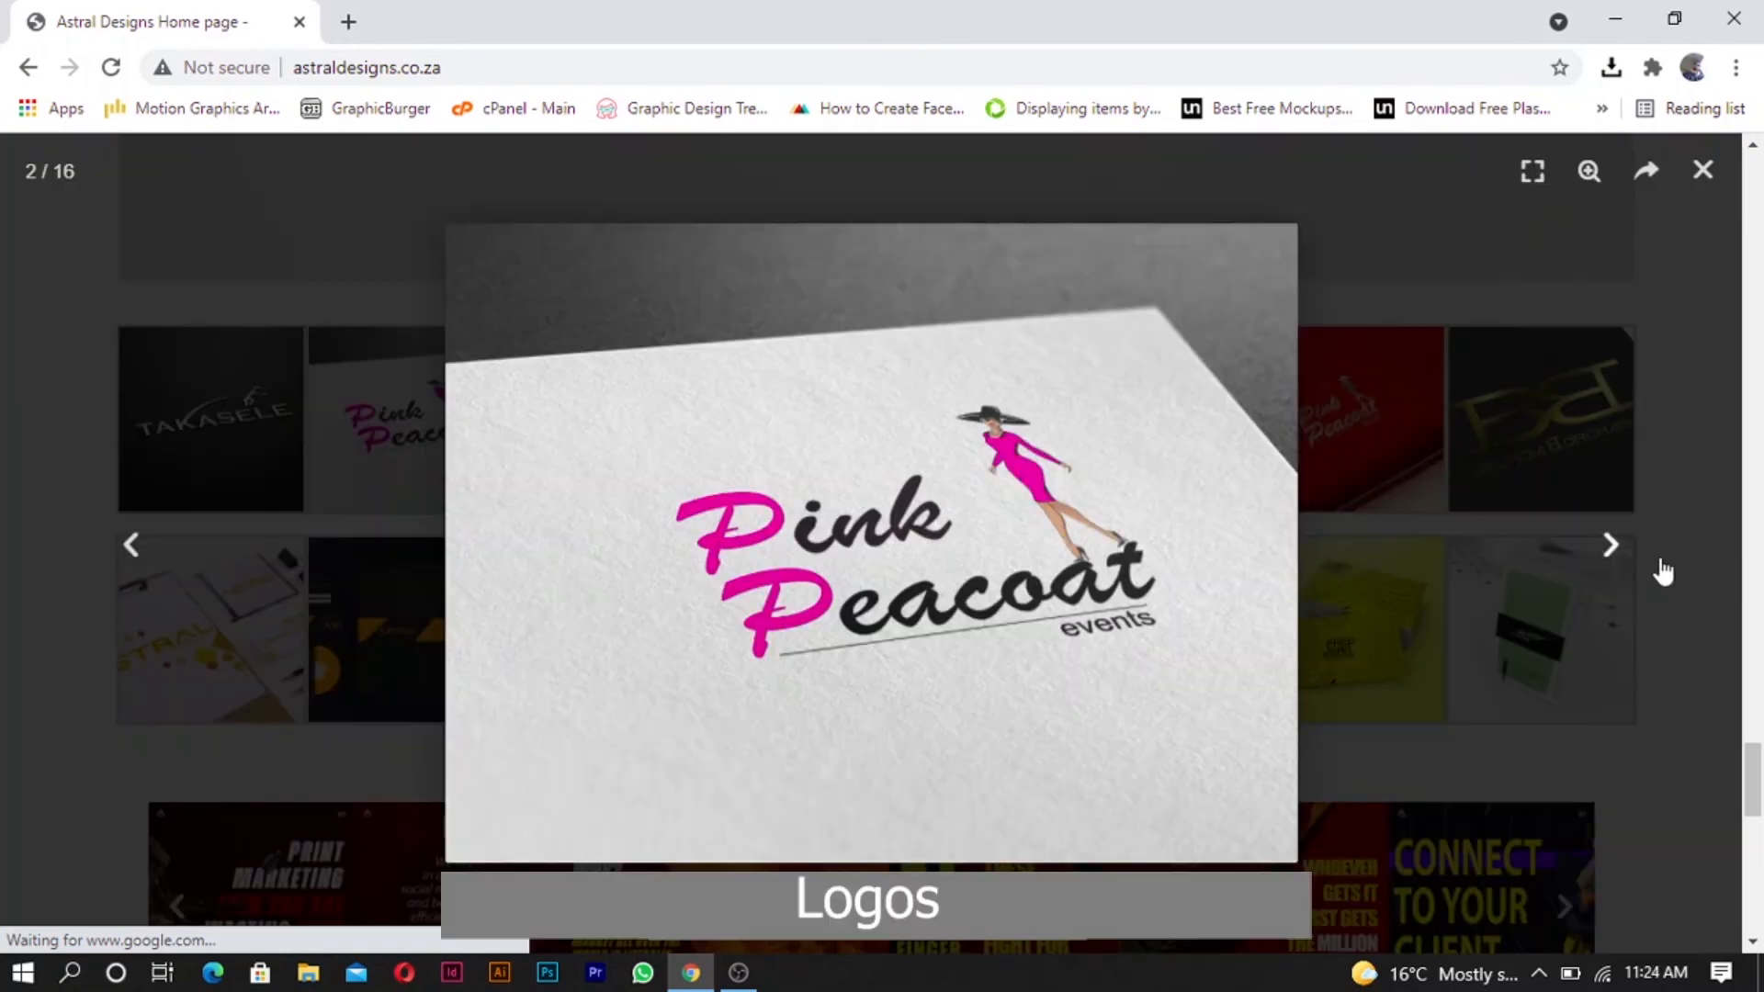
# - Page forward through the enlarged logo samples in the portfolio gallery, from Pink Peacoat to Yugen Studios
pyautogui.click(1613, 545)
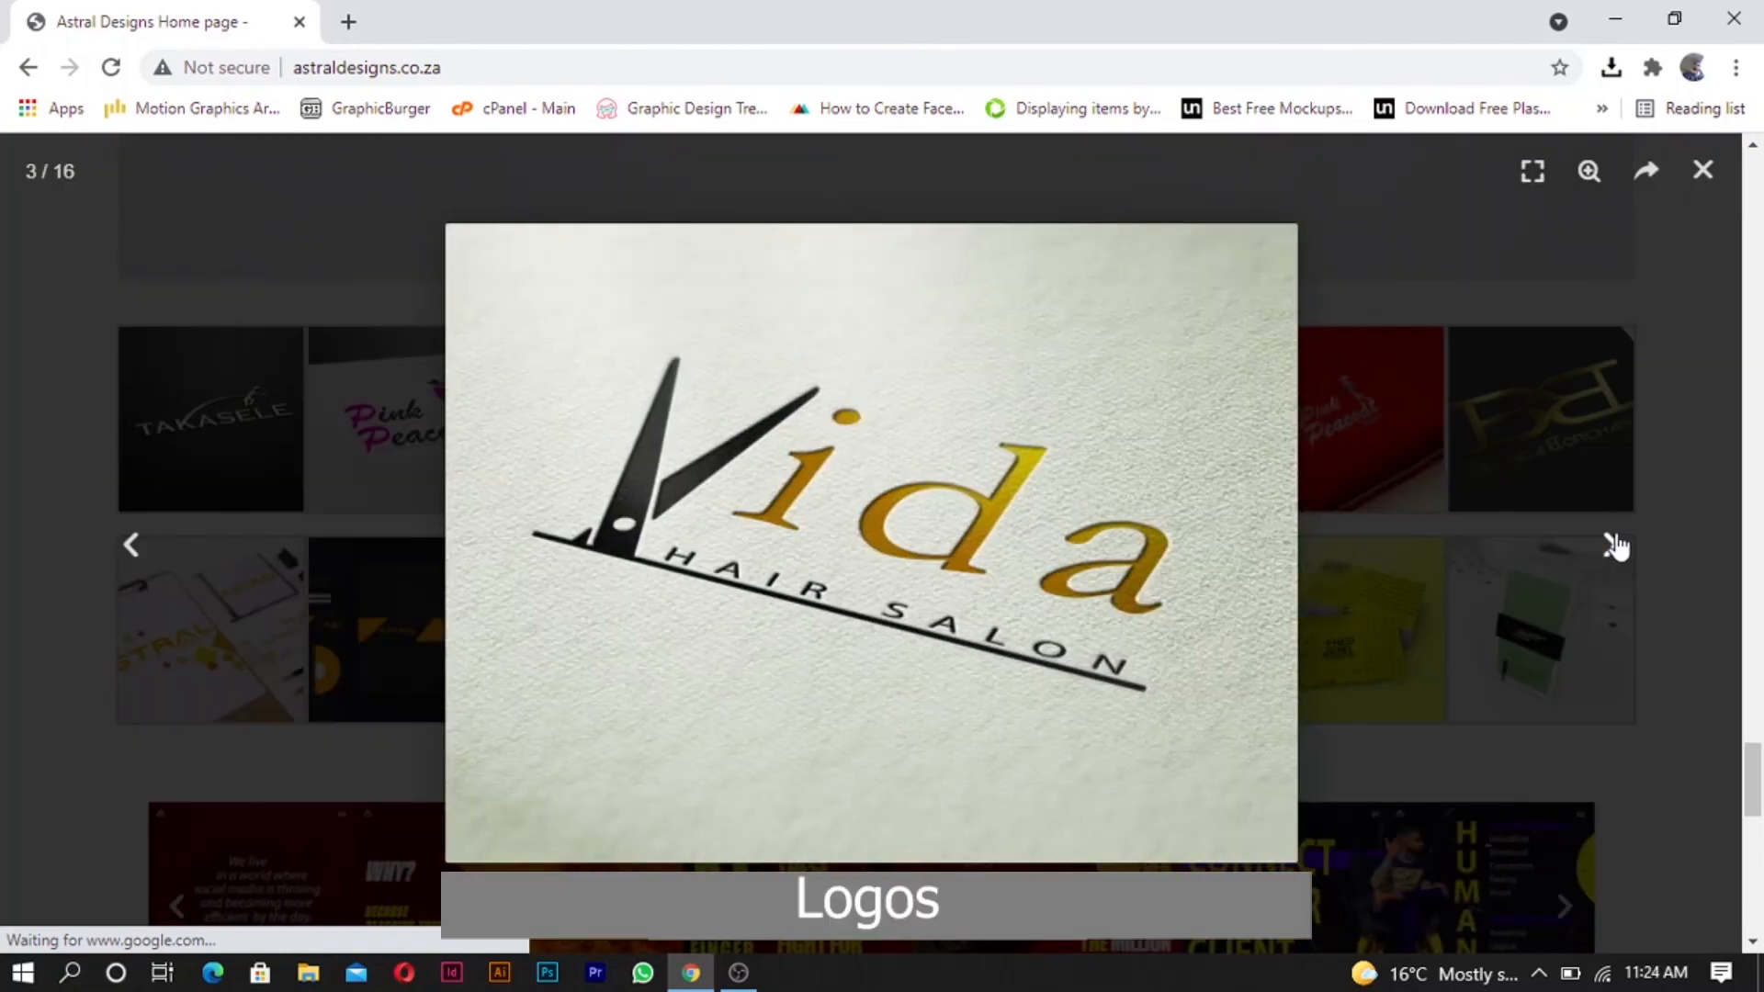
pyautogui.click(1612, 545)
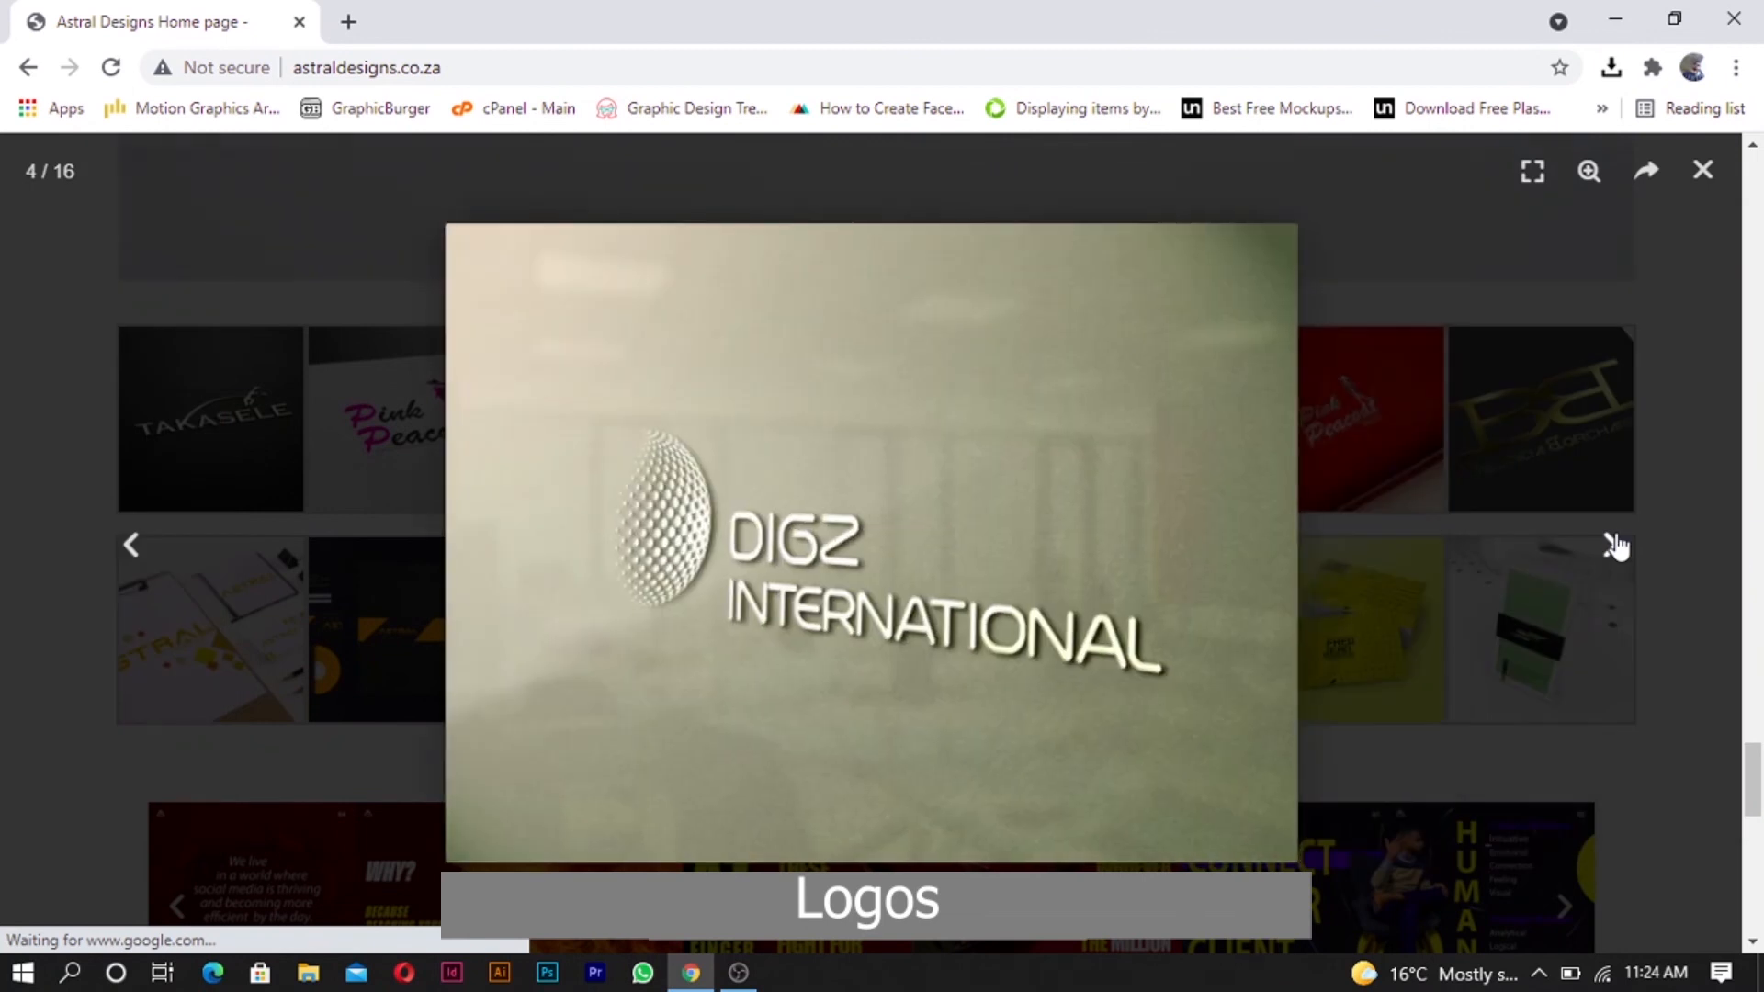
pyautogui.click(1612, 544)
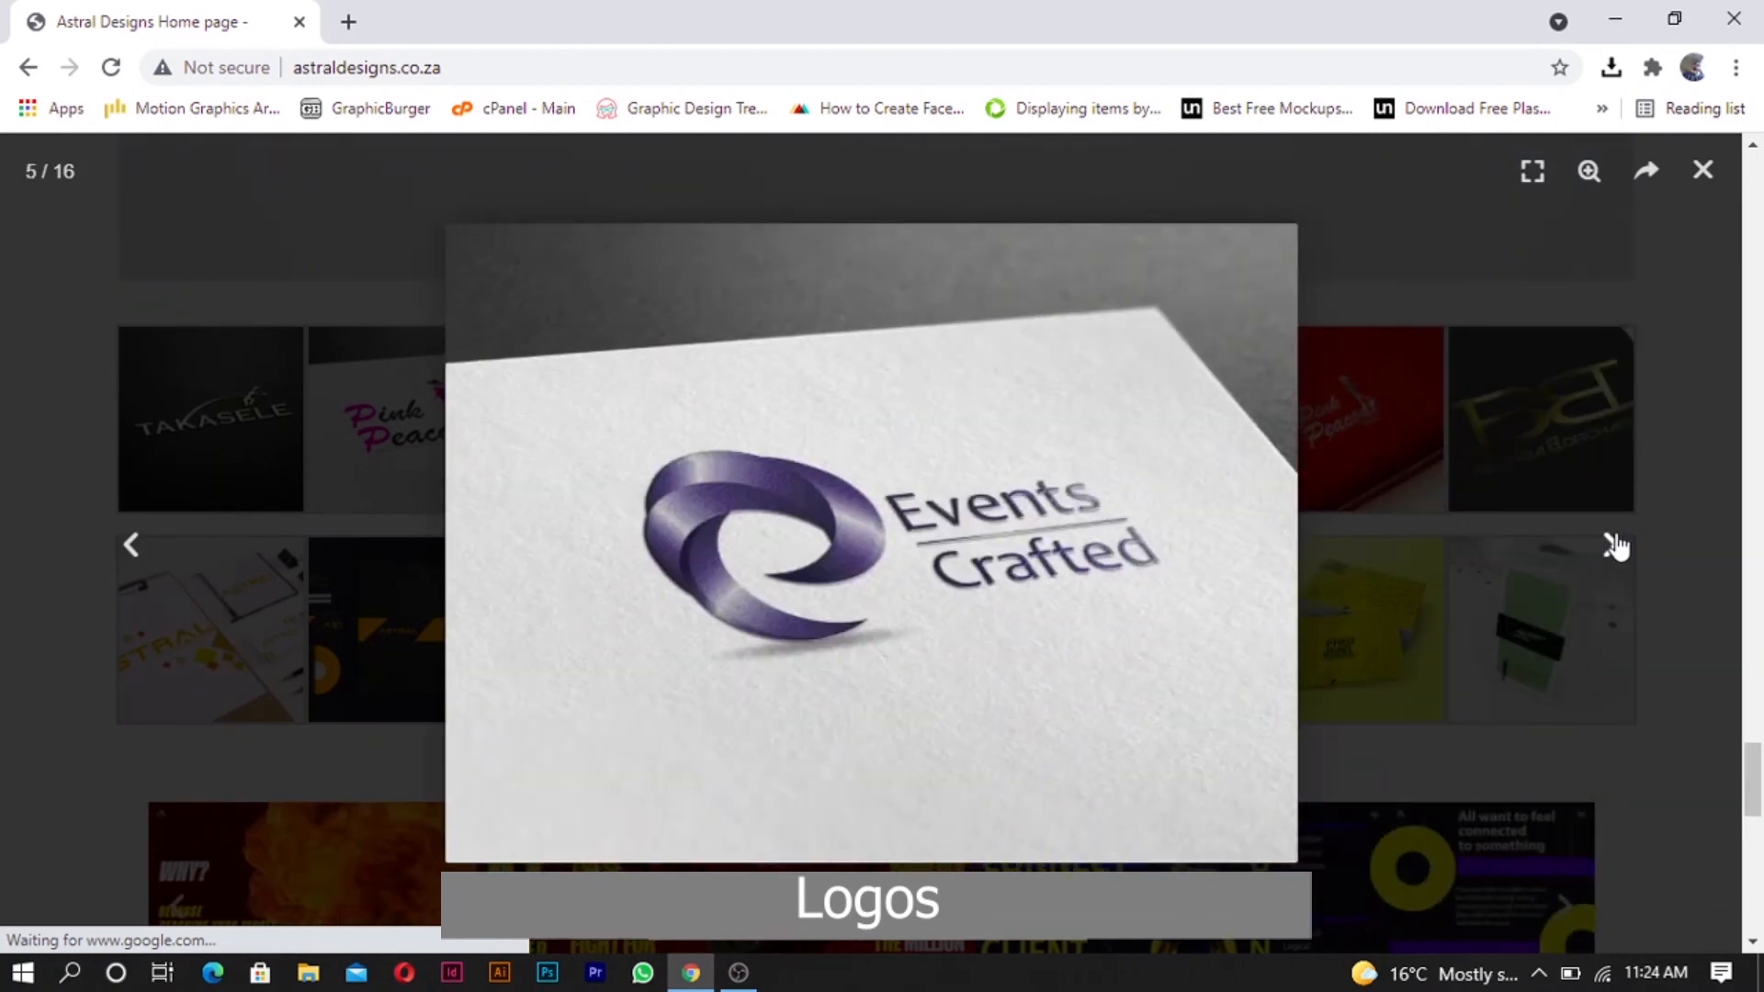
pyautogui.click(1612, 545)
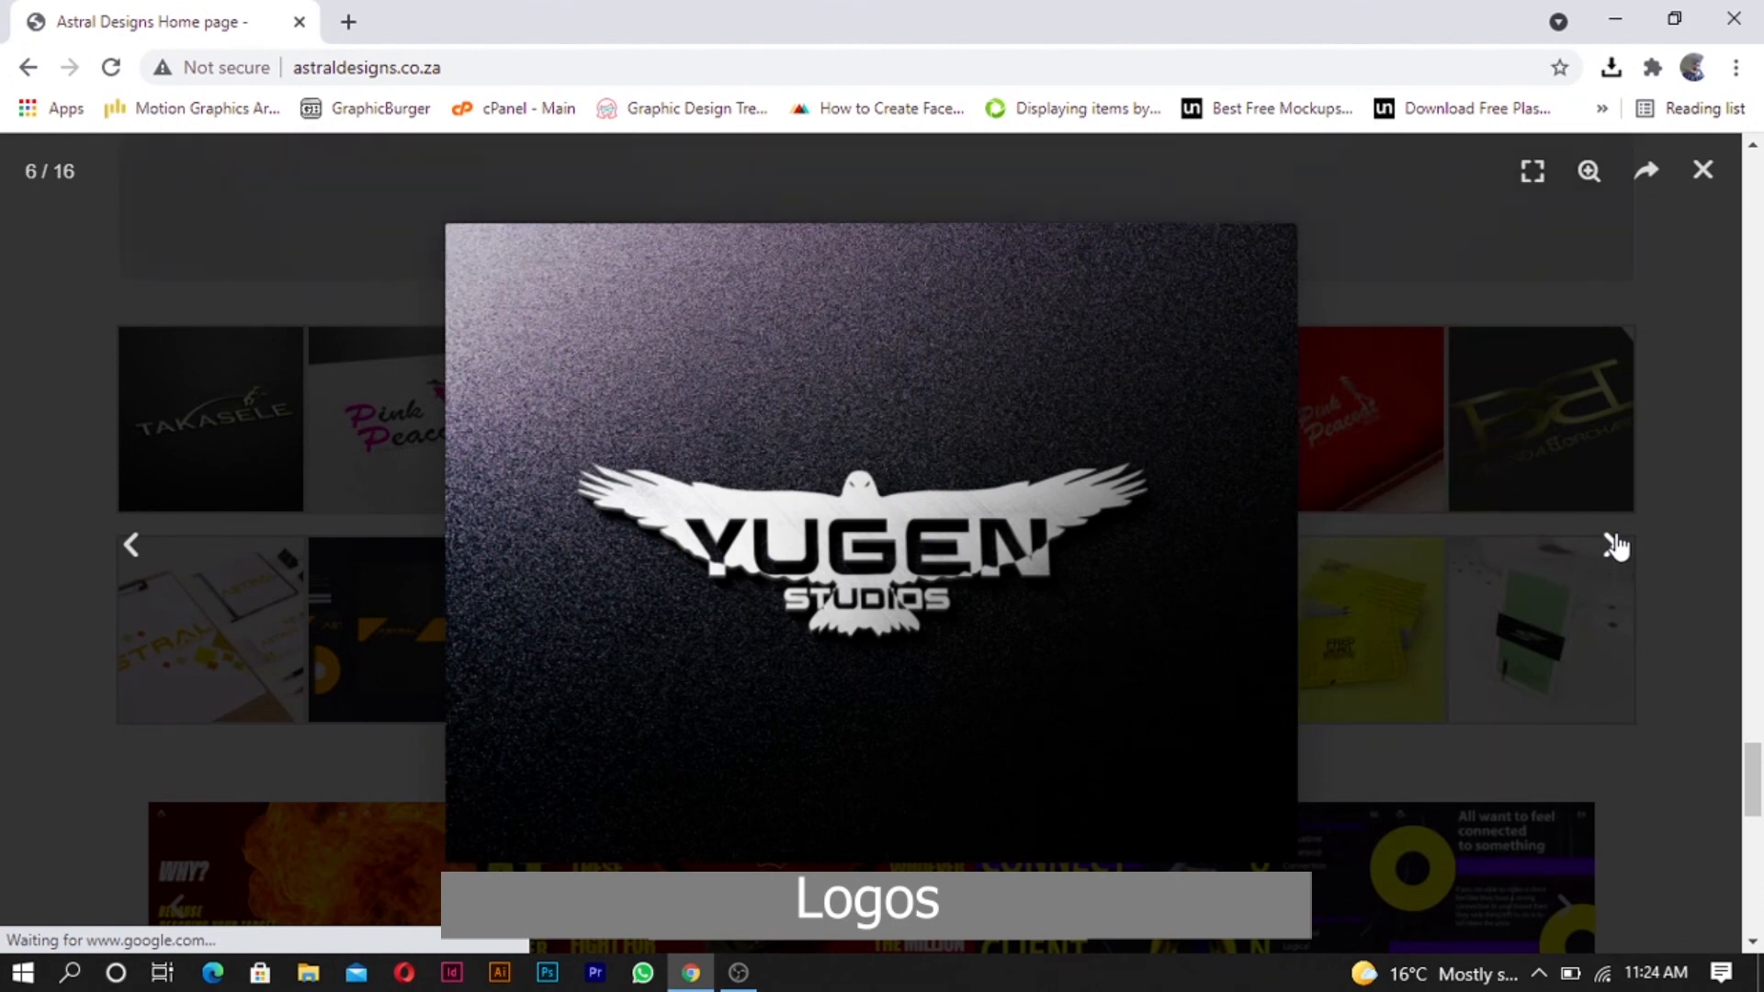